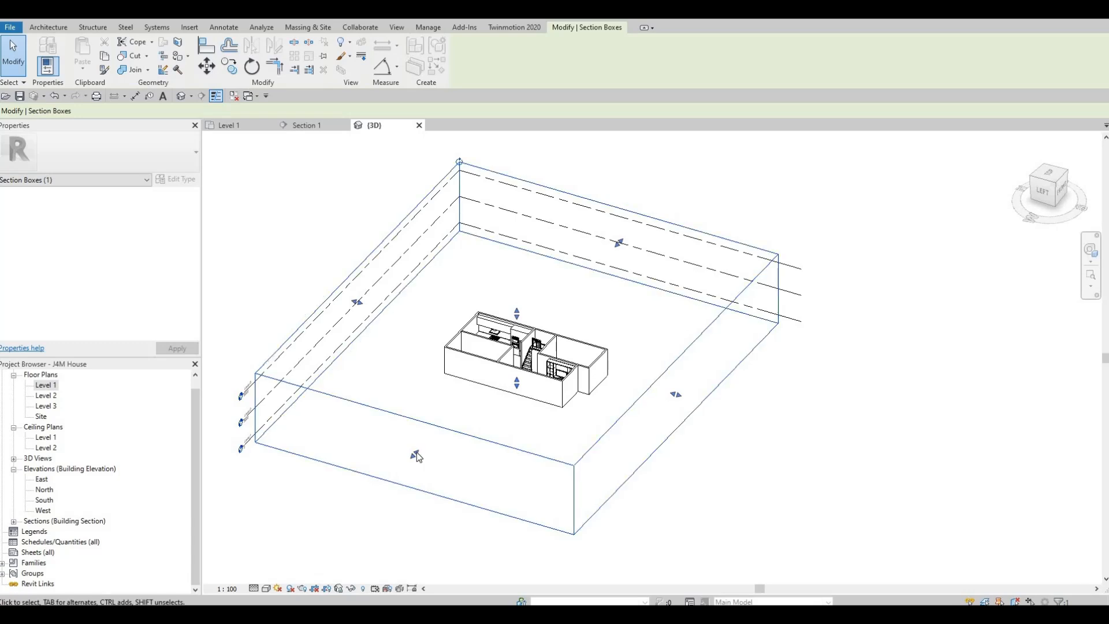
Step: Pull the front face of the 3D view's section box inward until it cuts through the house and exposes the kitchen counter
left_click_drag(417, 453, 536, 347)
scroll(491, 393, "up", 3)
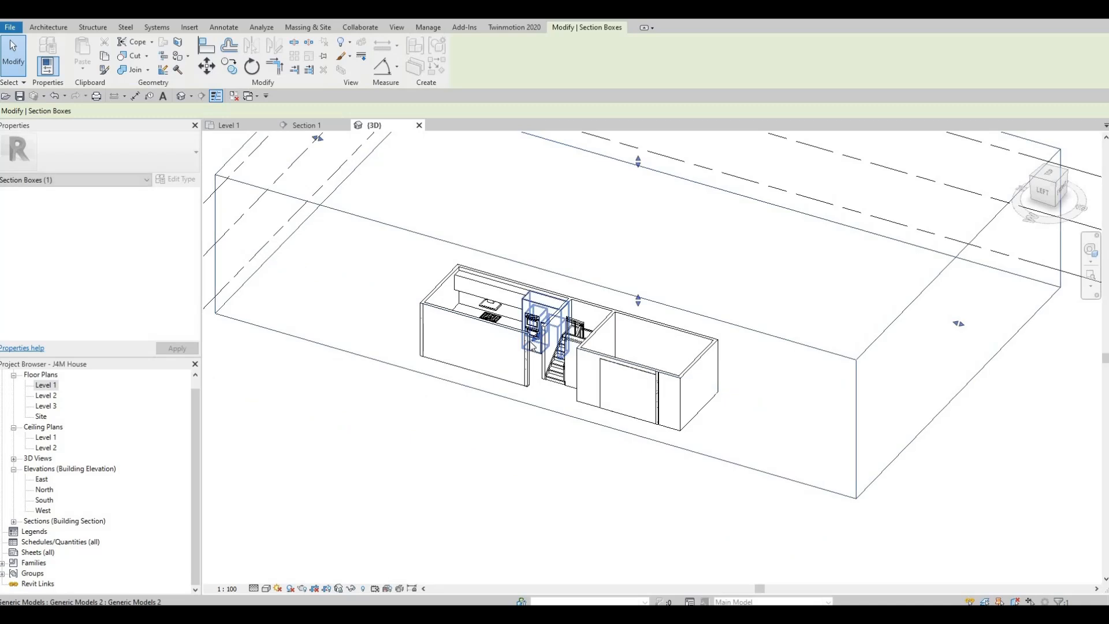
scroll(537, 341, "up", 4)
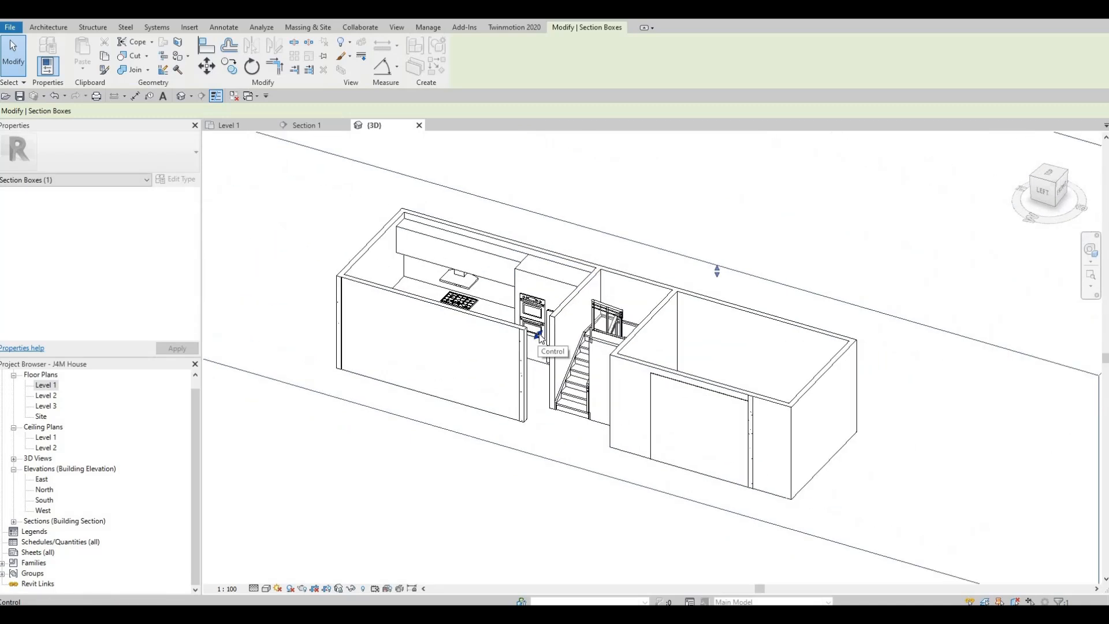
left_click_drag(537, 334, 495, 359)
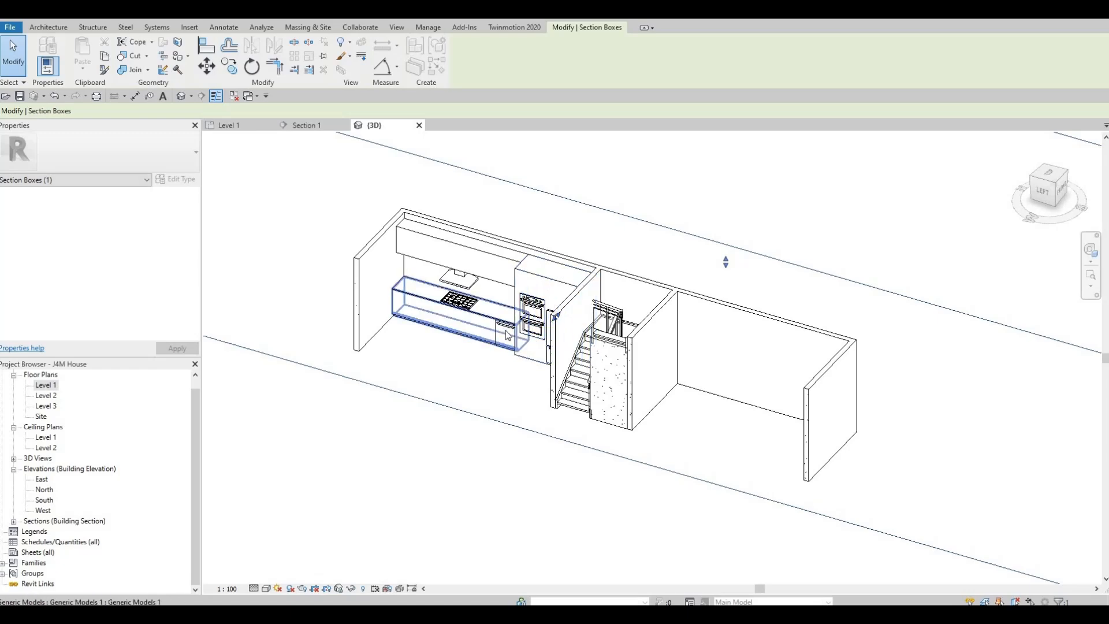
scroll(509, 333, "down", 3)
middle_click_drag(599, 323, 630, 350, "shift")
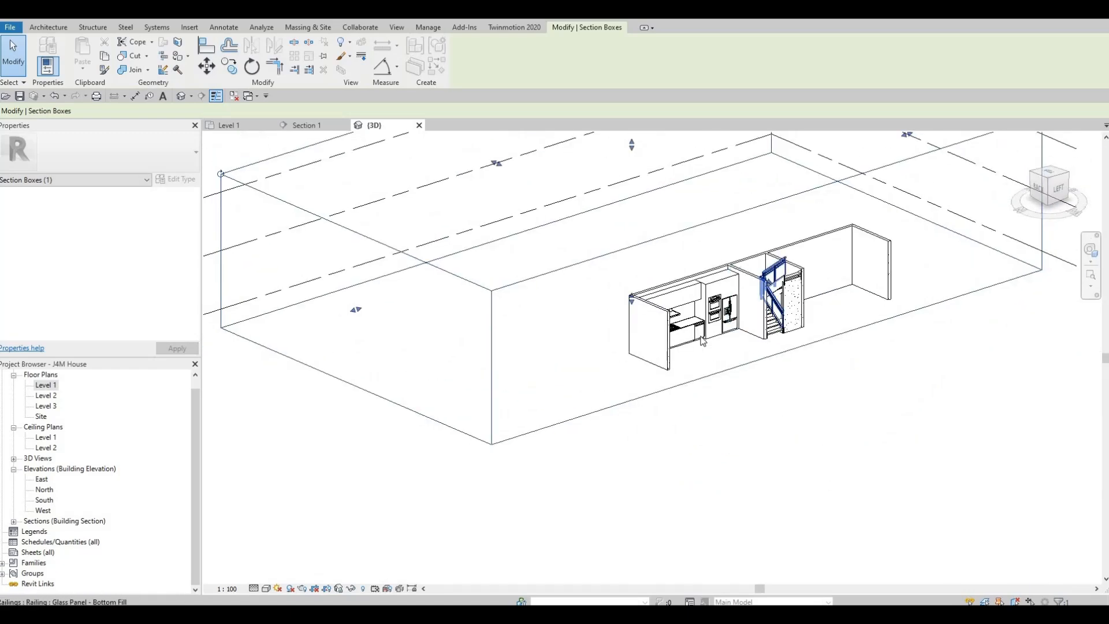
scroll(635, 359, "up", 4)
key("Escape")
key("Escape")
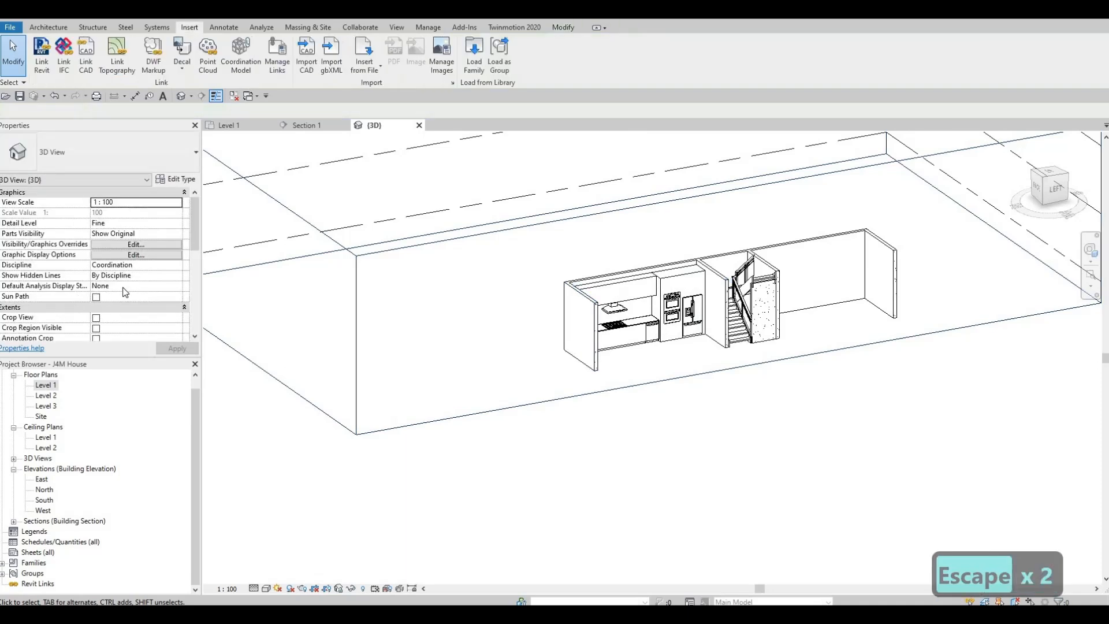
Step: Reset the section box extents by turning the 3D view's Section Box property off and back on
scroll(103, 292, "down", 3)
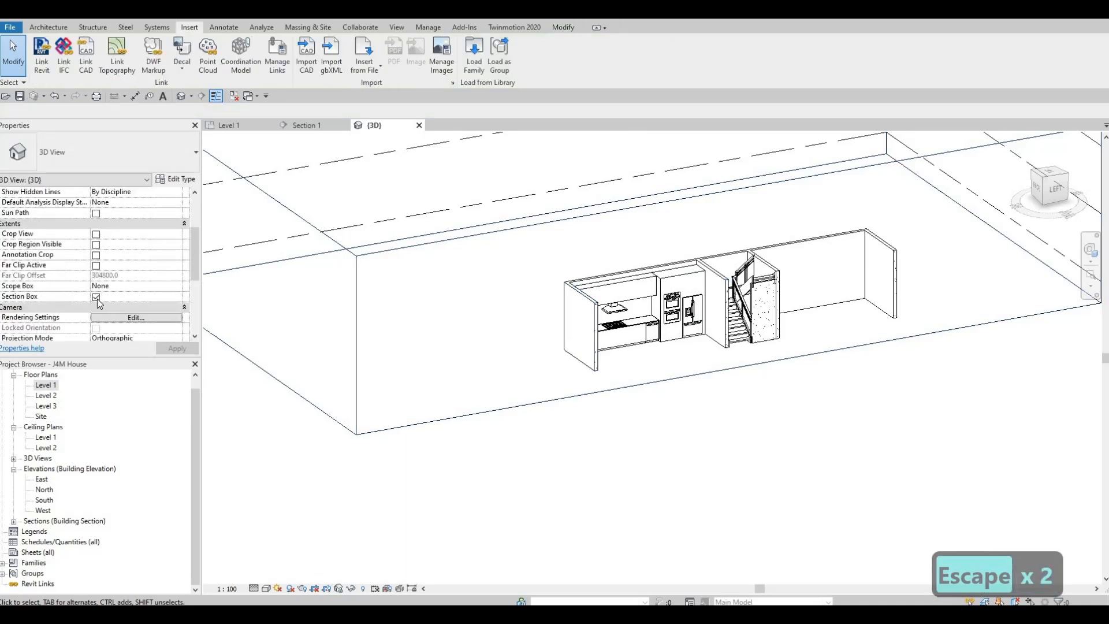
left_click(97, 299)
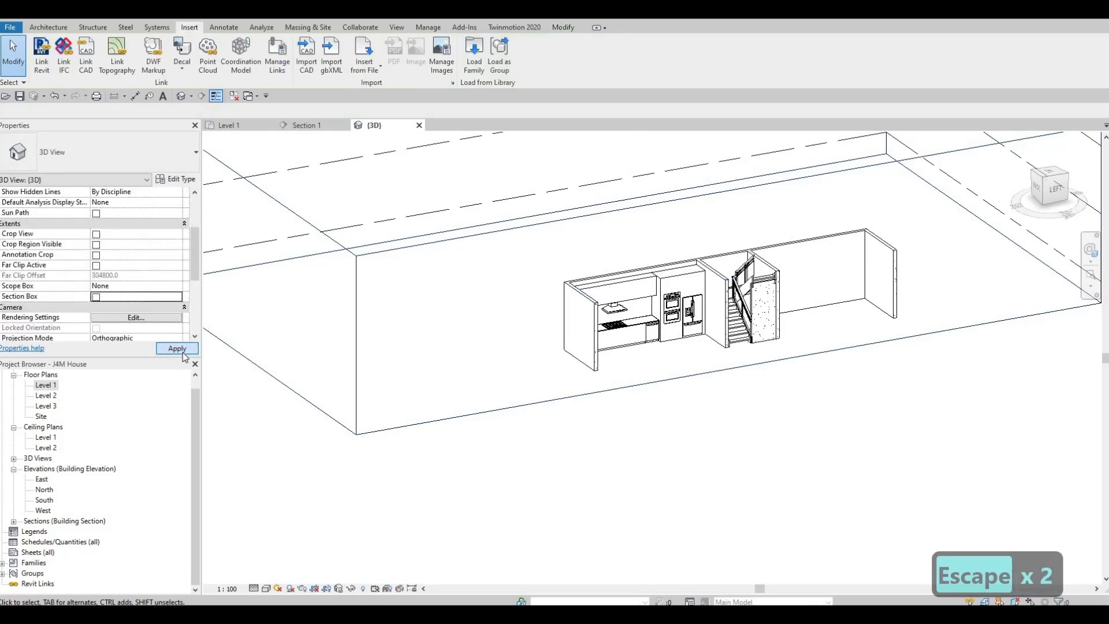
left_click(182, 352)
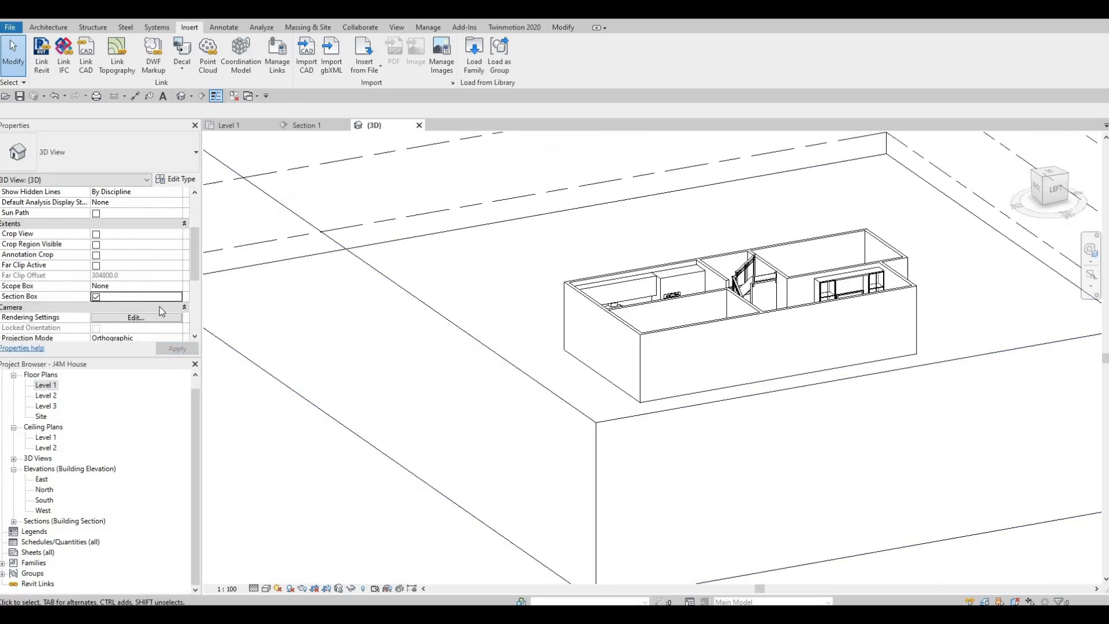
scroll(166, 306, "down", 3)
scroll(624, 364, "down", 3)
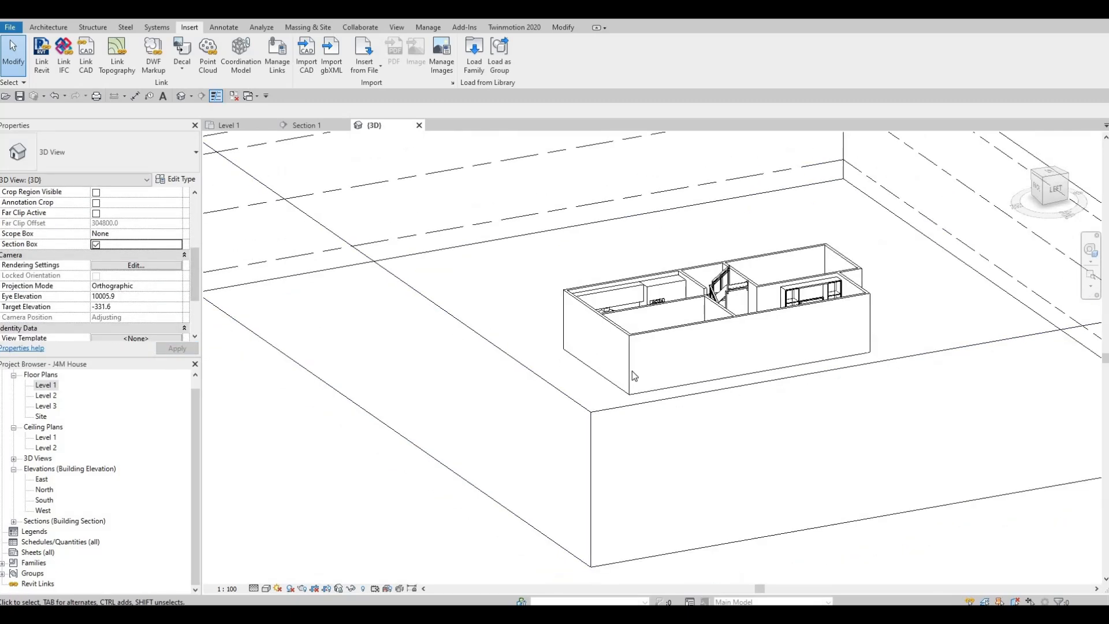
Step: Select the section box and pull its front face inward past the front wall to expose the kitchen and staircase
left_click(633, 387)
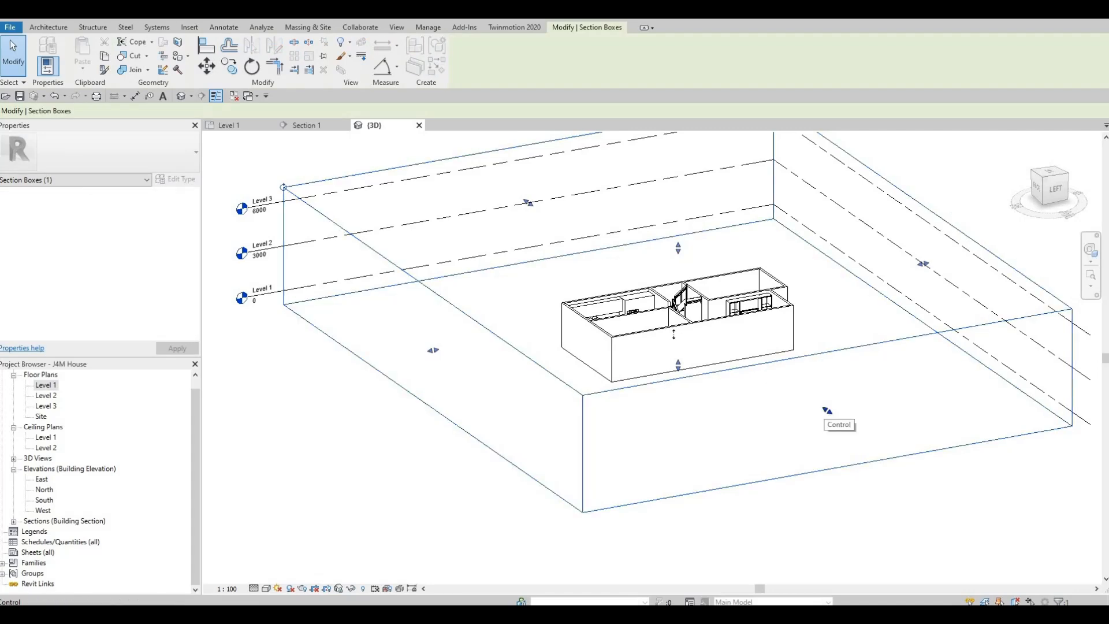
left_click_drag(827, 410, 645, 280)
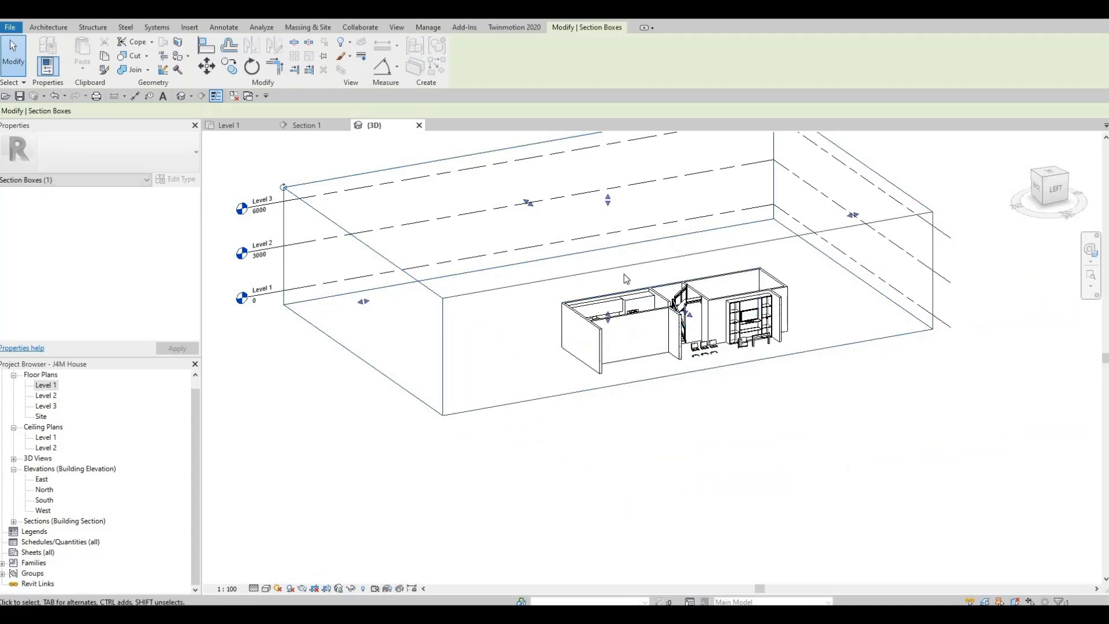
scroll(624, 274, "up", 2)
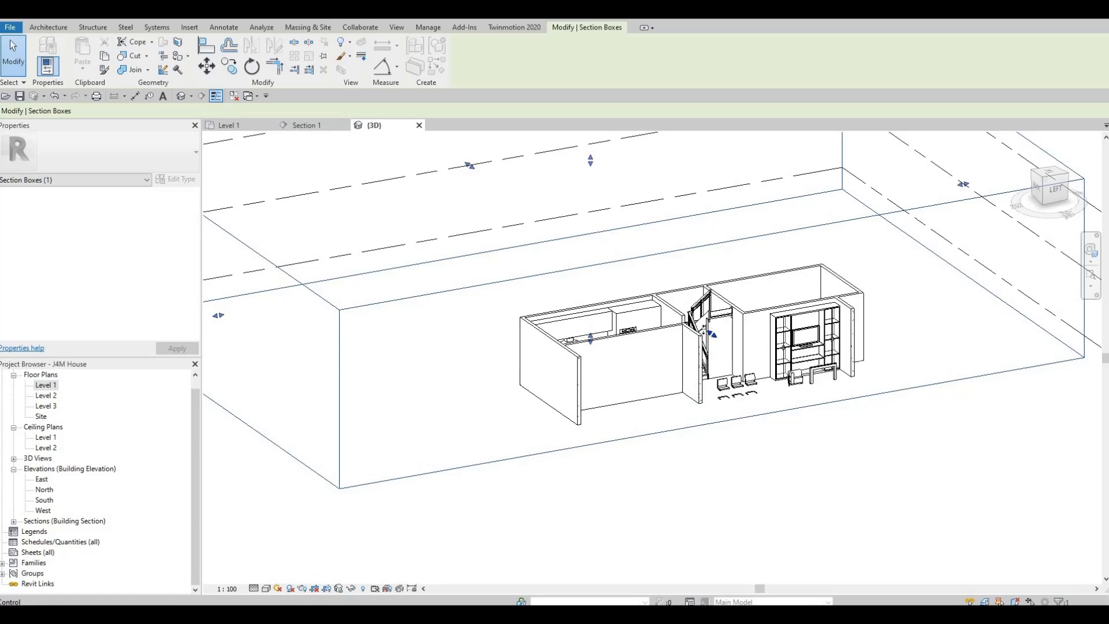
left_click_drag(703, 329, 699, 329)
left_click_drag(680, 382, 681, 383)
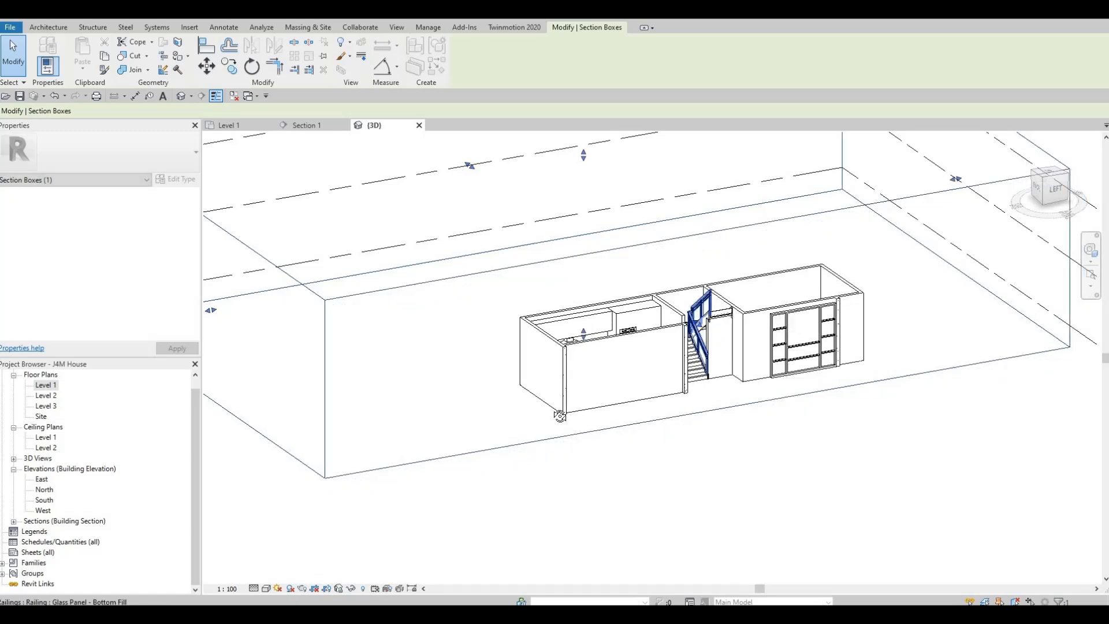
middle_click_drag(682, 383, 476, 342, "shift")
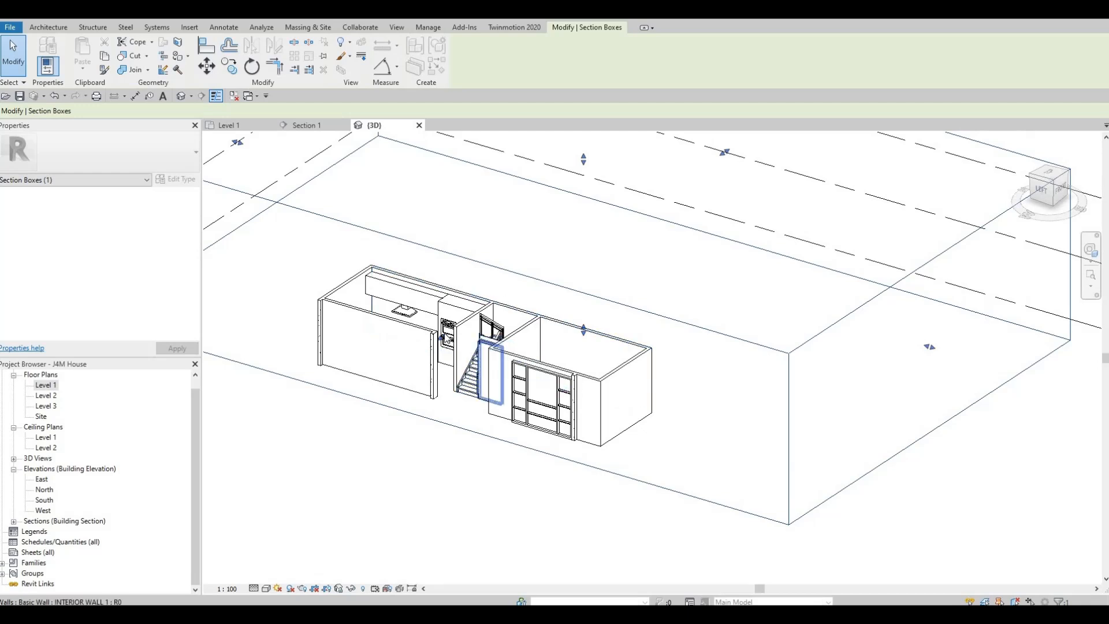
scroll(459, 338, "up", 1)
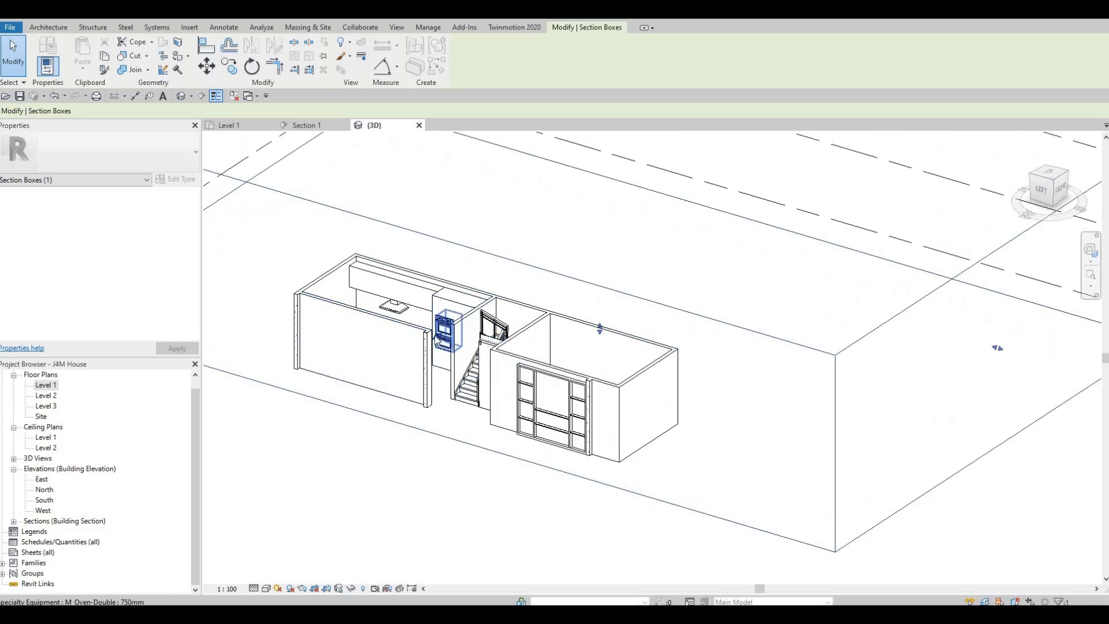
scroll(461, 331, "up", 2)
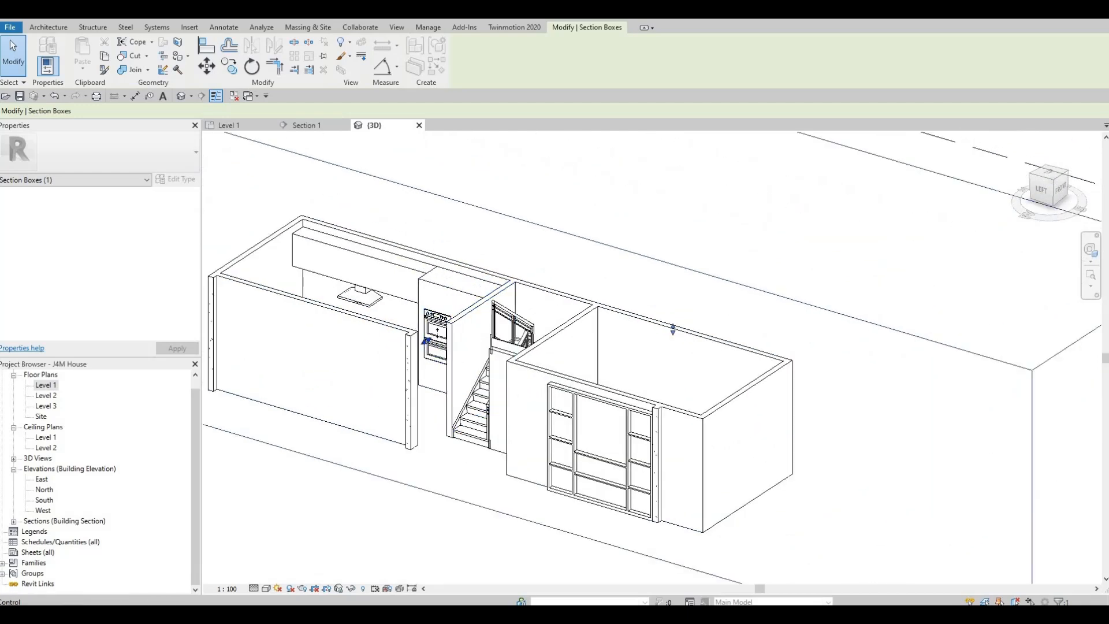
left_click_drag(426, 341, 561, 397)
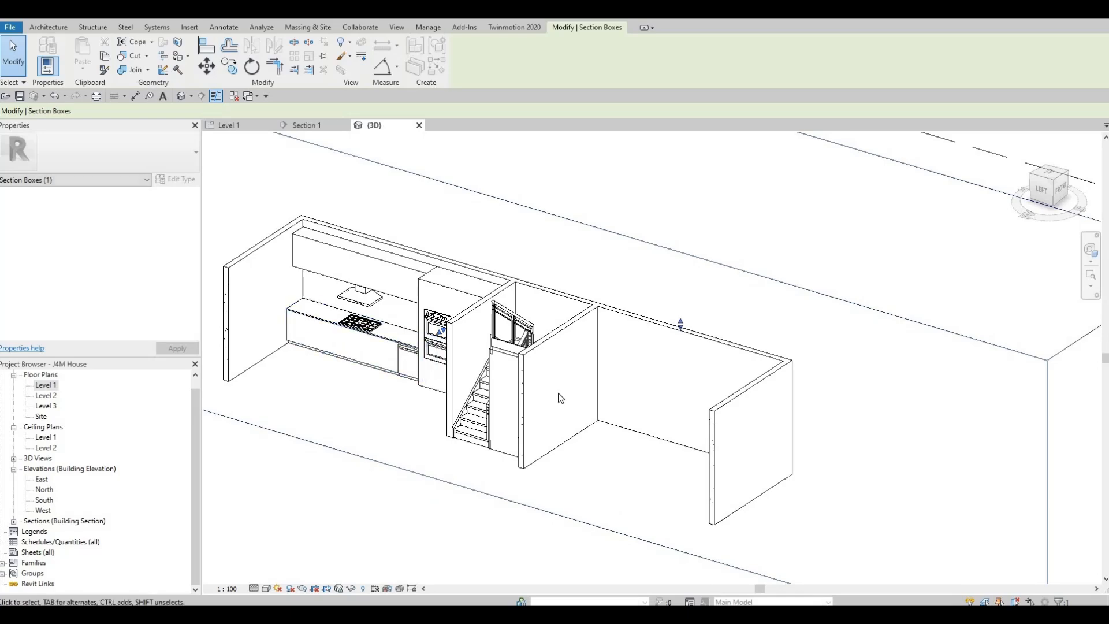
middle_click_drag(559, 397, 456, 272, "shift")
scroll(434, 312, "up", 3)
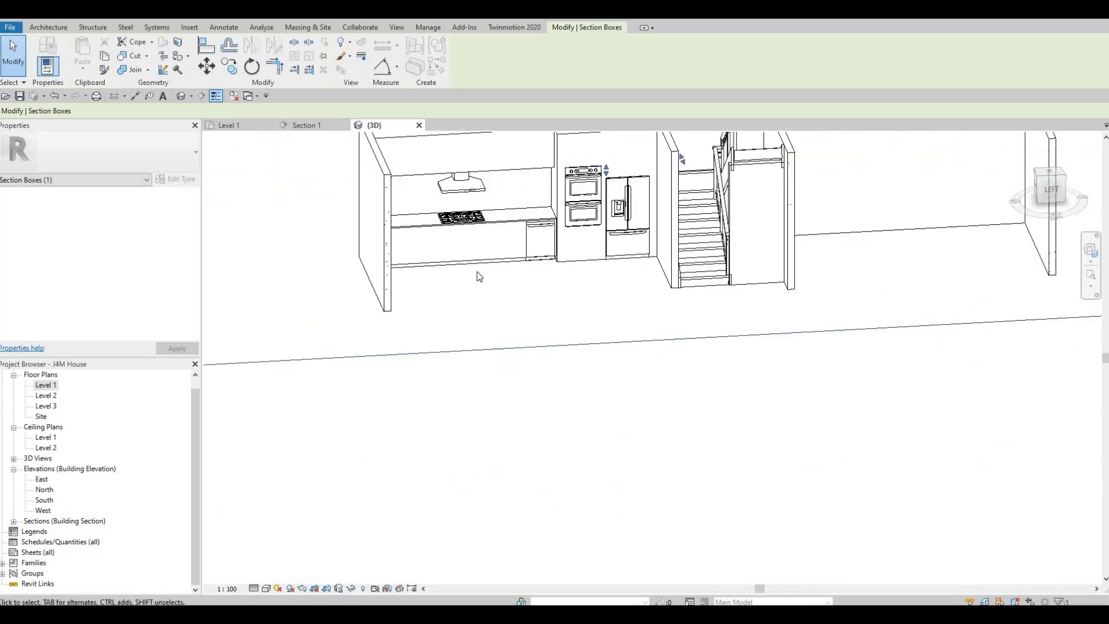
key("Escape")
Step: Examine the kitchen units in 3D, checking how the dishwasher and its base fit into the counter
scroll(488, 358, "down", 1)
middle_click_drag(421, 347, 340, 283, "shift")
middle_click_drag(339, 283, 391, 310)
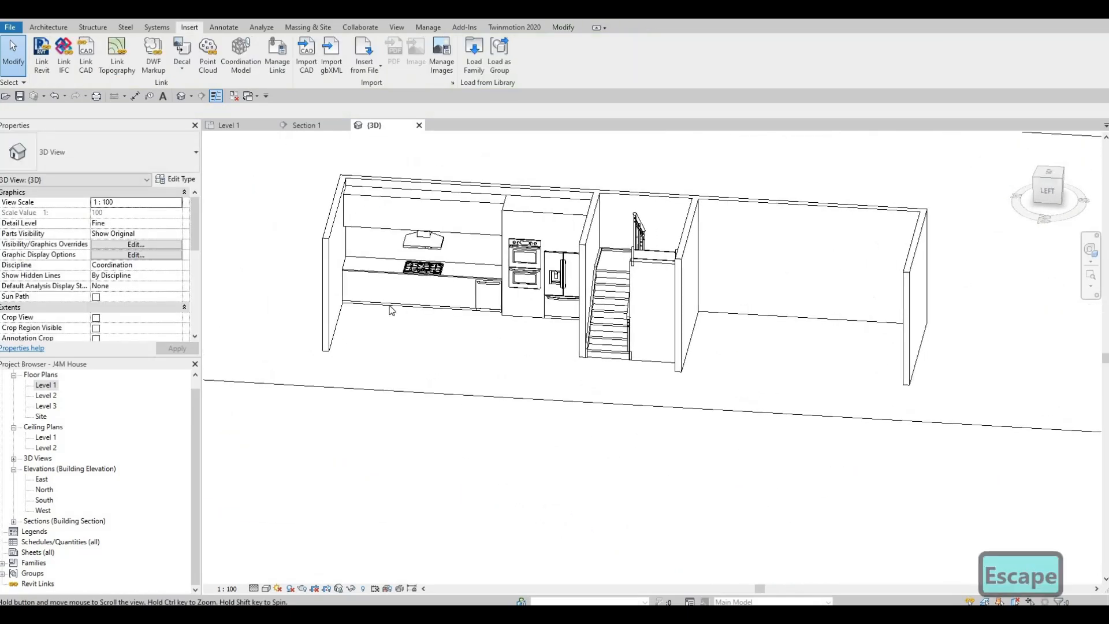
scroll(393, 310, "up", 2)
scroll(664, 301, "up", 2)
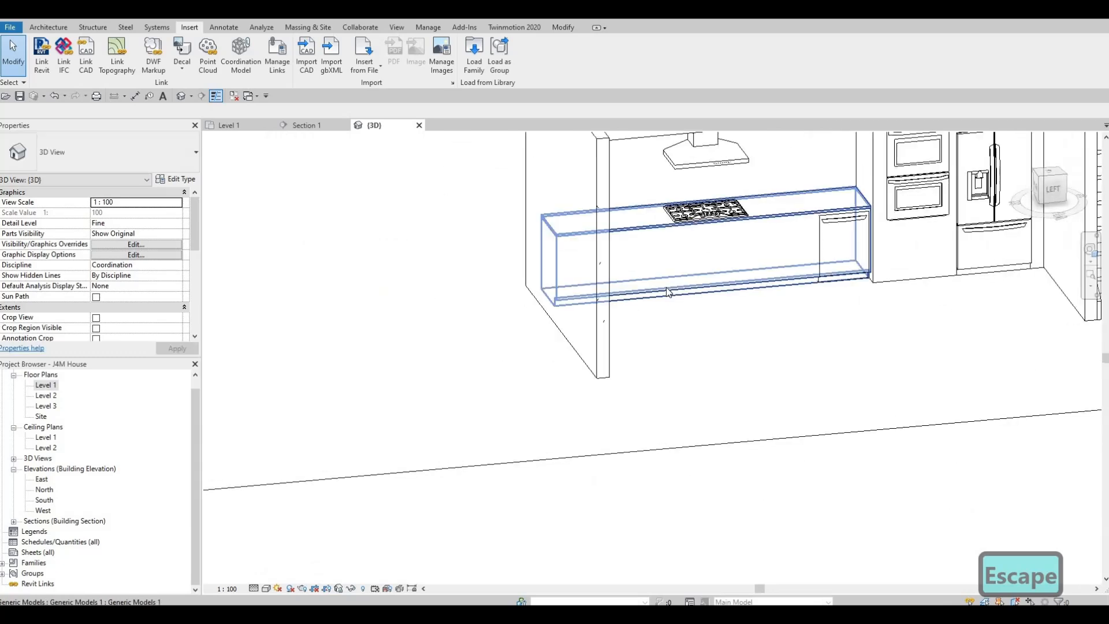
scroll(667, 291, "down", 3)
scroll(631, 334, "up", 5)
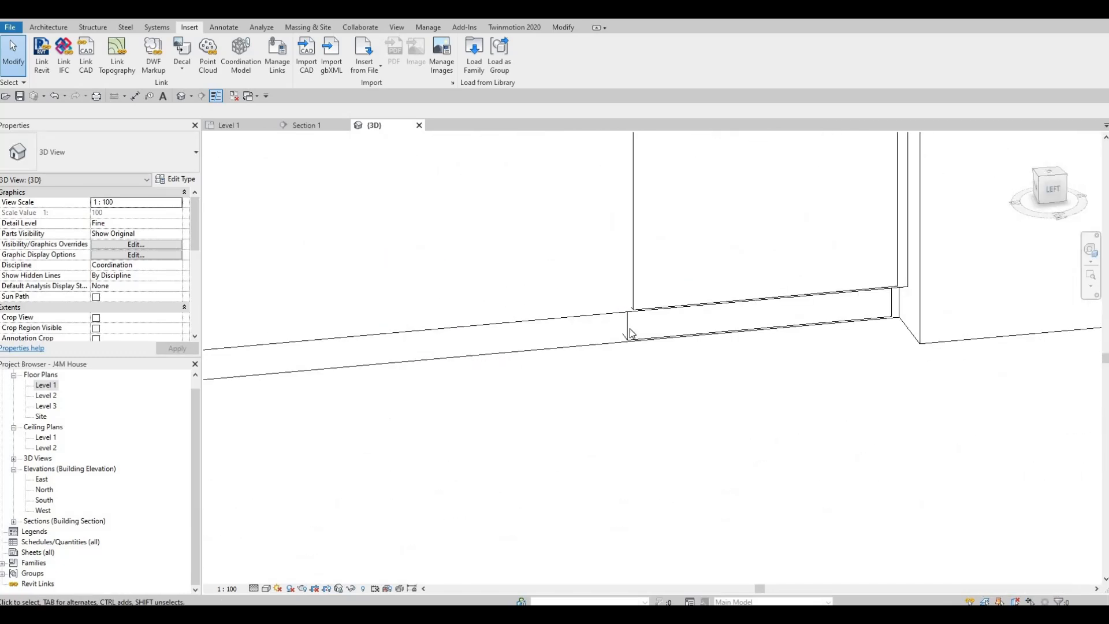
left_click(633, 321)
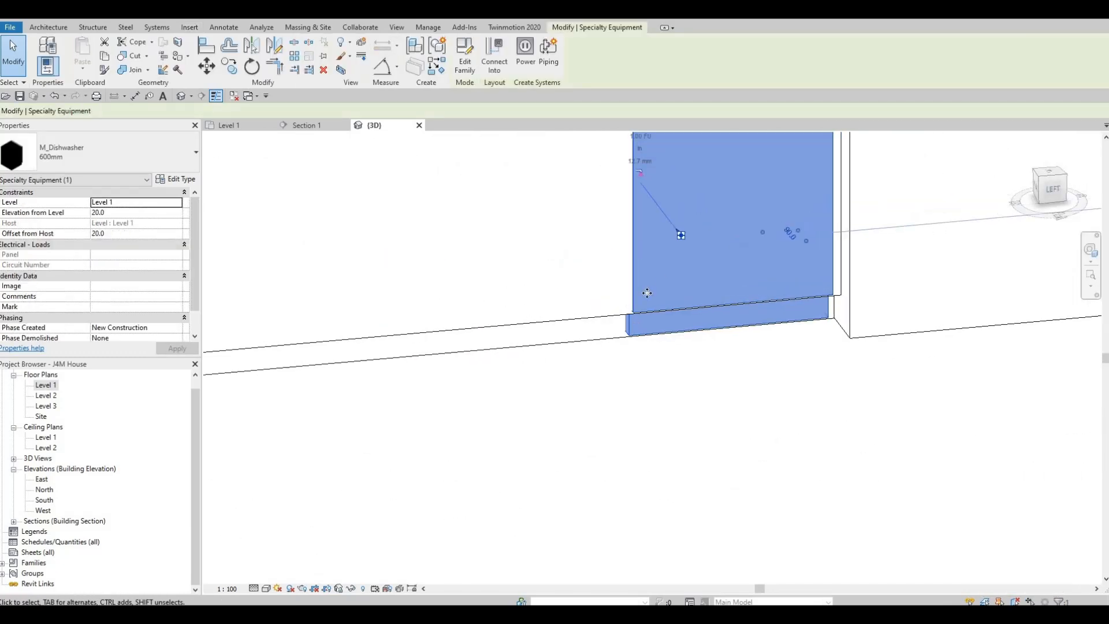
scroll(652, 318, "down", 2)
middle_click_drag(640, 137, 646, 201)
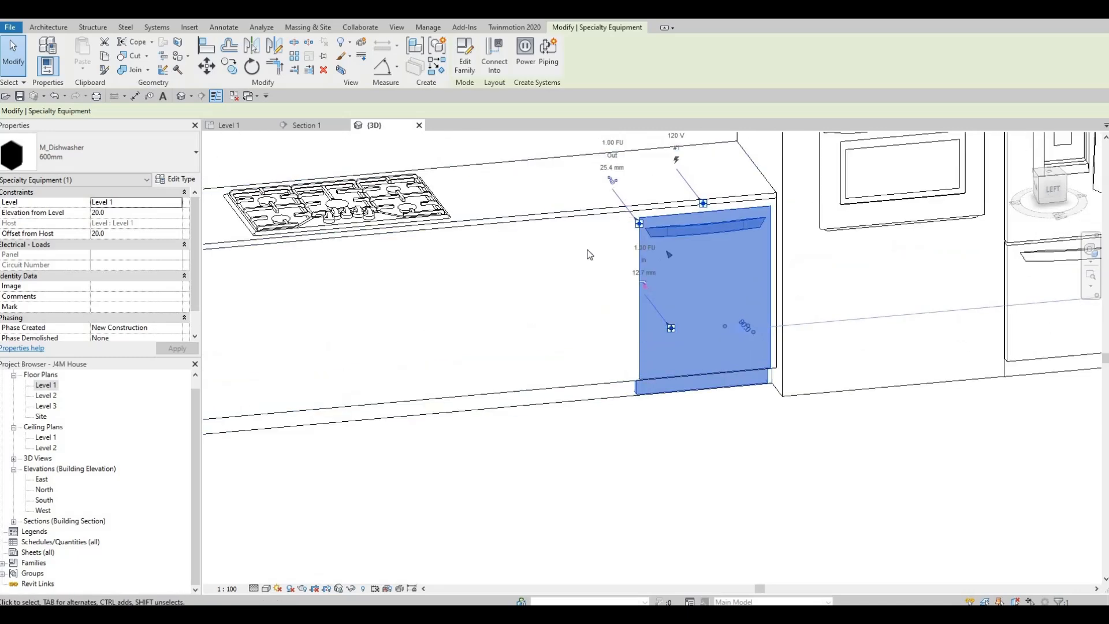
middle_click_drag(622, 377, 614, 372, "shift")
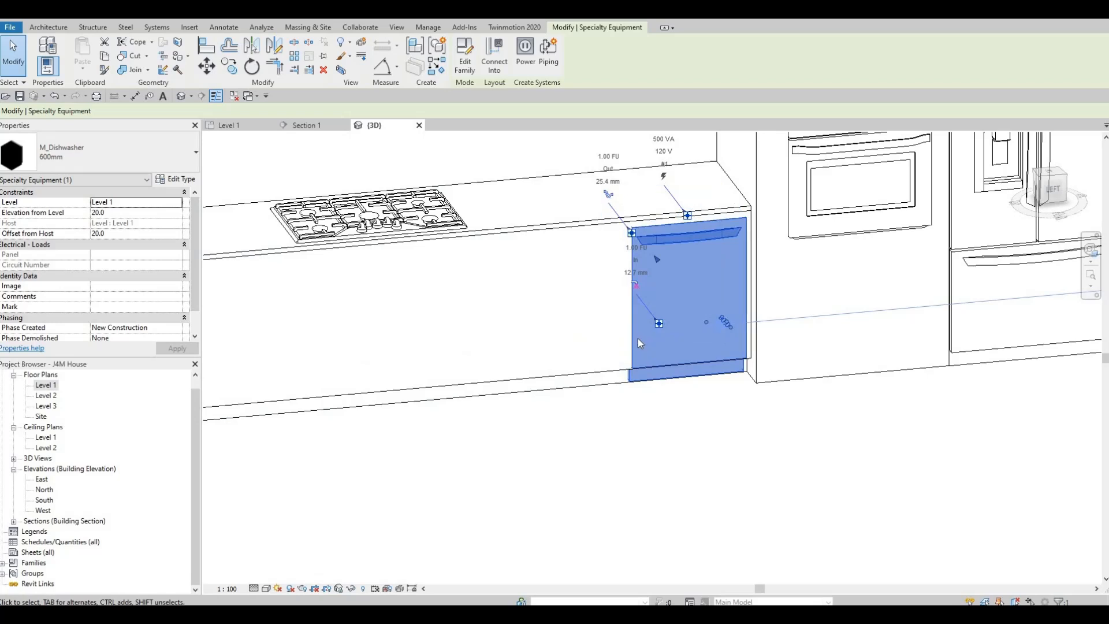
middle_click_drag(557, 364, 648, 322, "shift")
key("Escape")
key("Escape")
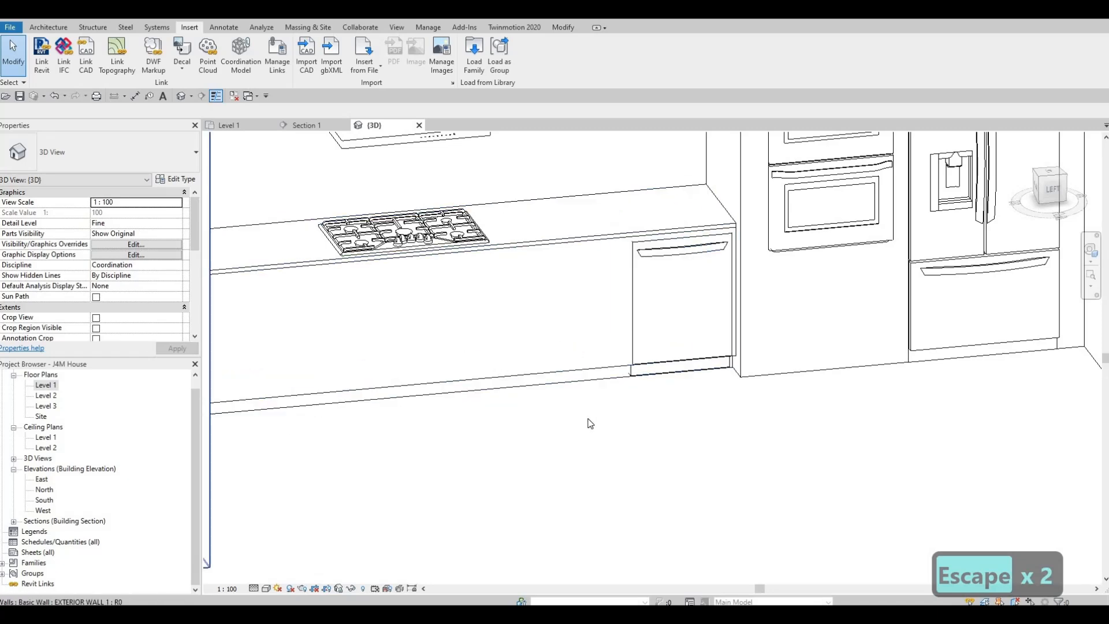
scroll(572, 370, "down", 2)
middle_click_drag(771, 437, 767, 402, "shift")
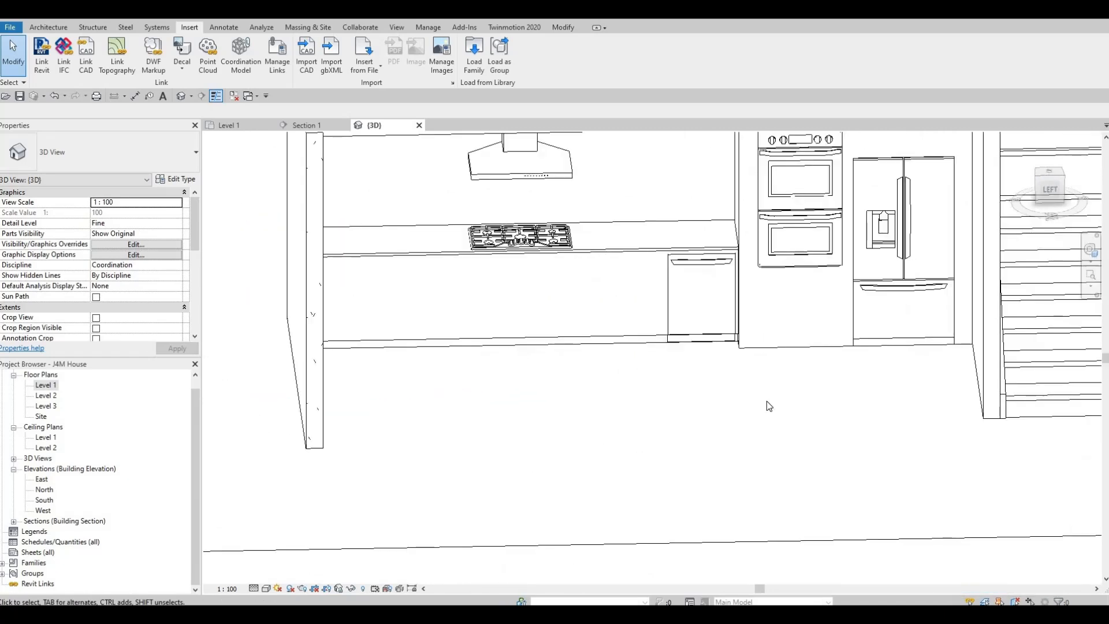
scroll(750, 416, "down", 3)
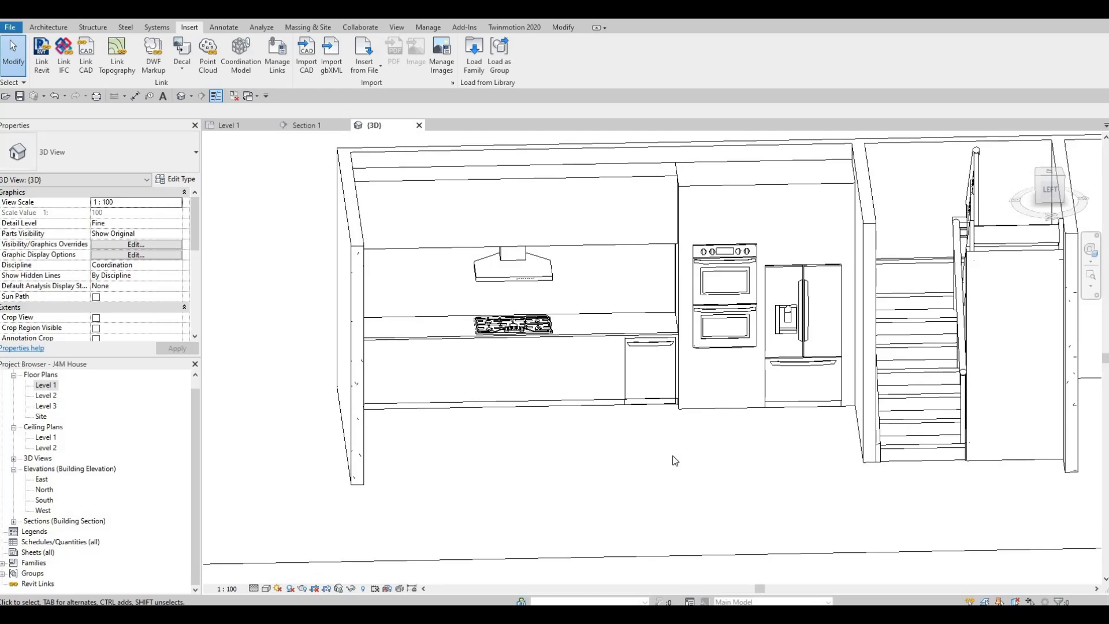
middle_click_drag(662, 444, 719, 358, "shift")
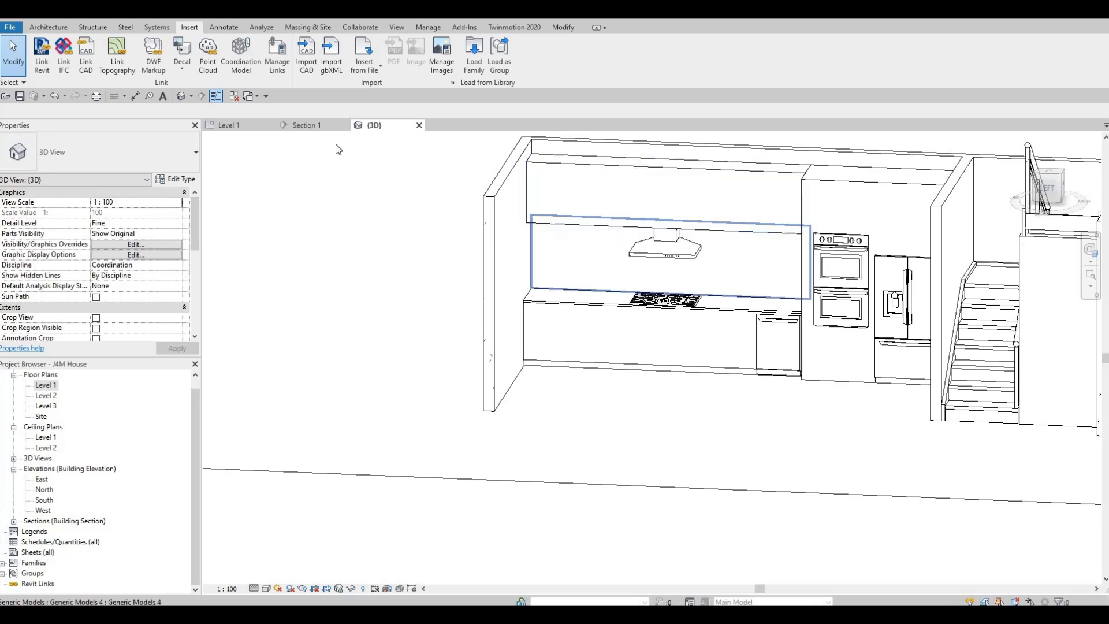
Step: Switch to the Section 1 view and show the whole kitchen wall
left_click(314, 127)
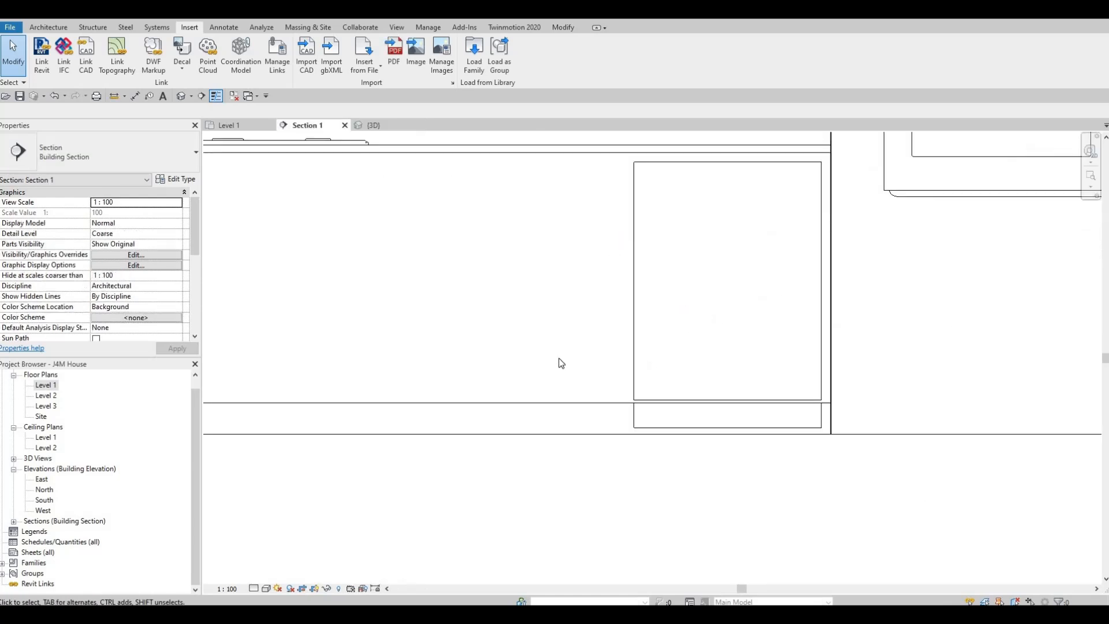
scroll(559, 361, "down", 5)
key("Escape")
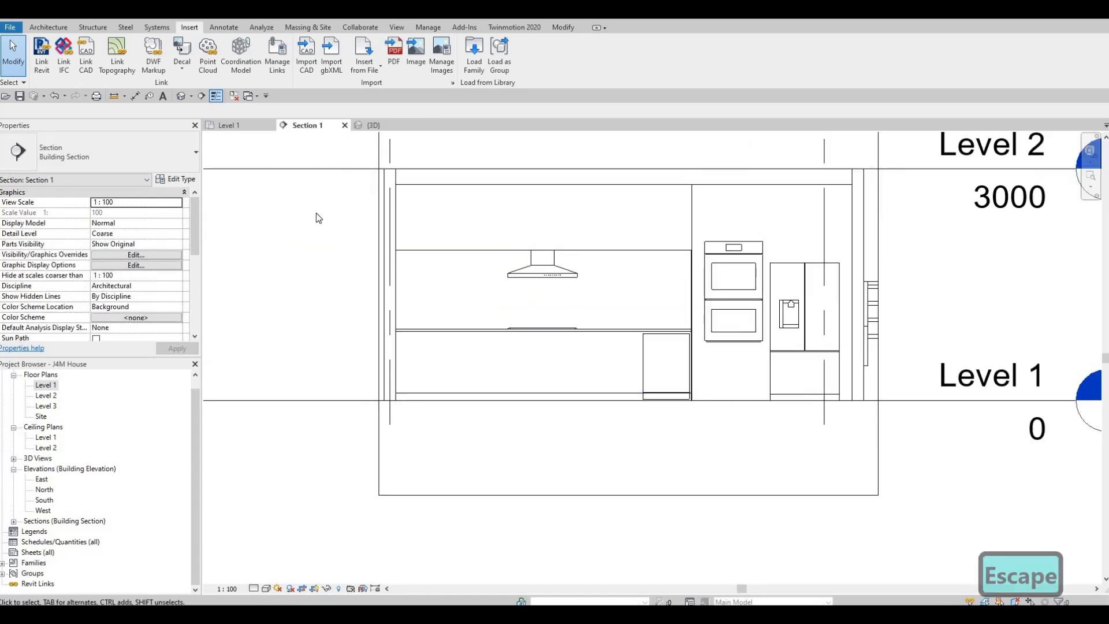
left_click(47, 27)
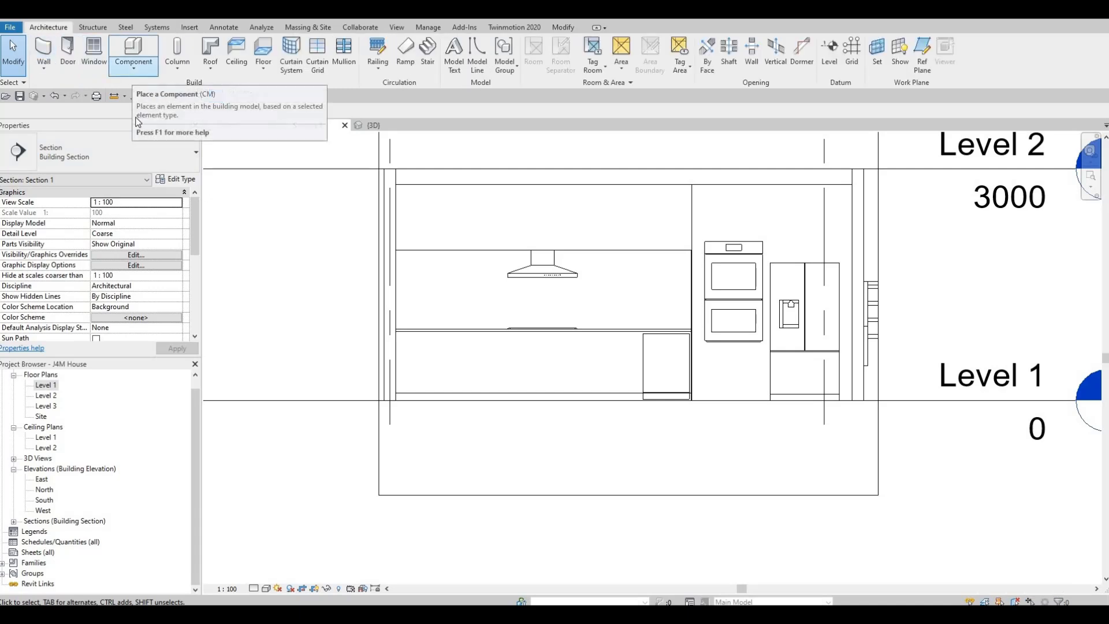
left_click(134, 78)
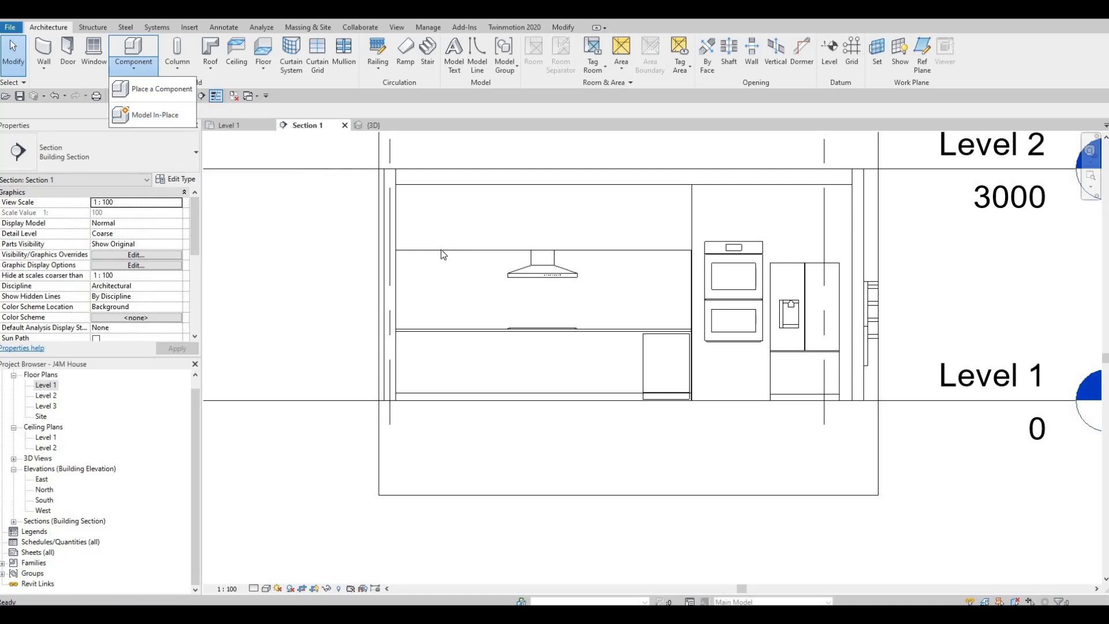
key("Escape")
key("Escape")
Step: Select the upper cabinet block above the range hood and open it for in-place editing
left_click(517, 230)
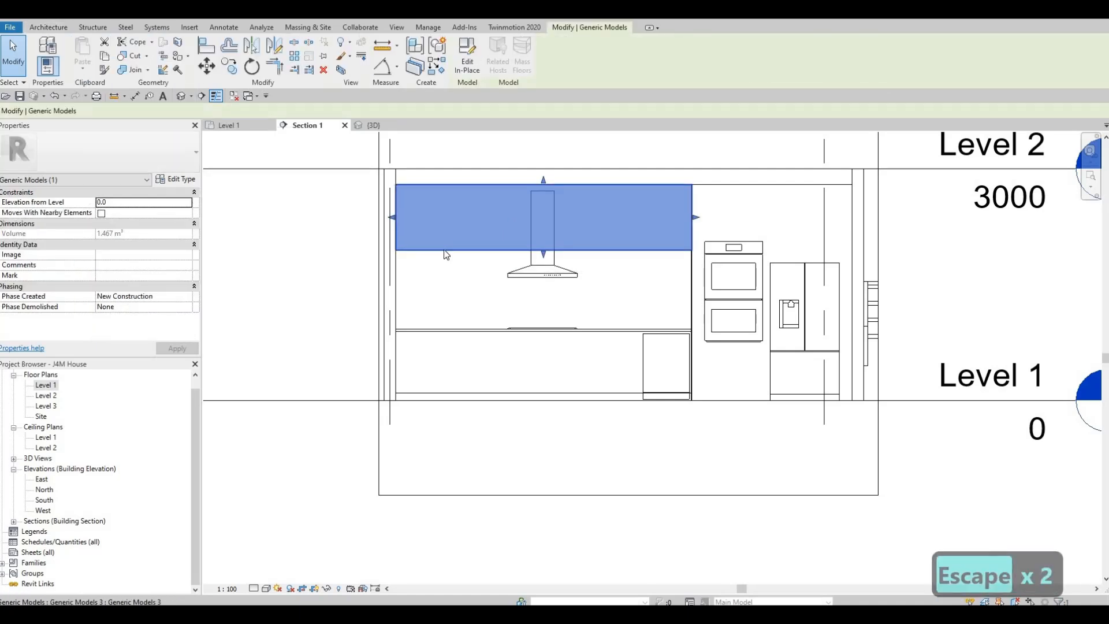
key("Escape")
key("Escape")
left_click(477, 246)
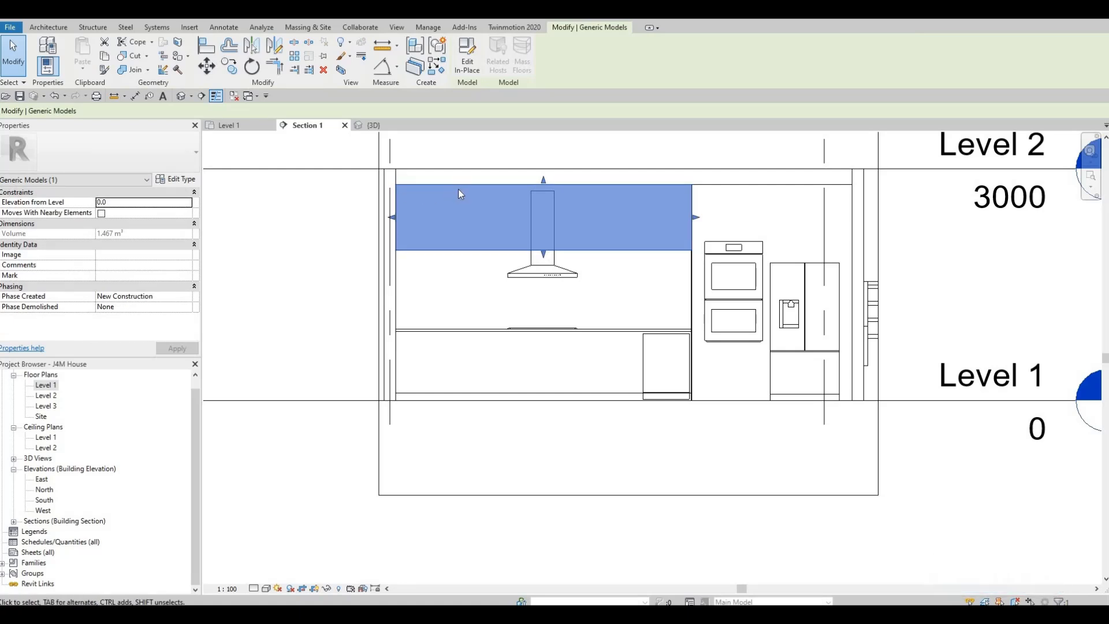
left_click(469, 65)
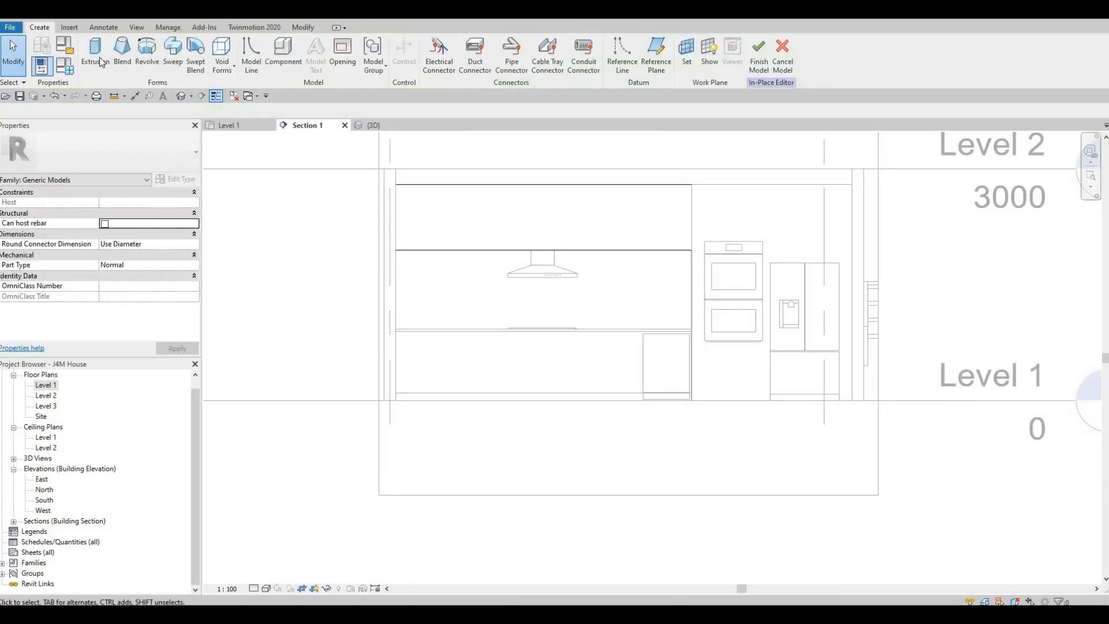
Step: Start a solid Extrusion and pick the front face of the upper cabinet as its work plane
left_click(98, 57)
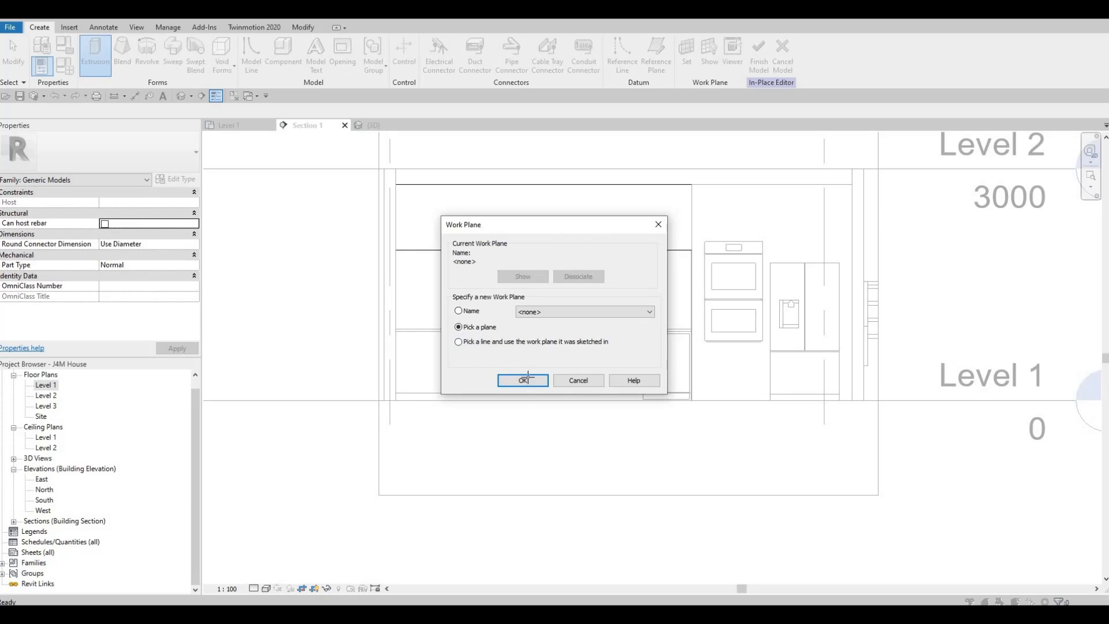
key("Return")
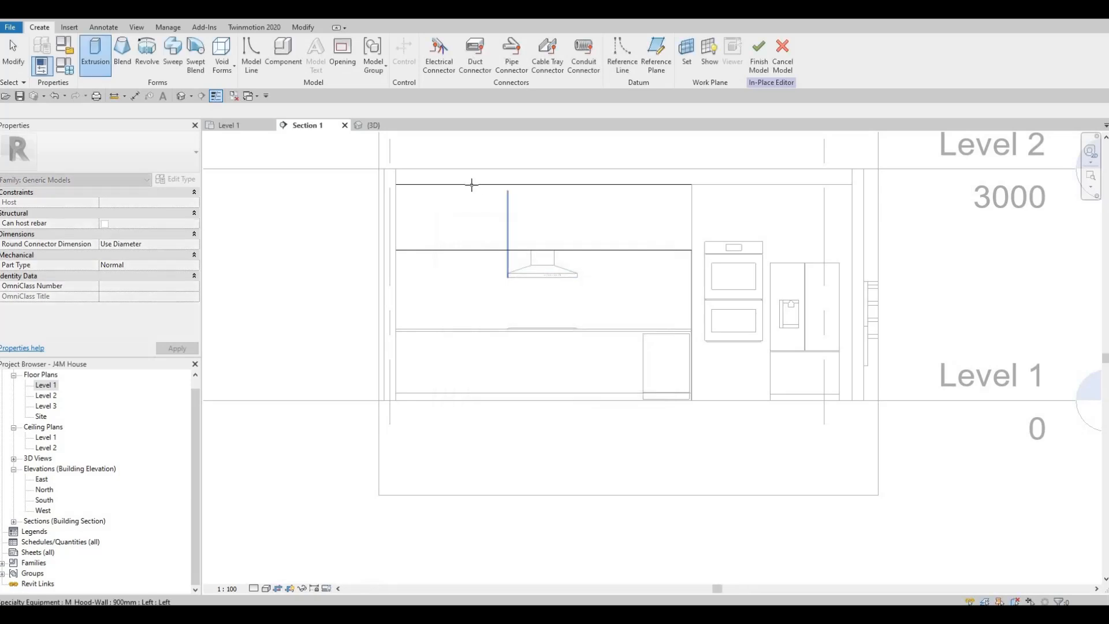
left_click(406, 237)
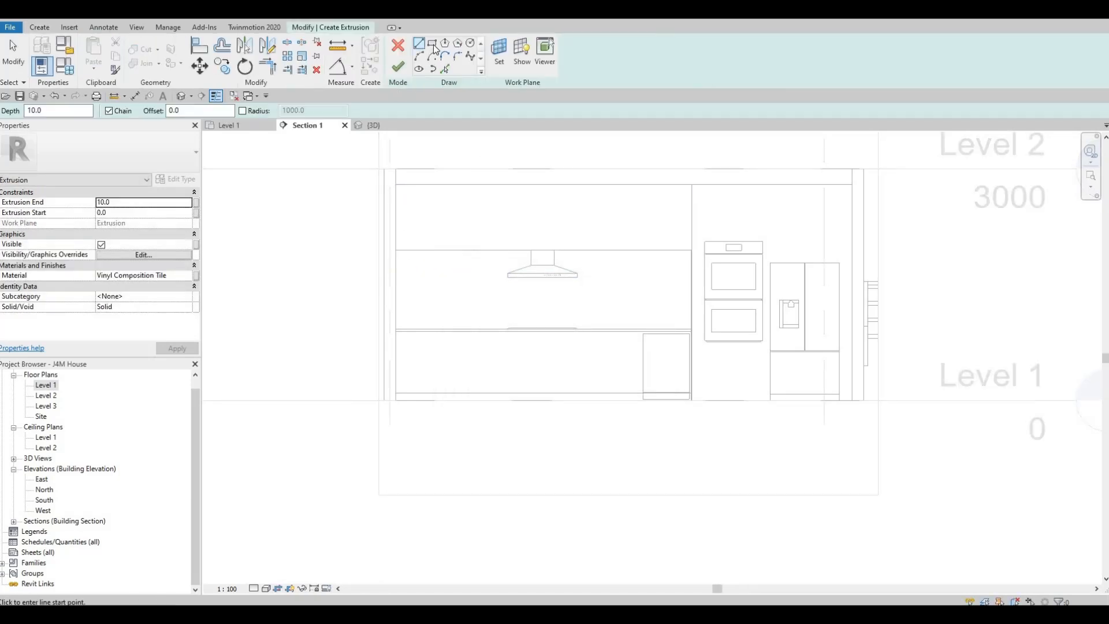
Step: Sketch a rectangle around the upper cabinet's front outline, corner to opposite corner, offset 10 mm inward
left_click(433, 43)
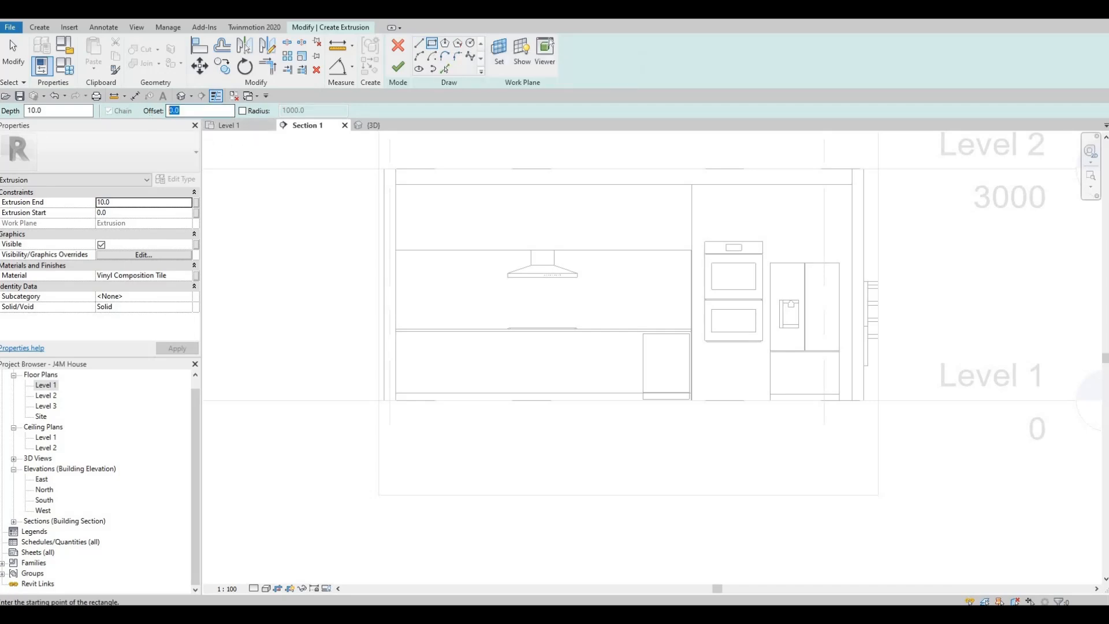
type("10")
key("Return")
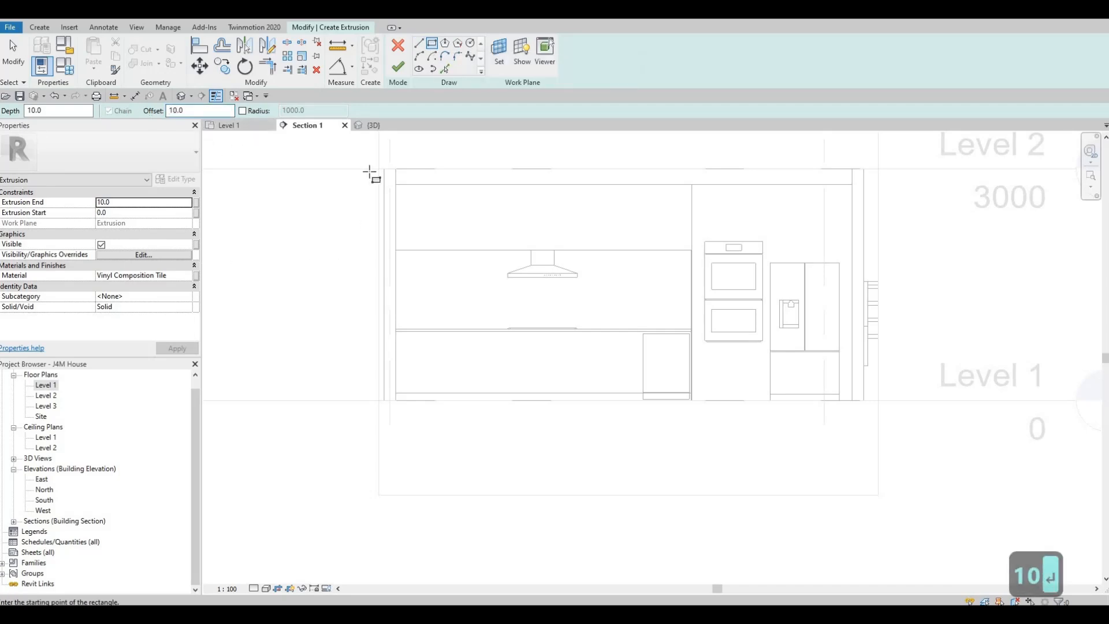
scroll(390, 183, "up", 1)
left_click(399, 187)
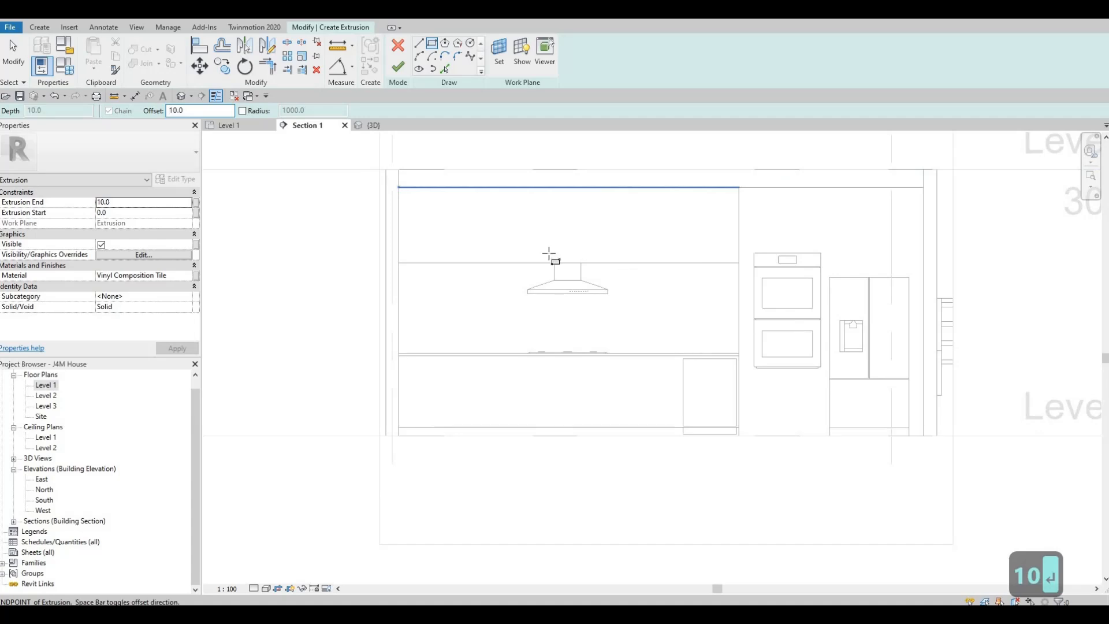
left_click(622, 267)
scroll(439, 231, "up", 4)
middle_click_drag(442, 241, 452, 329)
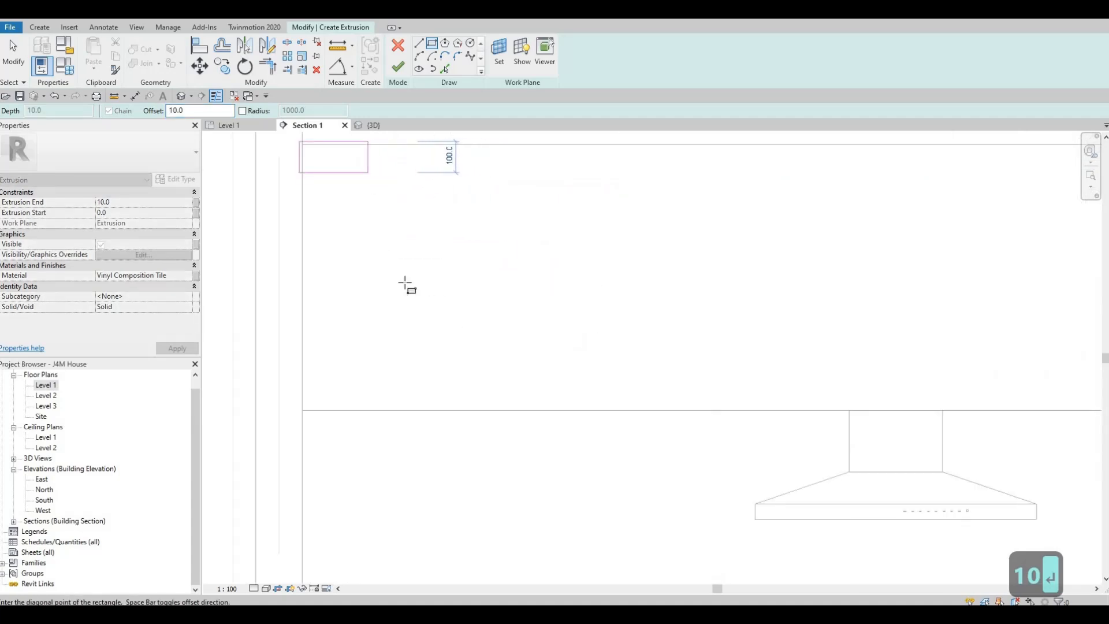
middle_click_drag(404, 280, 479, 410)
scroll(478, 367, "up", 2)
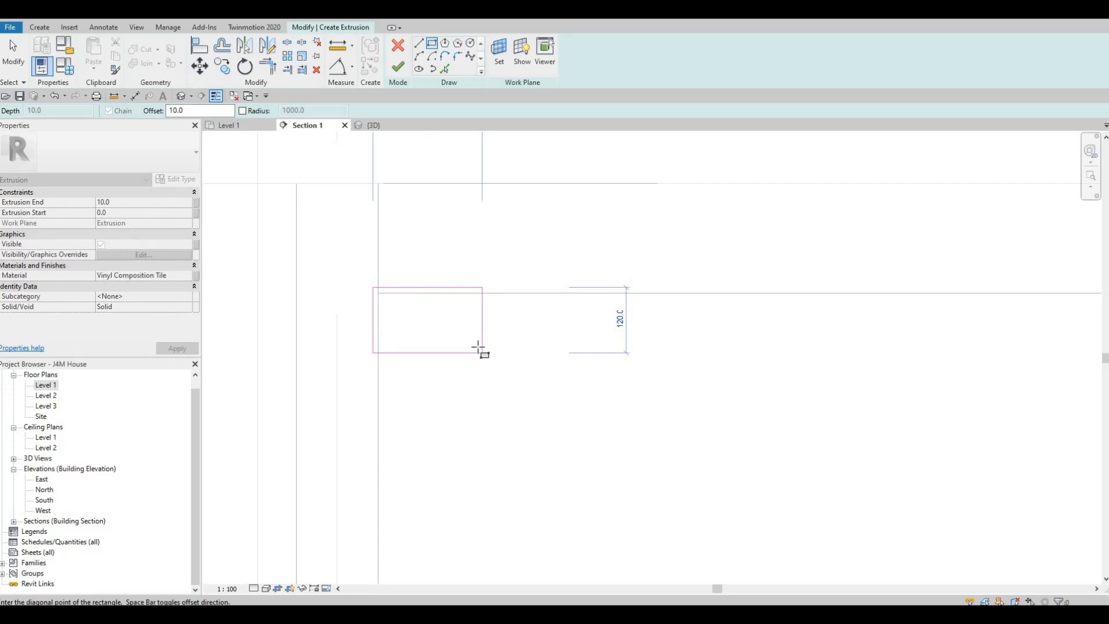
scroll(577, 366, "down", 5)
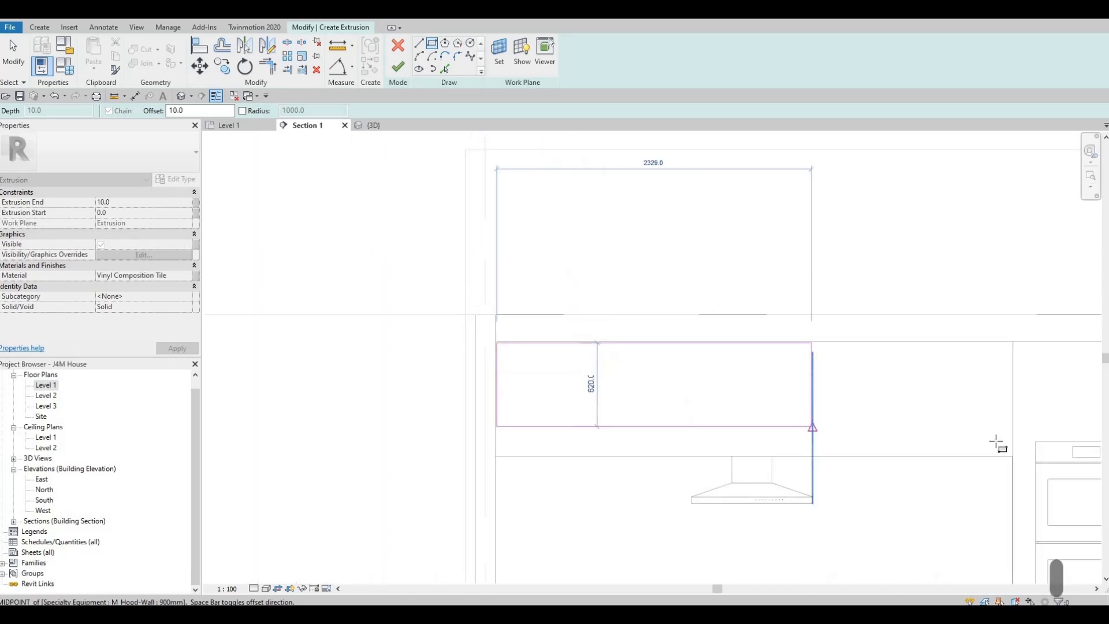
scroll(1028, 462, "up", 3)
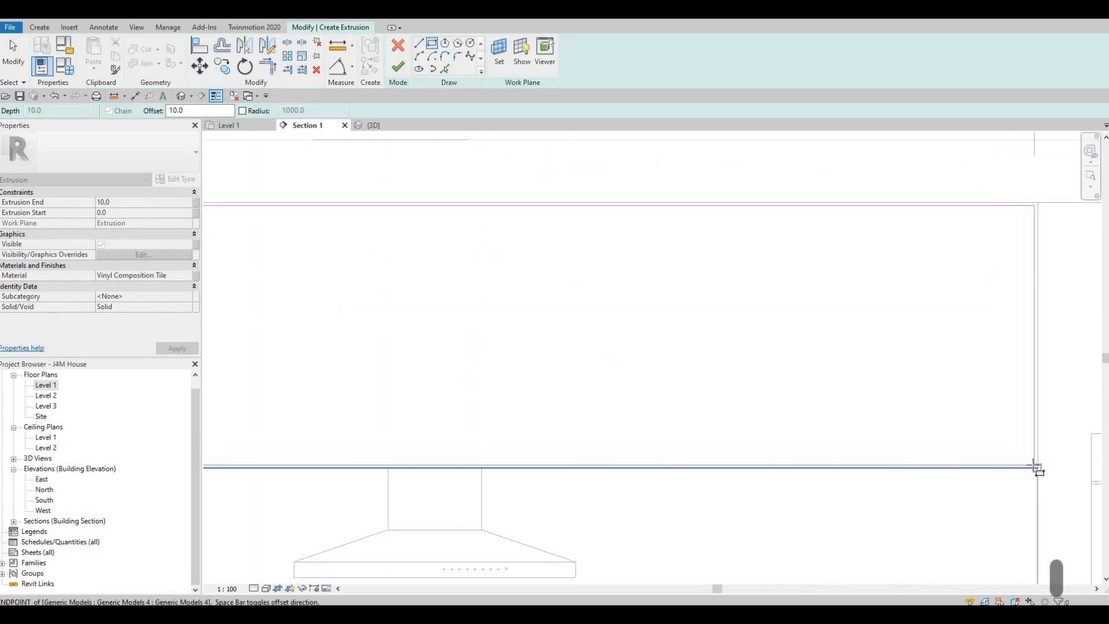
left_click(1036, 468)
scroll(1023, 455, "down", 2)
key("Escape")
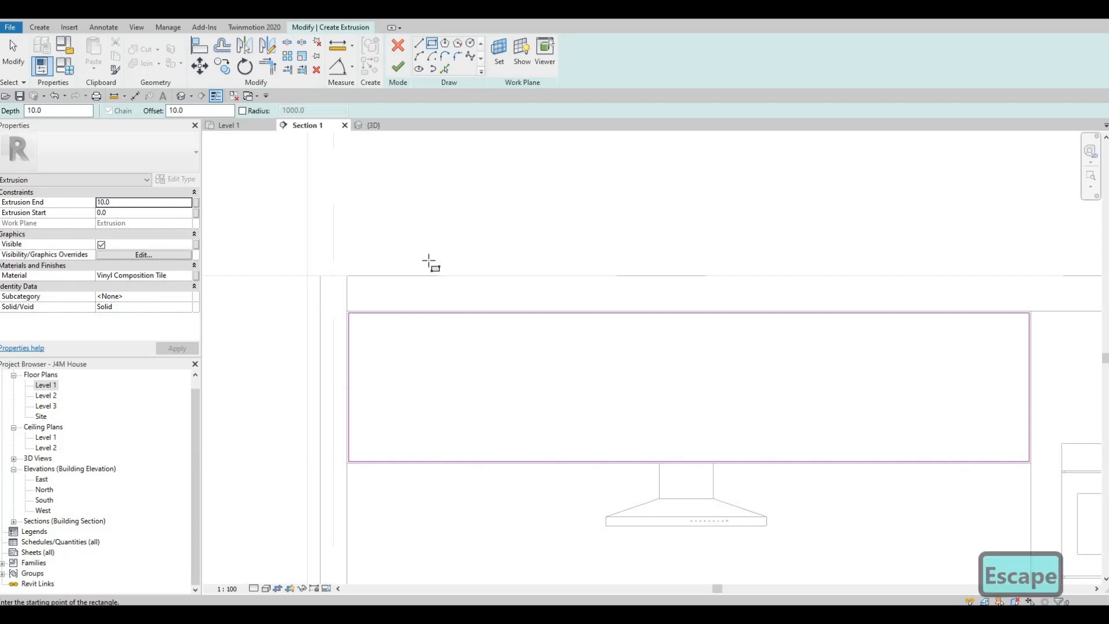
Step: Draw a vertical line from the midpoint of the rectangle's lower edge to its upper edge, offset 10 mm to the left
left_click(420, 46)
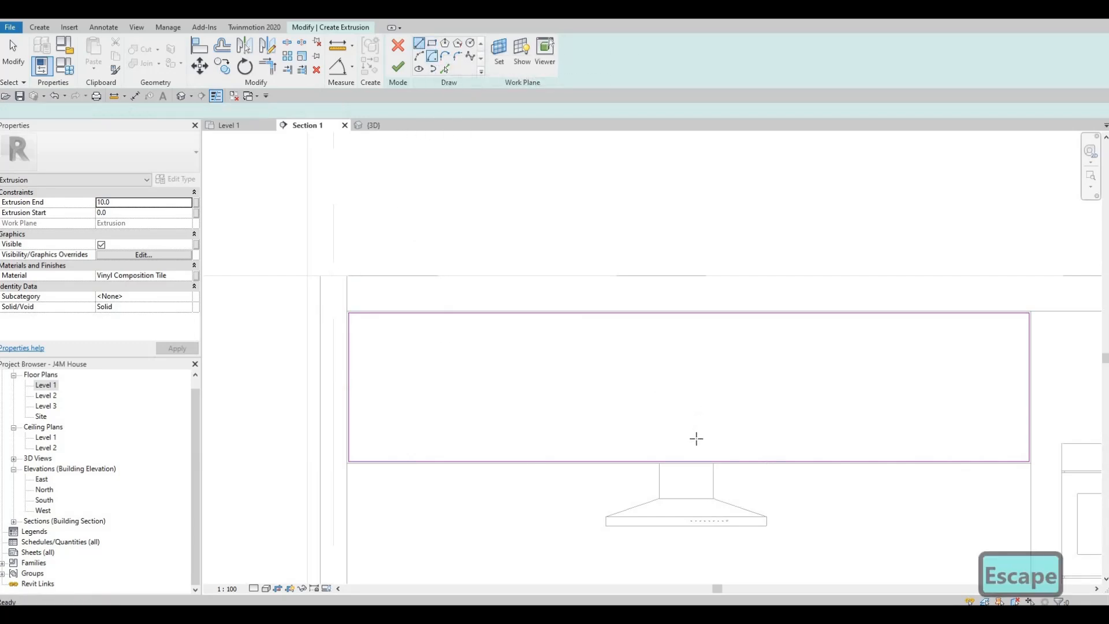
scroll(688, 461, "up", 2)
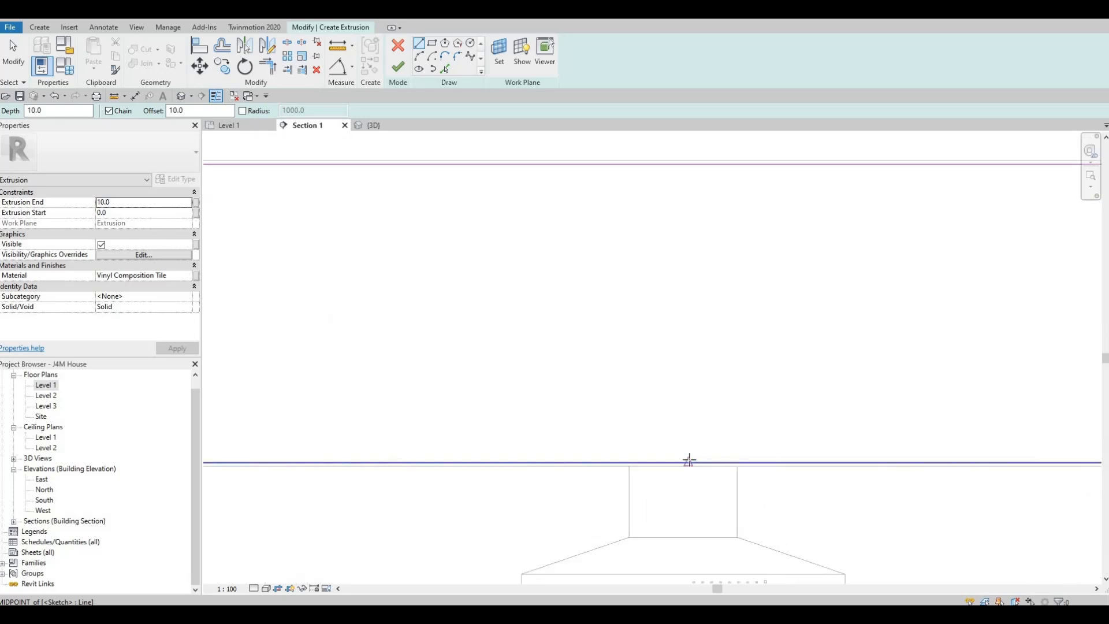
left_click(688, 462)
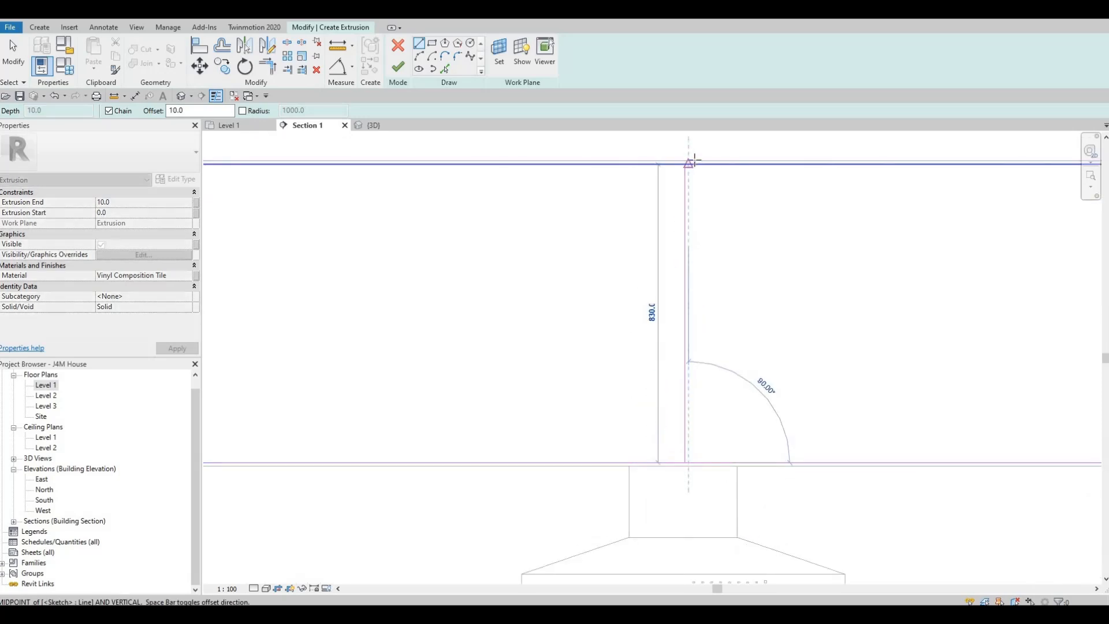
scroll(688, 166, "up", 3)
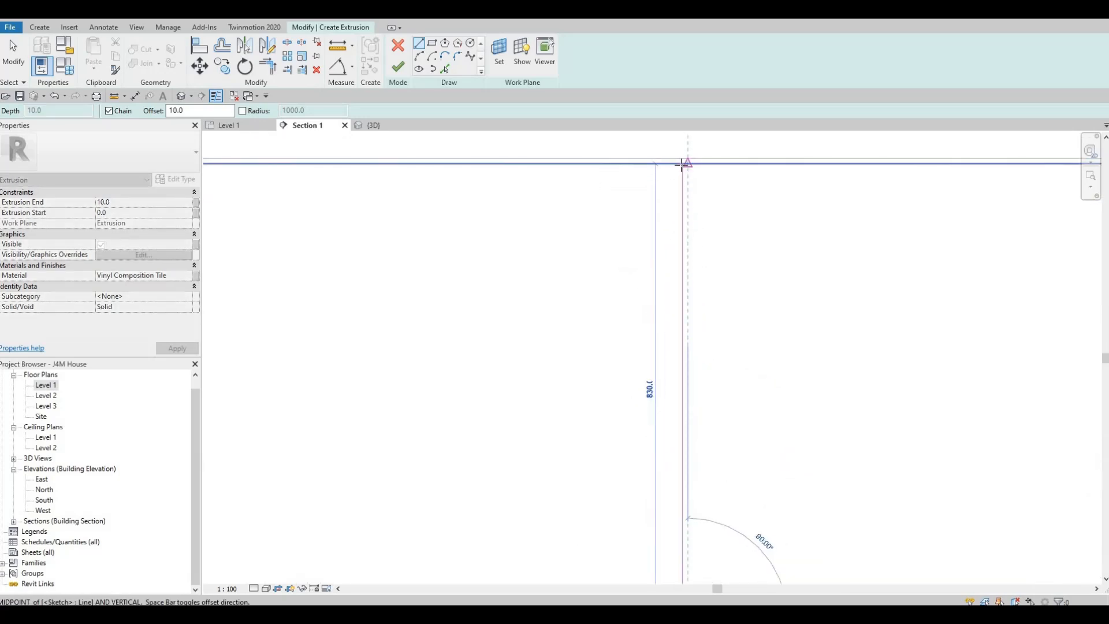
scroll(683, 164, "down", 1)
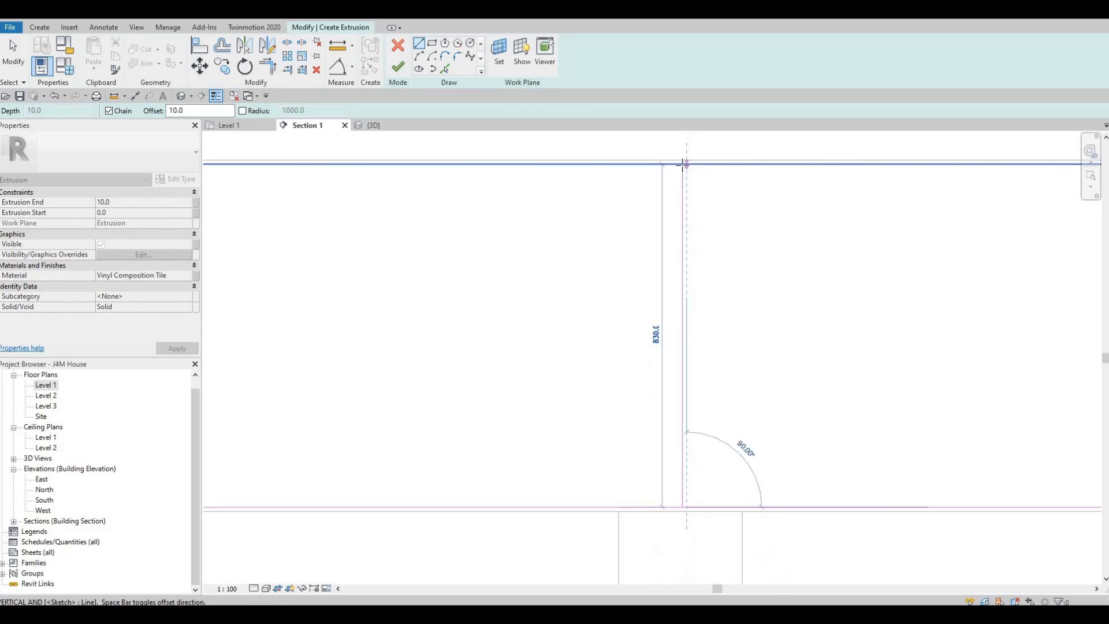
left_click(686, 164)
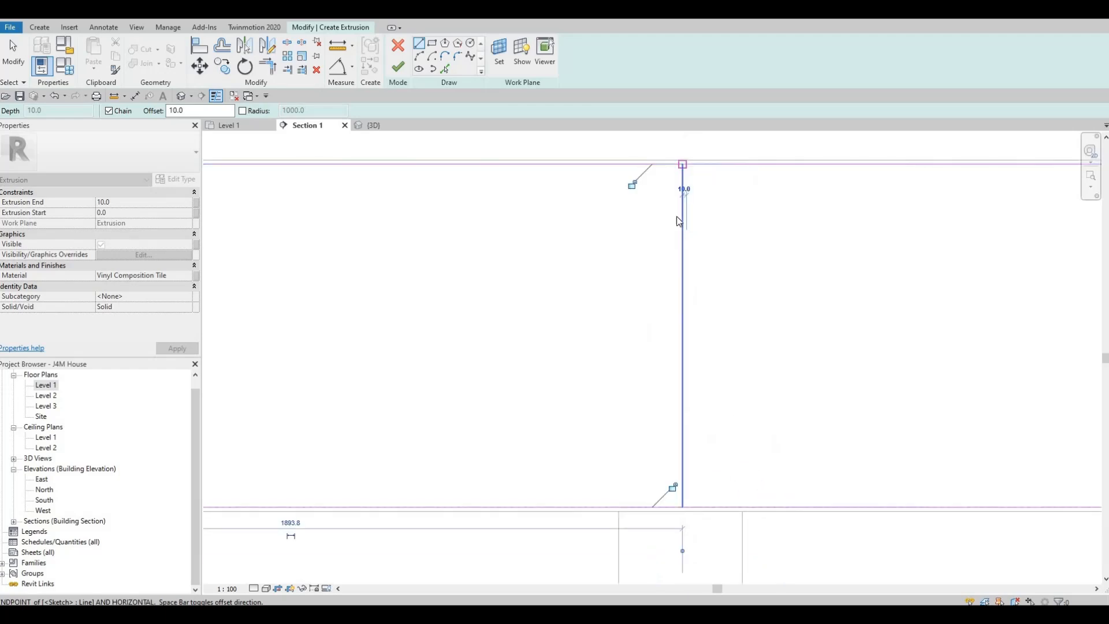
key("Escape")
left_click(687, 164)
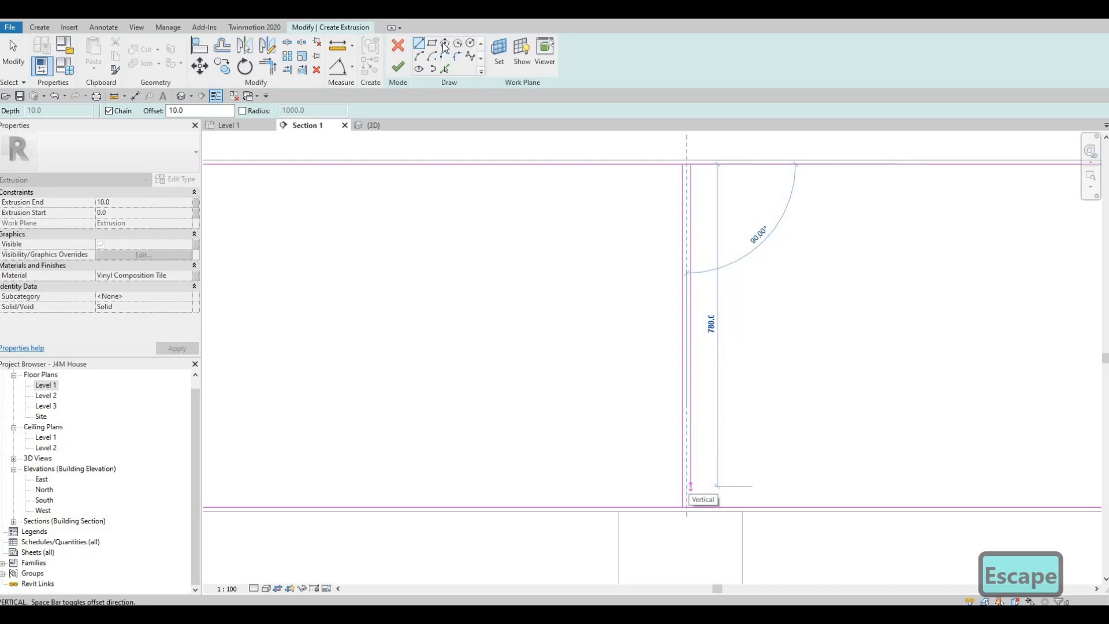
key("Escape")
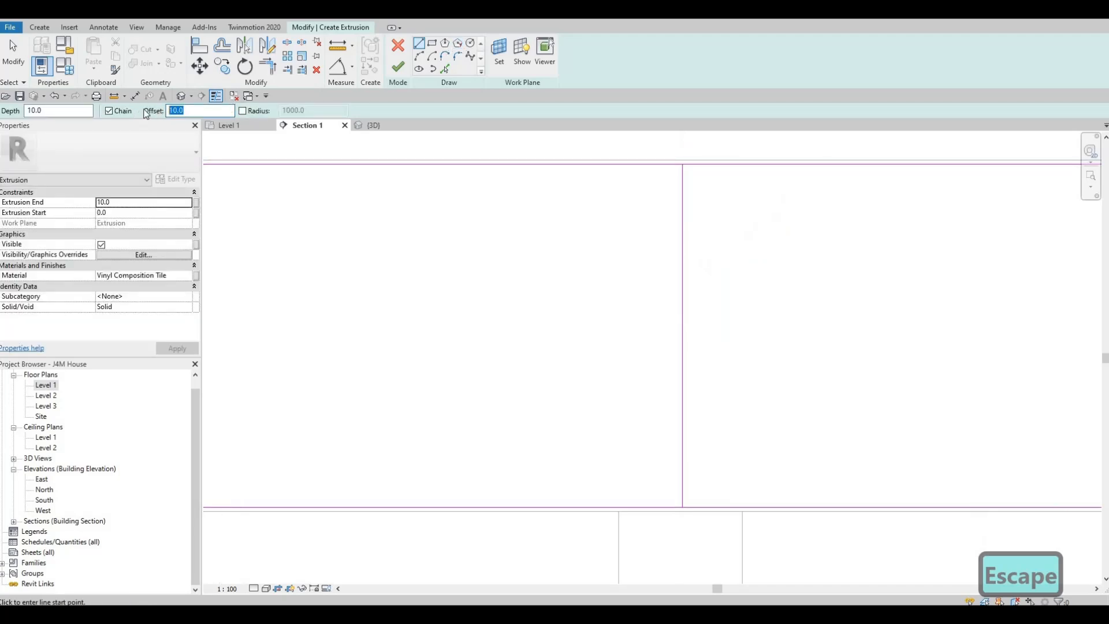
key("BackSpace")
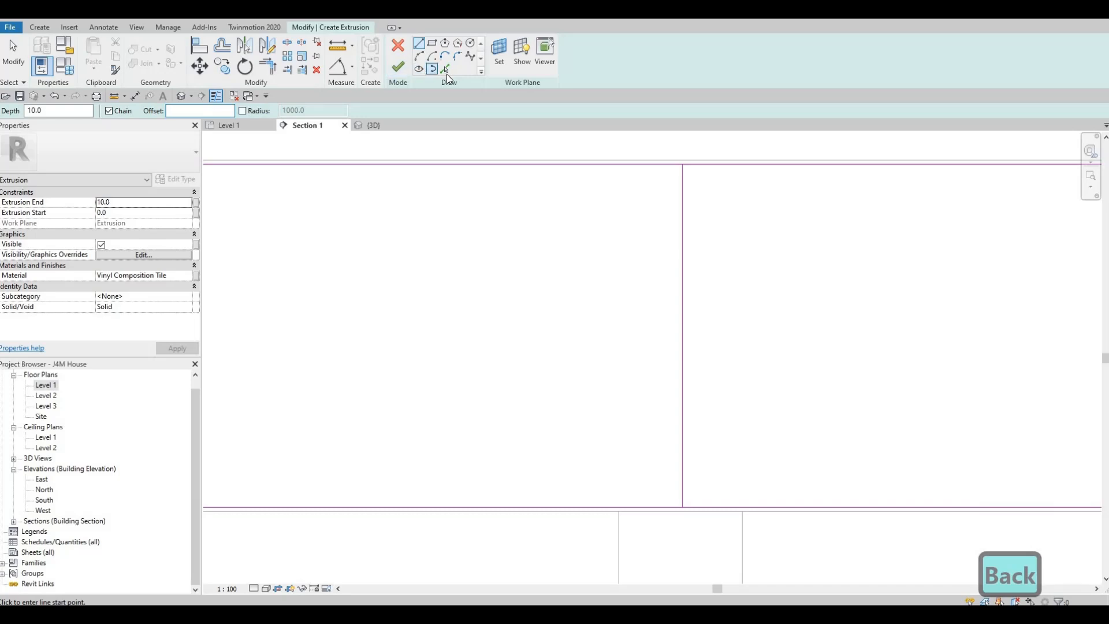
Step: Use Pick Lines with a 10 mm offset to add a parallel vertical line just right of the central one
left_click(424, 79)
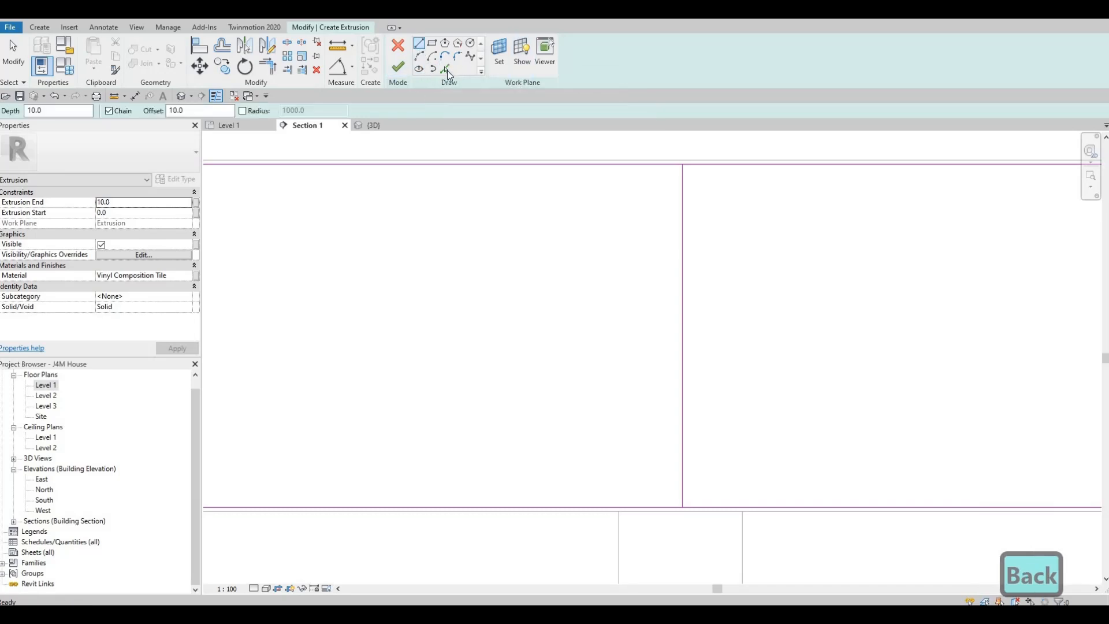
left_click(690, 248)
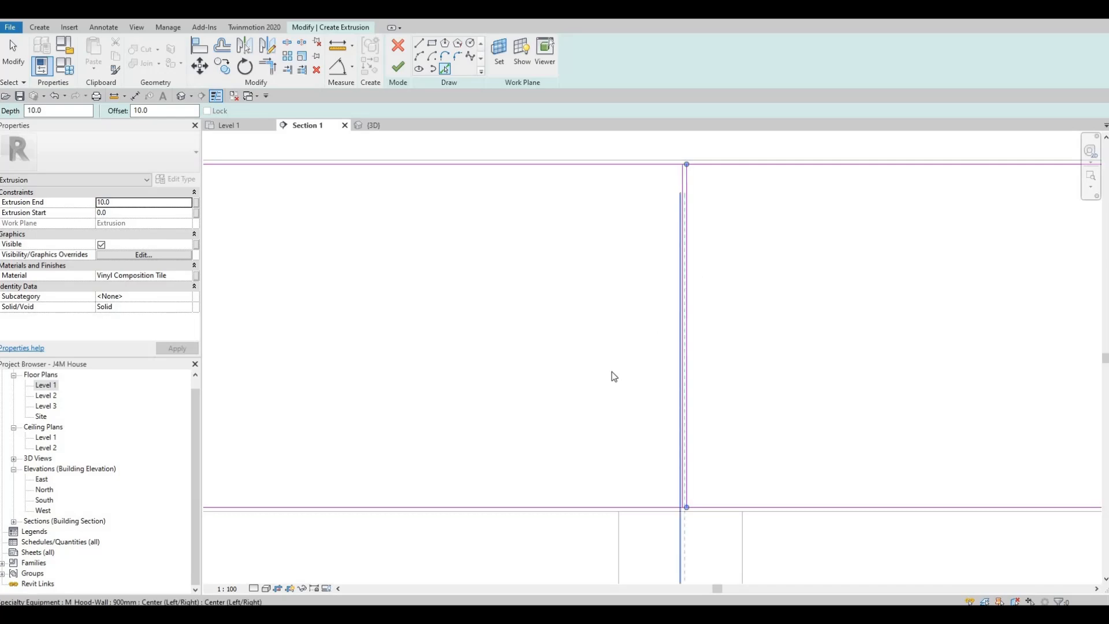
scroll(614, 365, "down", 2)
key("Escape")
key("Escape")
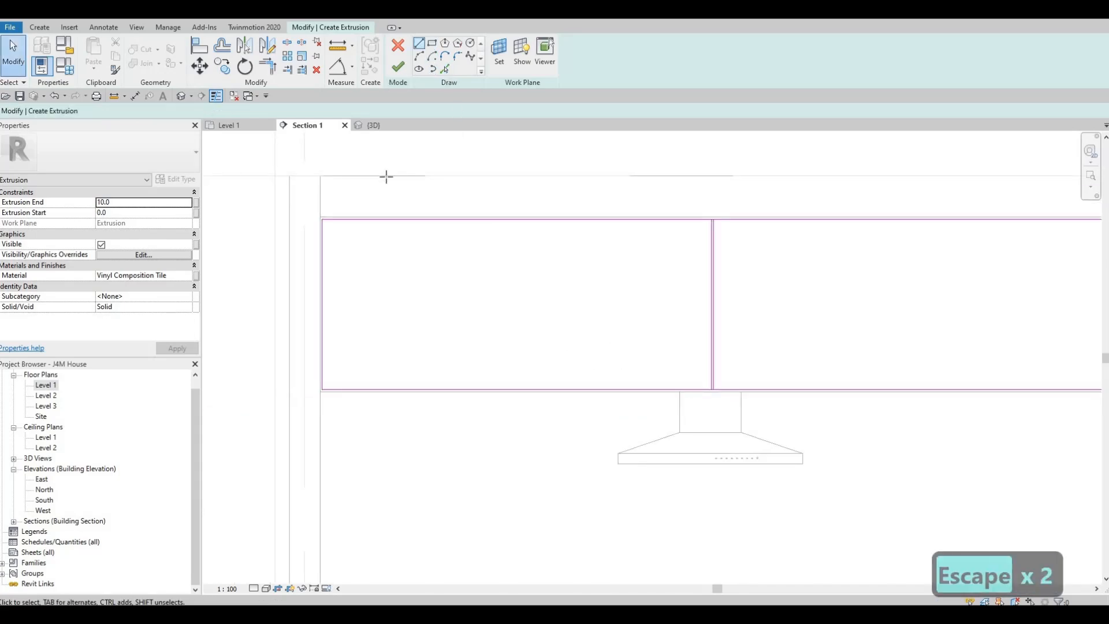
Step: Draw two vertical dividing lines across the rectangle's left half, the first about 440 mm from the central pair
key("l")
key("i")
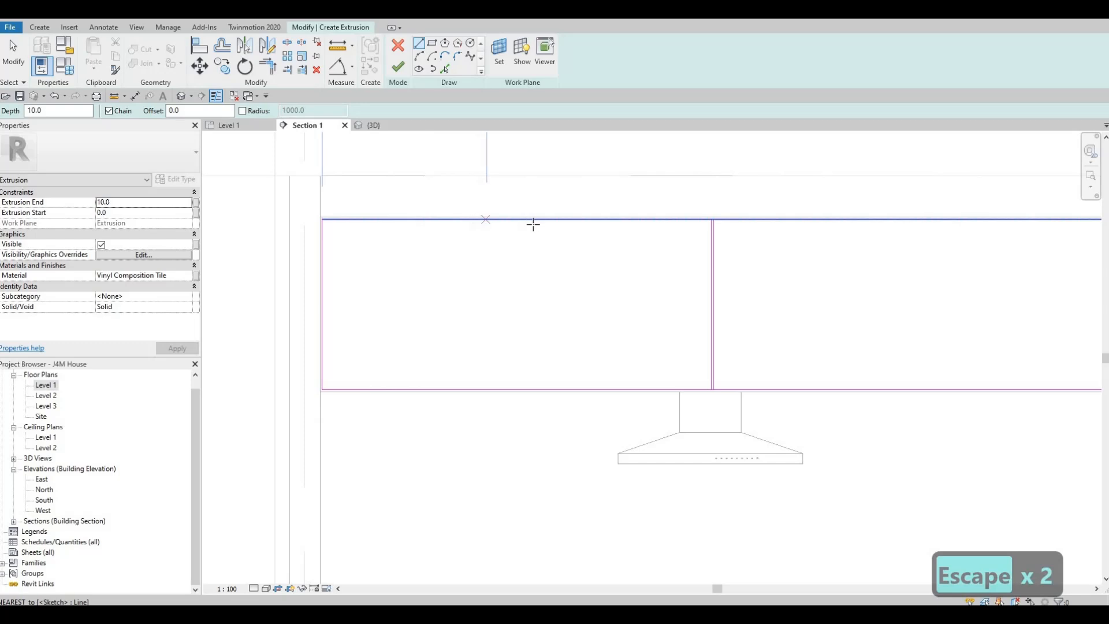
left_click(620, 219)
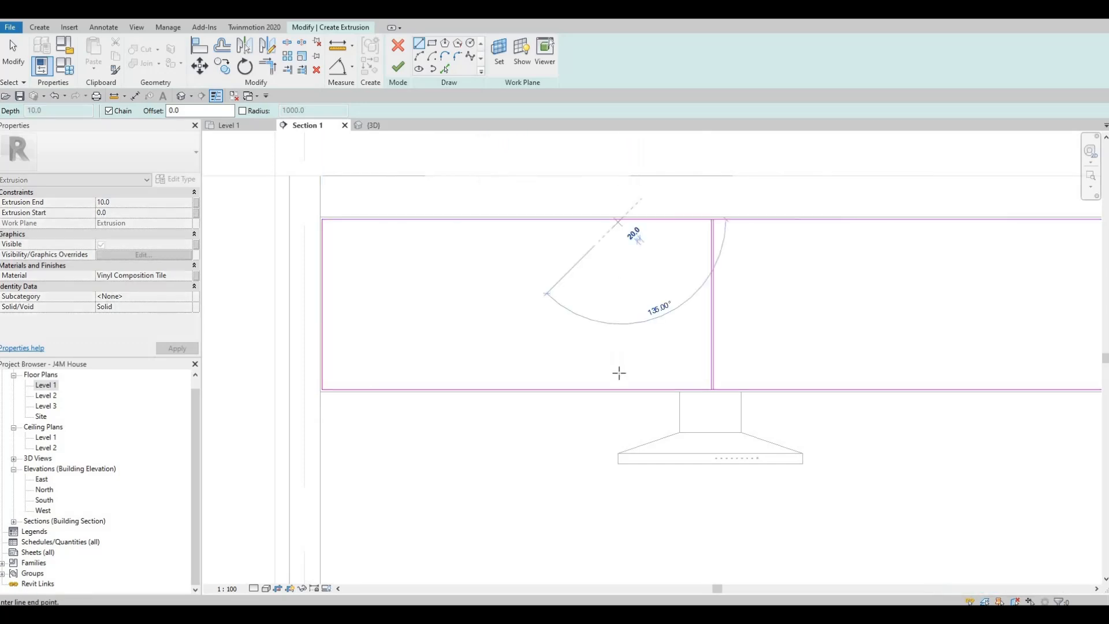
left_click(620, 389)
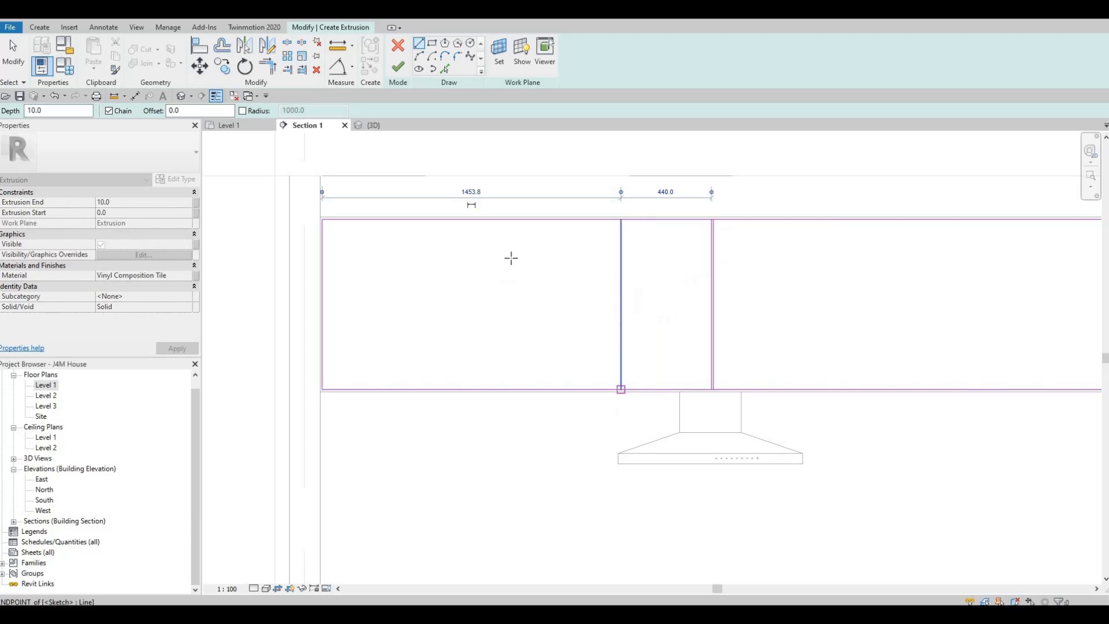
key("Escape")
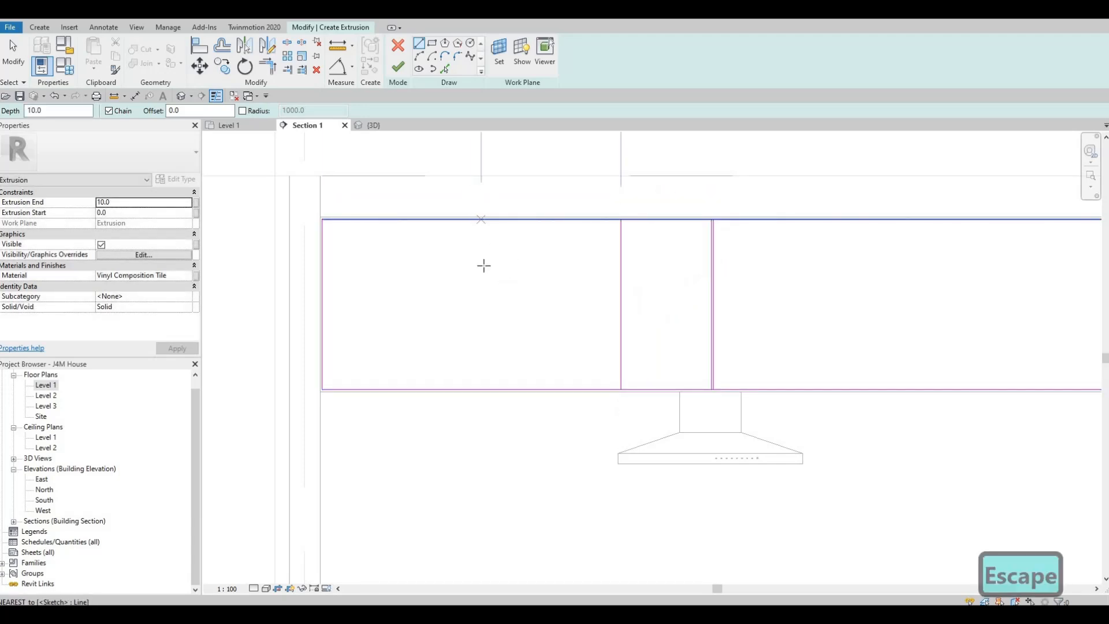
left_click(484, 265)
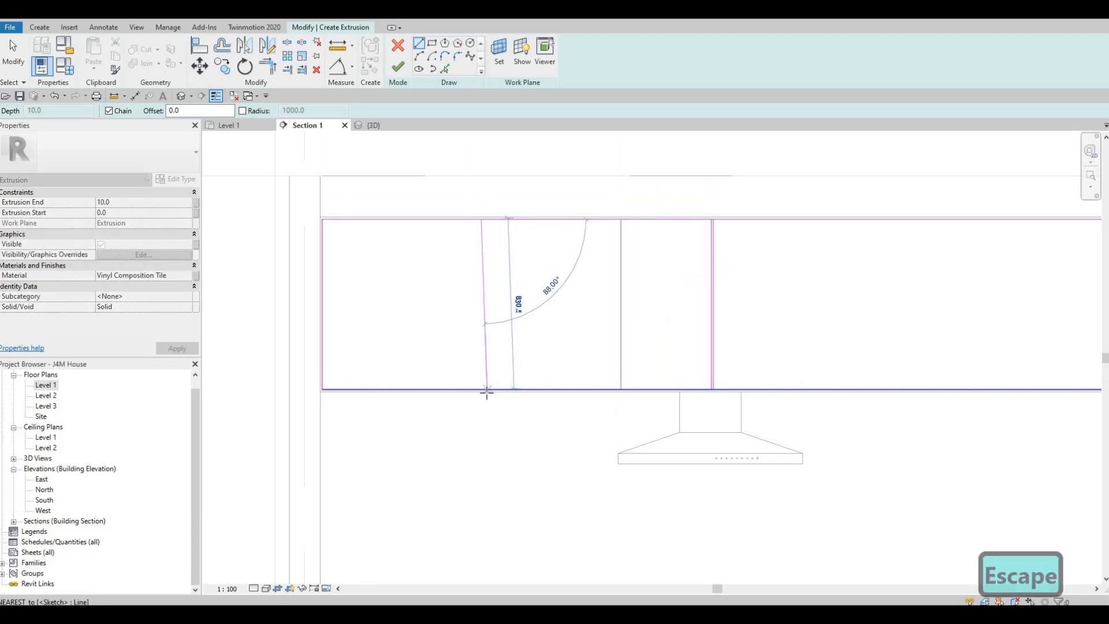
left_click(487, 390)
key("Escape")
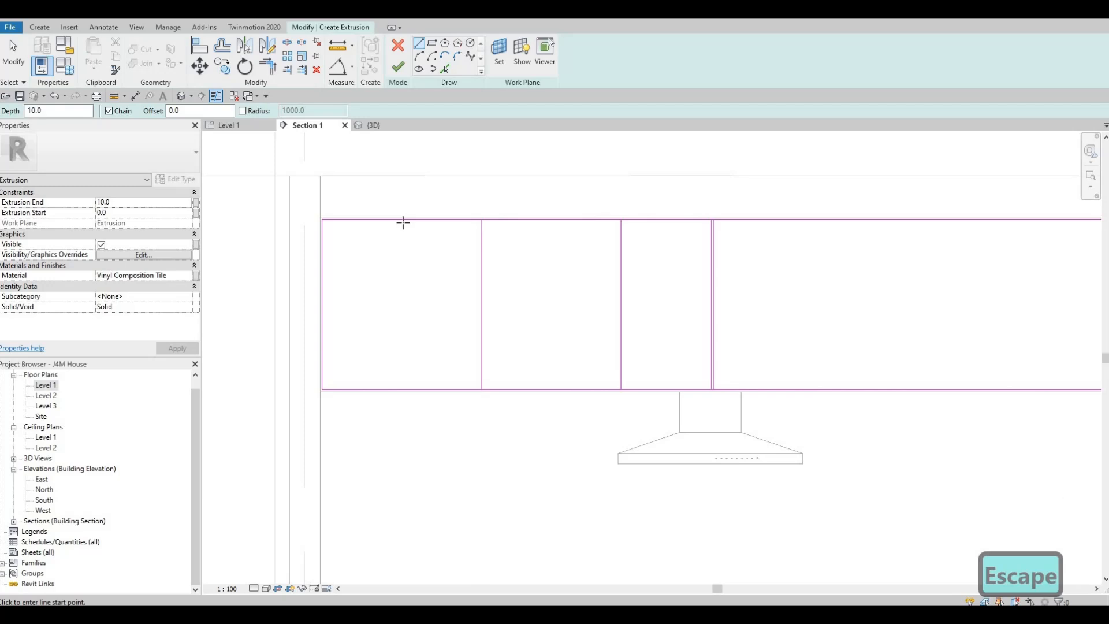
key("Escape")
key("Escape")
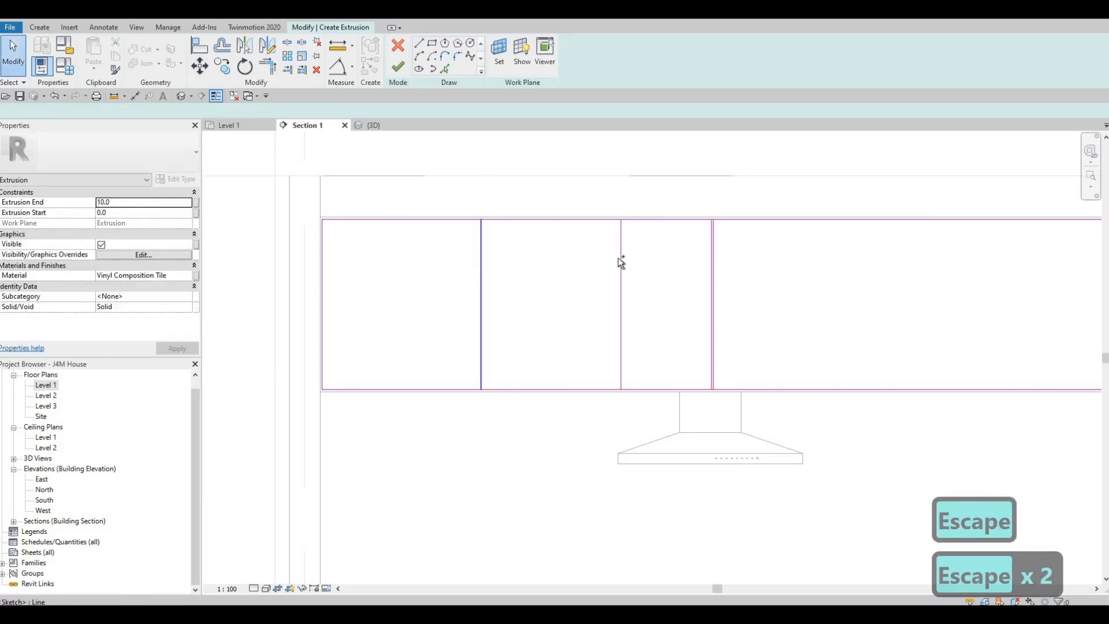
Step: Select both dividing lines in the left half and nudge them together about 190 mm to the left
left_click(621, 261, "ctrl")
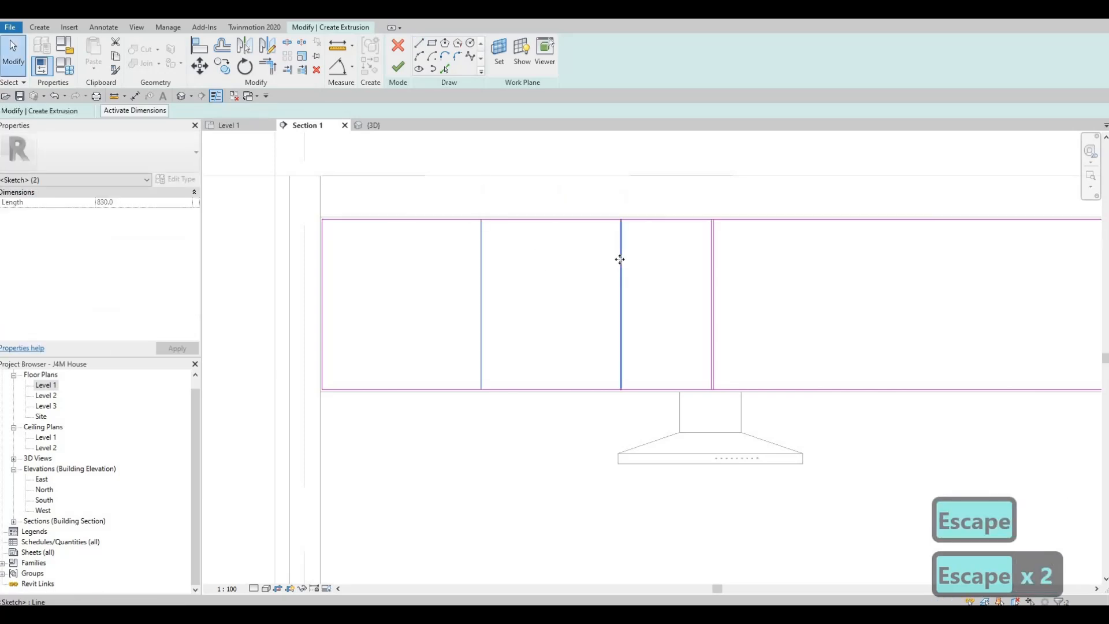
key("Left")
key("Left")
key("Left")
key("Left")
key("Left")
key("Left")
key("Left")
key("Left")
key("Left")
key("Left")
key("Left")
key("Left")
key("Left")
key("Left")
key("Left")
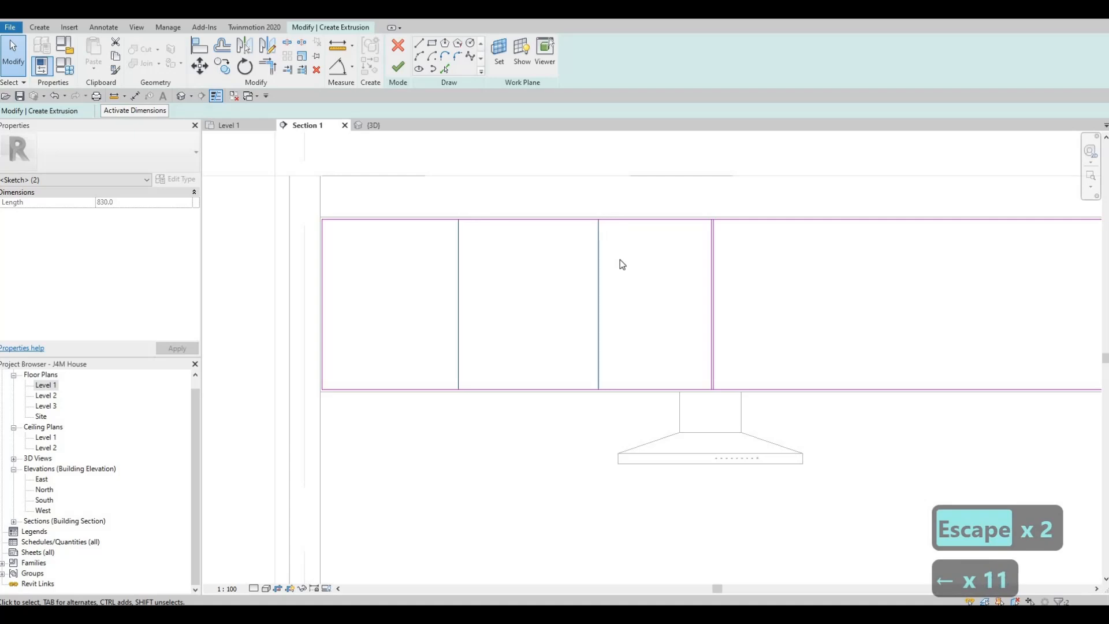
key("Left")
key("Left")
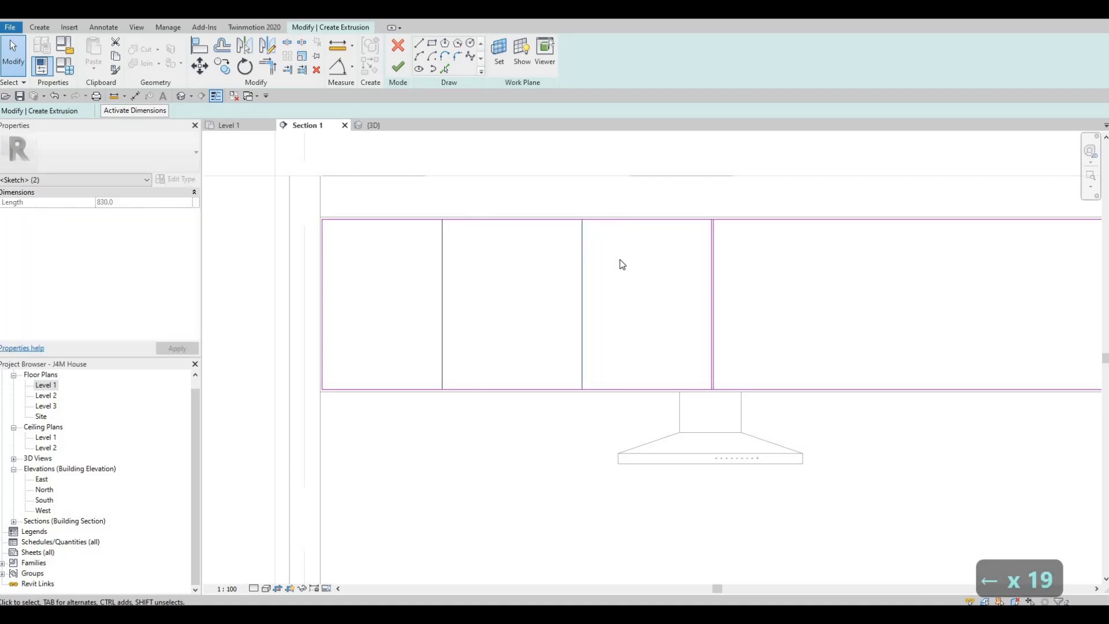
key("Right")
key("Escape")
key("Escape")
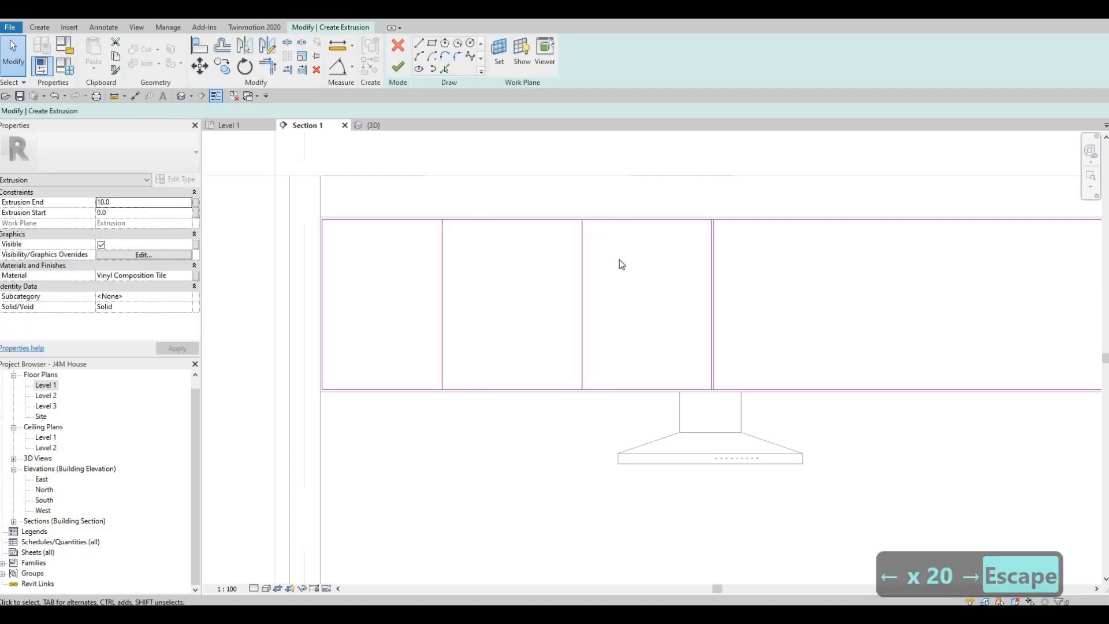
Step: Select the leftmost dividing line, nudge it to the right, and set its distance from the rectangle's left edge to 600 mm
left_click(443, 271)
key("Right")
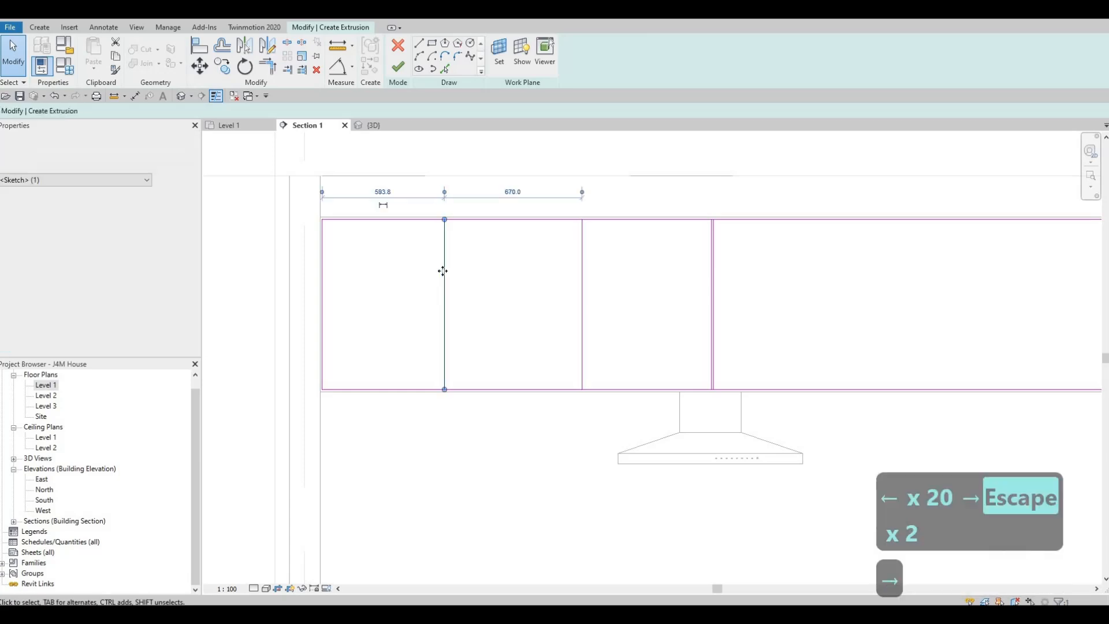
key("Right")
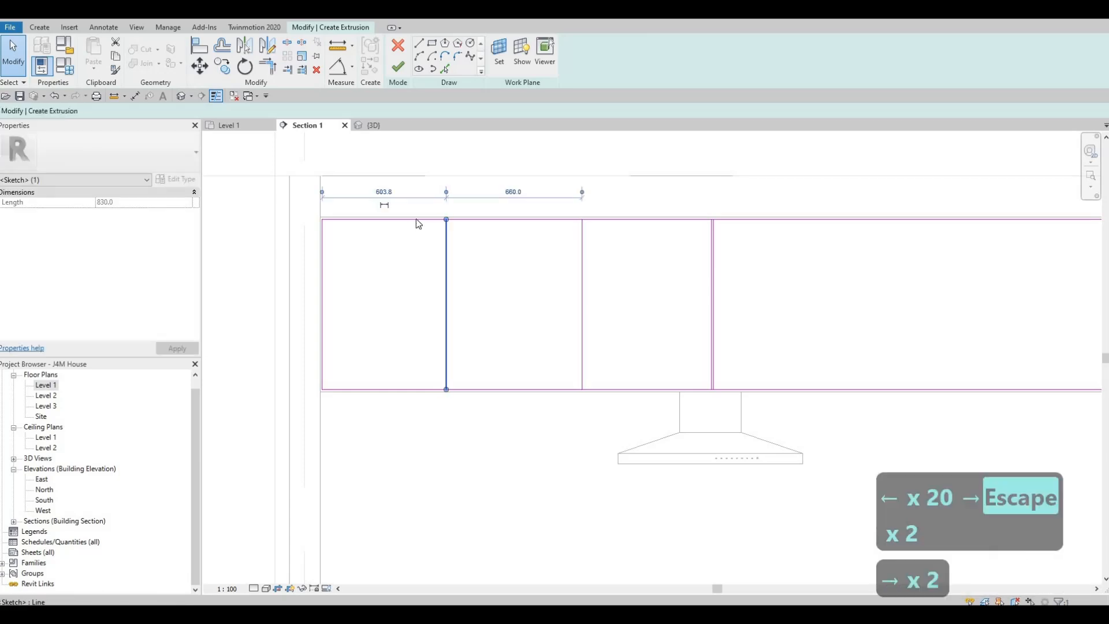
left_click(394, 189)
type("600")
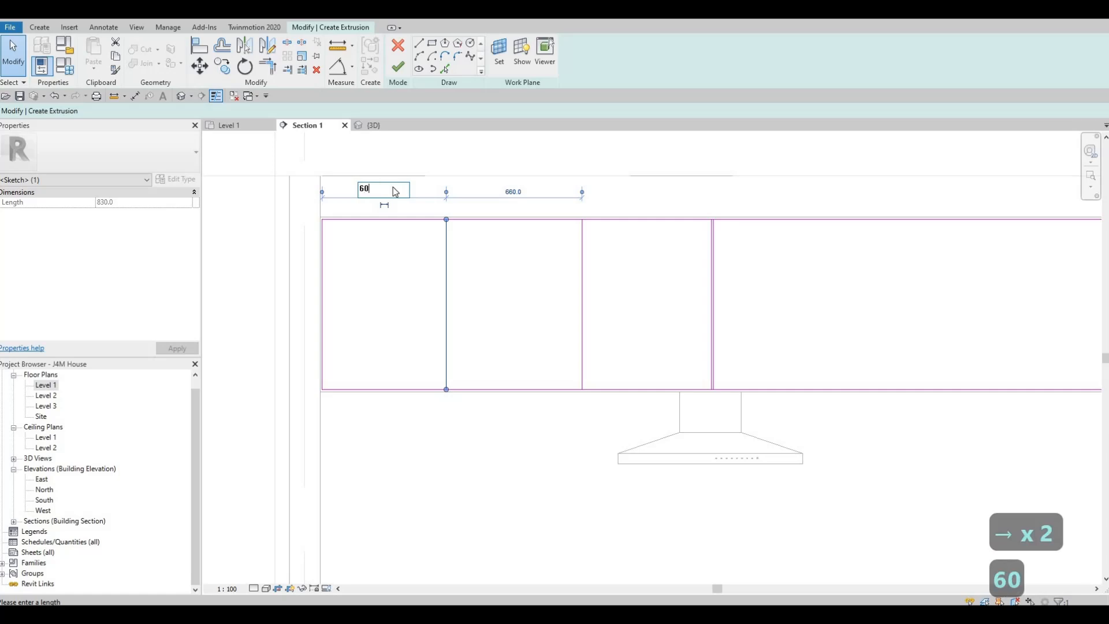
key("Return")
key("Escape")
key("Escape")
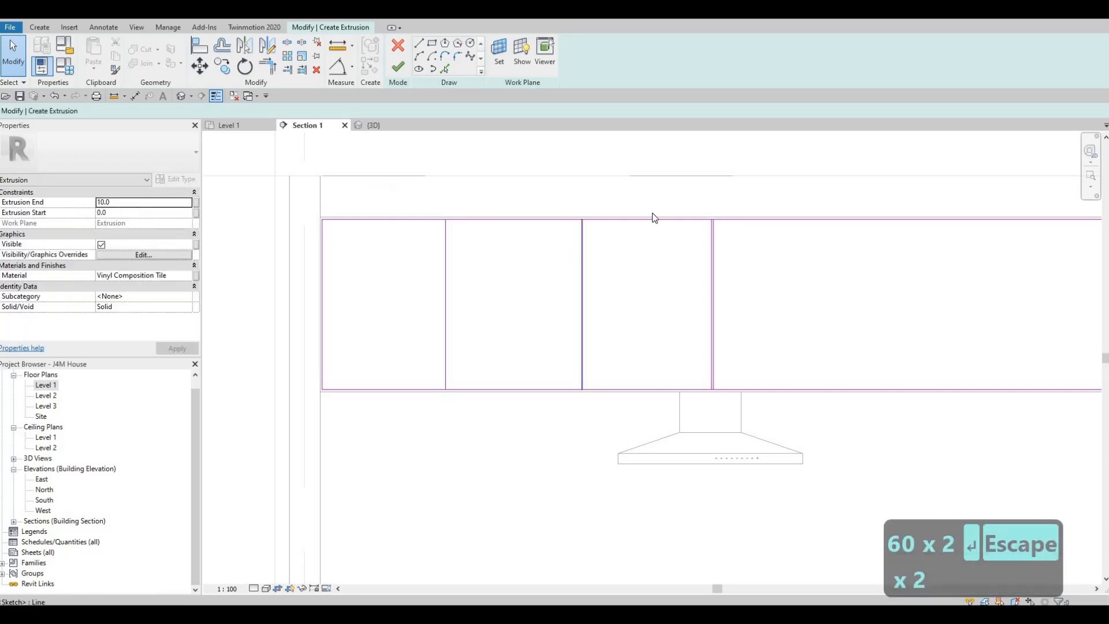
Step: Set the leftmost dividing line's distance from the rectangle's left edge to 630 mm
left_click(583, 221)
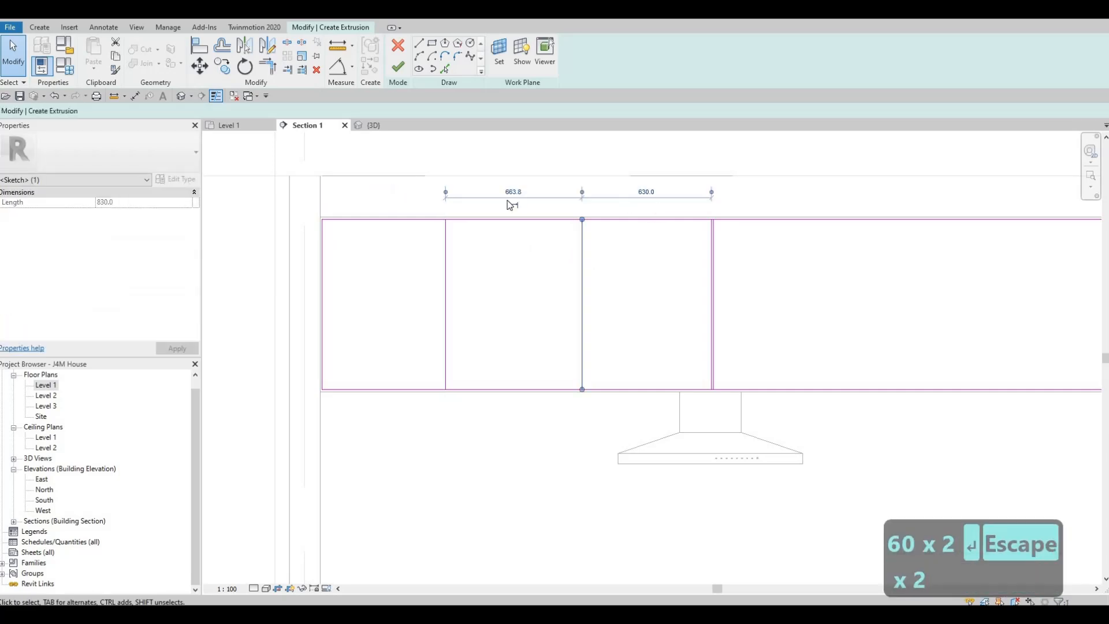
left_click(445, 227)
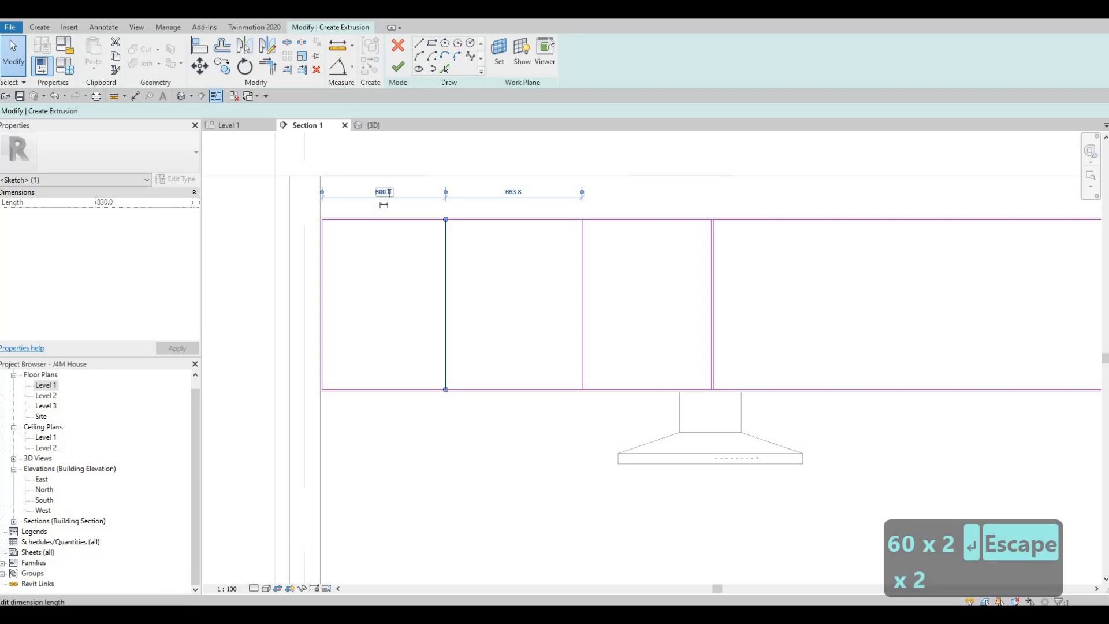
type("360")
key("Return")
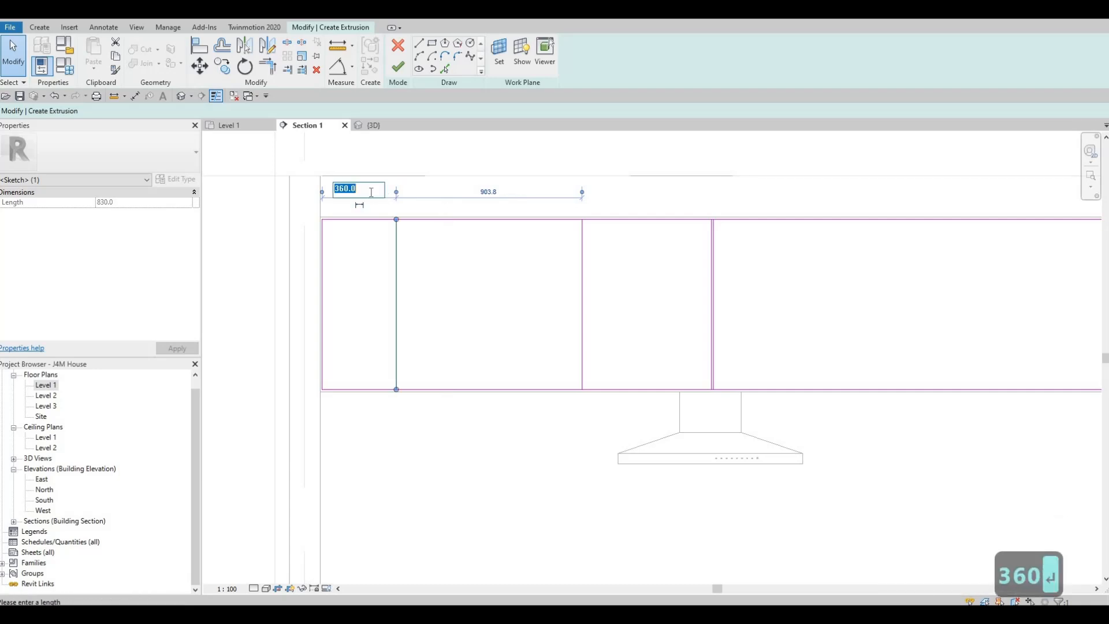
type("630")
key("Return")
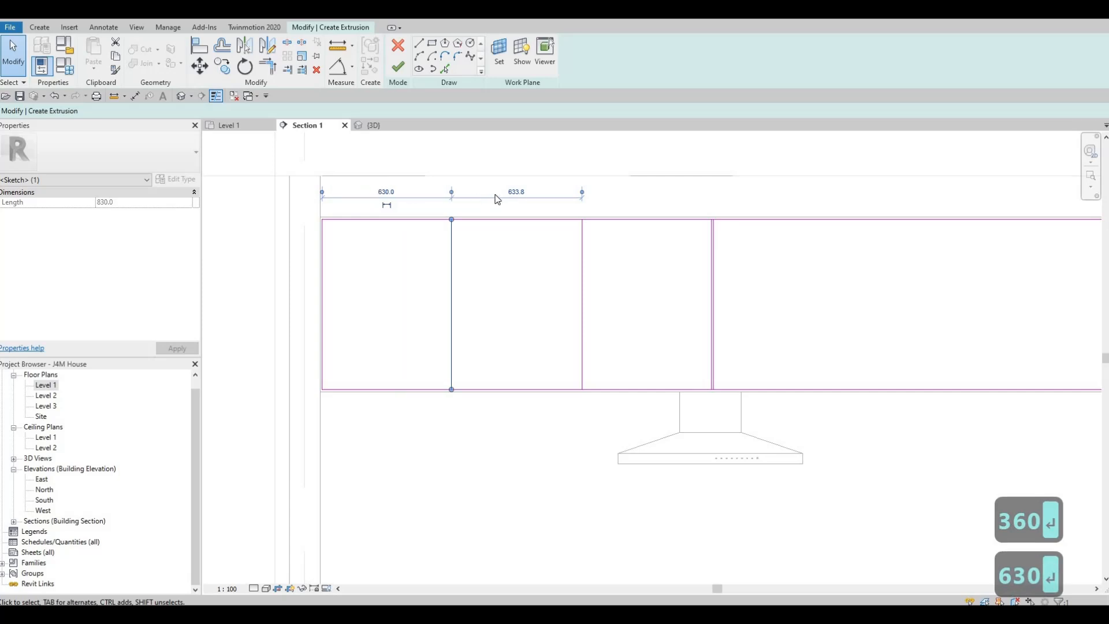
key("Escape")
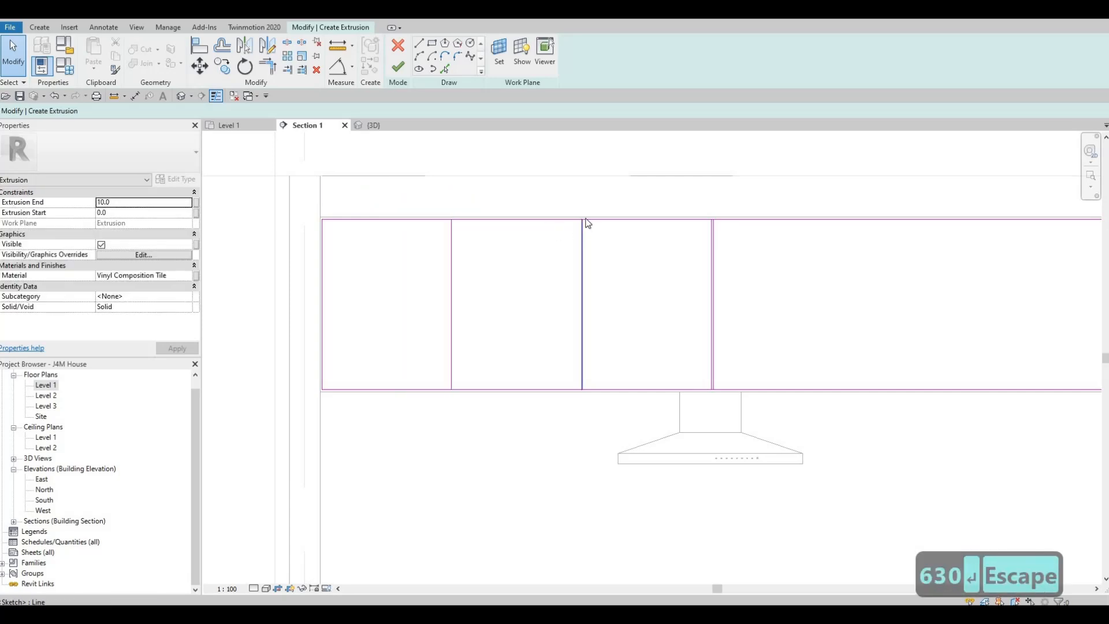
left_click(582, 226)
key("Escape")
key("Escape")
Step: Mirror a copy of both left-half dividing lines into the right half about a drawn vertical axis centred between the central line pair
scroll(618, 244, "down", 1)
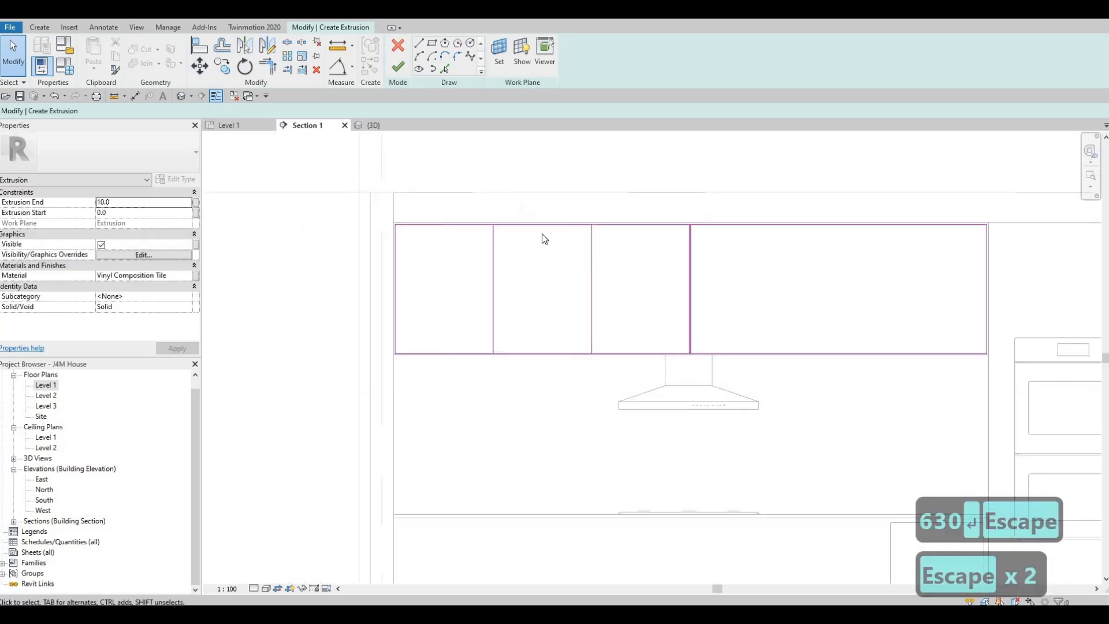
left_click_drag(478, 203, 608, 399)
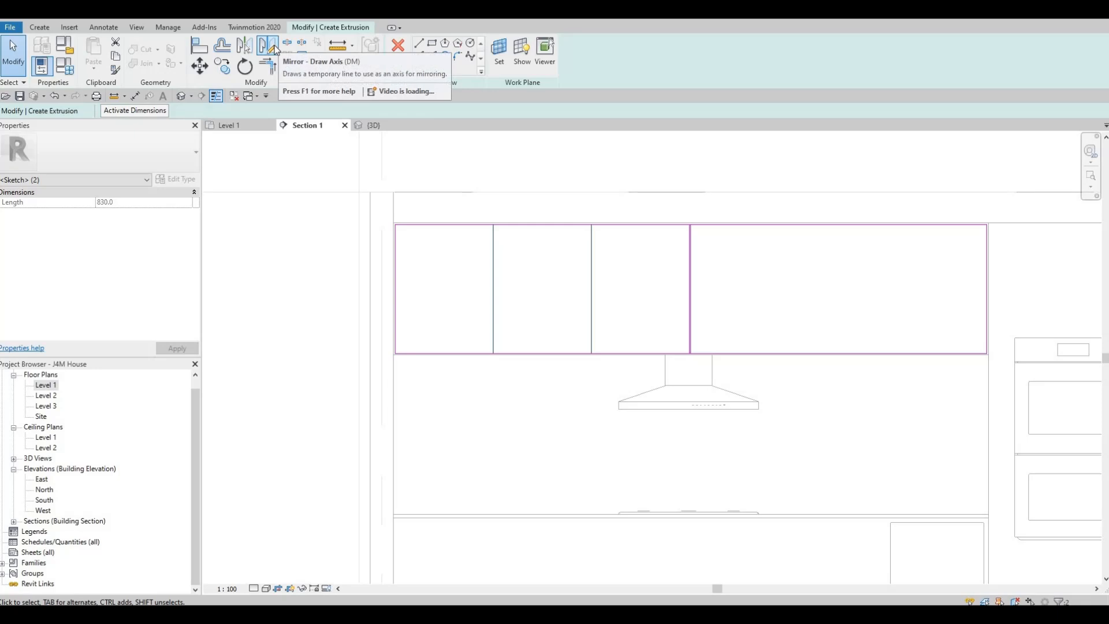
scroll(690, 220, "up", 5)
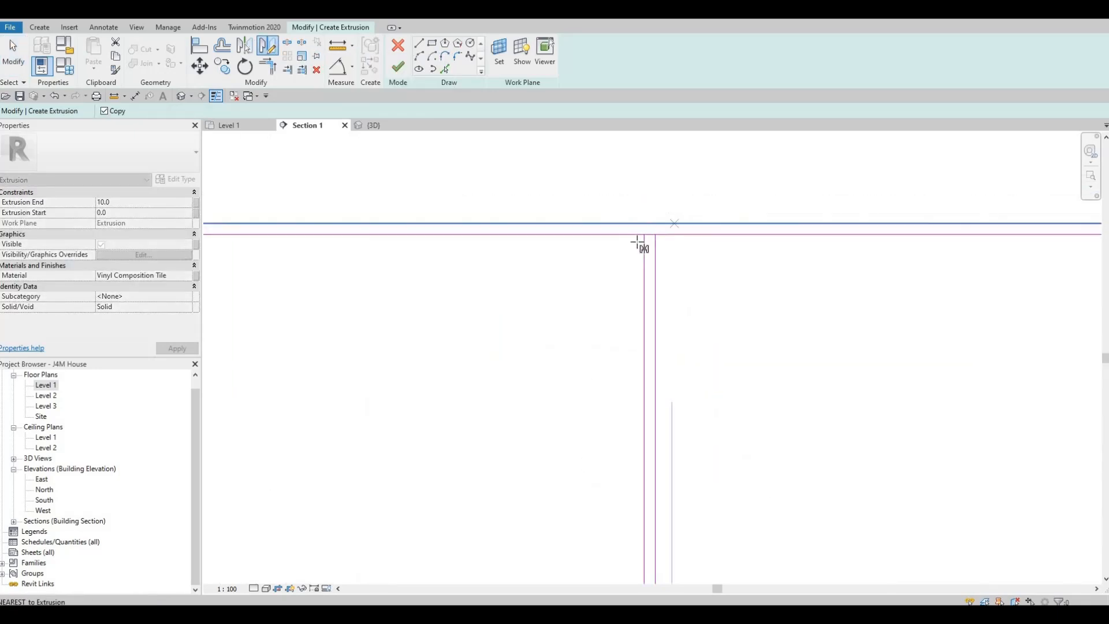
left_click(637, 242)
left_click(637, 281)
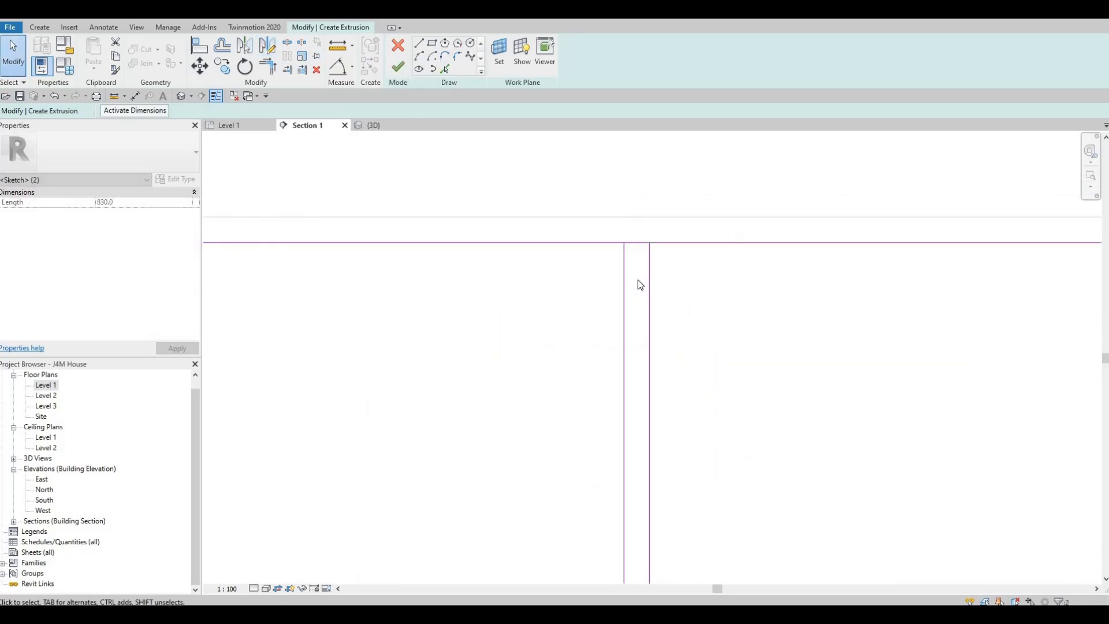
scroll(638, 280, "down", 5)
scroll(679, 305, "down", 6)
key("Escape")
key("Escape")
key("Escape")
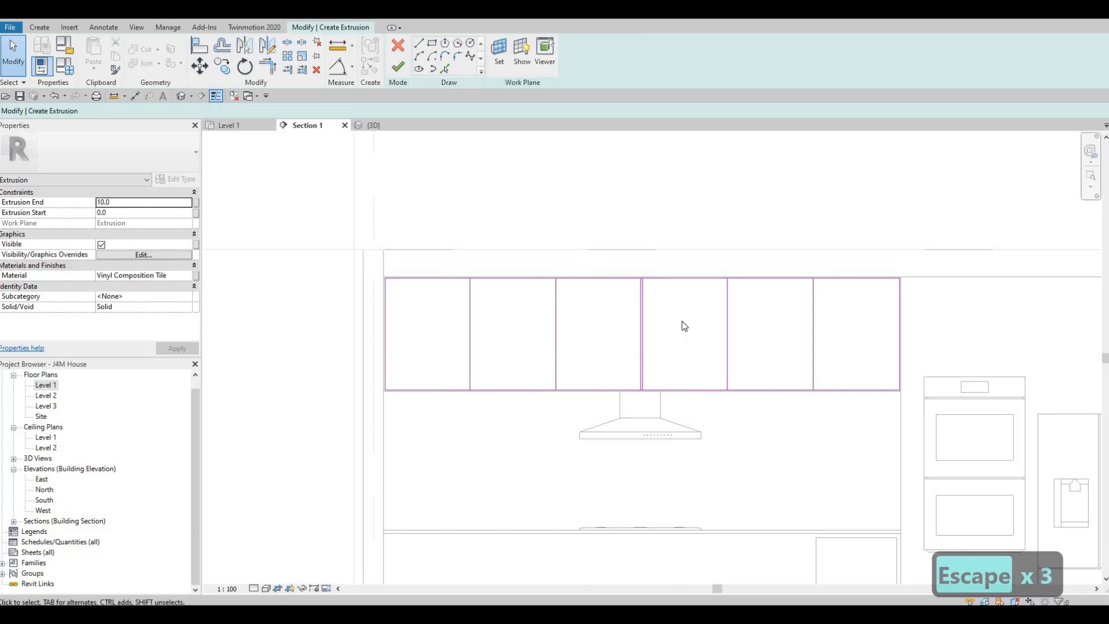
Step: Use Pick Lines with a 10 mm offset to add a parallel line on the outer side of each of the four single dividing lines
middle_click_drag(574, 309, 592, 273)
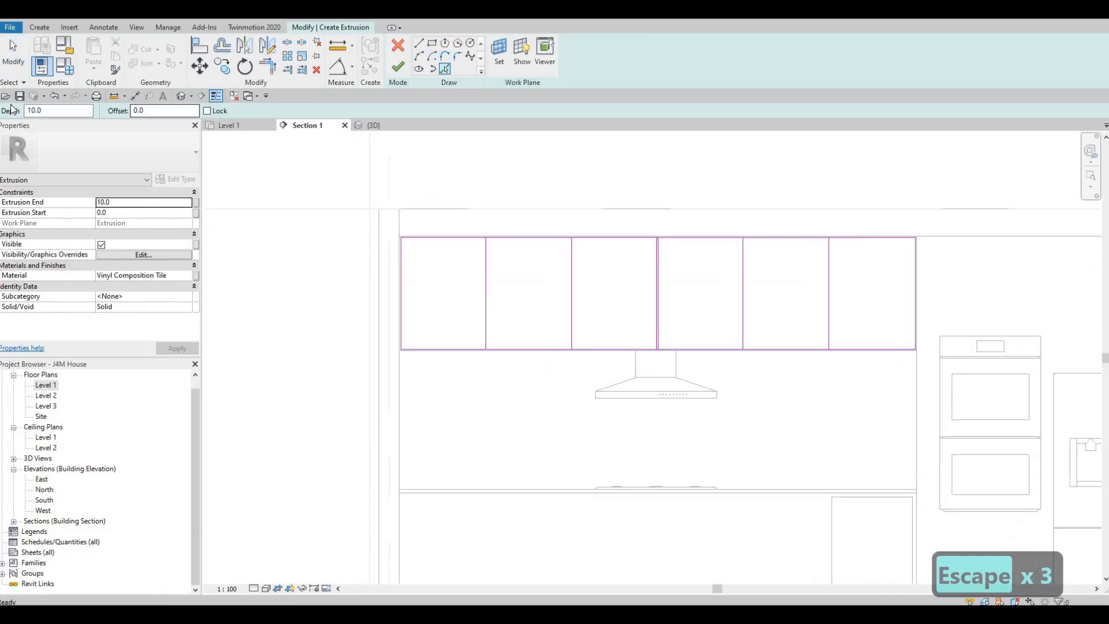
key("Return")
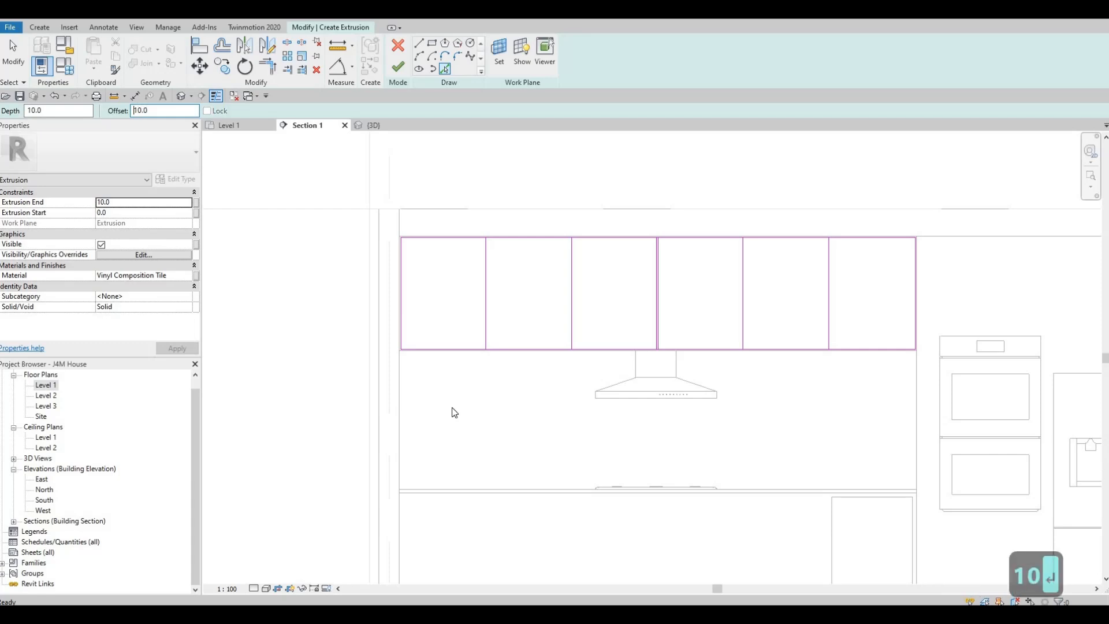
scroll(484, 271, "up", 3)
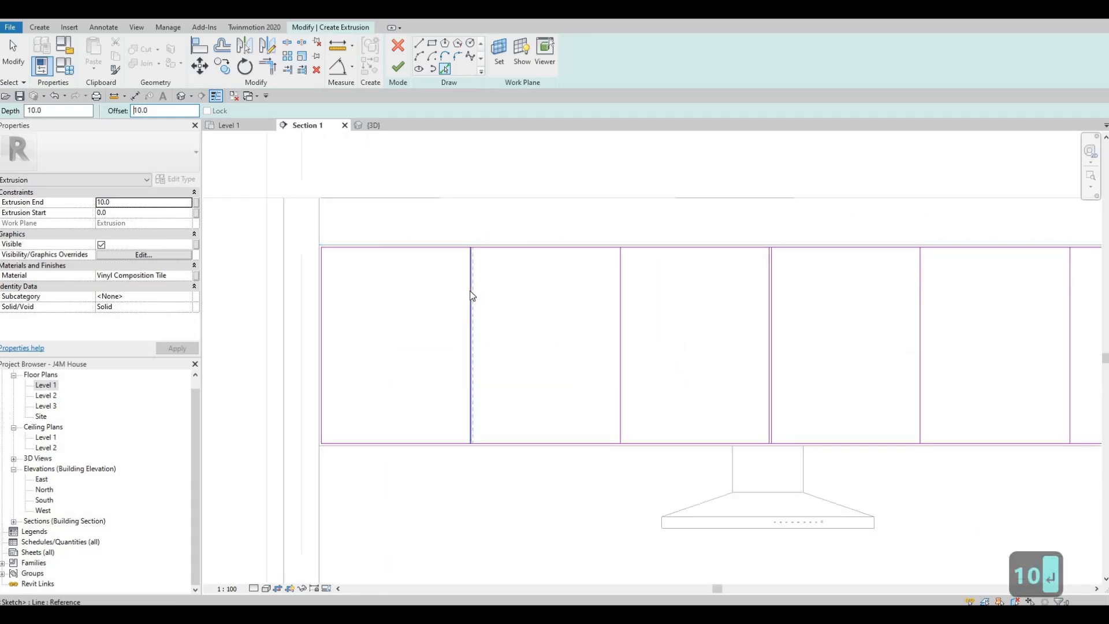
left_click(621, 296)
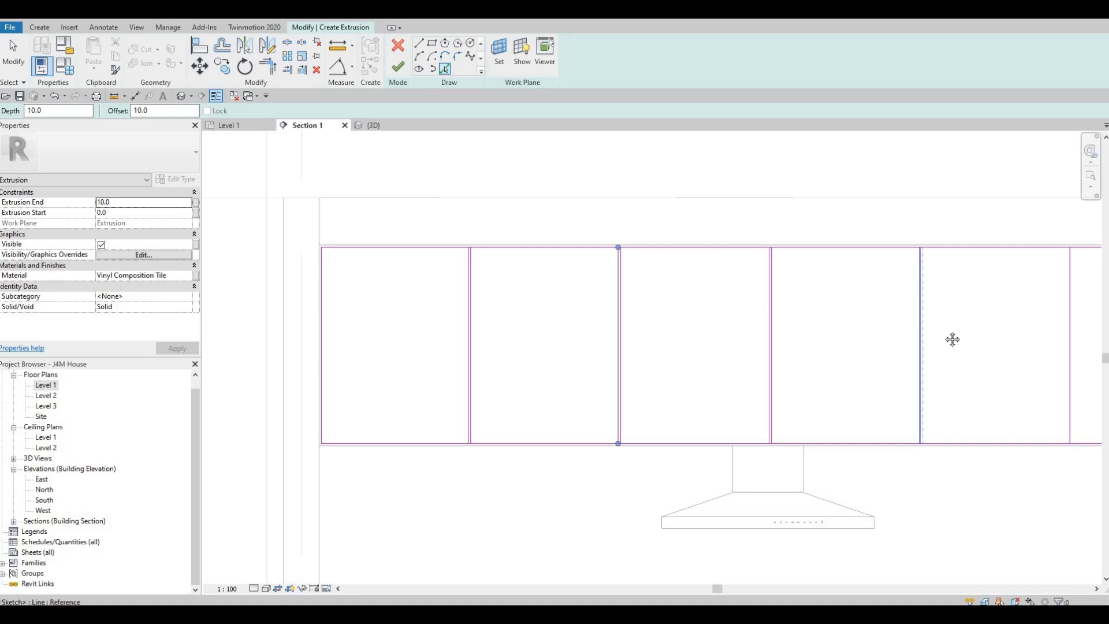
left_click(923, 324)
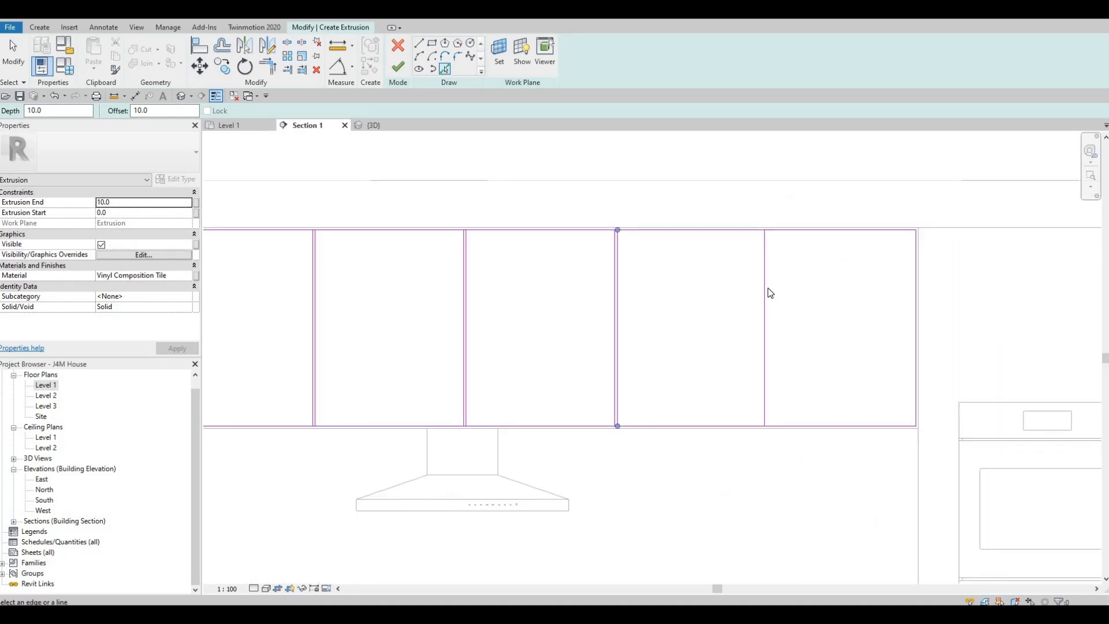
left_click(767, 289)
scroll(766, 290, "down", 2)
key("Escape")
key("Escape")
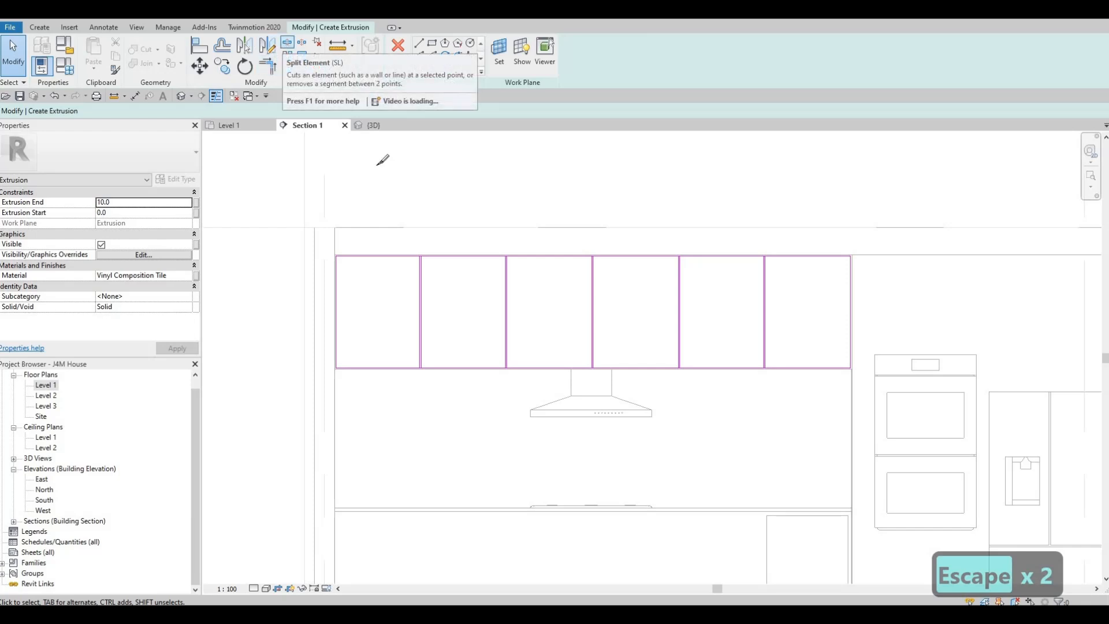
Step: Use Split Element on the rectangle's upper edge within the first and second line pairs from the left
scroll(401, 278, "up", 5)
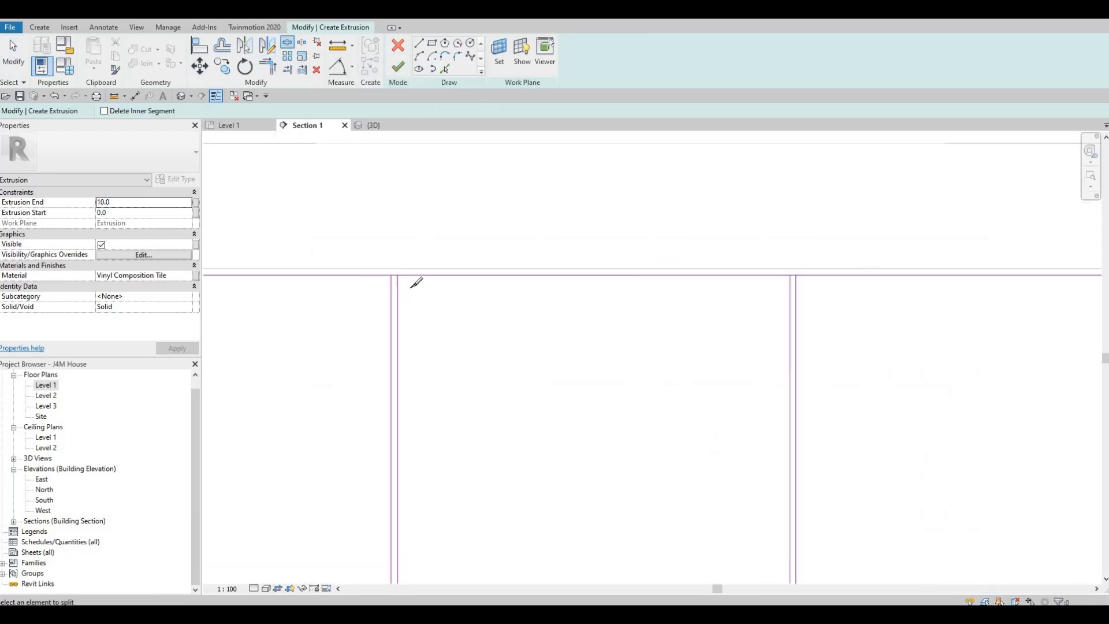
scroll(409, 285, "up", 2)
left_click(407, 282)
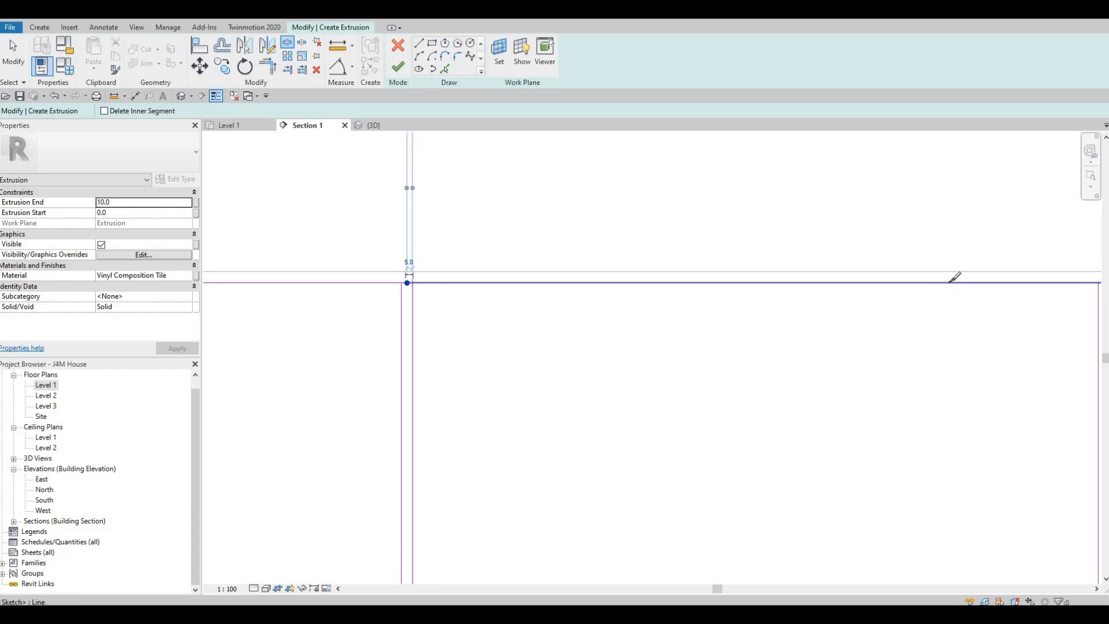
middle_click_drag(1086, 283, 929, 281)
scroll(929, 281, "down", 1)
scroll(933, 281, "up", 2)
left_click(930, 281)
scroll(930, 282, "down", 3)
Step: Split the rectangle's upper edge within the central line pair and the two line pairs to its right
mouse_move(1011, 335)
middle_mouse_down()
mouse_move(907, 347)
mouse_move(296, 278)
middle_mouse_up()
scroll(571, 224, "up", 2)
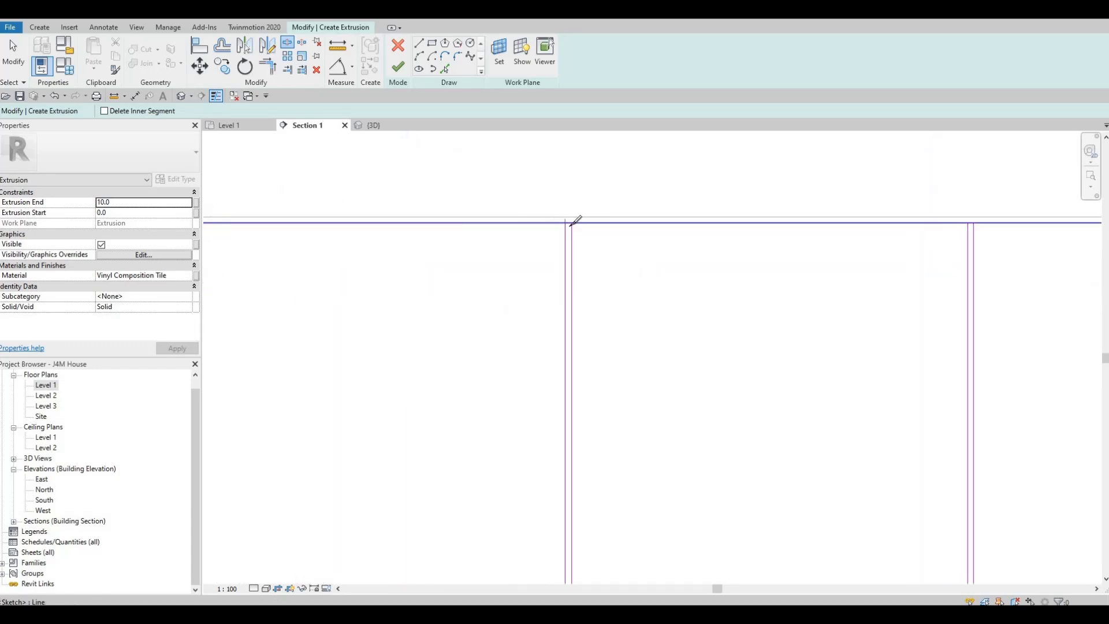
left_click(571, 222)
scroll(570, 222, "down", 2)
middle_click_drag(961, 227, 910, 223)
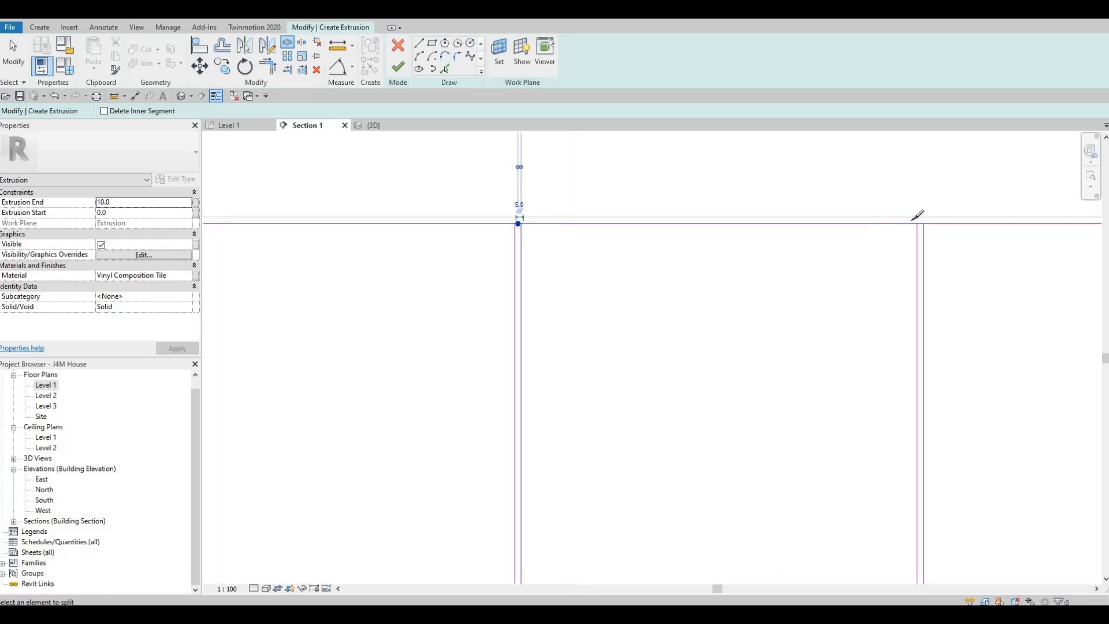
scroll(918, 224, "up", 2)
left_click(918, 223)
scroll(918, 223, "down", 2)
mouse_move(997, 283)
middle_mouse_down()
mouse_move(973, 302)
mouse_move(298, 243)
middle_mouse_up()
scroll(517, 171, "up", 3)
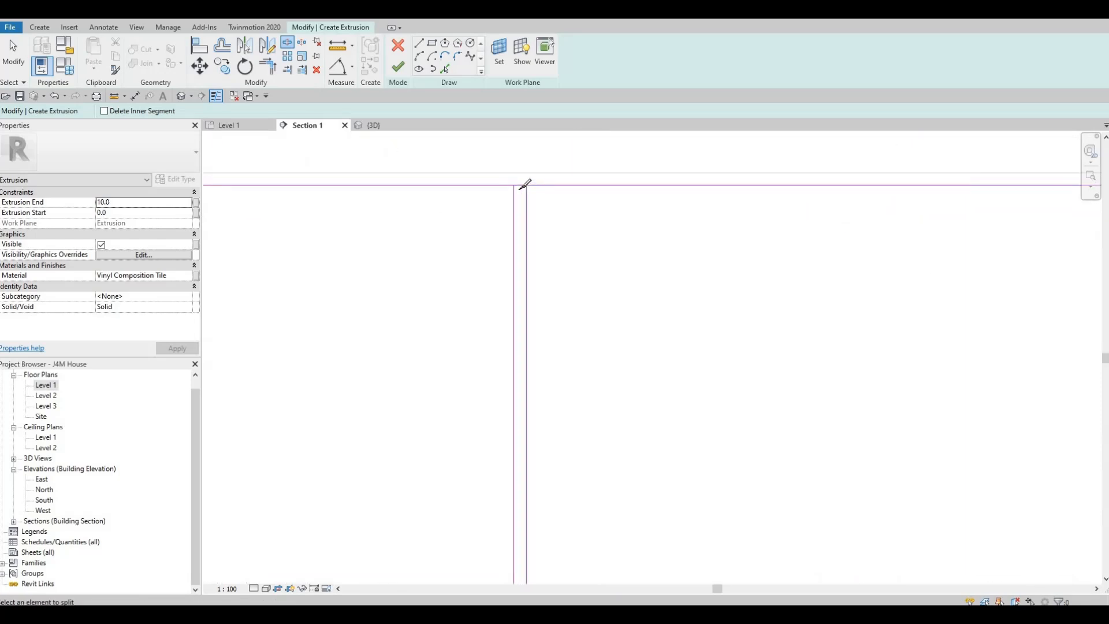
left_click(522, 185)
scroll(632, 219, "down", 3)
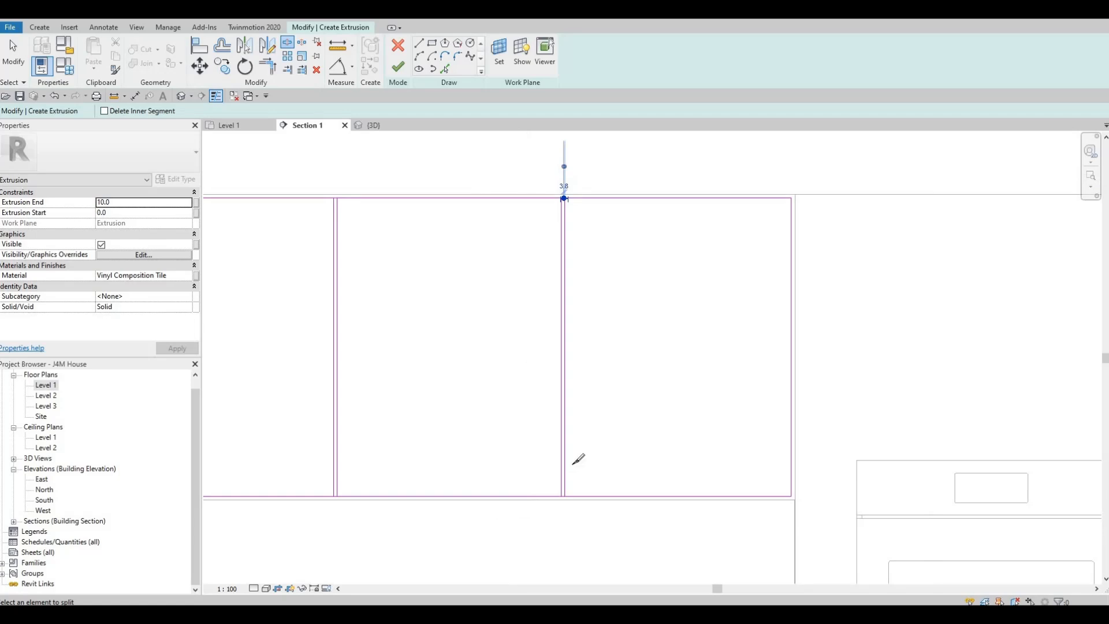
Step: Split the rectangle's lower edge within the two line pairs in the right half
scroll(580, 496, "up", 5)
left_click(580, 504)
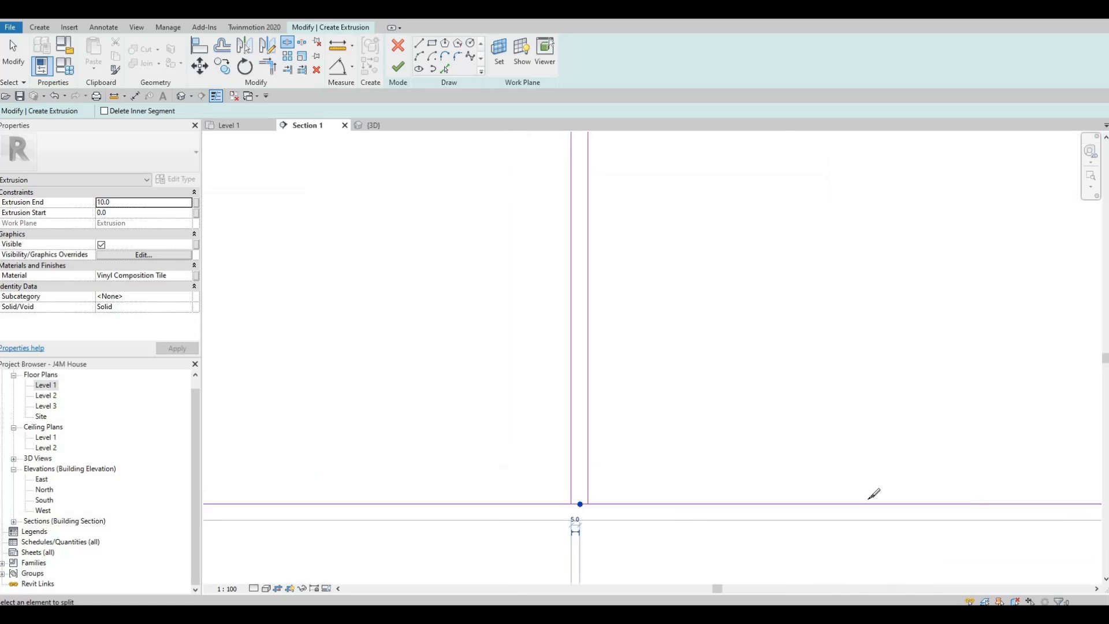
middle_click_drag(231, 500, 809, 501)
middle_click_drag(222, 509, 462, 504)
scroll(462, 491, "down", 3)
scroll(312, 498, "up", 2)
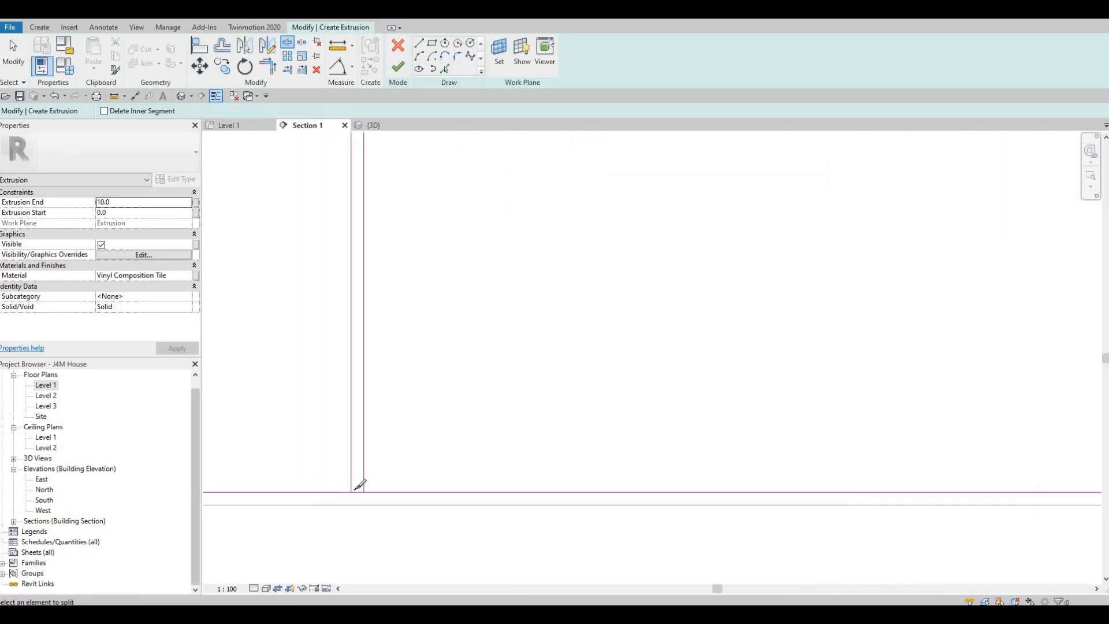
scroll(356, 490, "up", 1)
left_click(358, 488)
scroll(355, 485, "down", 2)
scroll(351, 481, "down", 3)
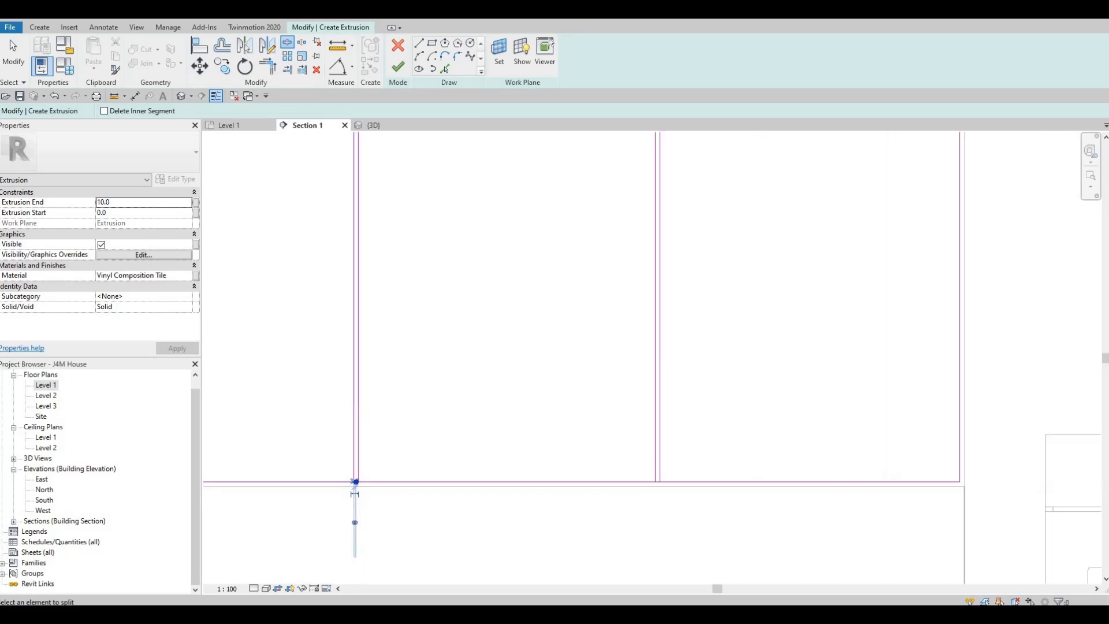
Step: Split the rectangle's lower edge within the remaining line pairs, working leftward from the central pair, and end the Split Element command
middle_click_drag(546, 467, 918, 446)
middle_click_drag(428, 457, 860, 456)
scroll(860, 455, "up", 1)
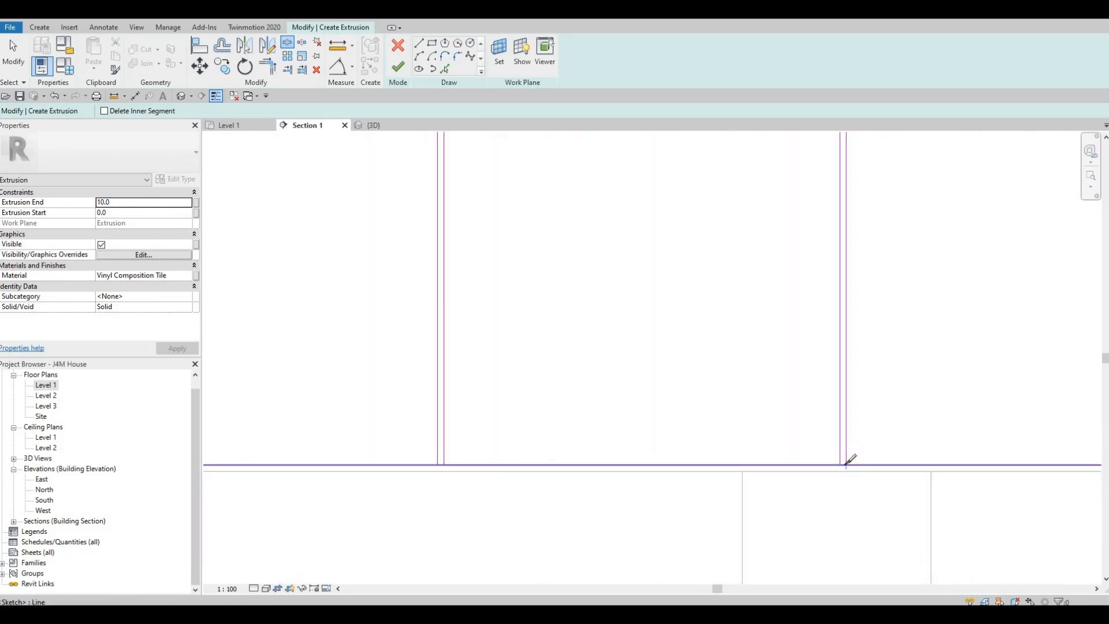
scroll(848, 461, "up", 2)
left_click(846, 465)
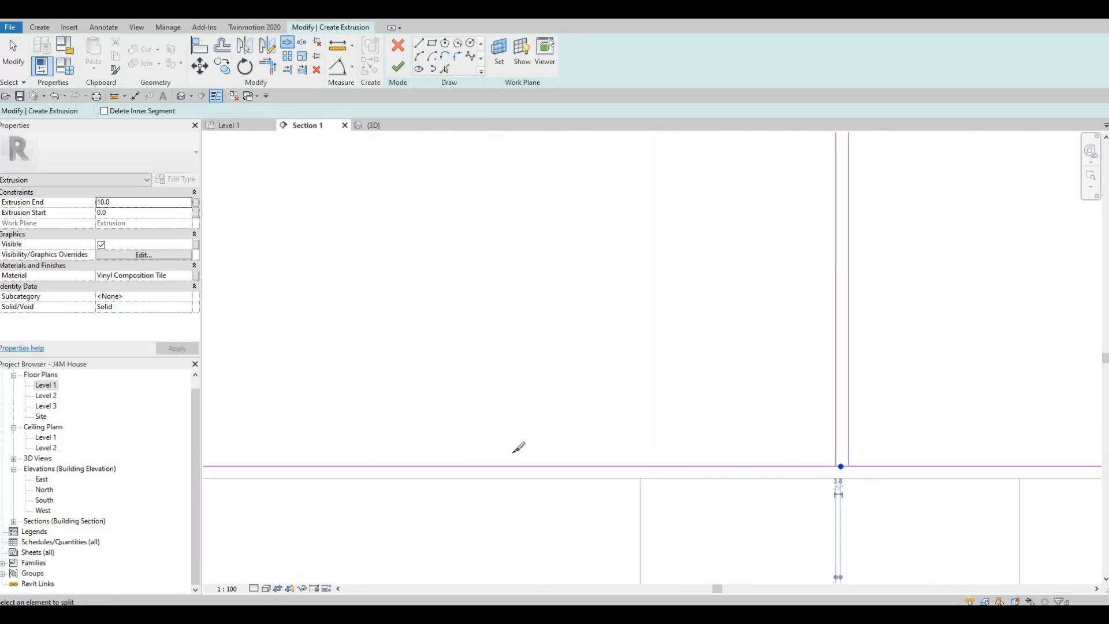
scroll(425, 461, "down", 3)
scroll(457, 444, "up", 3)
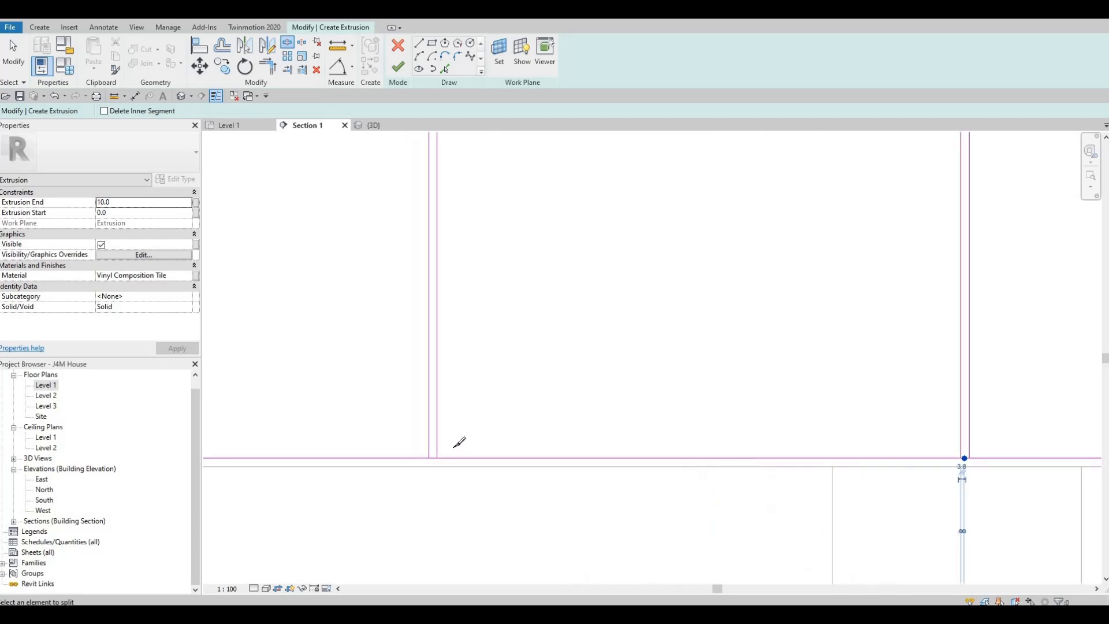
left_click(447, 449)
scroll(378, 407, "down", 2)
middle_click_drag(383, 411, 555, 421)
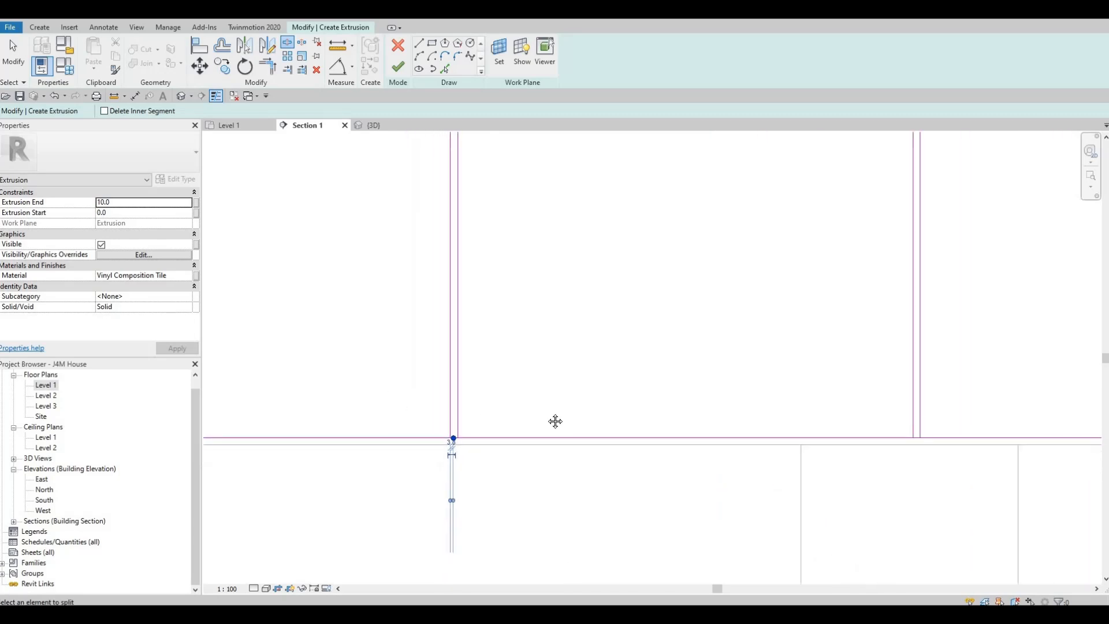
scroll(560, 407, "down", 3)
middle_click_drag(383, 443, 573, 444)
scroll(474, 424, "up", 5)
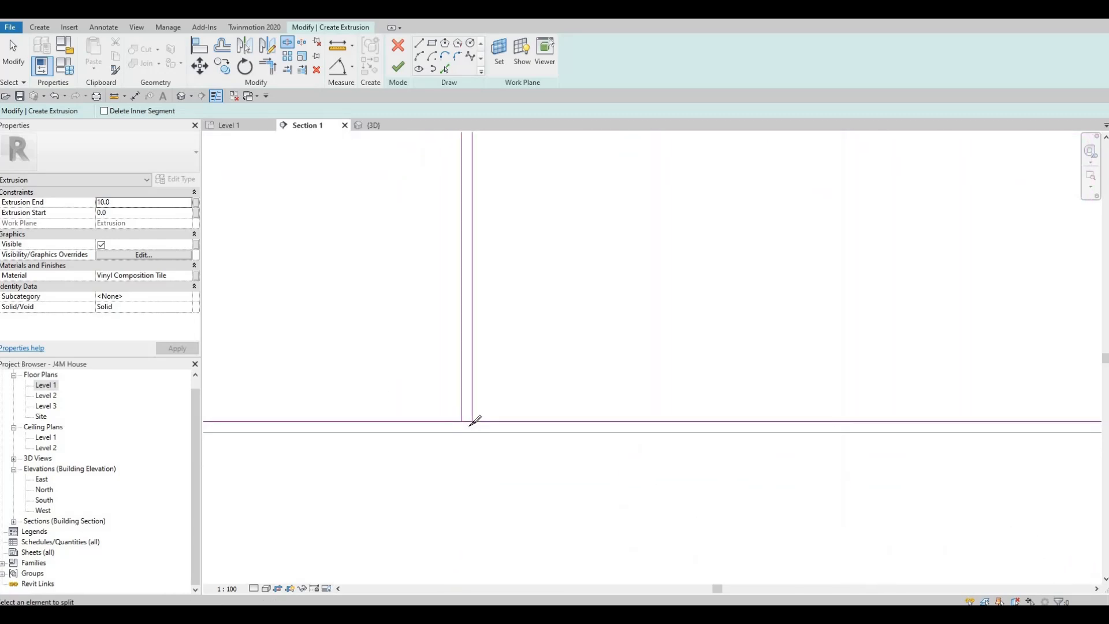
key("Escape")
key("Escape")
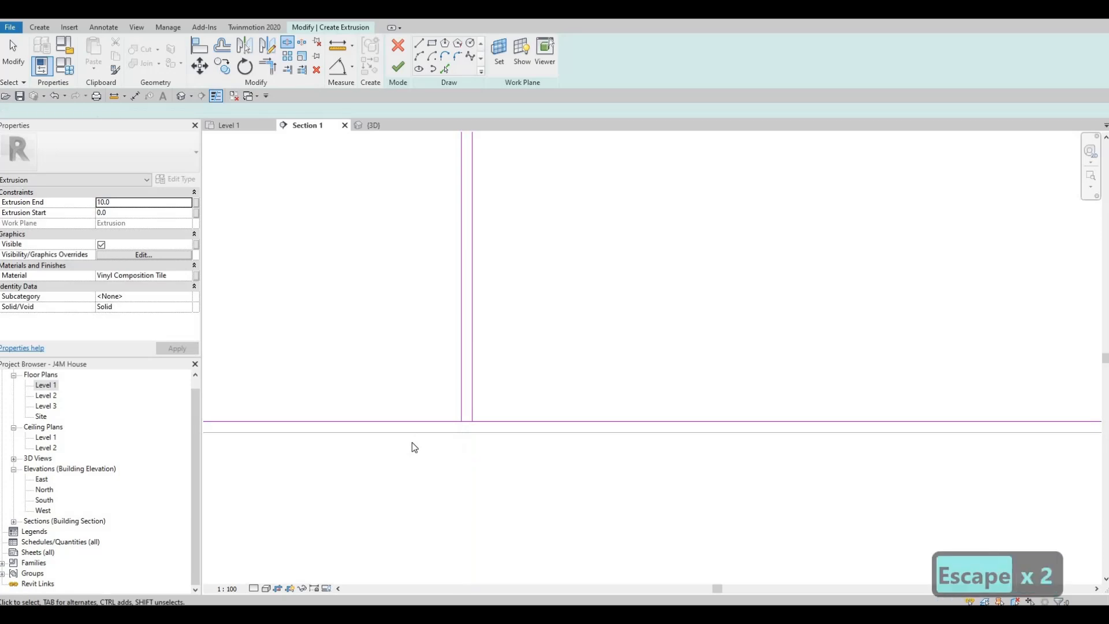
Step: Trim the lower edge to the vertical lines at the first and second line pairs from the left, forming closed lower corners
key("t")
key("r")
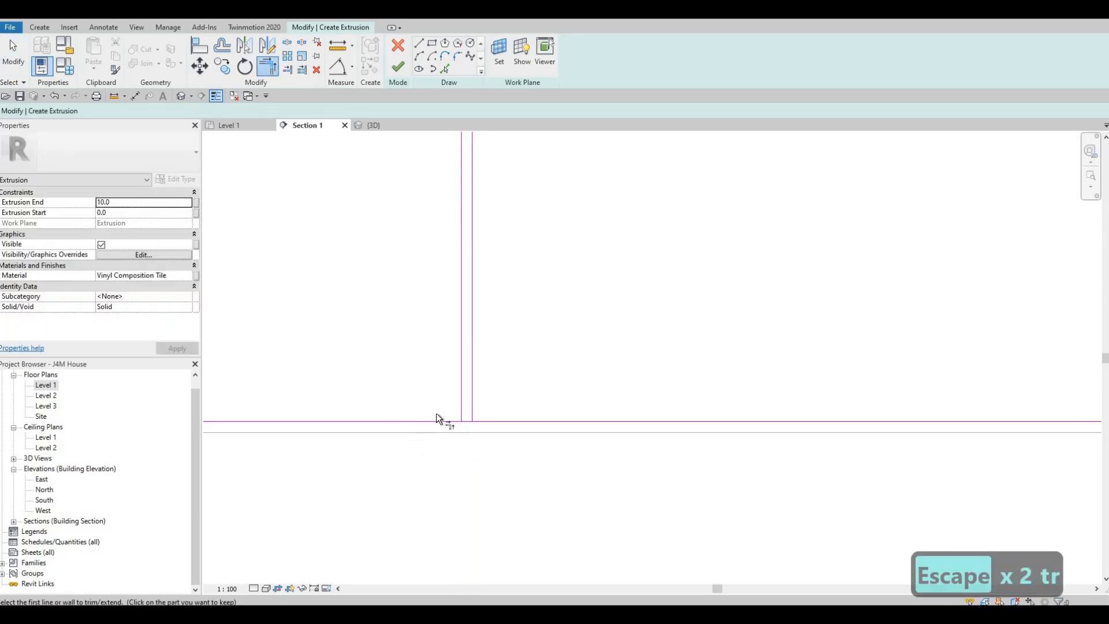
left_click(436, 420)
left_click(462, 387)
left_click(474, 386)
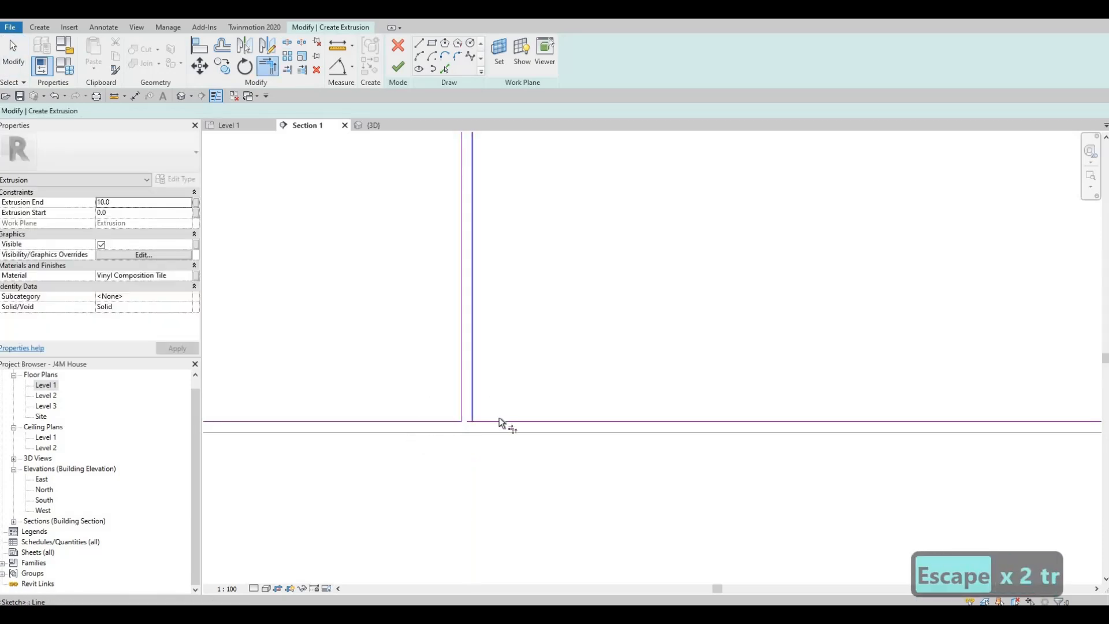
left_click(499, 418)
scroll(614, 379, "down", 3)
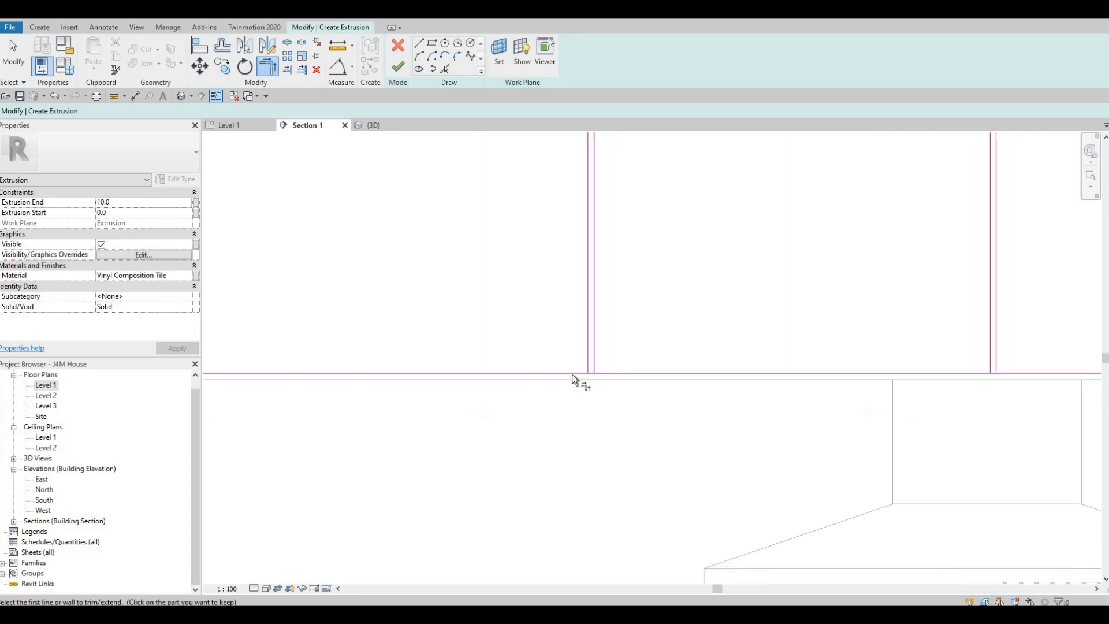
scroll(574, 375, "up", 2)
left_click(585, 359)
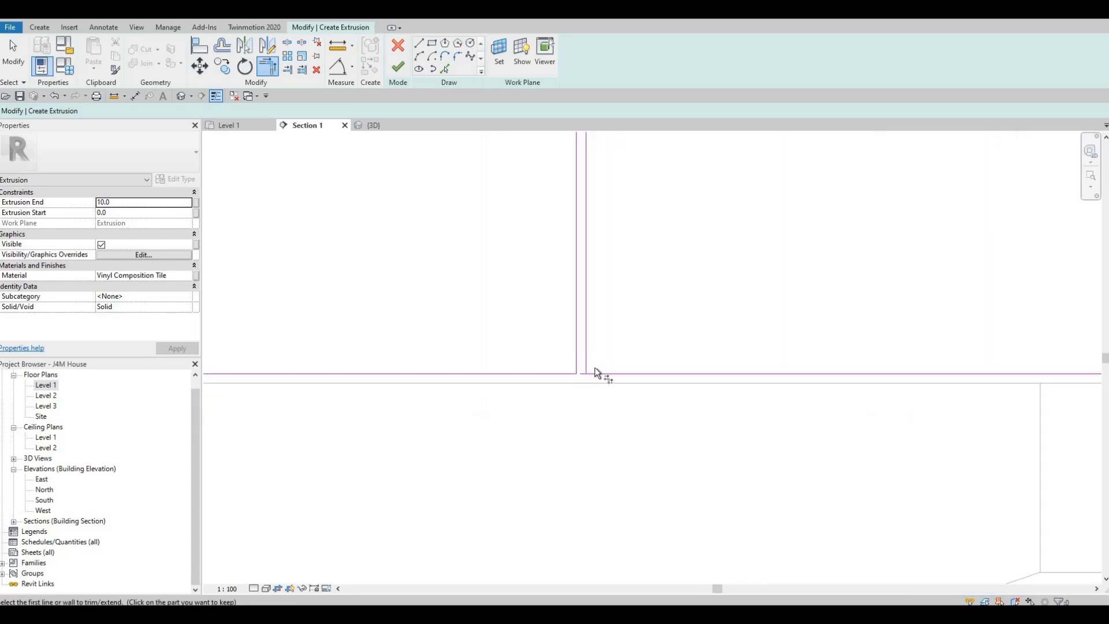
left_click(598, 373)
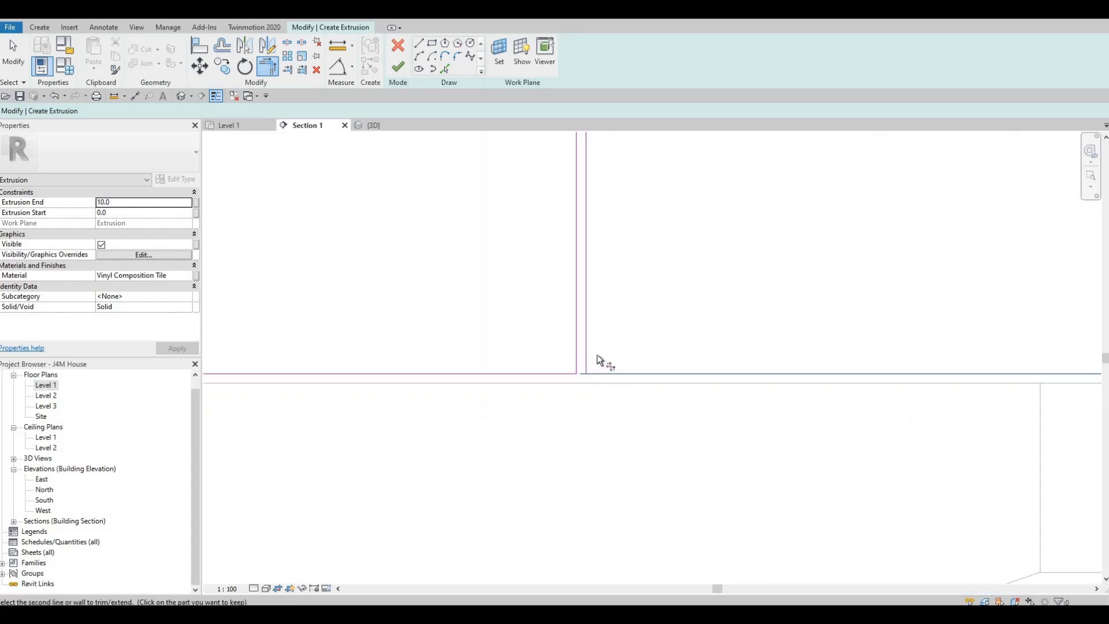
Step: Trim the lower edge into corners with the vertical lines at the central pair and the fourth pair from the left
scroll(662, 394, "down", 2)
middle_click_drag(975, 365, 650, 387)
scroll(650, 387, "up", 1)
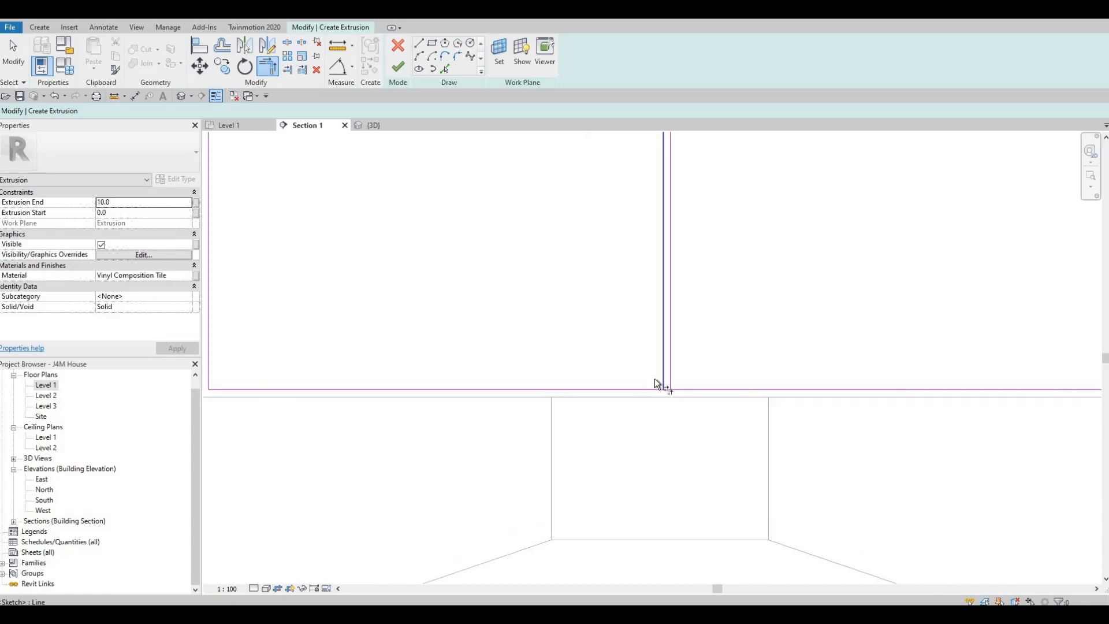
left_click(654, 386)
left_click(666, 371)
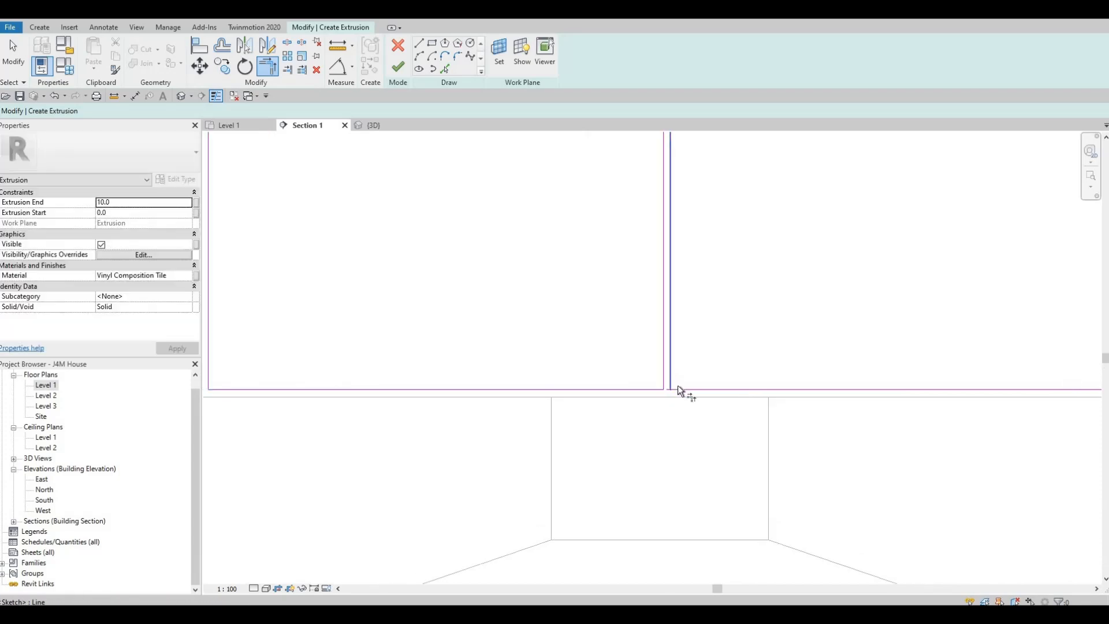
middle_click_drag(766, 419, 153, 341)
scroll(469, 309, "up", 1)
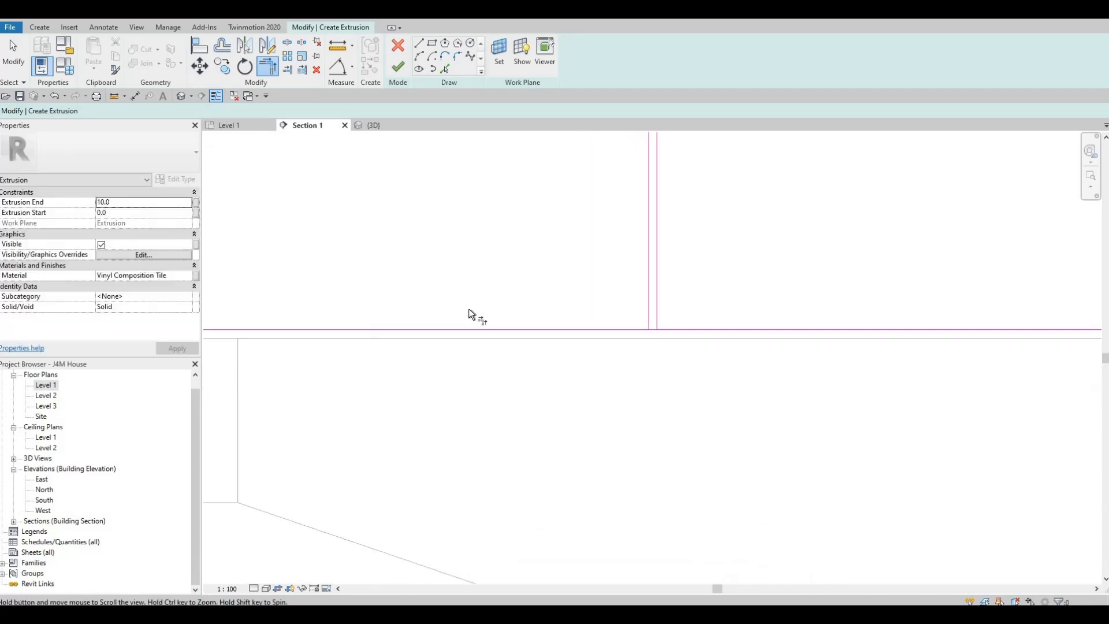
left_click(484, 303)
left_click(508, 282)
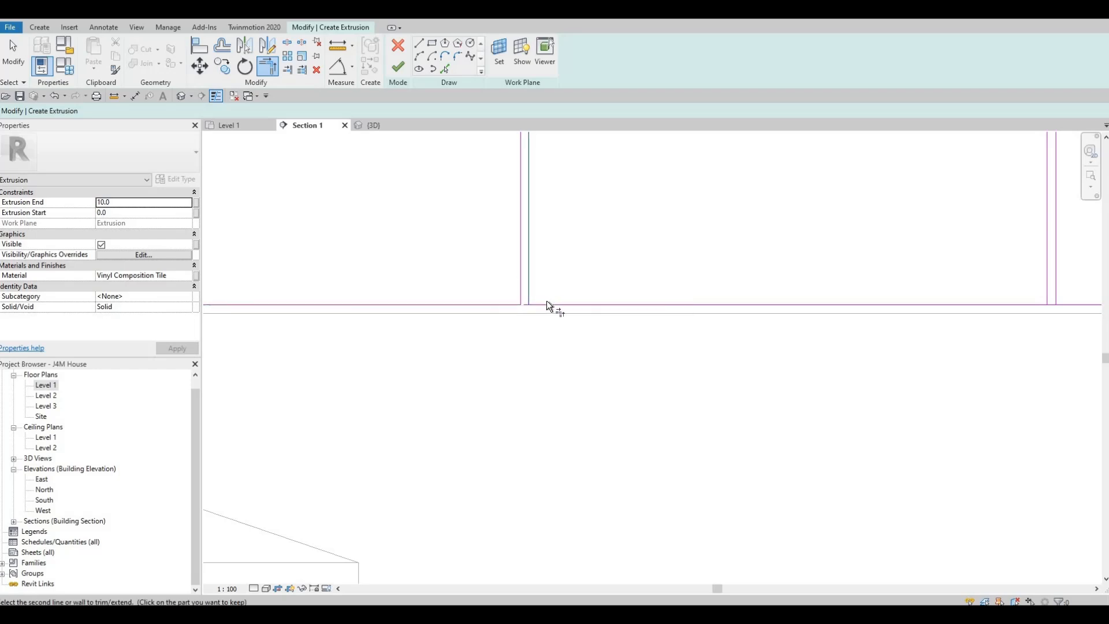
Step: Trim the lower edge into corners with both vertical lines of the rightmost pair
middle_click_drag(977, 351, 384, 393)
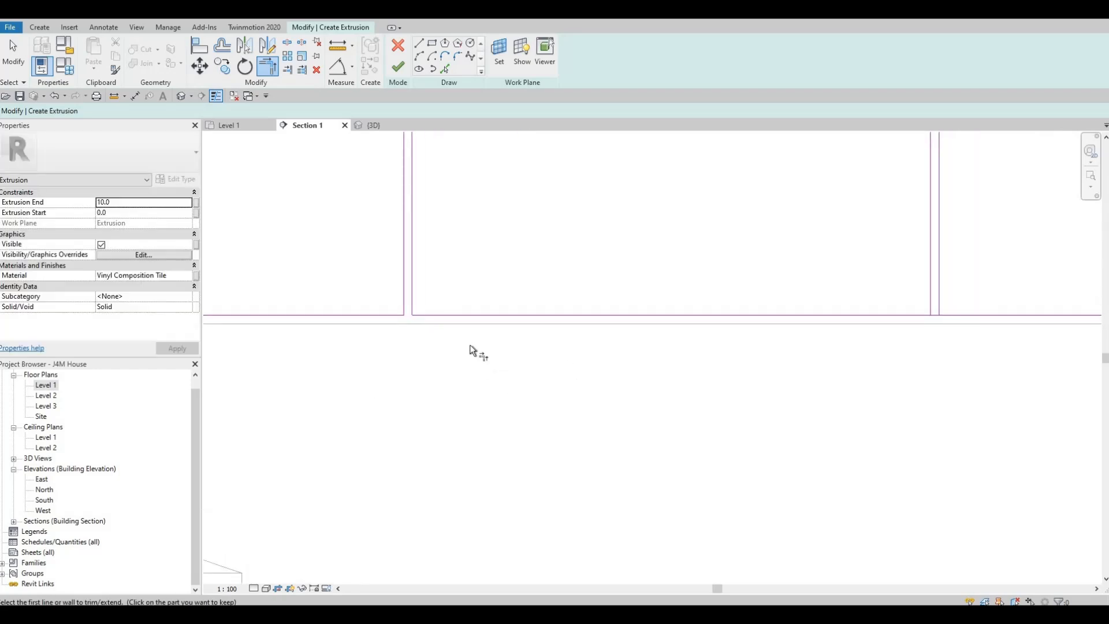
scroll(468, 344, "up", 2)
left_click(403, 352)
left_click(444, 318)
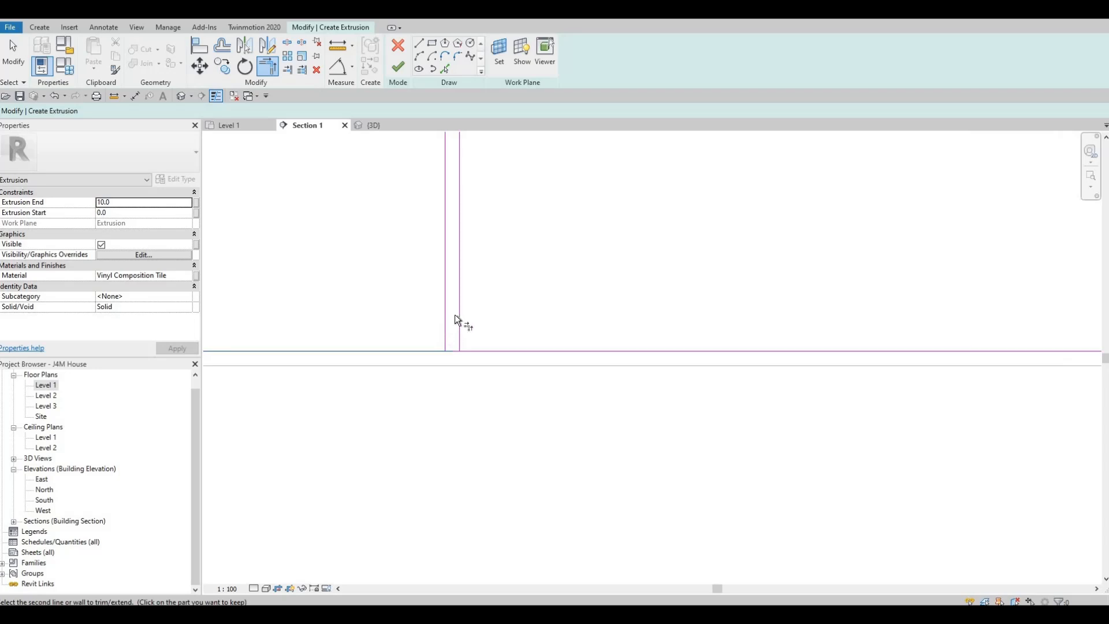
left_click(482, 350)
Step: Trim the upper edge into corners with the vertical lines at the rightmost pair and the fourth pair from the left
middle_click_drag(391, 368, 462, 352)
scroll(462, 352, "down", 5)
middle_click_drag(544, 303, 632, 348)
scroll(631, 348, "down", 2)
scroll(586, 260, "up", 5)
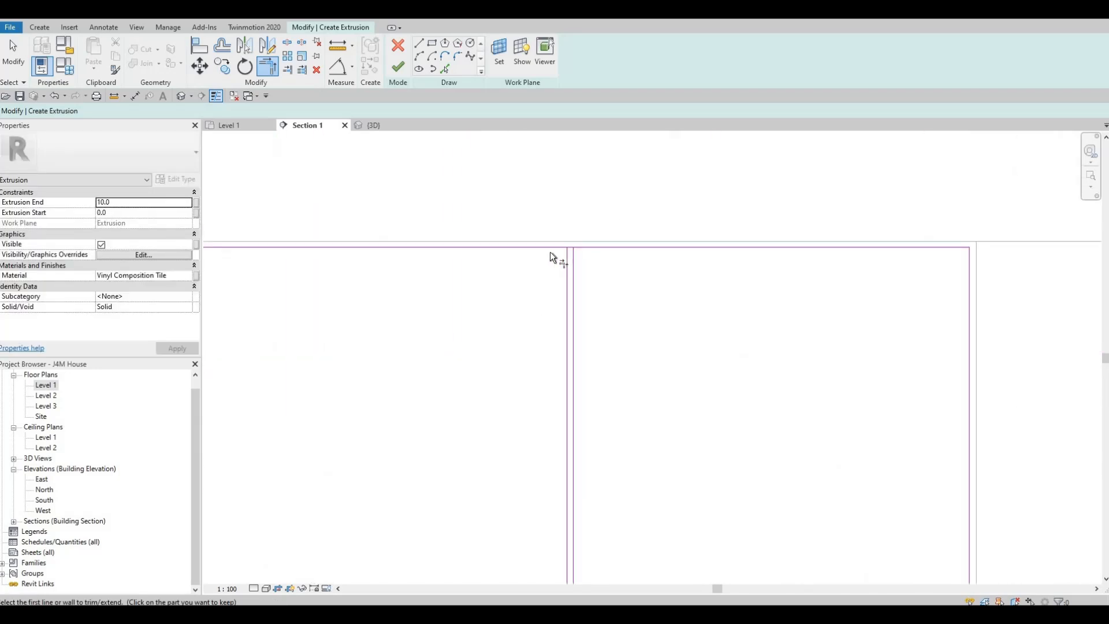
left_click(557, 254)
left_click(574, 240)
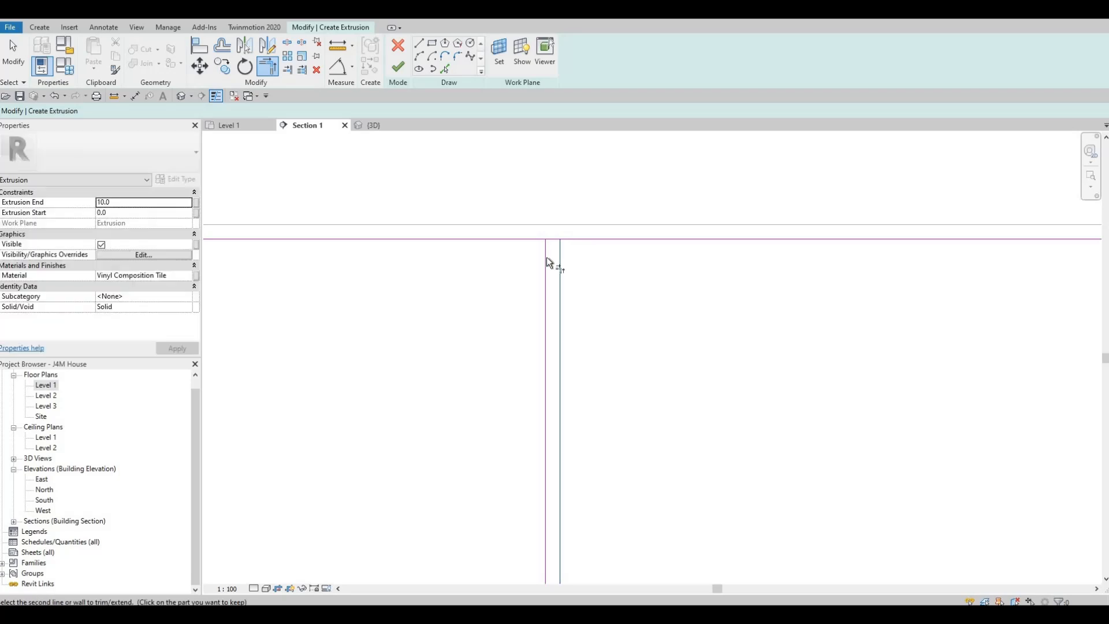
middle_click_drag(353, 316, 1050, 325)
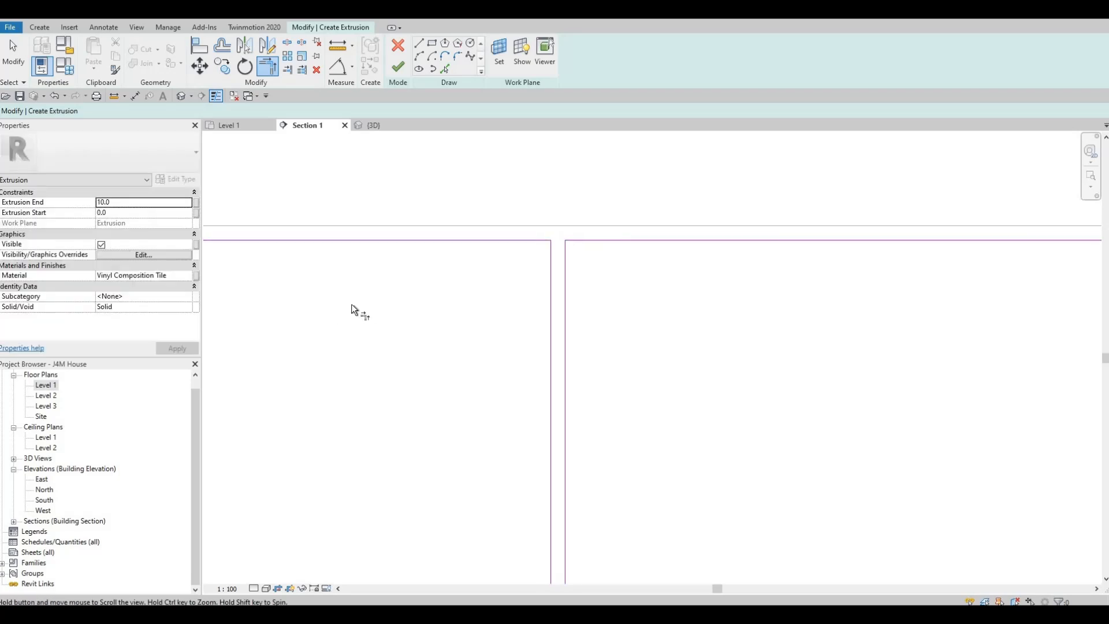
left_click(351, 267)
left_click(366, 246)
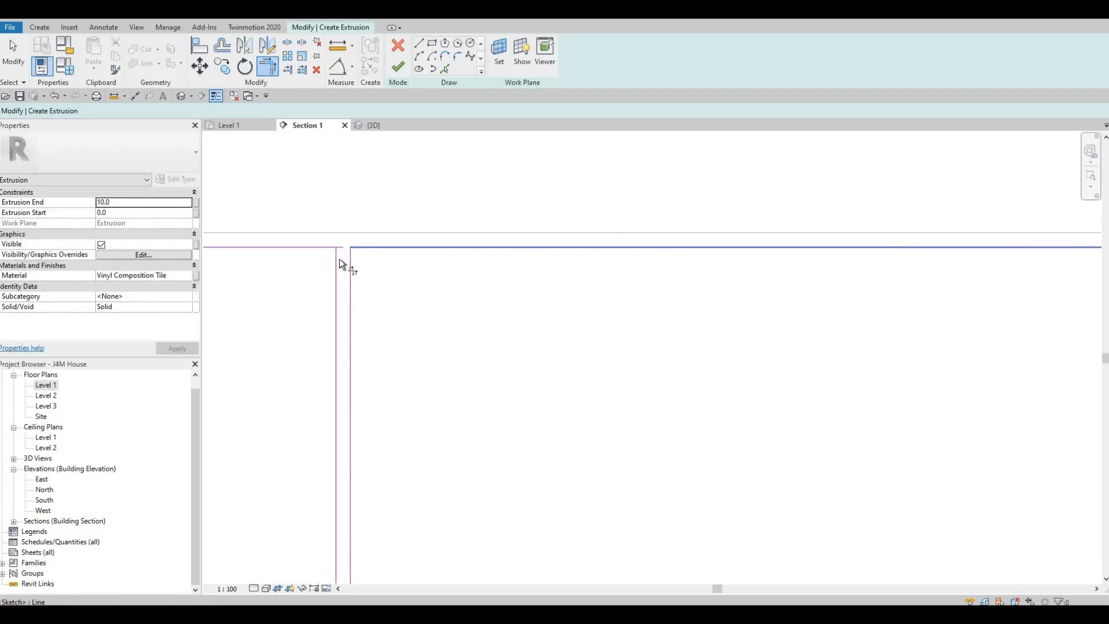
left_click(337, 258)
left_click(325, 247)
Step: Trim the upper edge into corners with the vertical lines at the central pair and the second pair from the left
middle_click_drag(320, 294, 1085, 309)
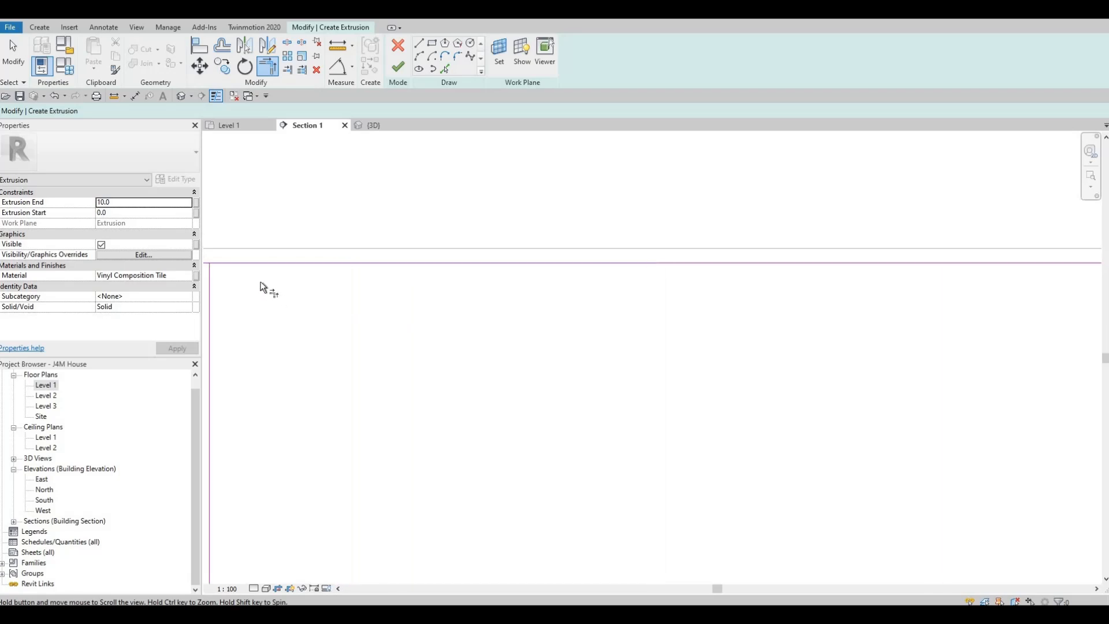
left_click(252, 269)
left_click(258, 265)
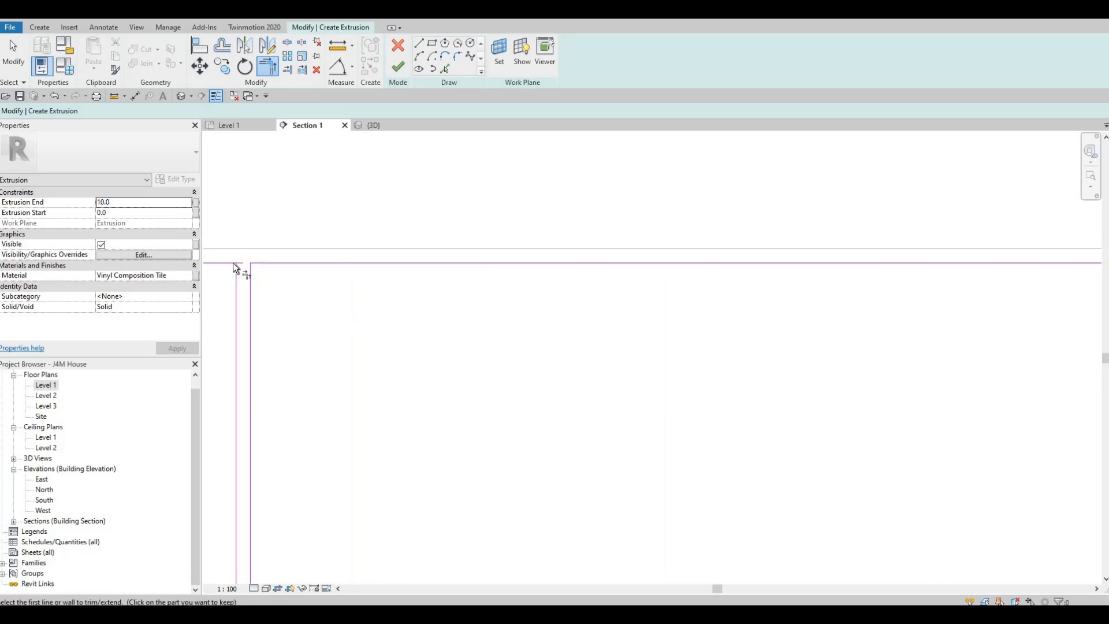
left_click(231, 263)
middle_click_drag(723, 306, 901, 309)
middle_click_drag(419, 315, 948, 315)
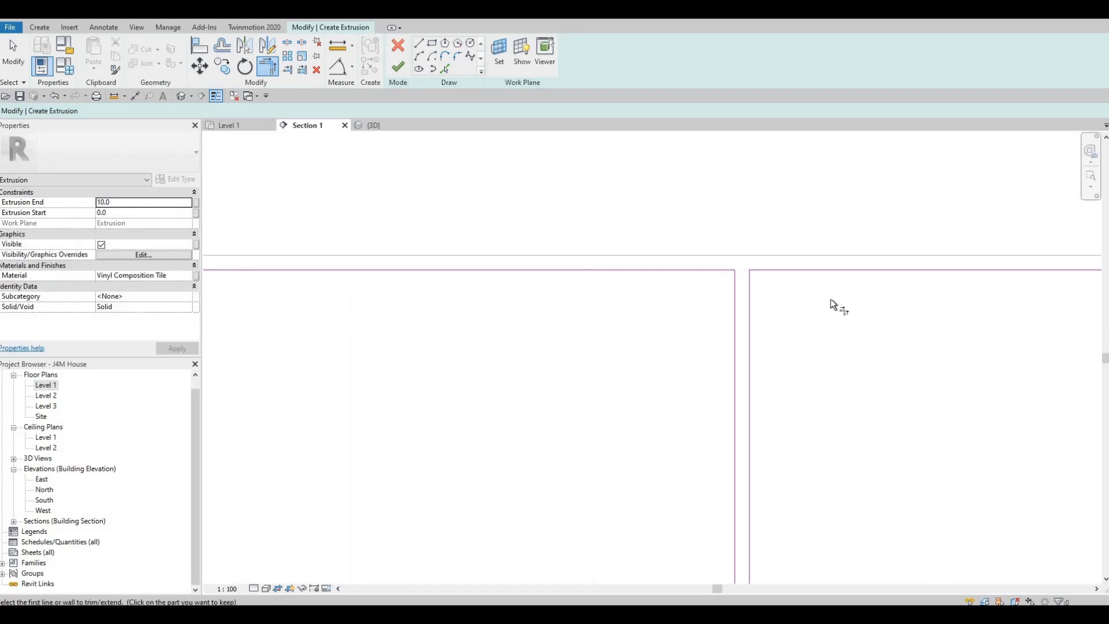
scroll(552, 289, "down", 1)
left_click(553, 283)
left_click(554, 275)
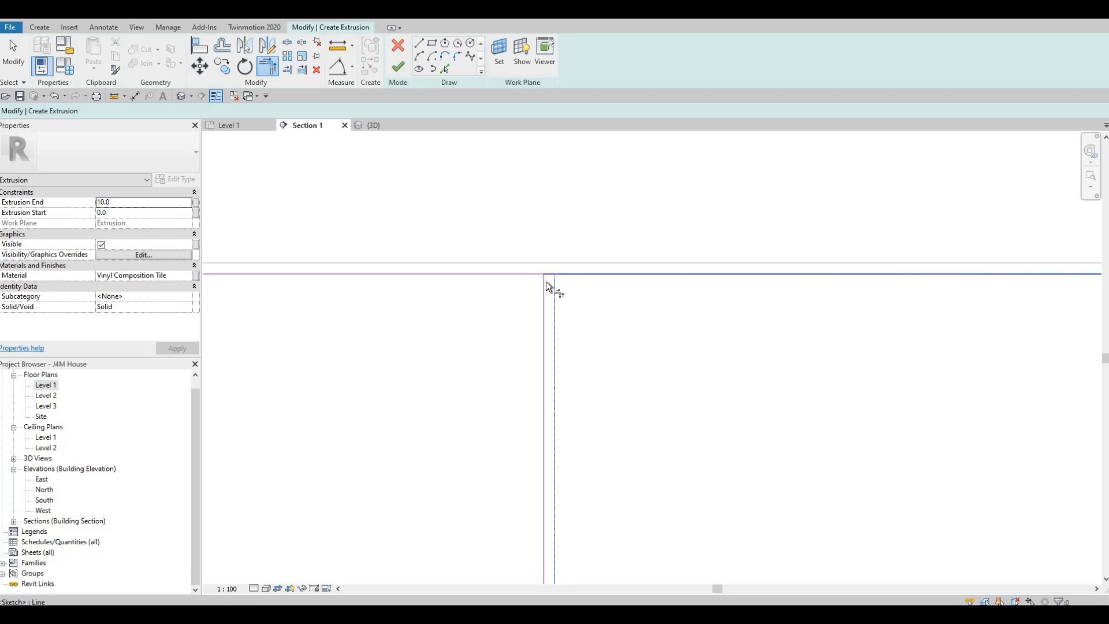
left_click(544, 283)
left_click(527, 270)
Step: Trim the upper edge into corners with both vertical lines of the leftmost pair
middle_click_drag(356, 244, 706, 215)
scroll(706, 215, "down", 1)
scroll(381, 237, "up", 1)
left_click(395, 228)
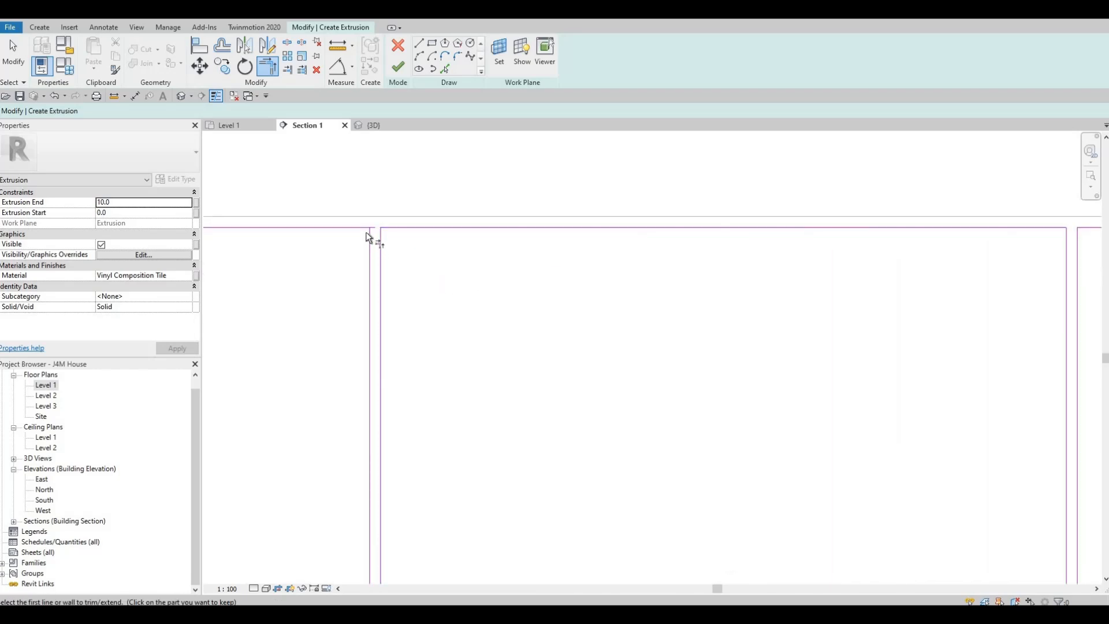
left_click(368, 237)
left_click(332, 231)
Step: Search the project materials for "doug" and assign Douglas Fir as the door extrusion's material
scroll(435, 282, "down", 1)
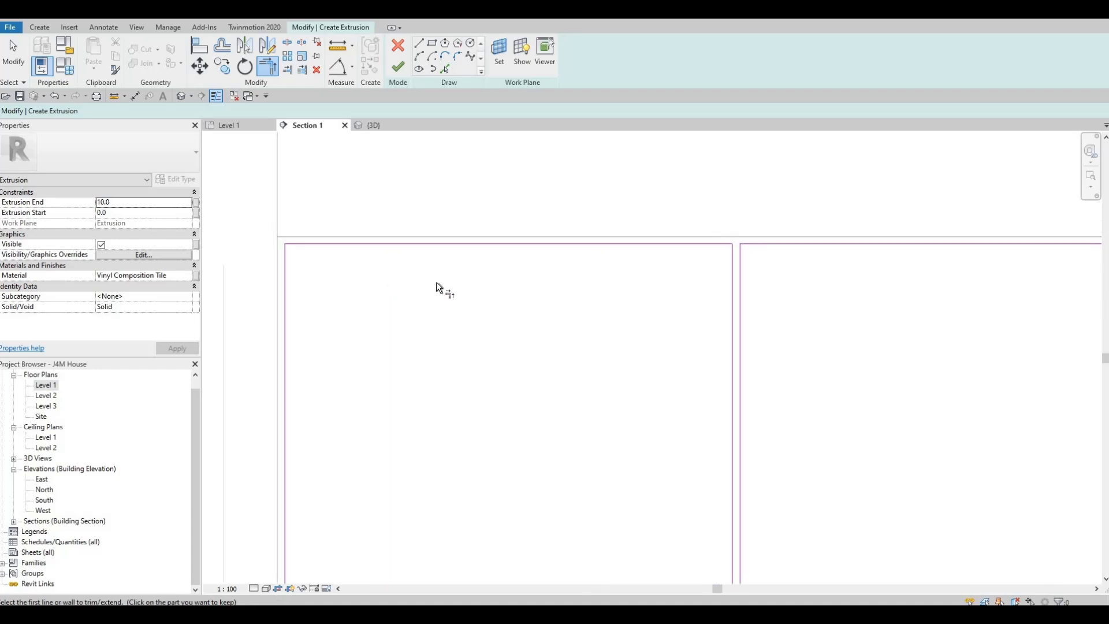
scroll(427, 297, "down", 1)
scroll(395, 232, "down", 1)
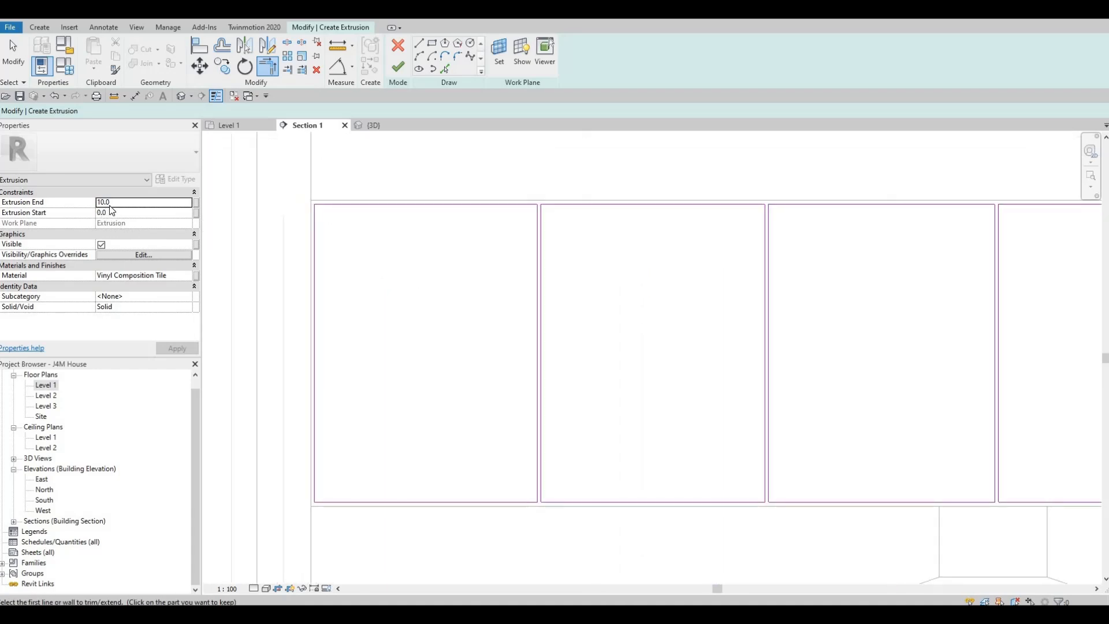
left_click(176, 274)
left_click(131, 273)
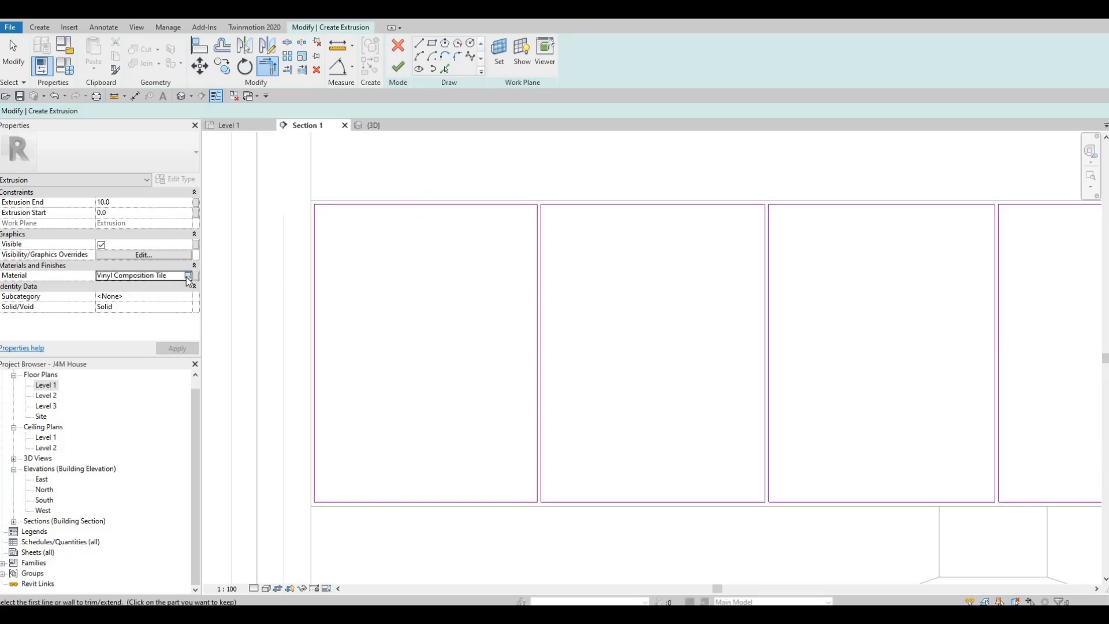
left_click(194, 276)
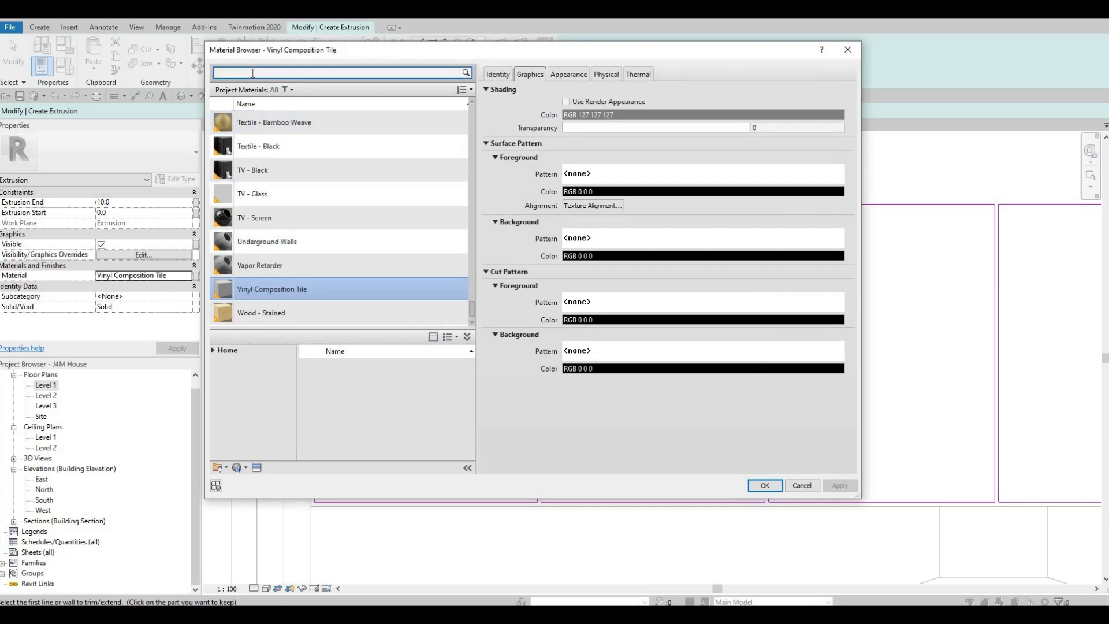
left_click(253, 74)
type("doug")
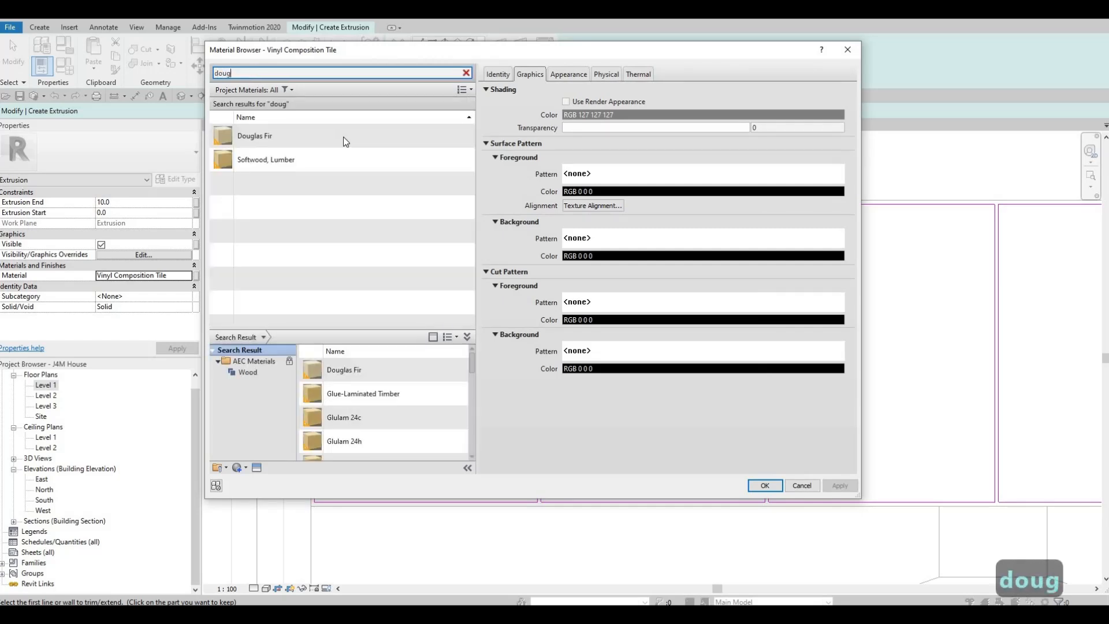
left_click(345, 136)
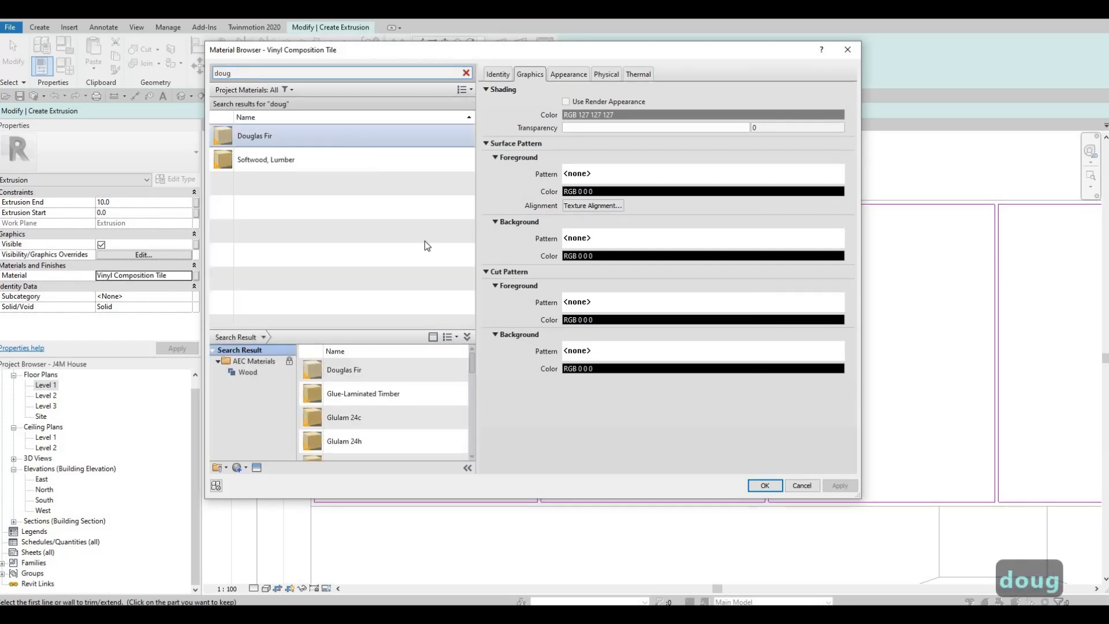
left_click(765, 486)
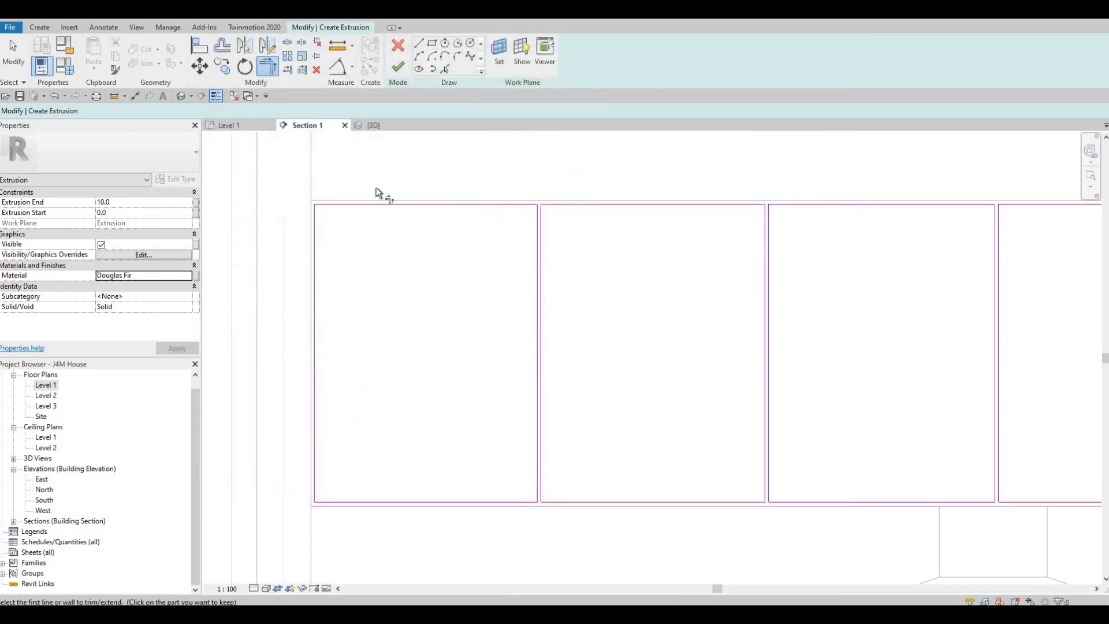
Step: Finish the door extrusion sketch and the in-place model, and open the default 3D view facing the upper cabinet
left_click(400, 71)
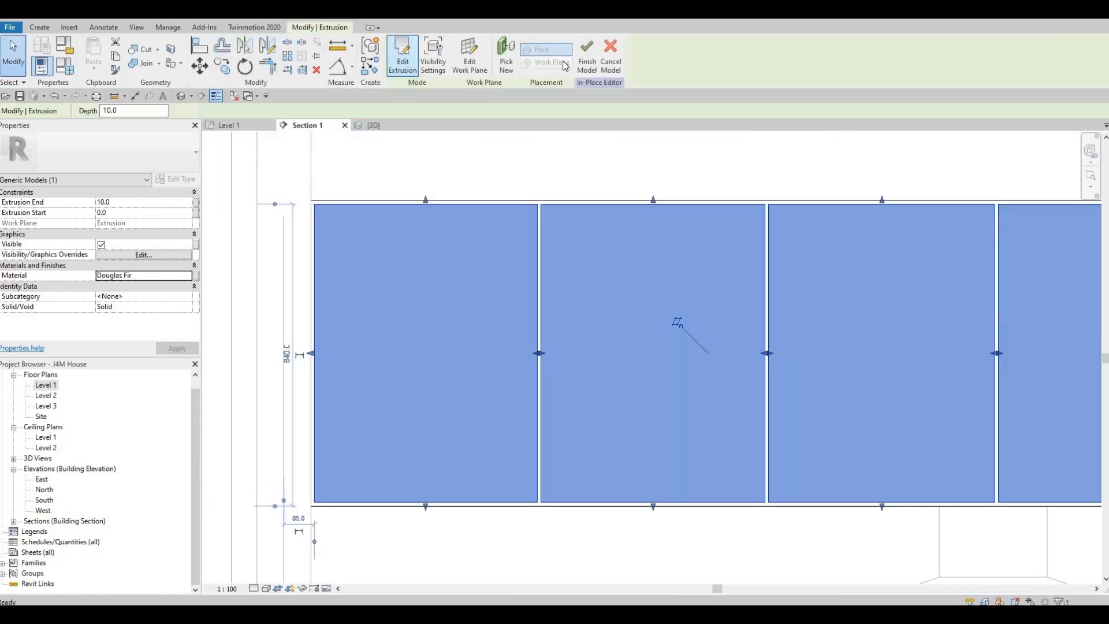
scroll(545, 153, "down", 2)
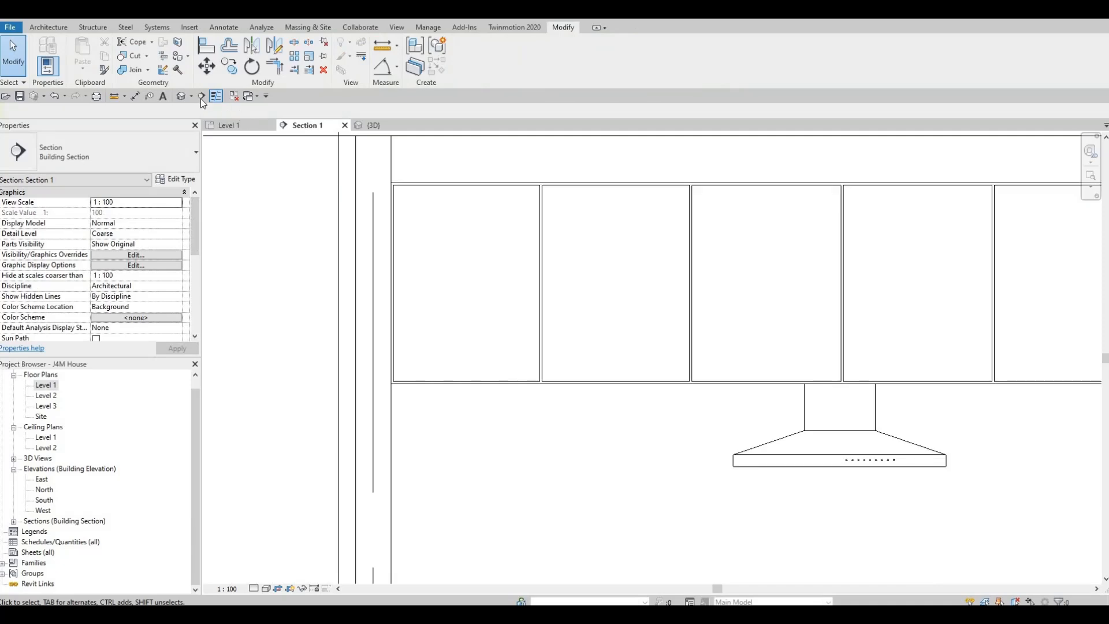
left_click(183, 96)
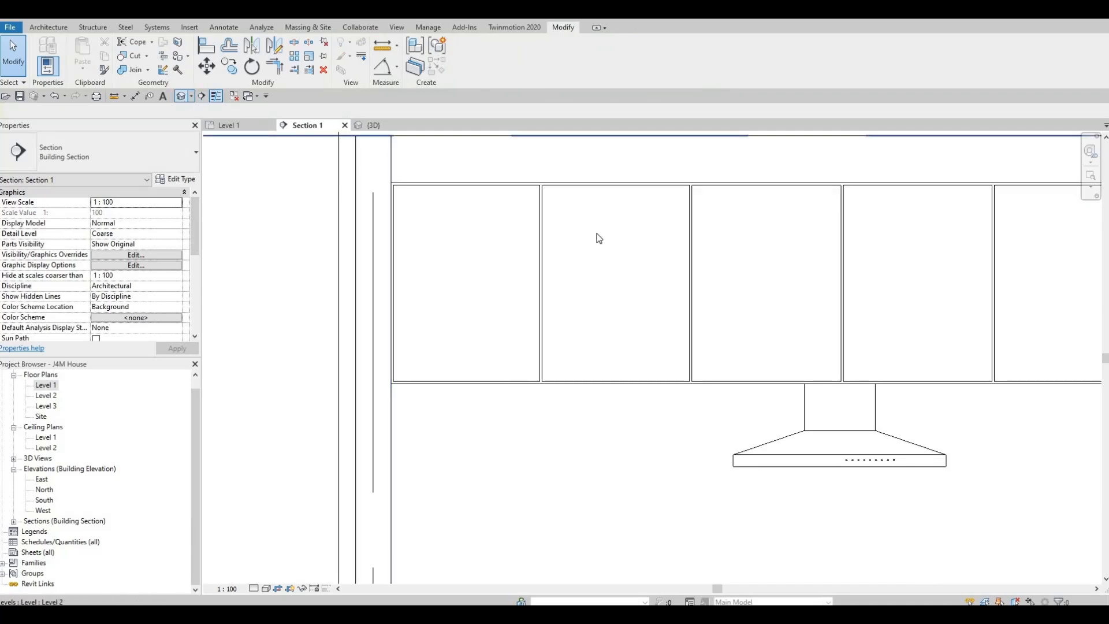
middle_click_drag(834, 282, 355, 217, "shift")
scroll(675, 221, "up", 5)
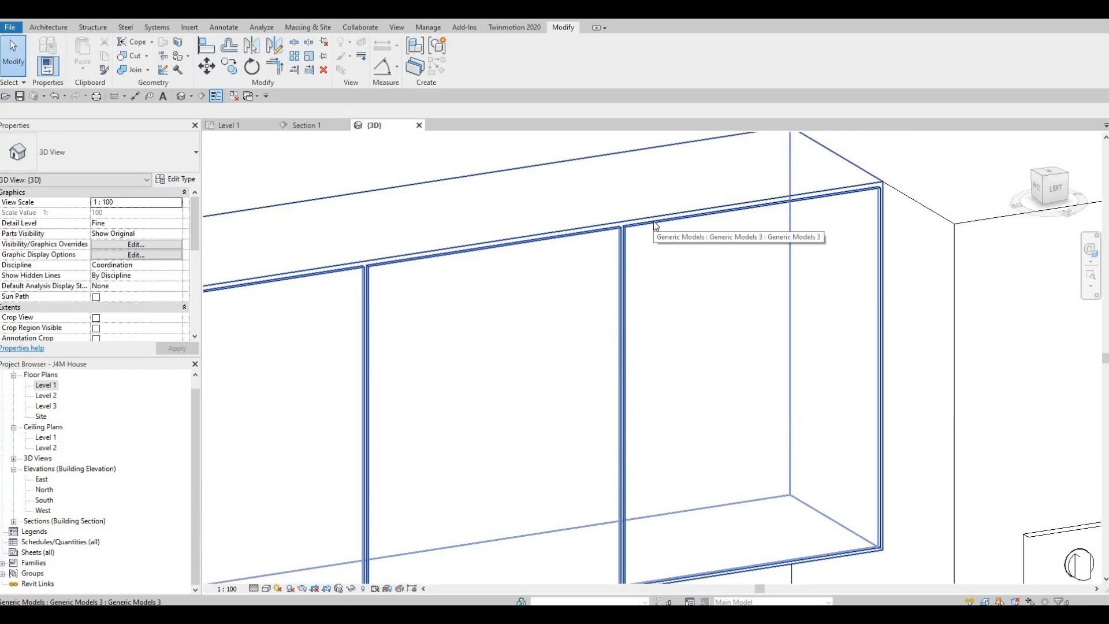
Step: Select the upper cabinet model in the 3D view and reopen it for in-place editing
left_click(686, 179)
scroll(685, 180, "down", 2)
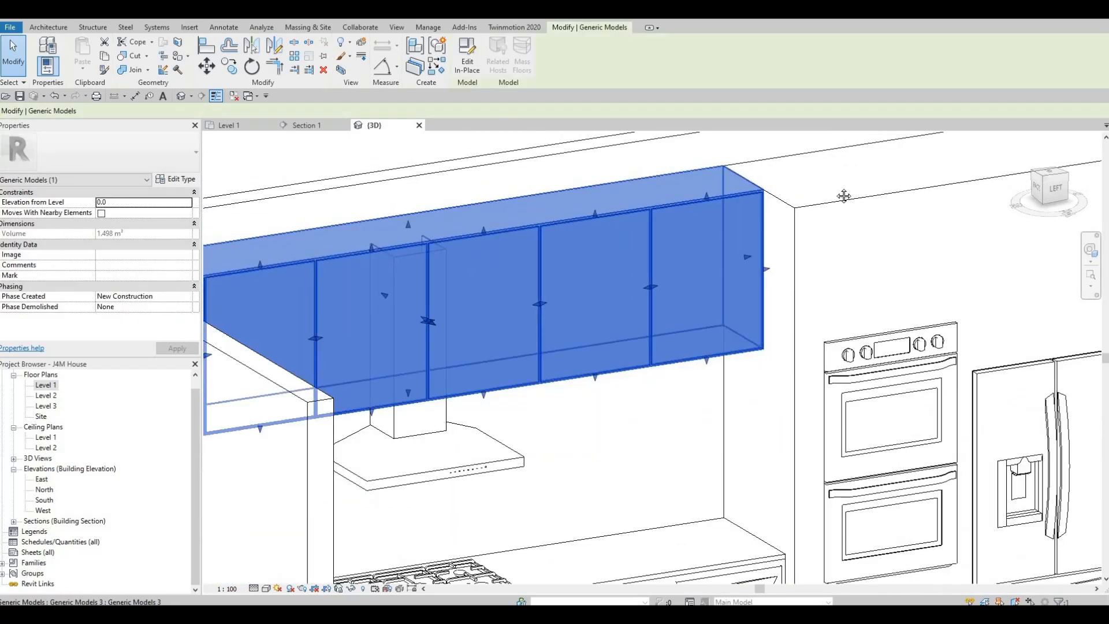
middle_click_drag(293, 287, 745, 211)
scroll(608, 111, "up", 1)
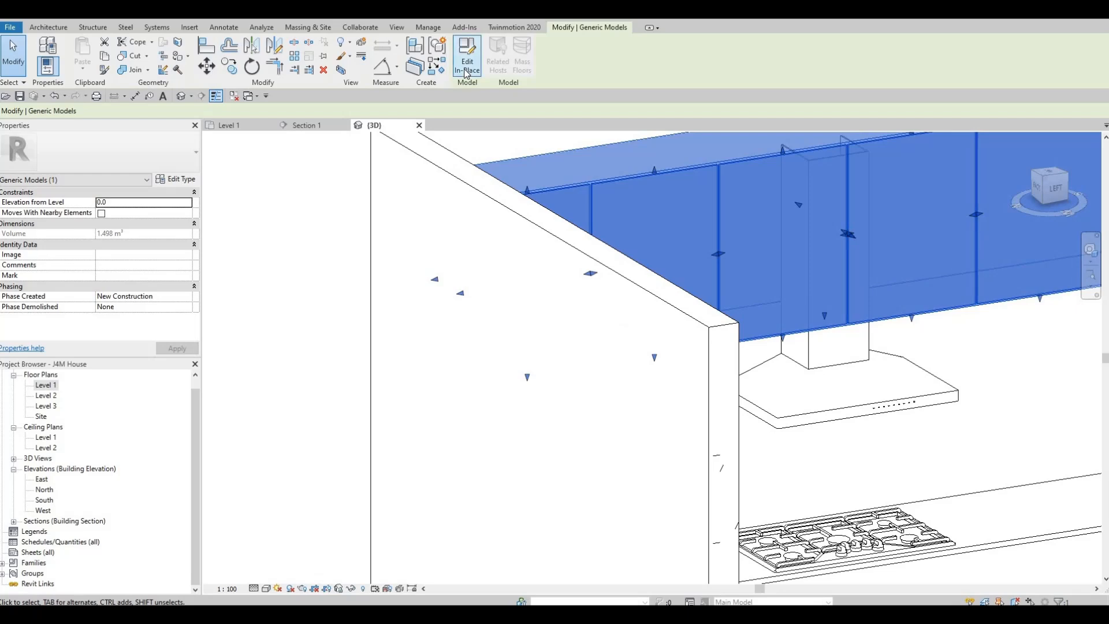
double_click(705, 195)
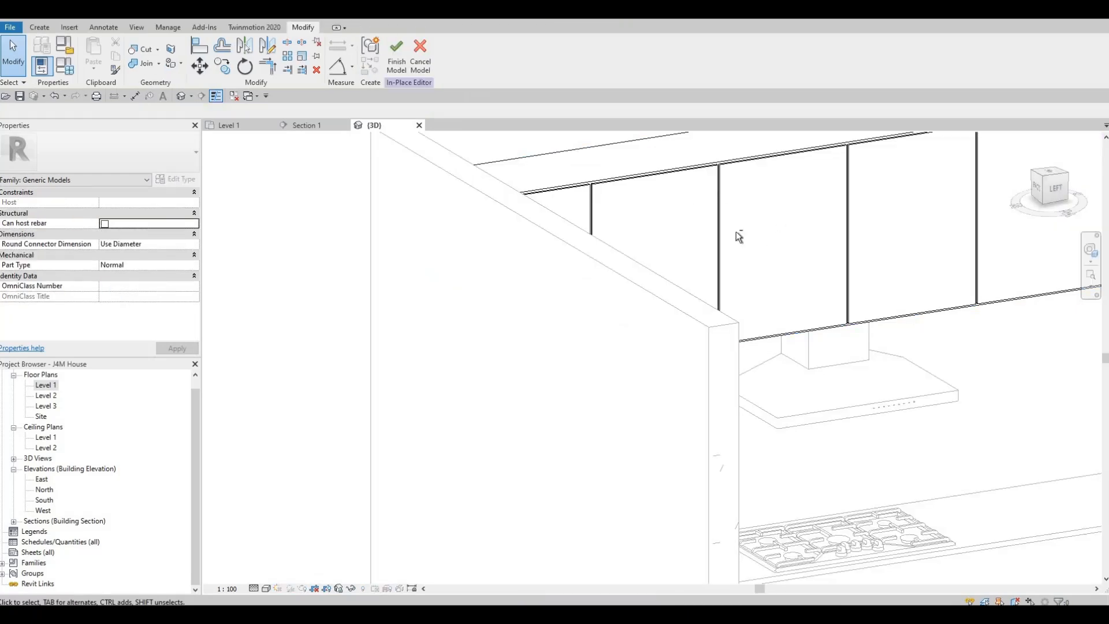
middle_click_drag(675, 231, 595, 228, "shift")
middle_click_drag(641, 238, 722, 233)
scroll(577, 224, "down", 2)
middle_click_drag(572, 221, 630, 217)
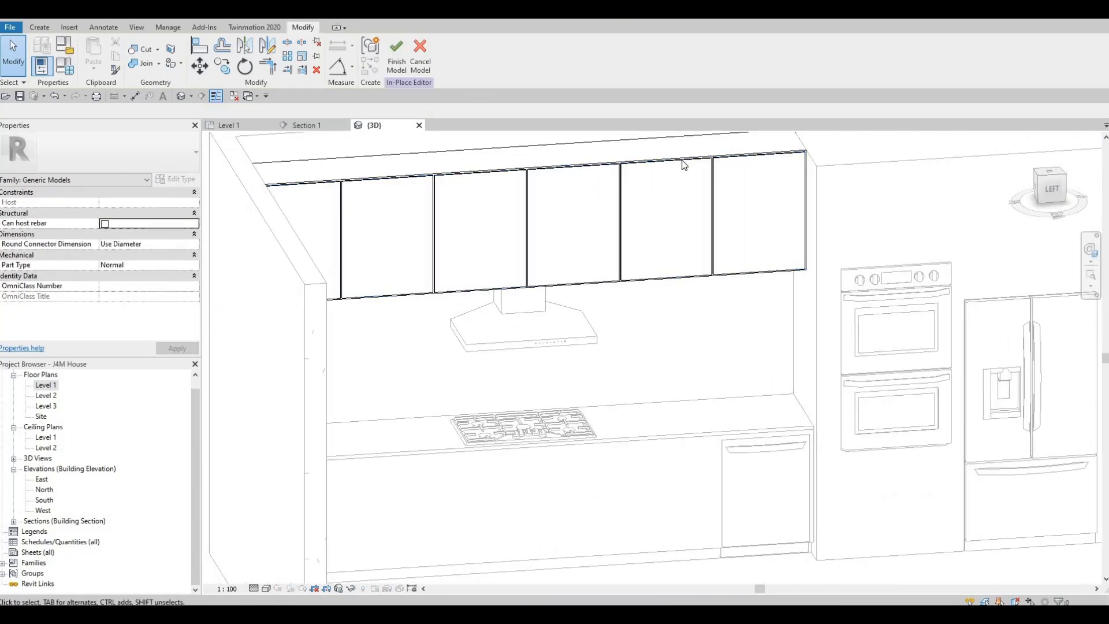
Step: Deselect the door extrusion and start a void sweep in the in-place cabinet model
scroll(731, 174, "up", 2)
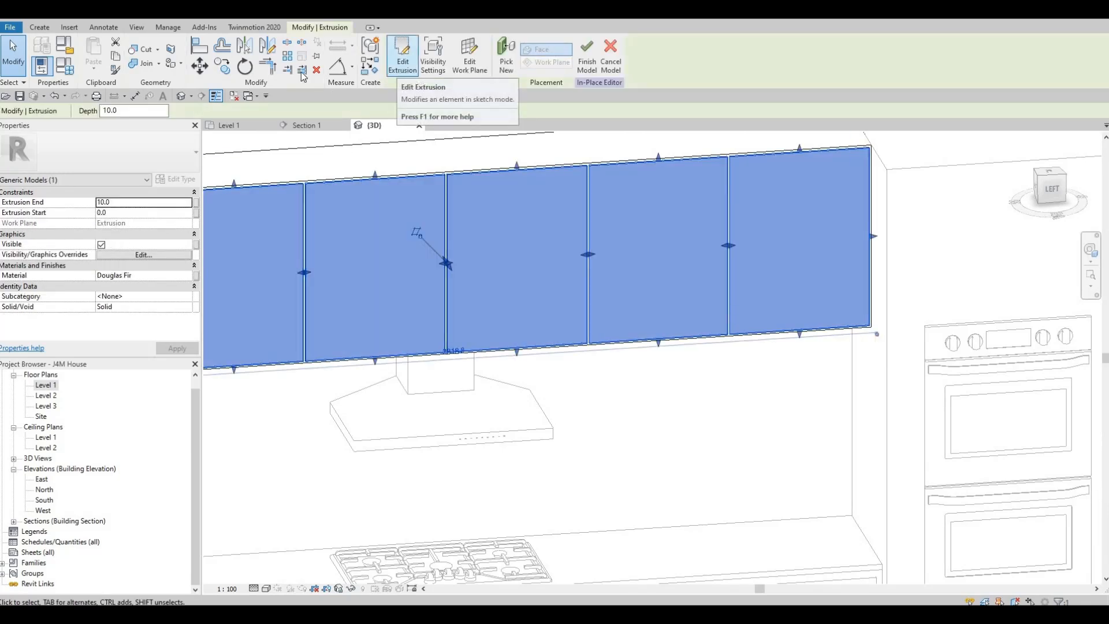
key("Escape")
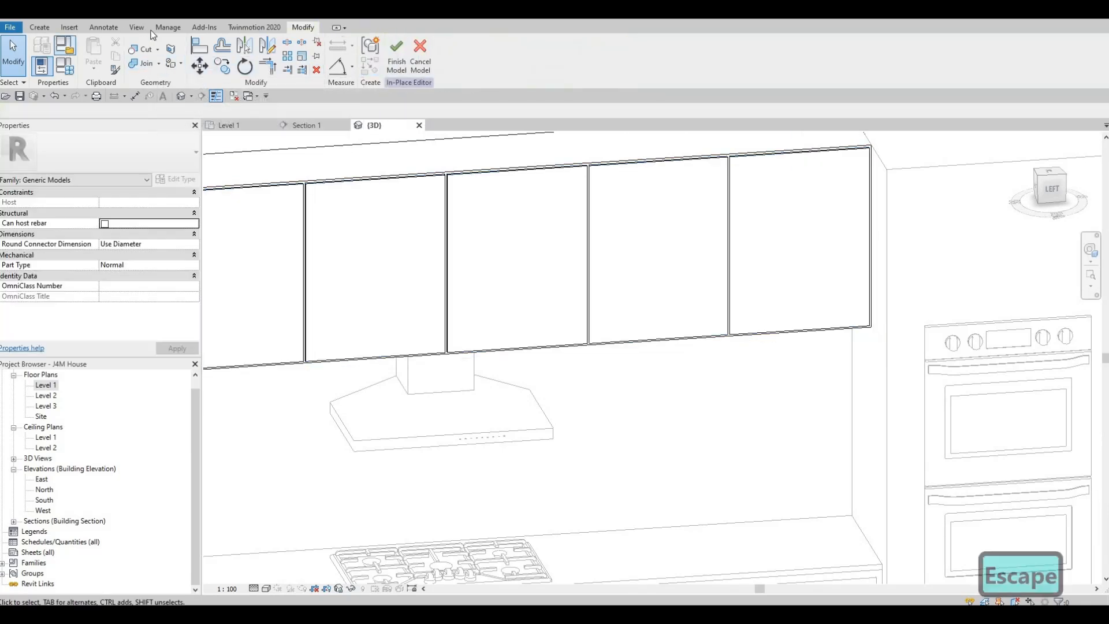
left_click(40, 27)
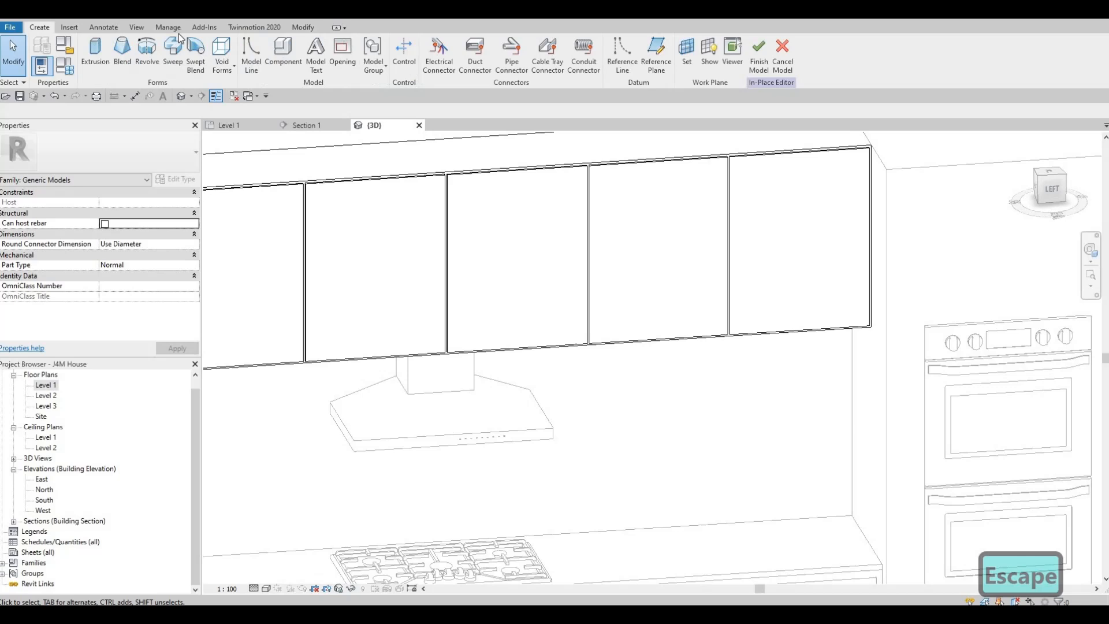
left_click(222, 57)
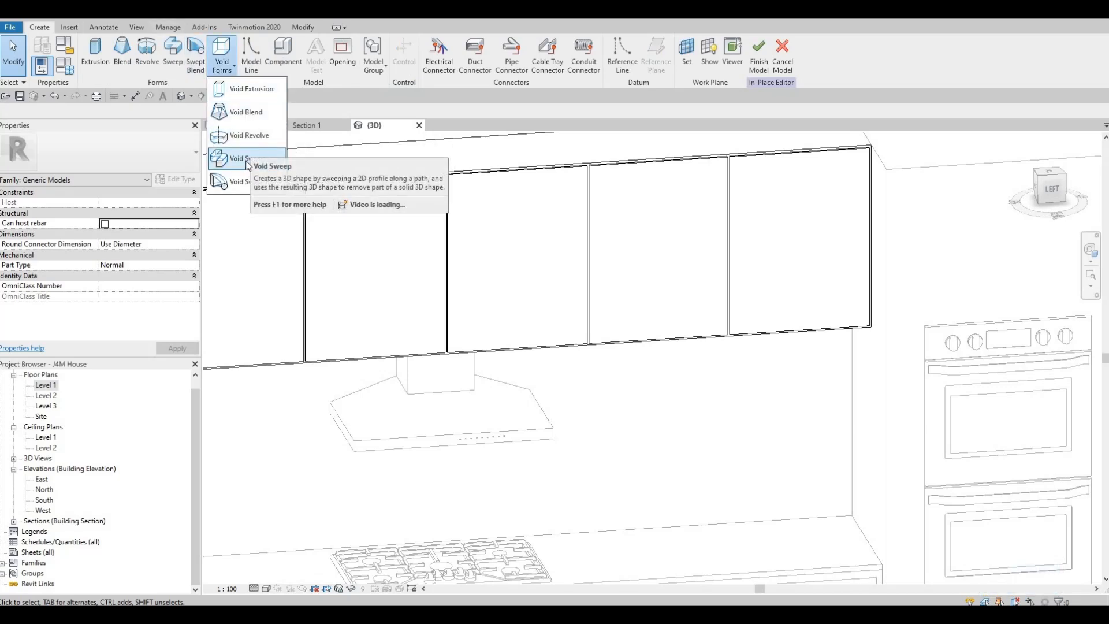
left_click(247, 164)
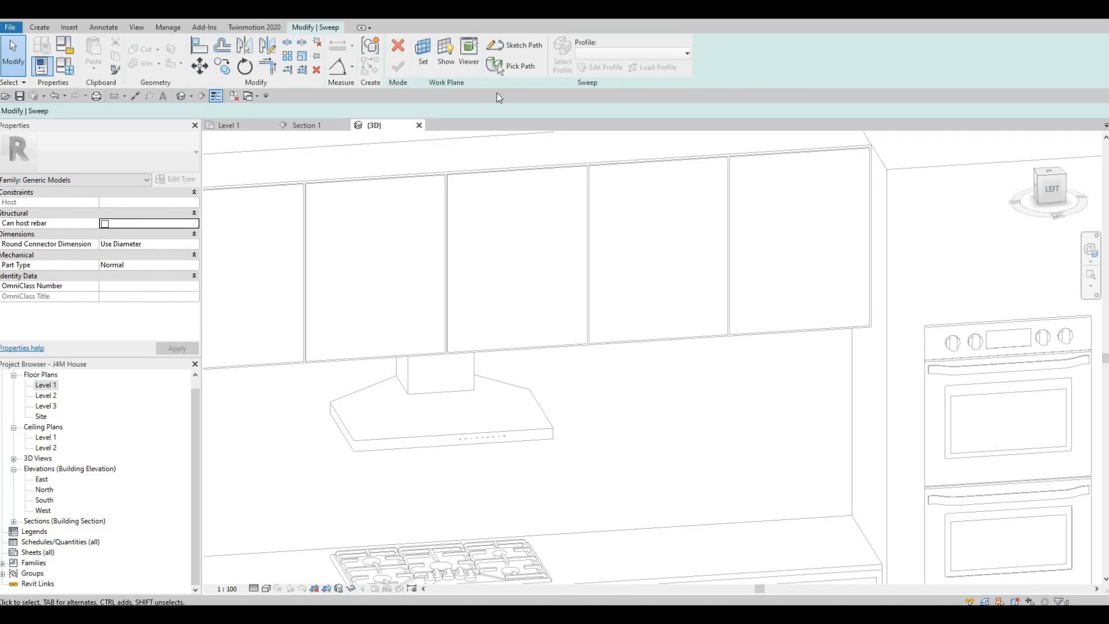
Step: Try to create a sketched sweep path by picking the rightmost door's outline with an offset of 40
left_click(516, 50)
scroll(487, 223, "up", 3)
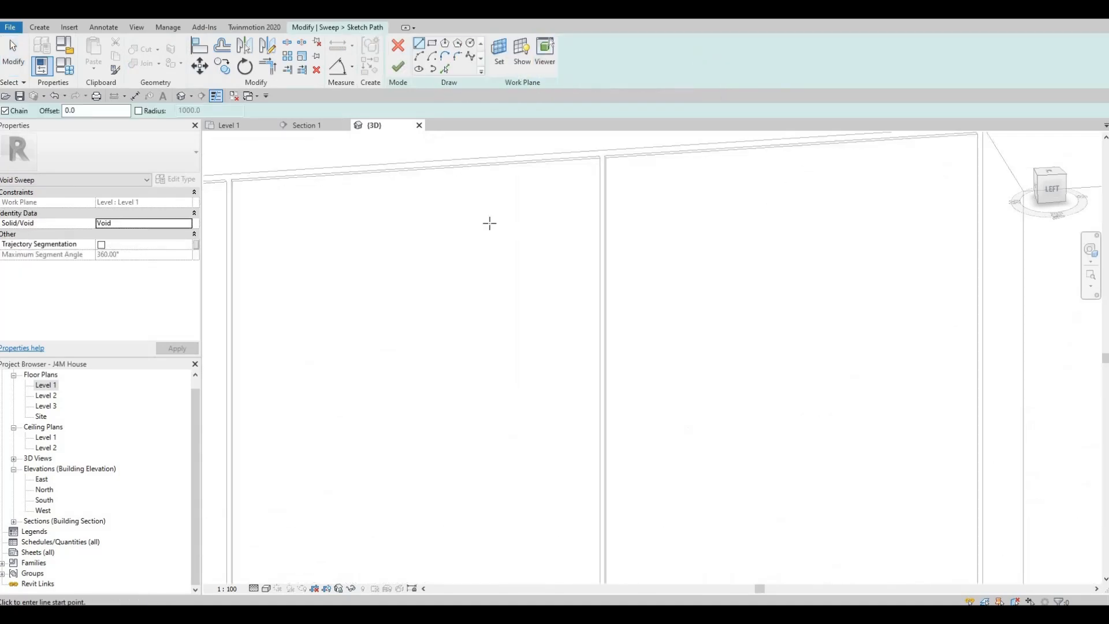
scroll(461, 209, "up", 3)
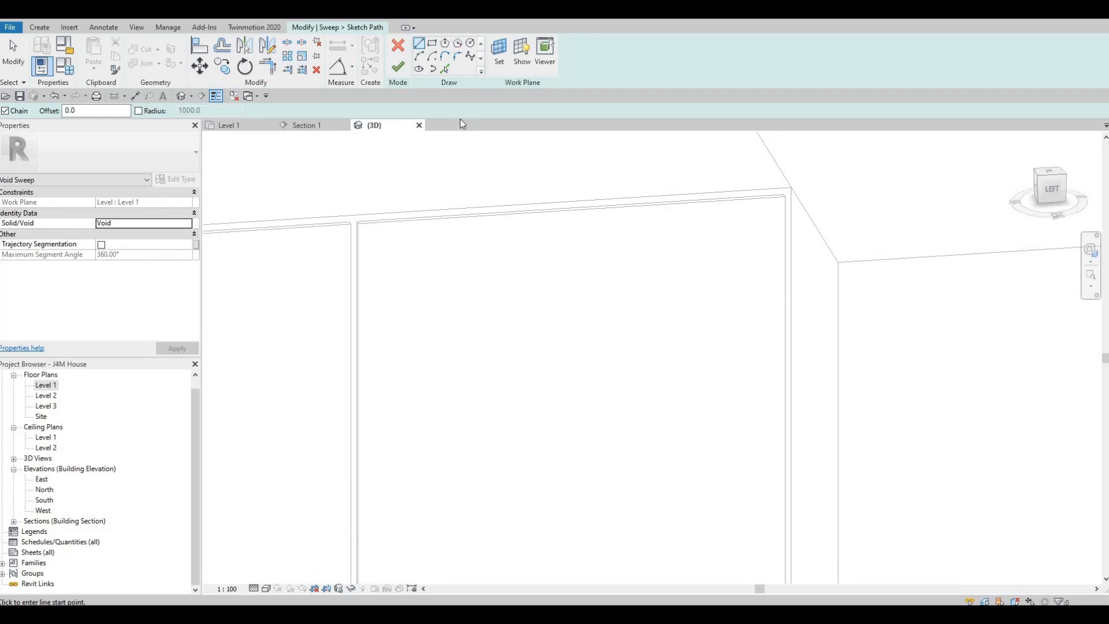
left_click(446, 71)
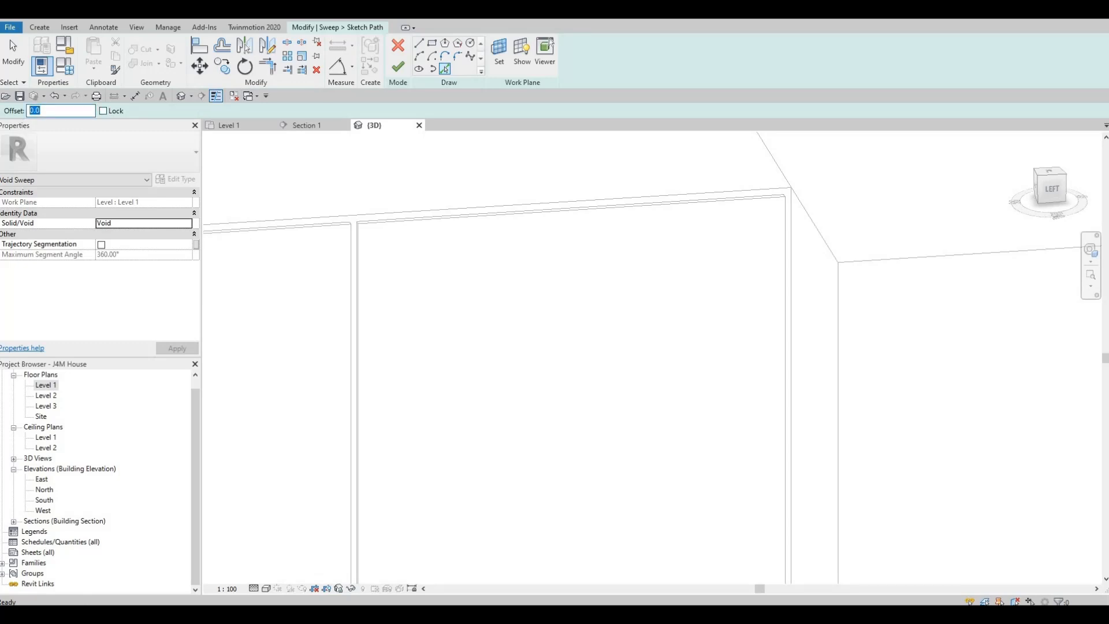
type("40")
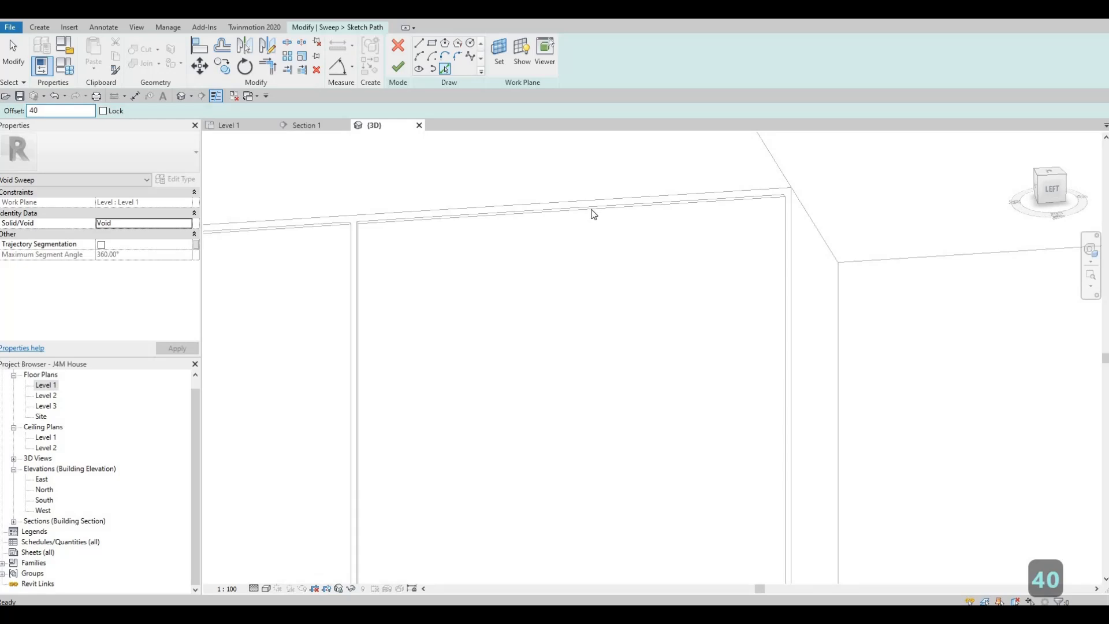
key("Tab")
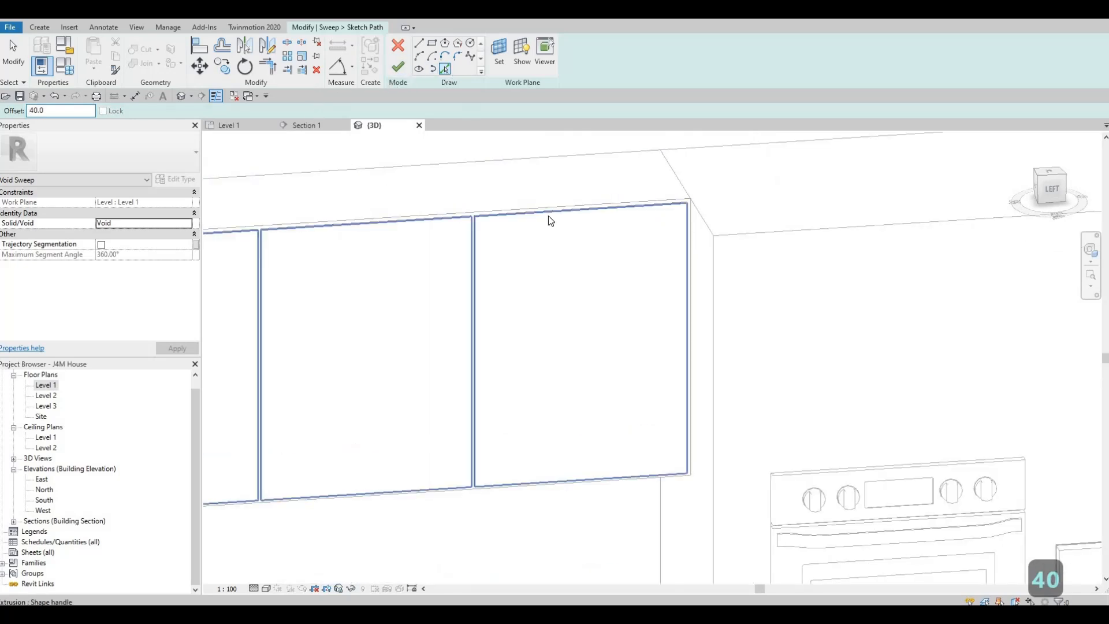
key("Tab")
key("Tab")
key("Tab")
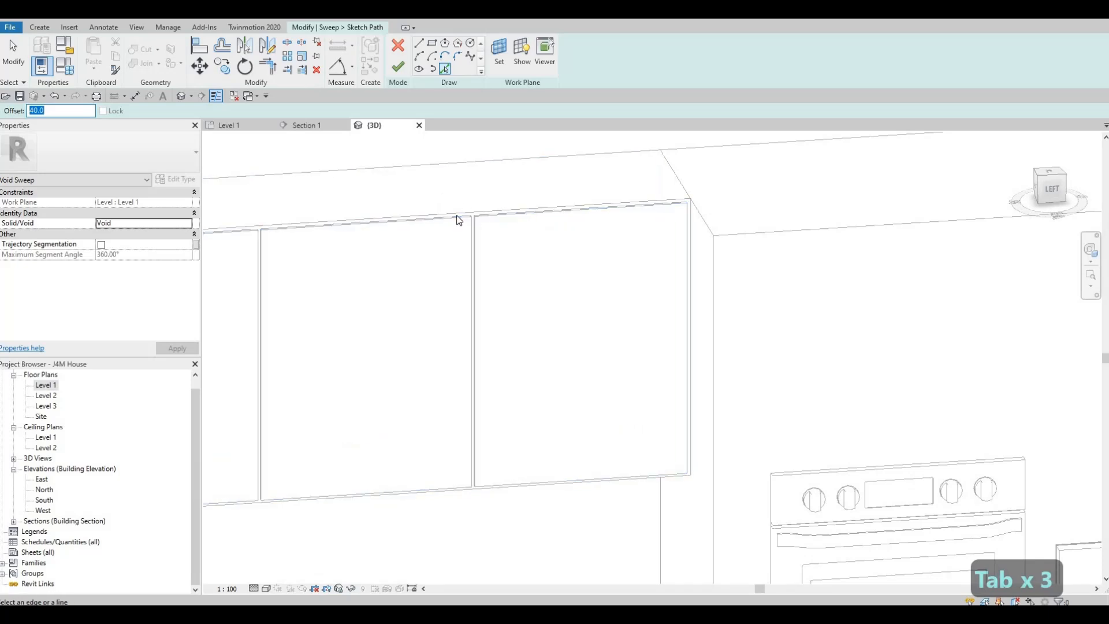
key("Escape")
key("Escape")
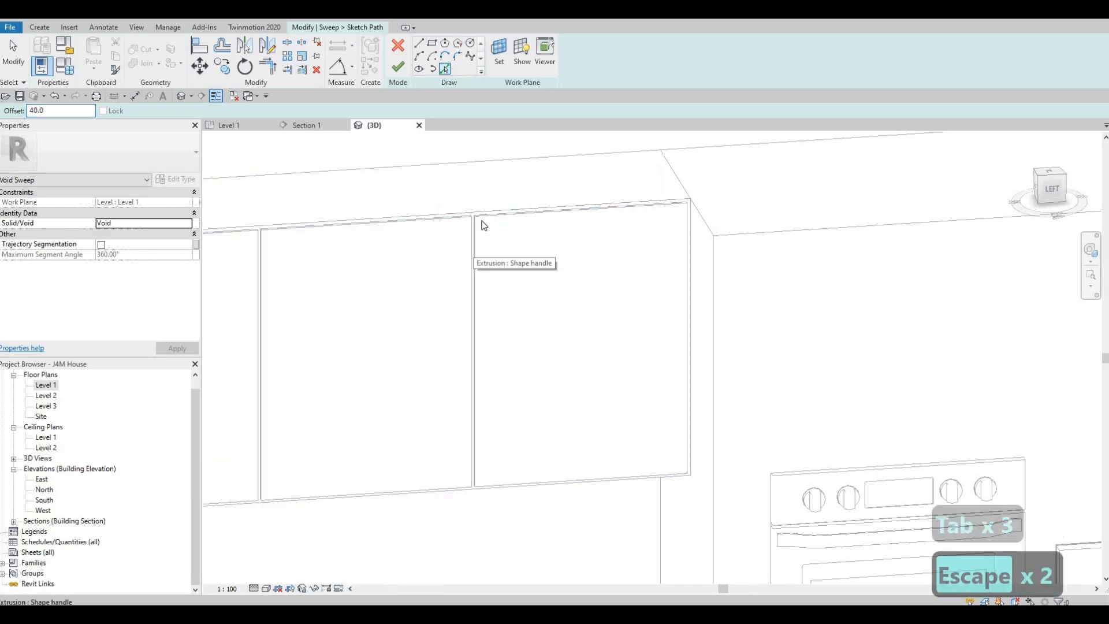
key("Escape")
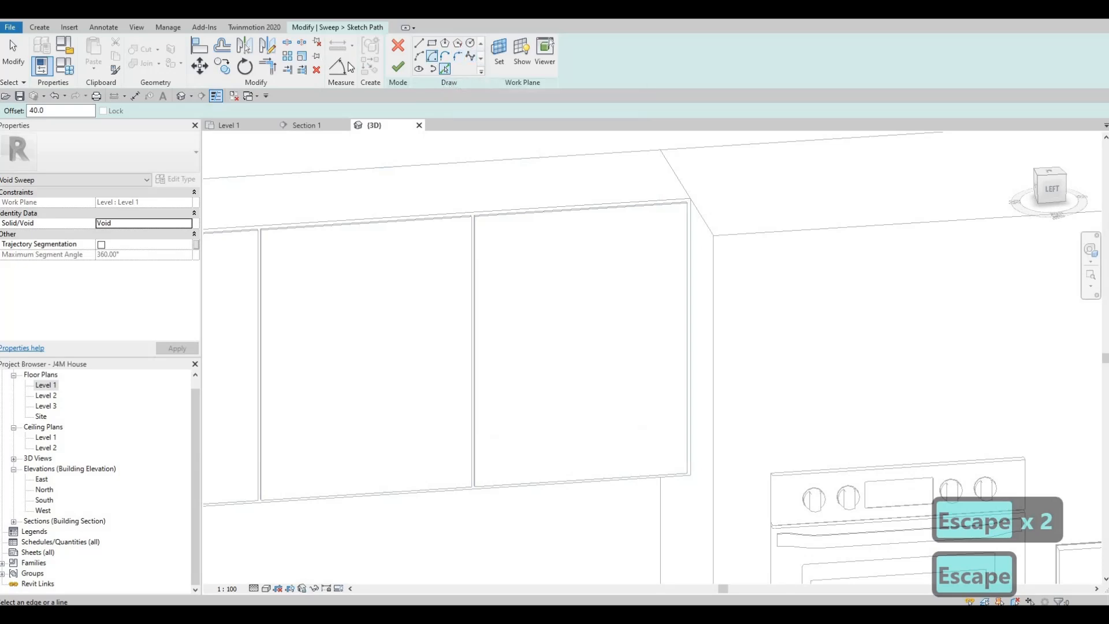
left_click(399, 48)
key("Escape")
key("Escape")
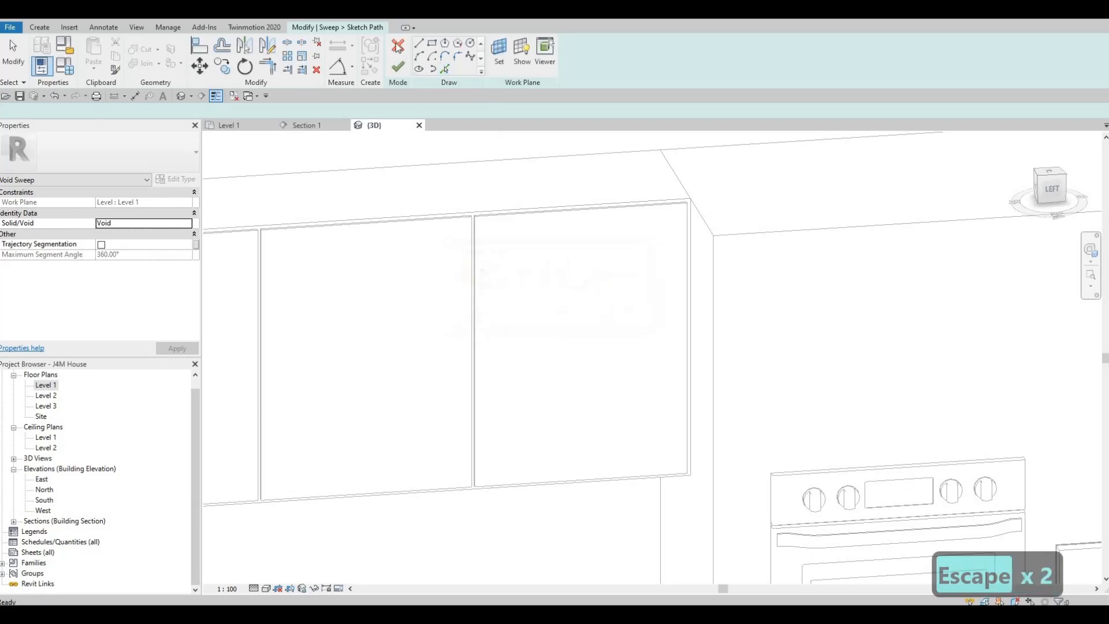
Step: Try to pick the rightmost door's upper edge as a sketched path line with an offset of 0
left_click(419, 43)
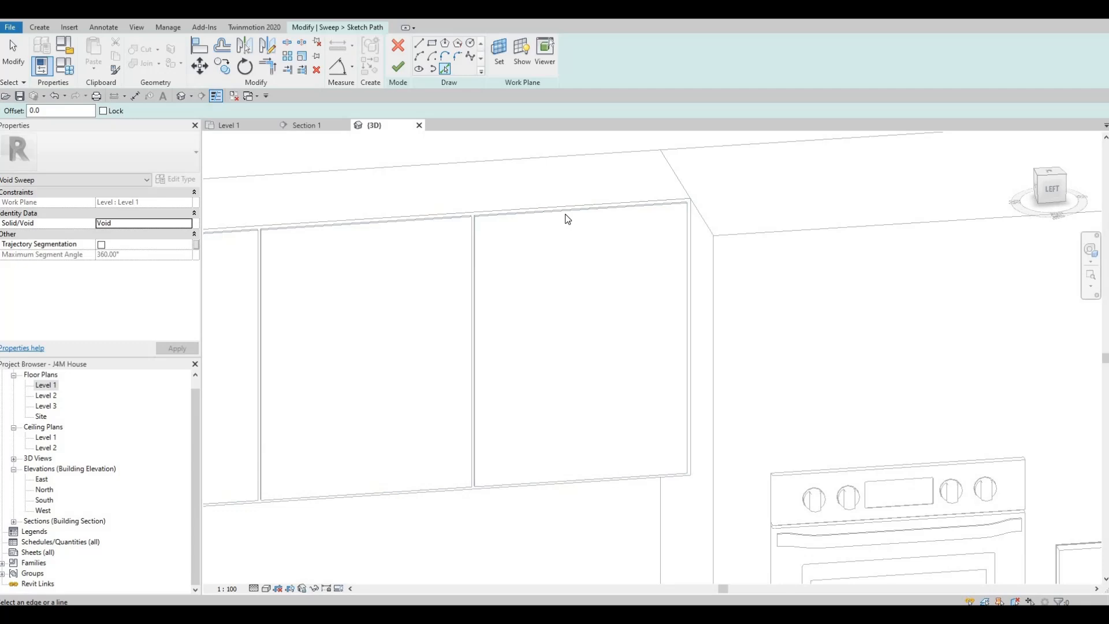
key("Tab")
key("Tab")
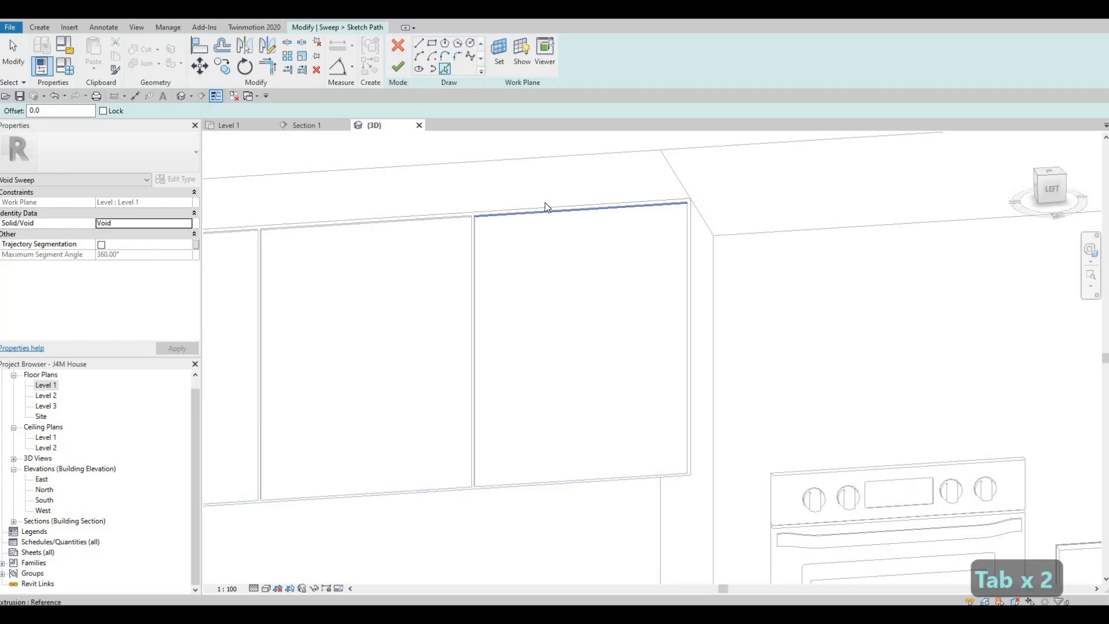
scroll(541, 221, "up", 3)
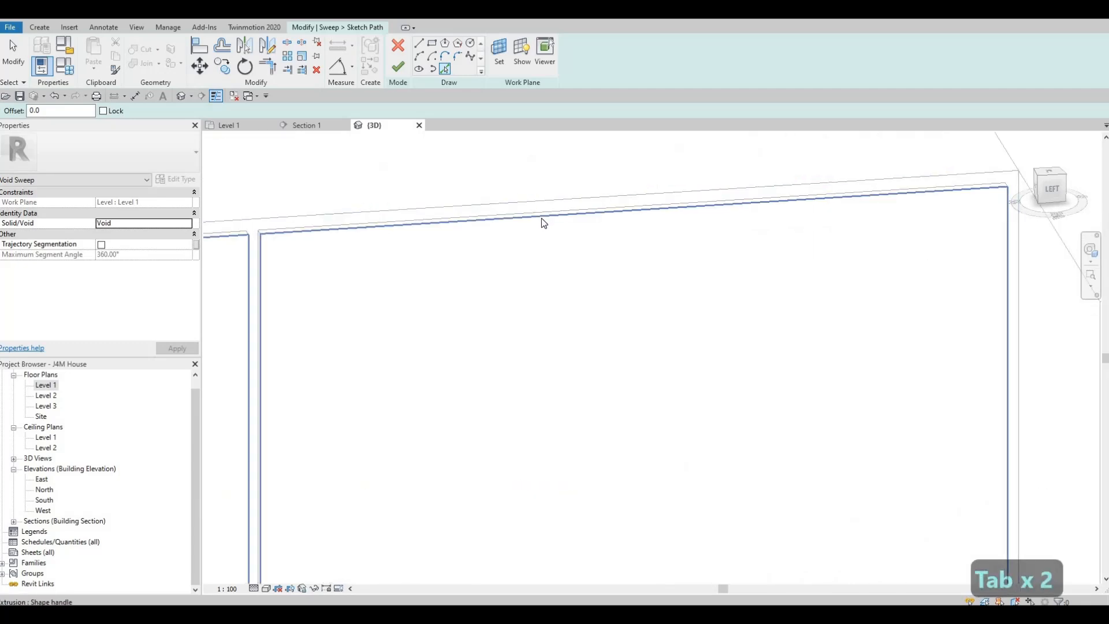
key("Tab")
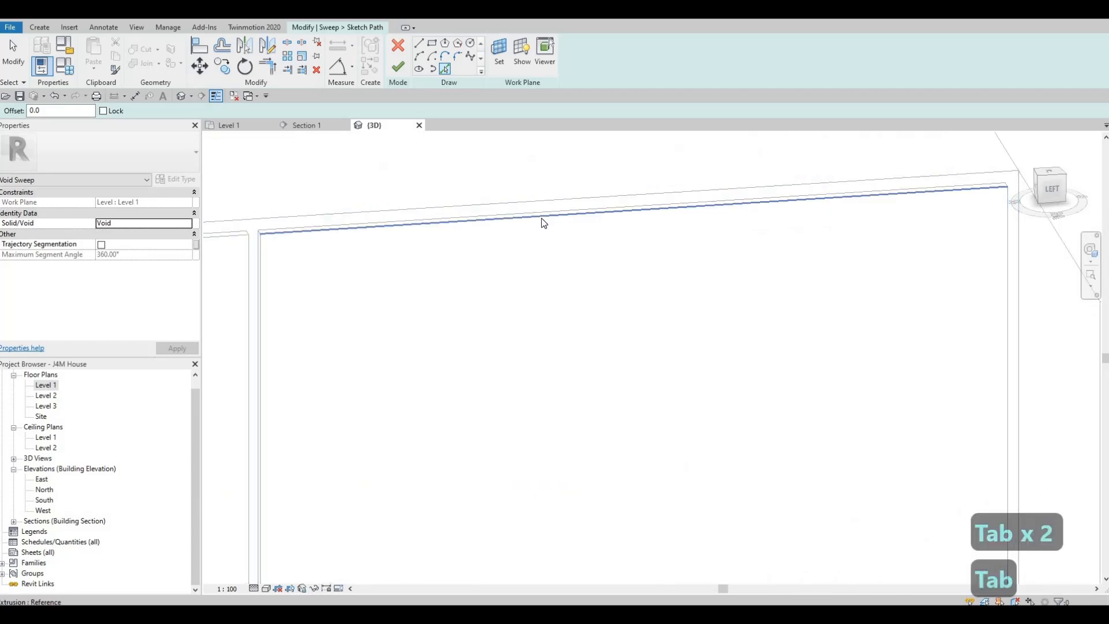
Step: Try to pick the rightmost door's right-hand and lower edges as sketched path lines
left_click(433, 58)
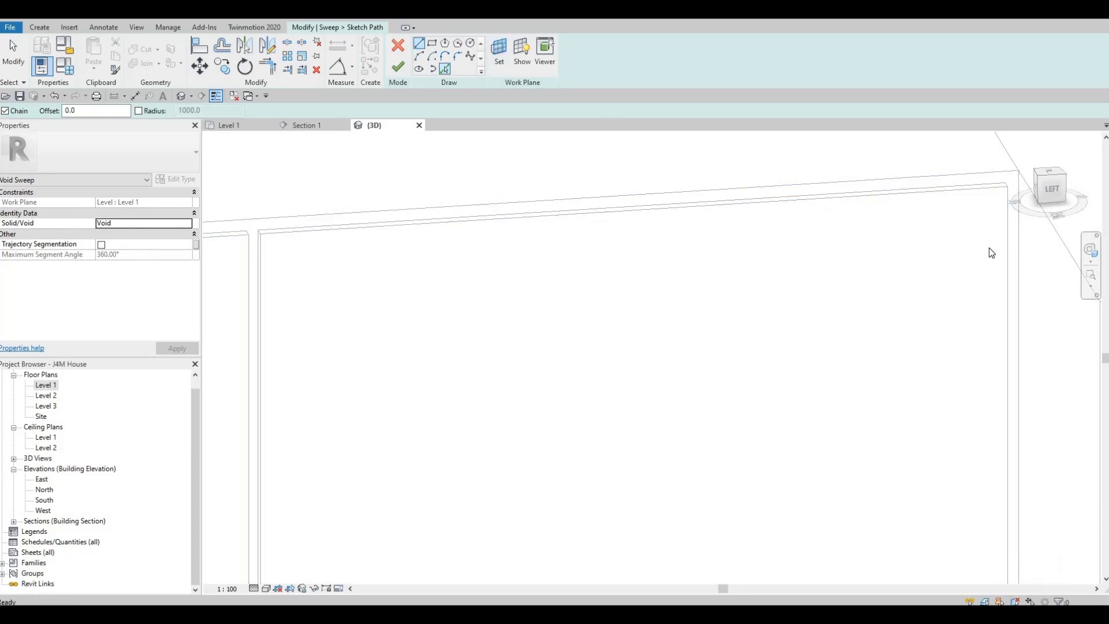
key("Tab")
key("Tab")
key("Tab")
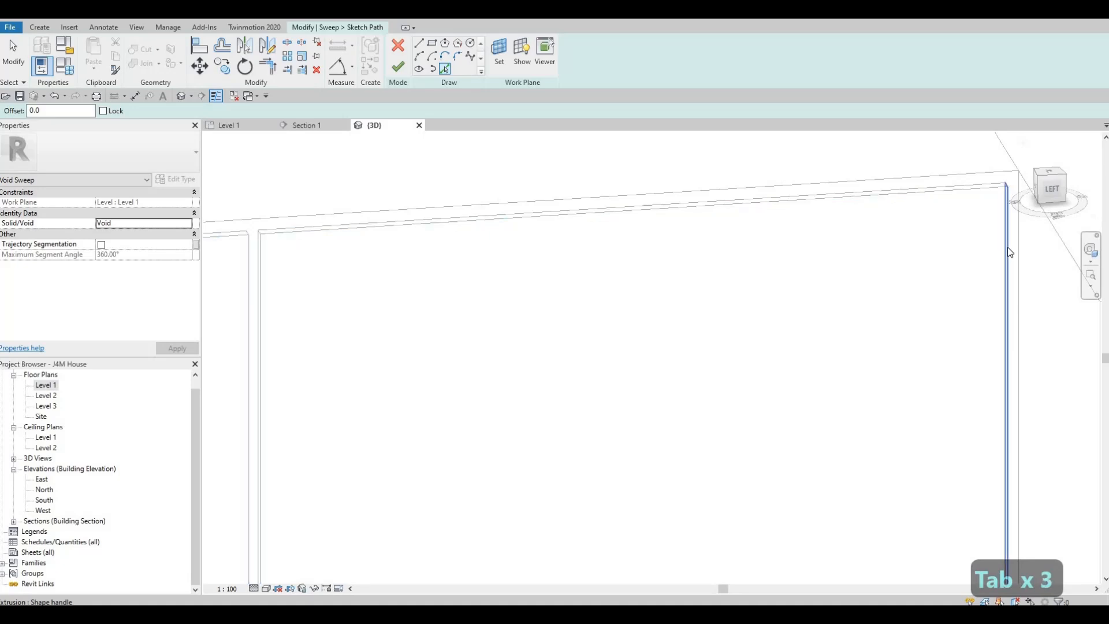
key("Tab")
key("Tab")
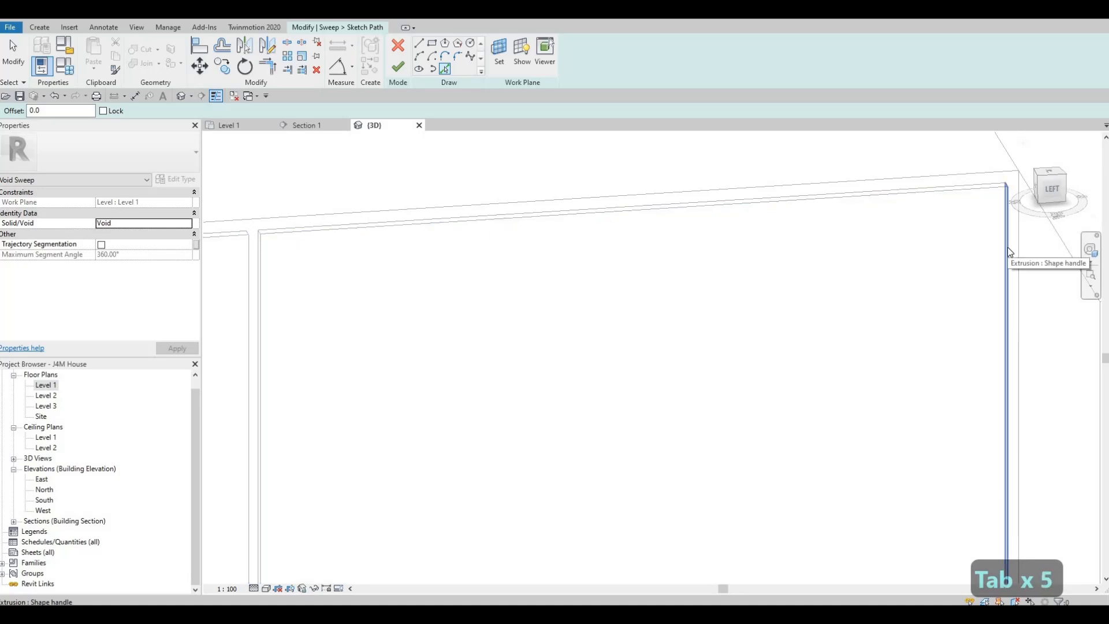
key("Tab")
key("Tab")
key("Tab")
key("Tab")
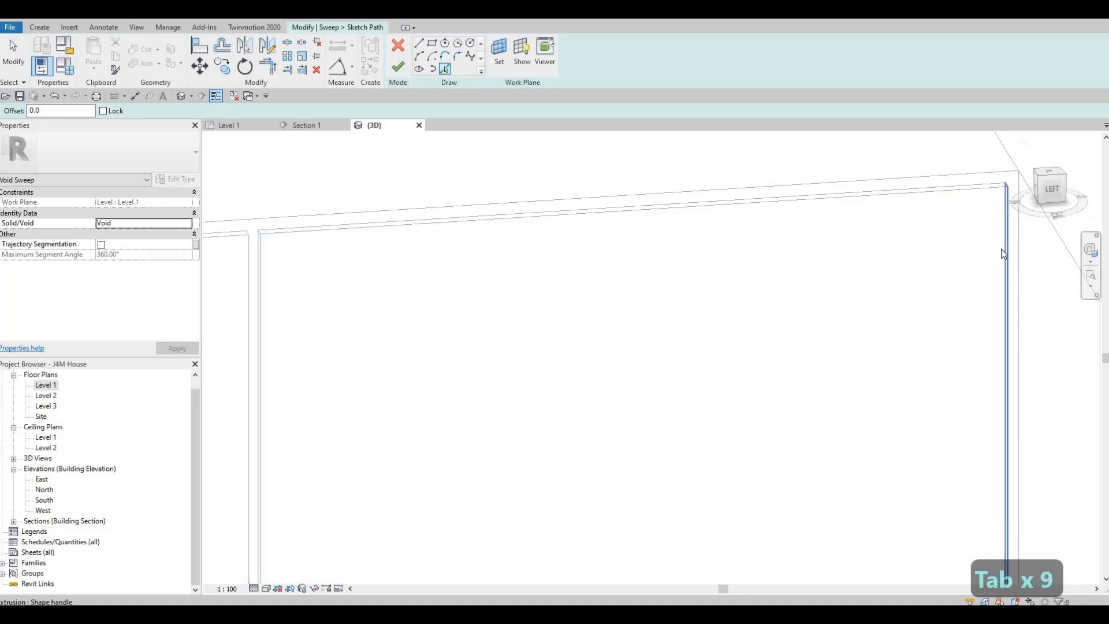
scroll(1004, 249, "down", 5)
middle_click_drag(944, 335, 868, 29)
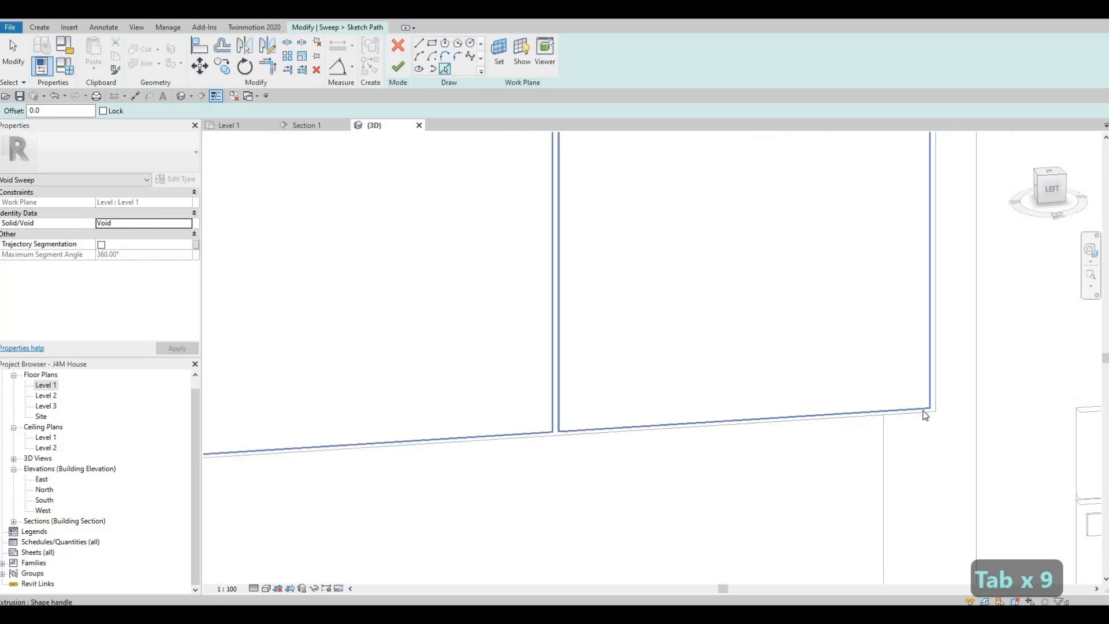
left_click(925, 410)
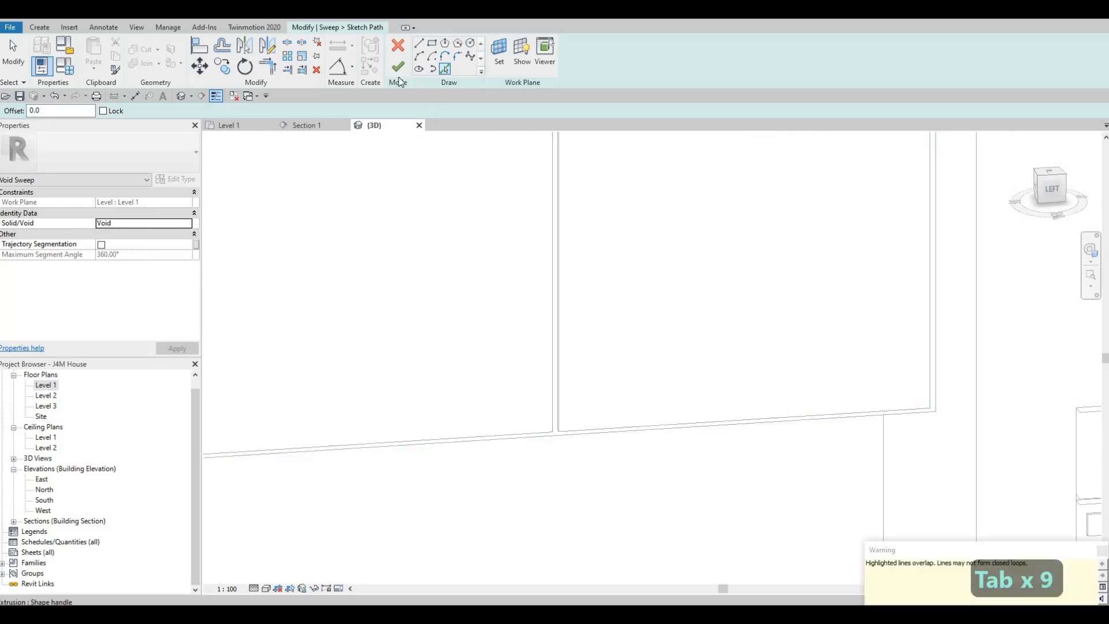
Step: Discard the sketched sweep path and return to the void sweep setup
key("Escape")
key("Escape")
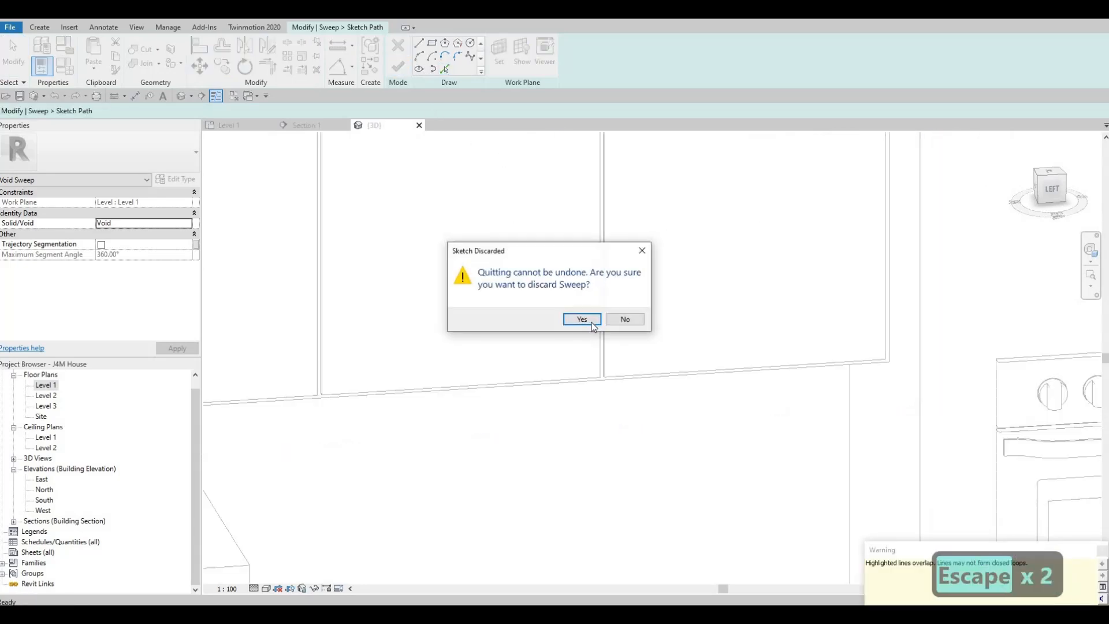
left_click(598, 319)
key("Escape")
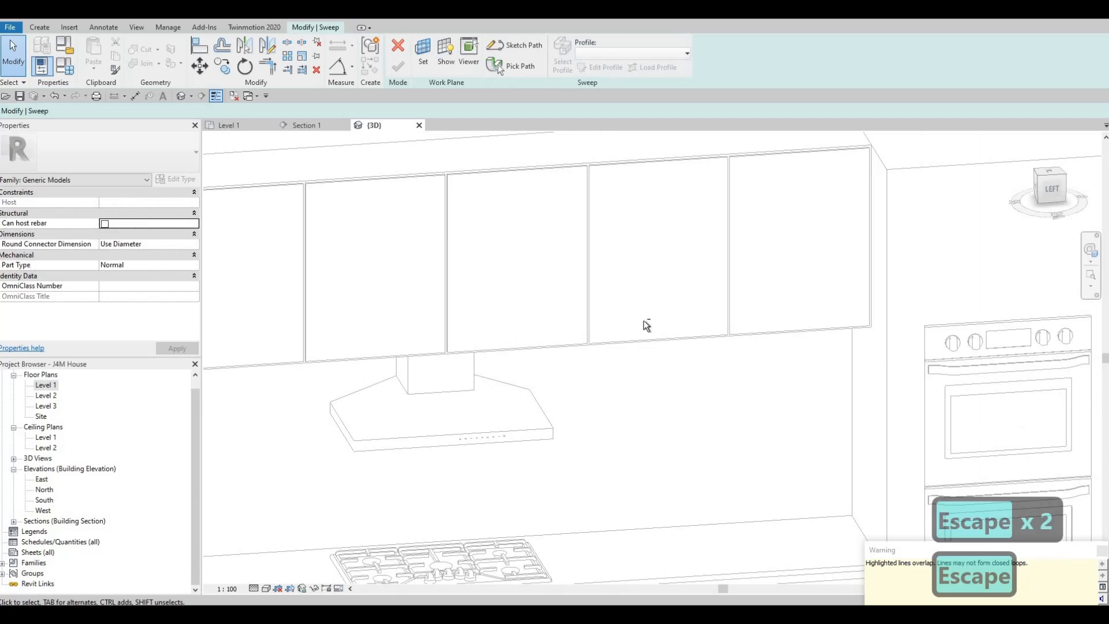
Step: Switch the void sweep to a picked 3D path and pick the rightmost door's upper and right-hand edges
middle_click_drag(598, 335, 691, 266)
middle_click_drag(691, 266, 404, 292)
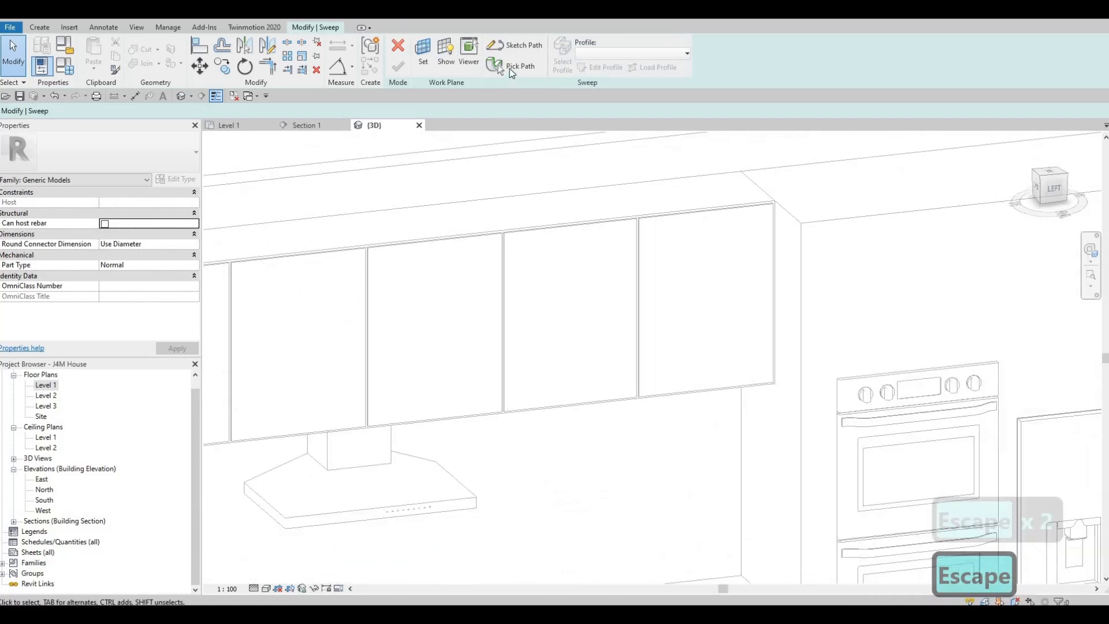
left_click(509, 68)
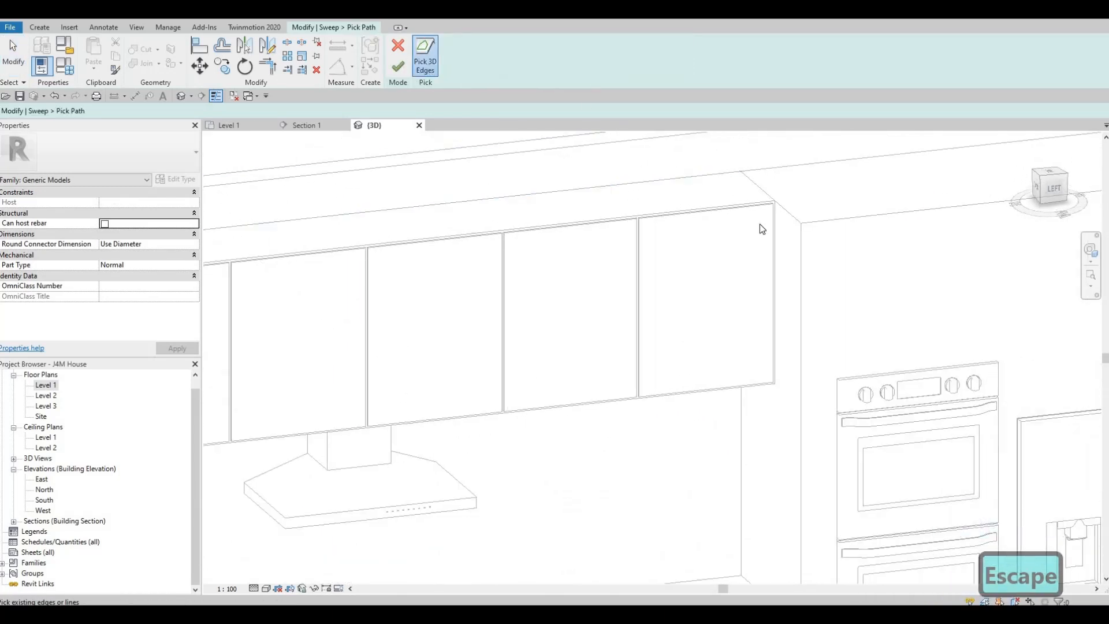
scroll(724, 216, "up", 2)
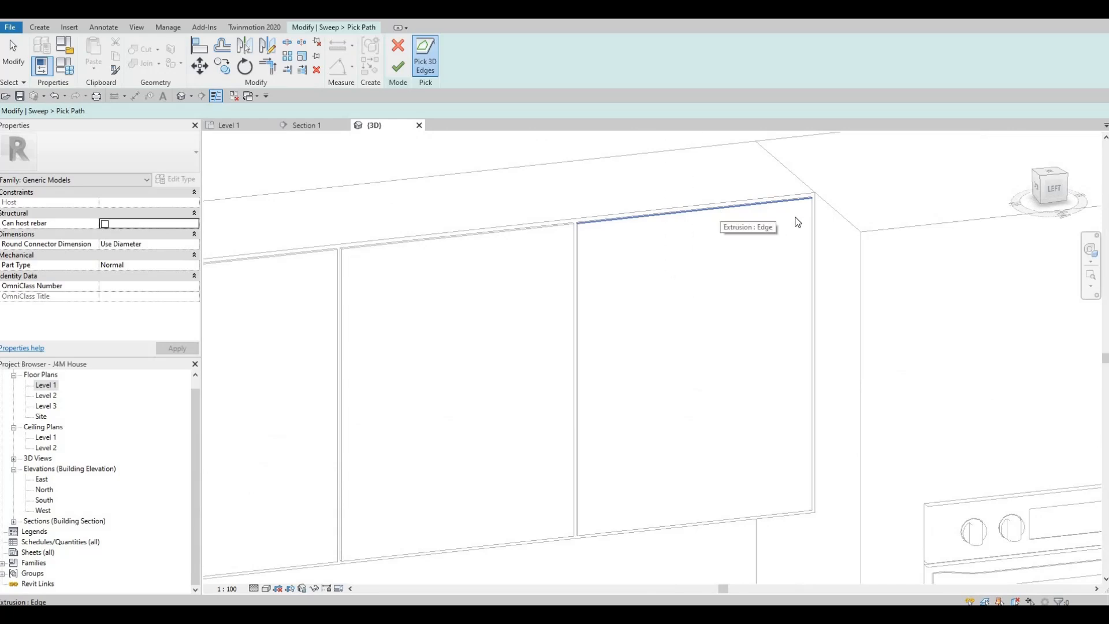
left_click(725, 214)
scroll(820, 223, "up", 2)
left_click(829, 255)
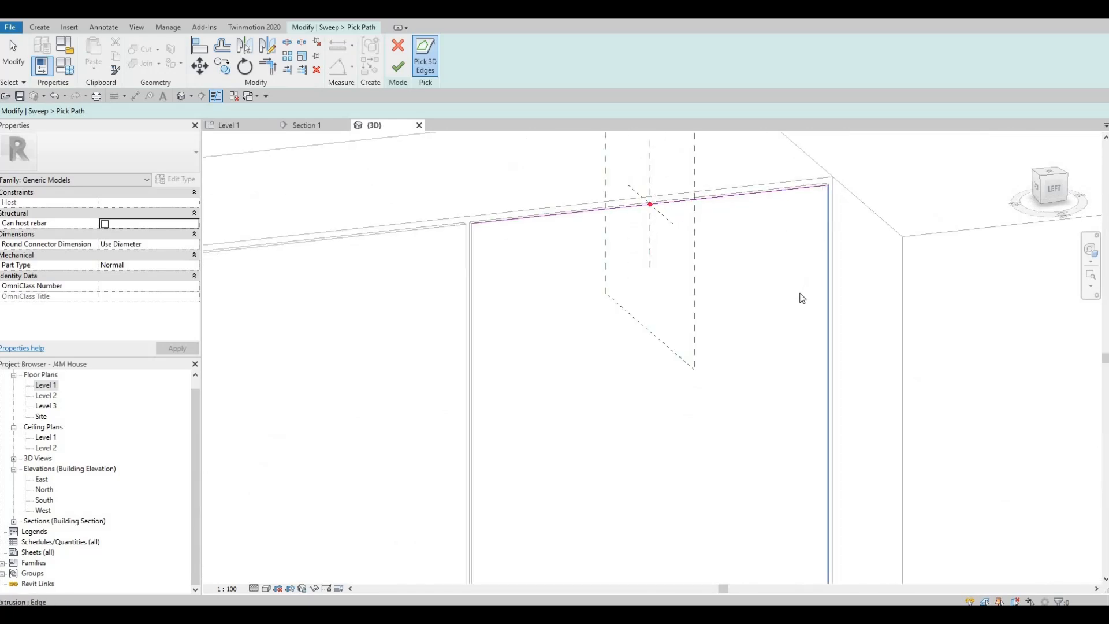
Step: Add the rightmost door's lower and left-hand edges to the picked path and finish the path
middle_click_drag(774, 370, 784, 351)
scroll(784, 351, "down", 3)
middle_click_drag(674, 549, 683, 397)
scroll(682, 396, "up", 2)
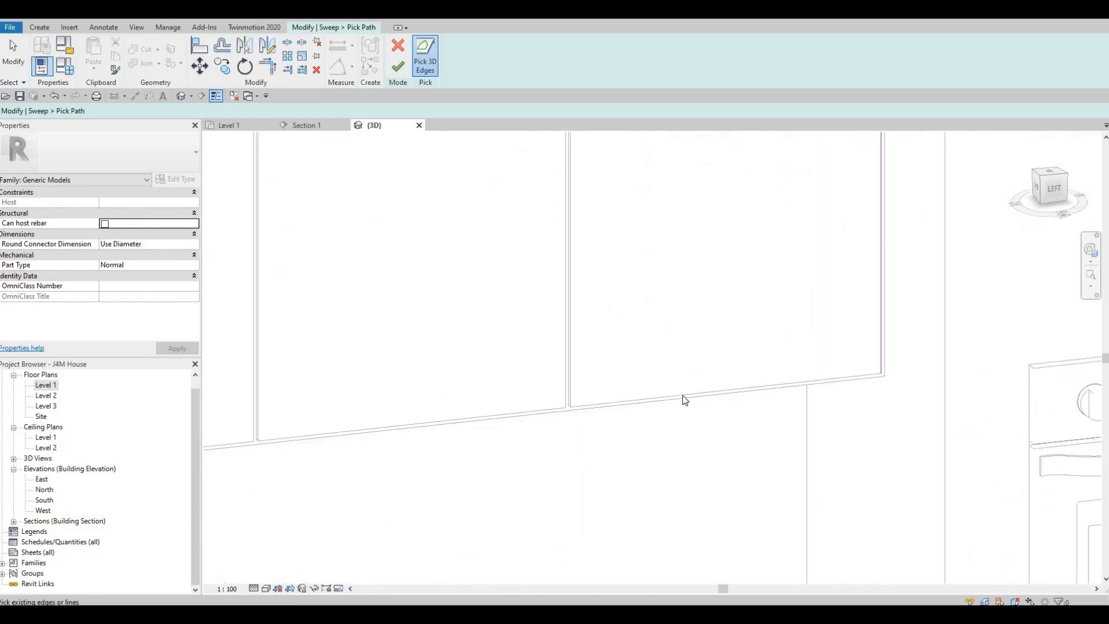
left_click(683, 396)
middle_click_drag(768, 168, 767, 373)
scroll(767, 374, "down", 1)
scroll(775, 233, "up", 4)
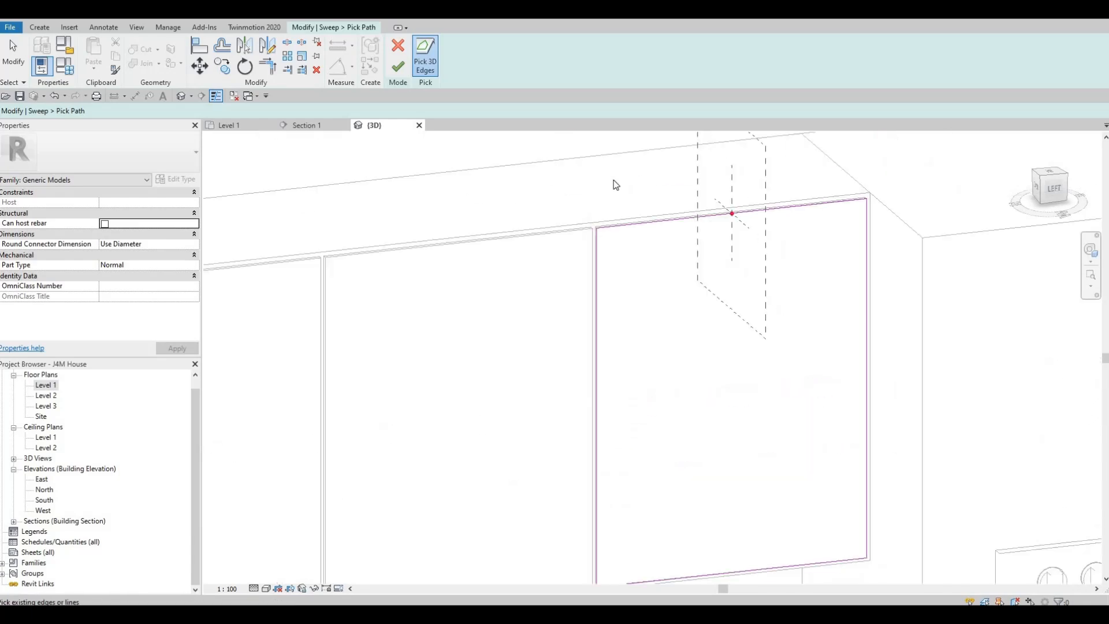
left_click(404, 67)
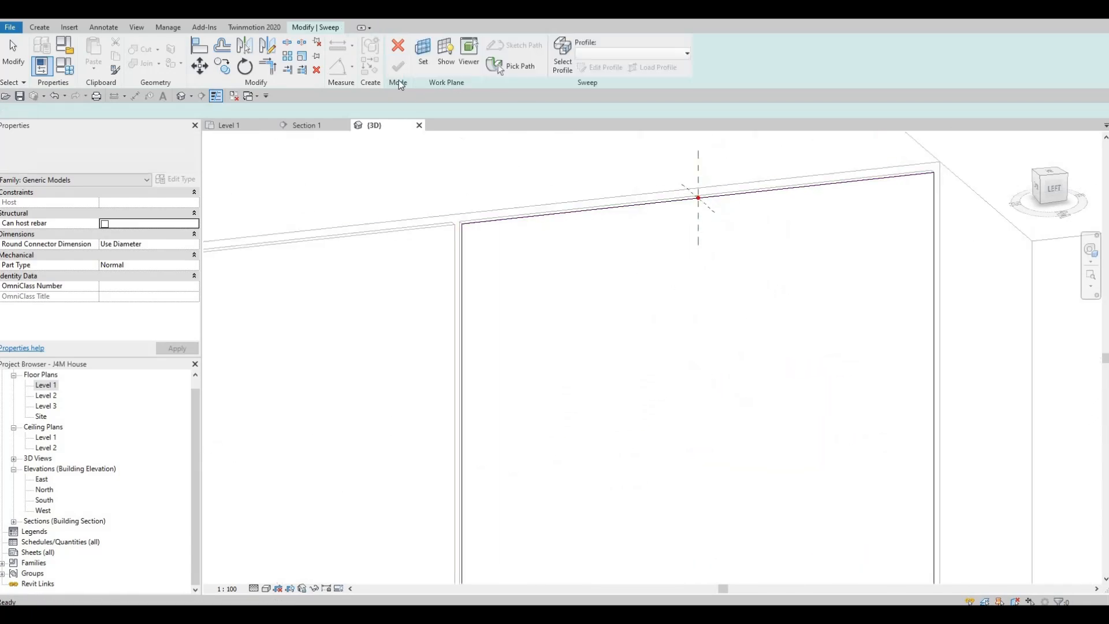
Step: Sketch a void sweep profile rectangle about 20 mm wide and 185 mm tall just below the path's reference point
left_click(335, 29)
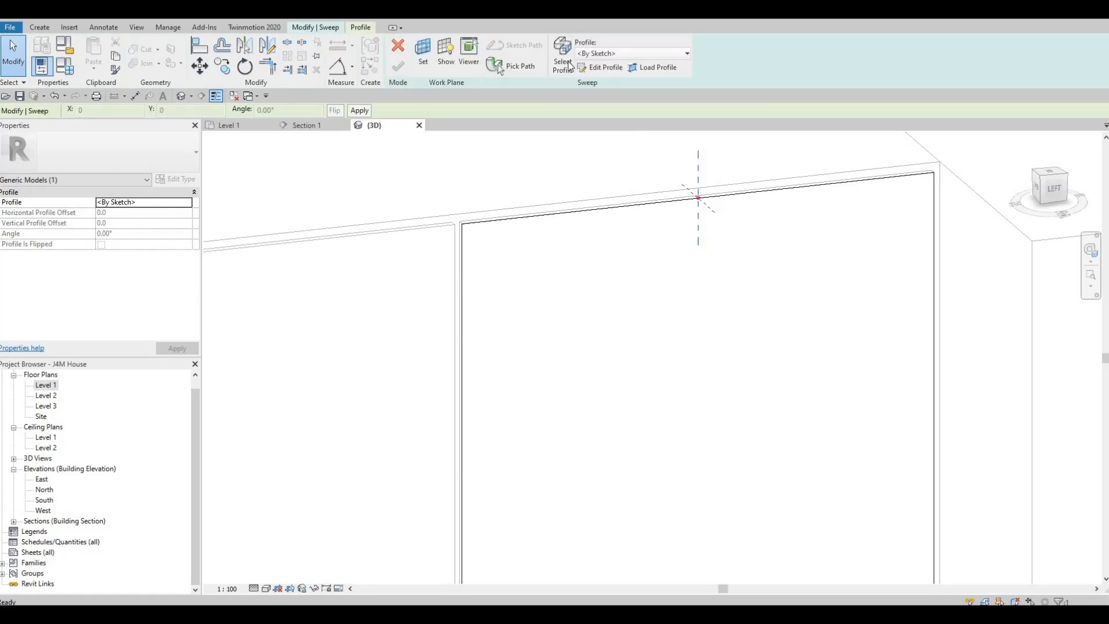
left_click(600, 67)
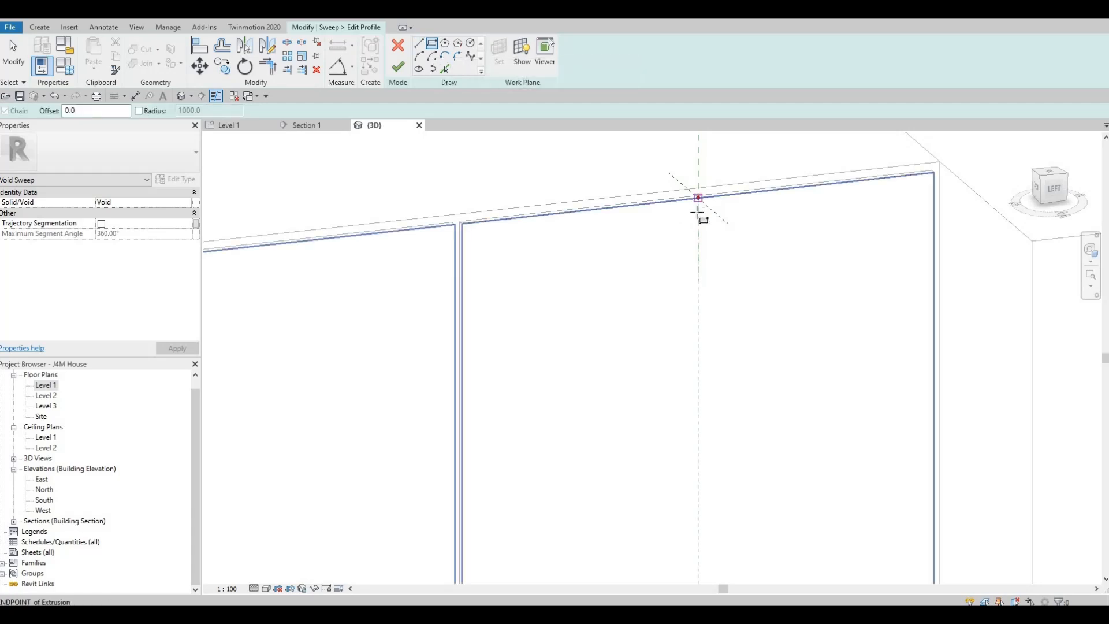
left_click(696, 223)
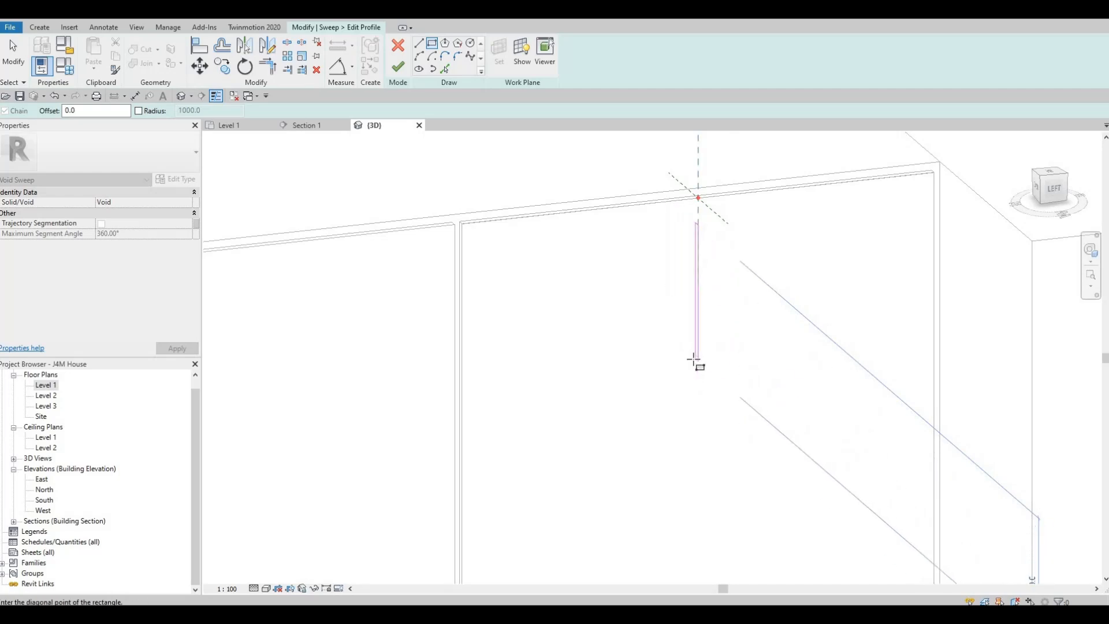
left_click(693, 360)
Step: Select the profile rectangle's upper edge and open its height dimension for editing
scroll(676, 314, "up", 2)
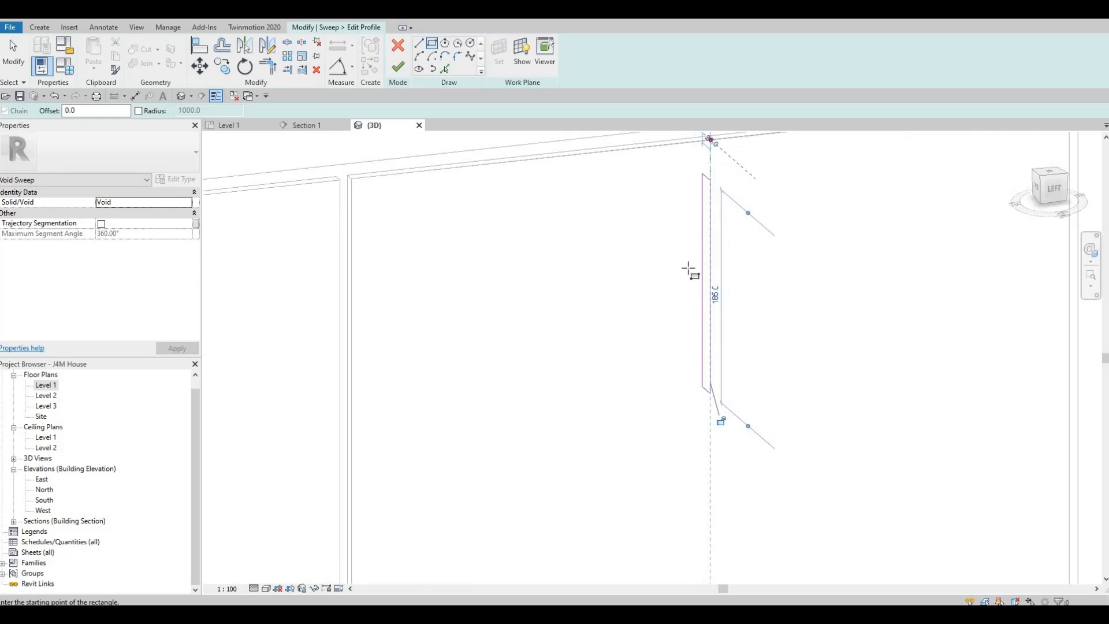
scroll(691, 271, "down", 1)
scroll(695, 231, "down", 1)
key("Escape")
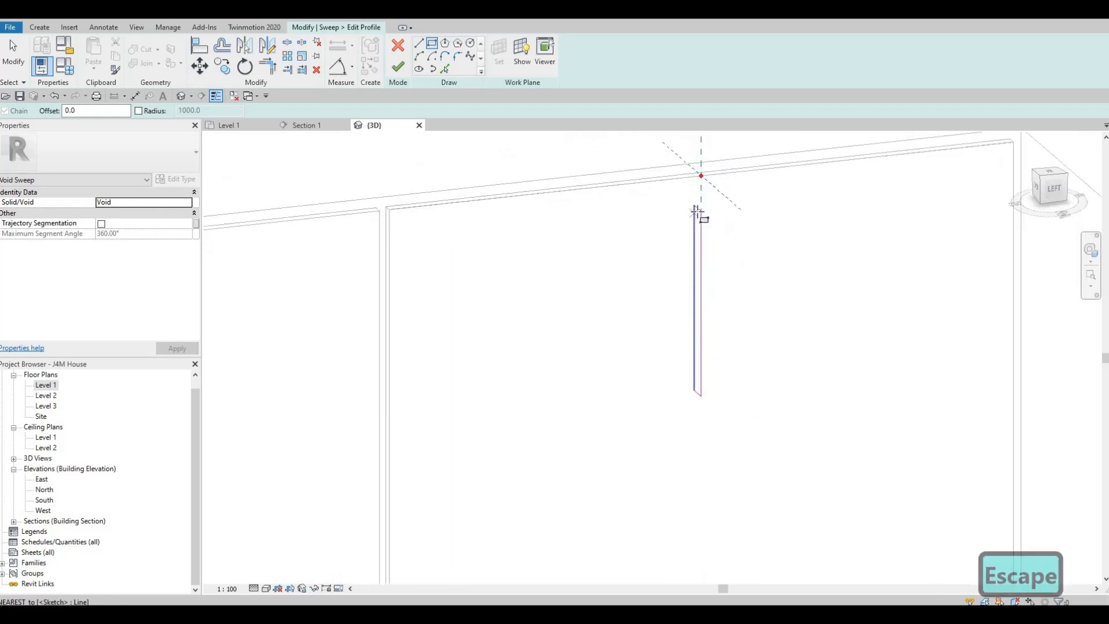
key("Escape")
key("Escape")
left_click(705, 312)
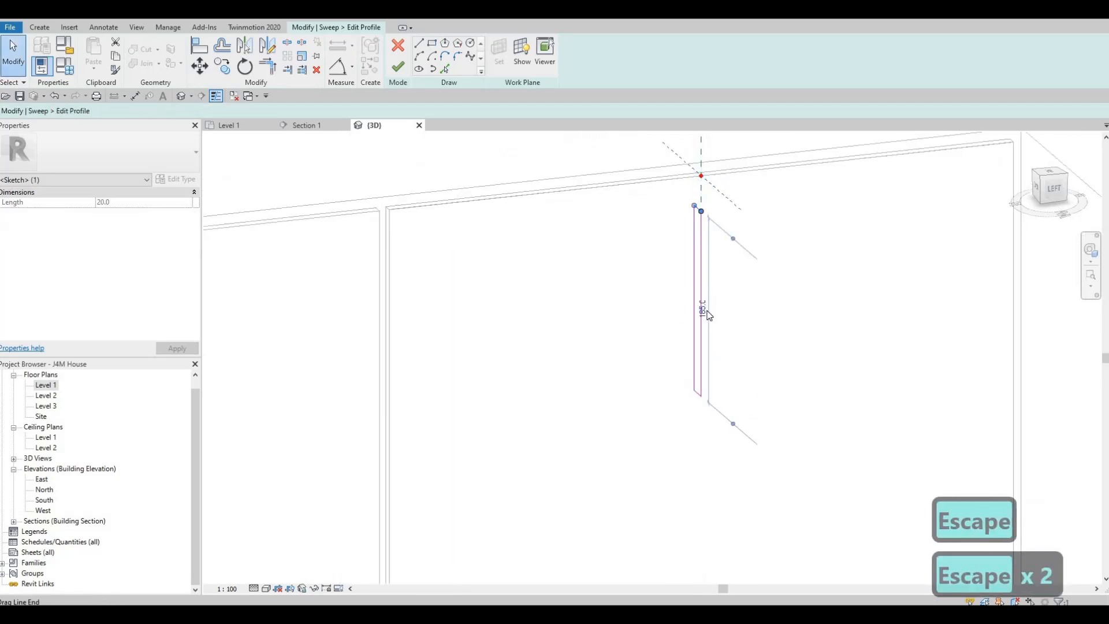
left_click(710, 336)
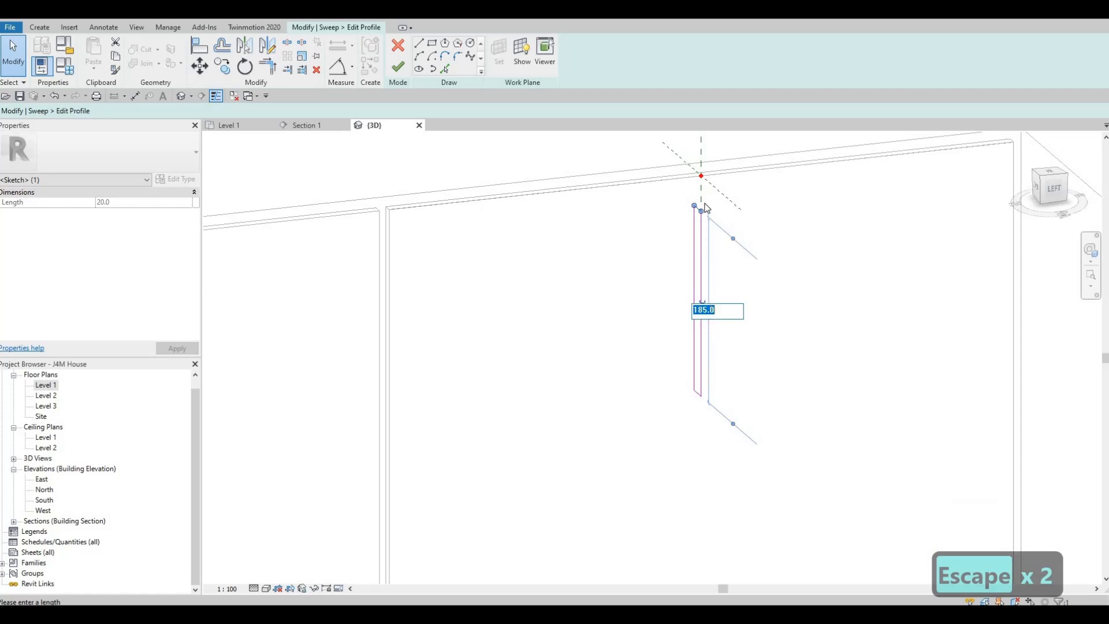
scroll(702, 206, "up", 1)
key("Return")
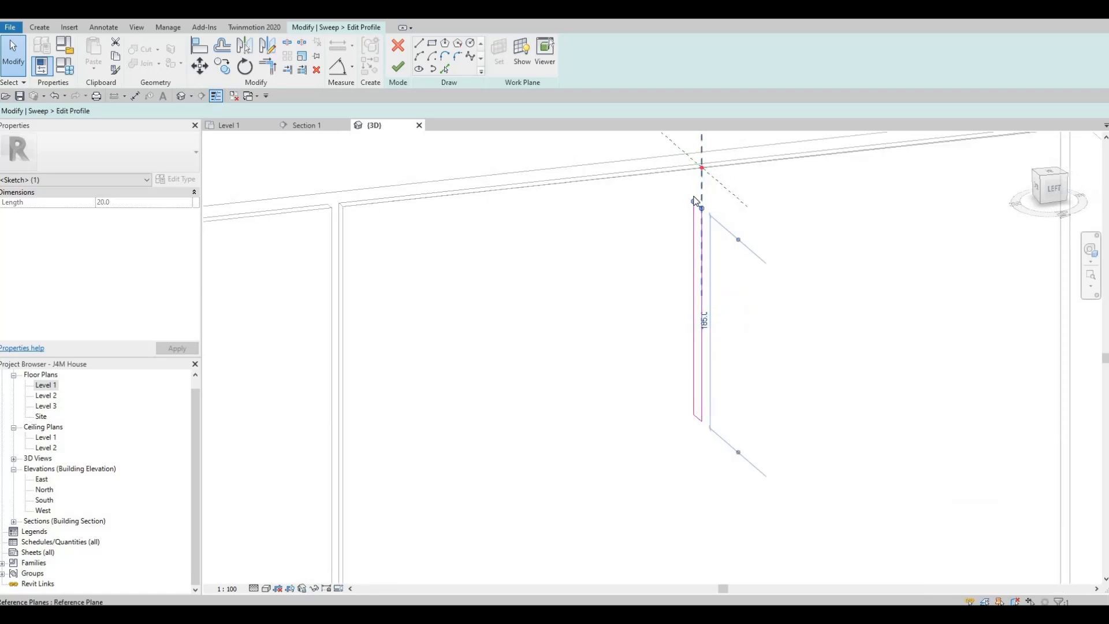
scroll(701, 209, "up", 1)
key("Escape")
key("Escape")
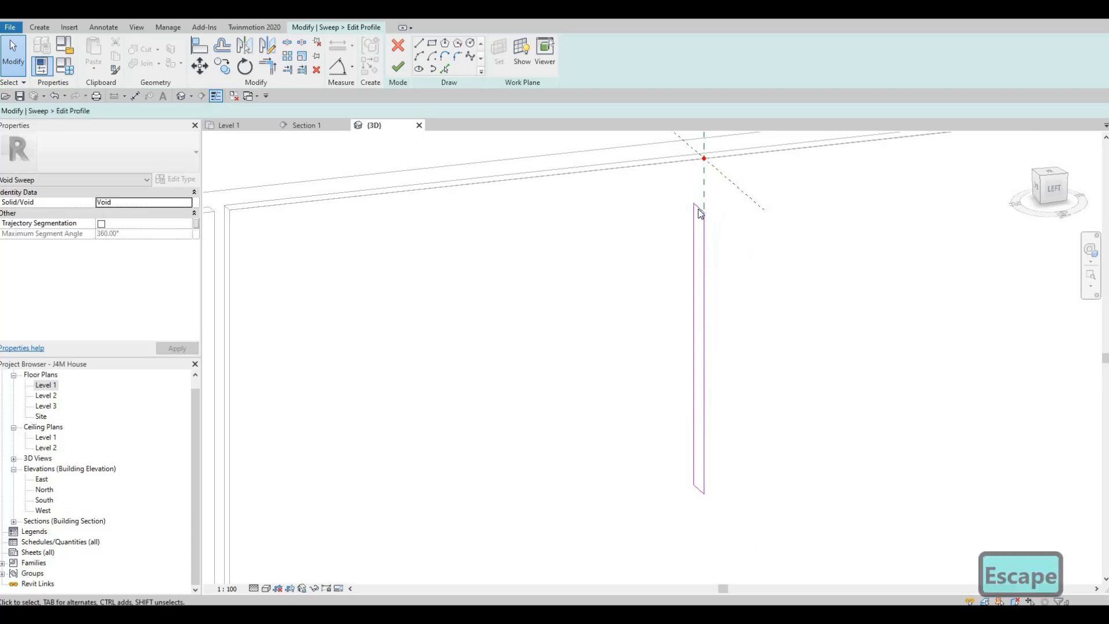
Step: Try to align the profile rectangle's upper edge with the horizontal reference plane through the path point
key("a")
key("l")
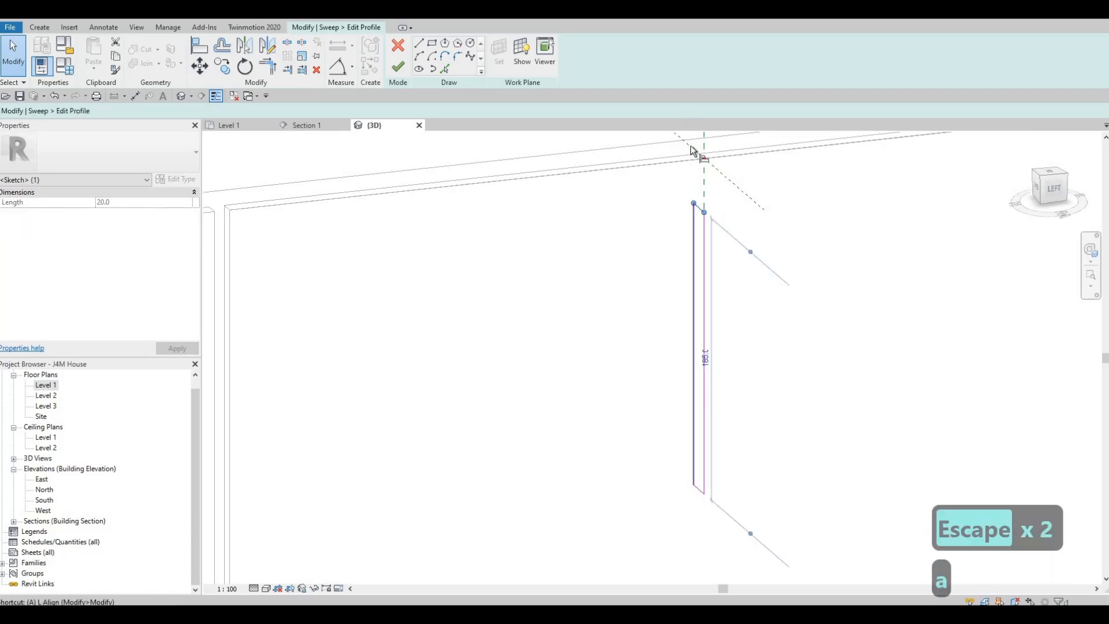
left_click(696, 211)
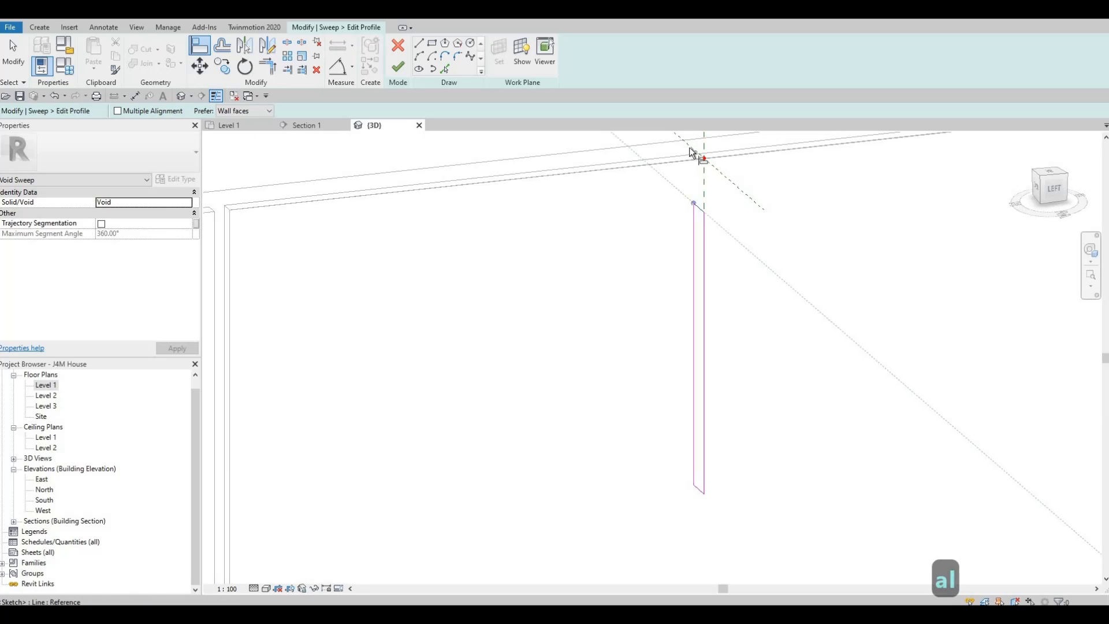
left_click(695, 203)
key("Escape")
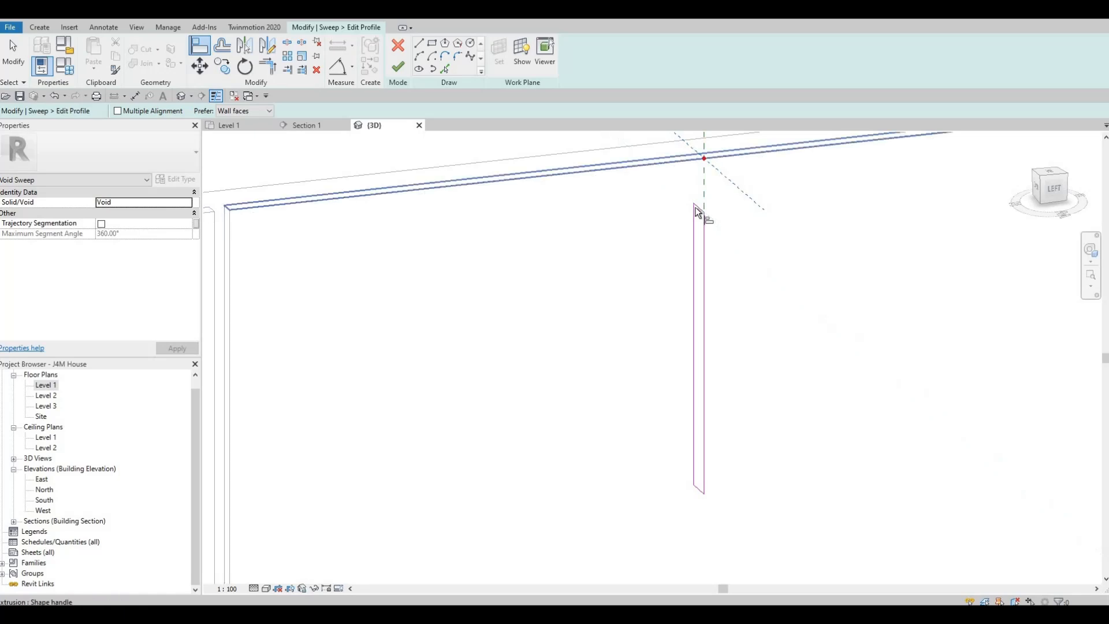
key("Escape")
key("Escape")
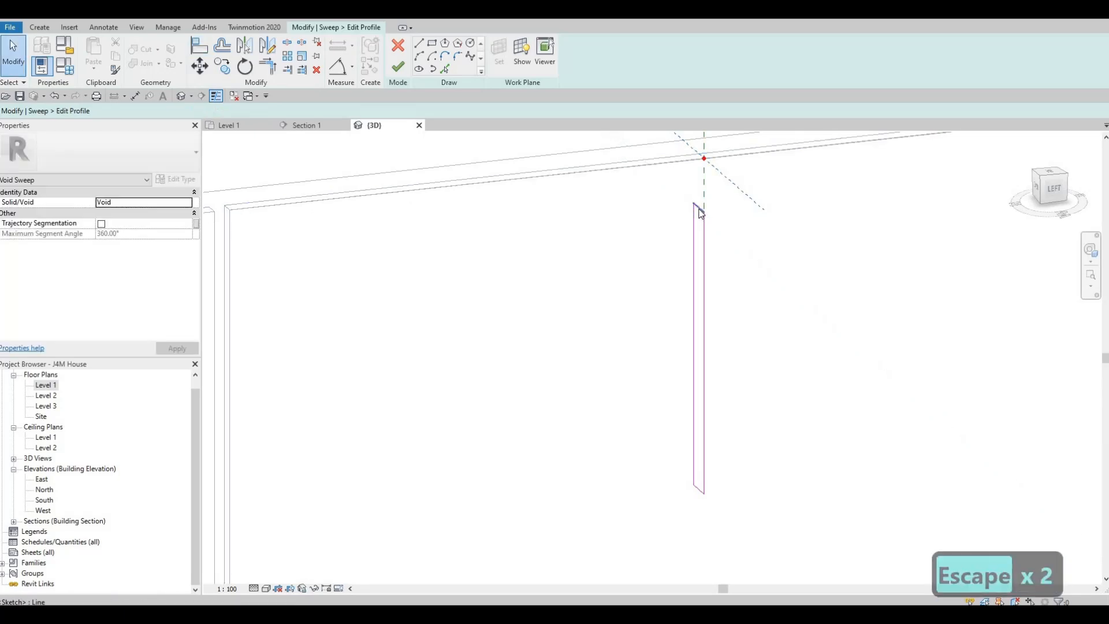
Step: Select the profile rectangle's whole chain of lines and delete it
left_click(699, 209)
key("Escape")
key("Tab")
left_click(697, 207)
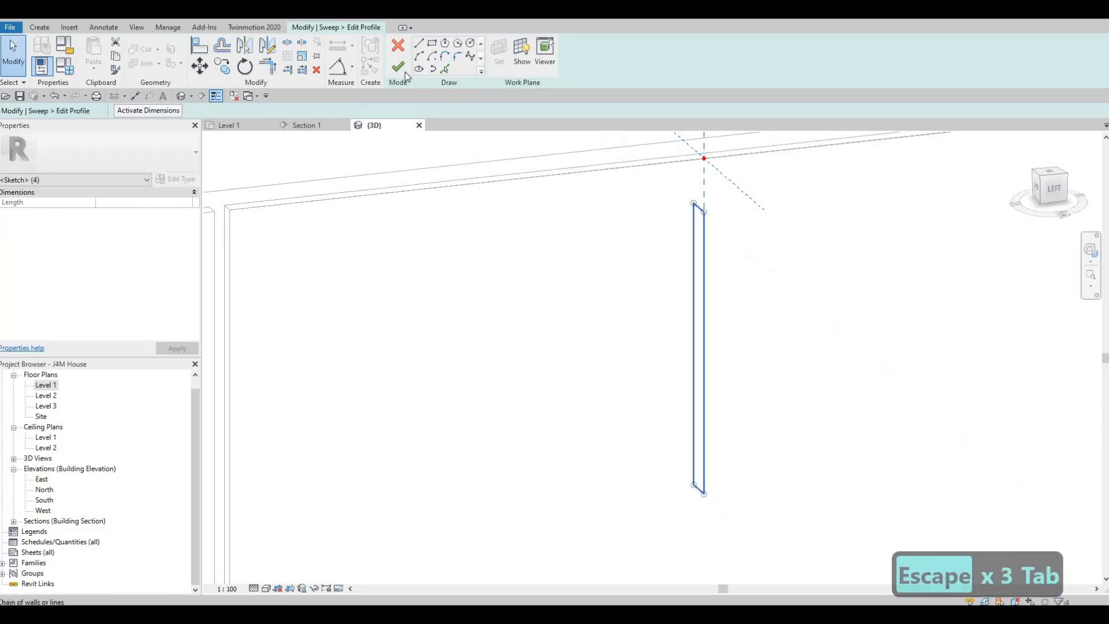
key("Delete")
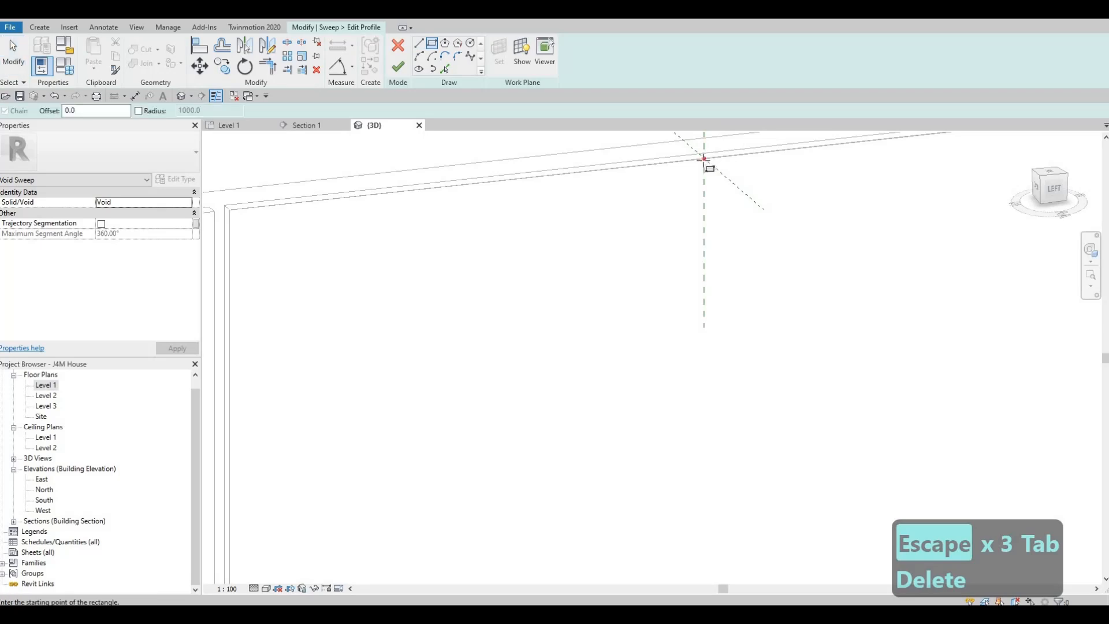
Step: Sketch a new profile rectangle about 15 mm wide and 220 mm tall, starting at the path's reference point
left_click(704, 157)
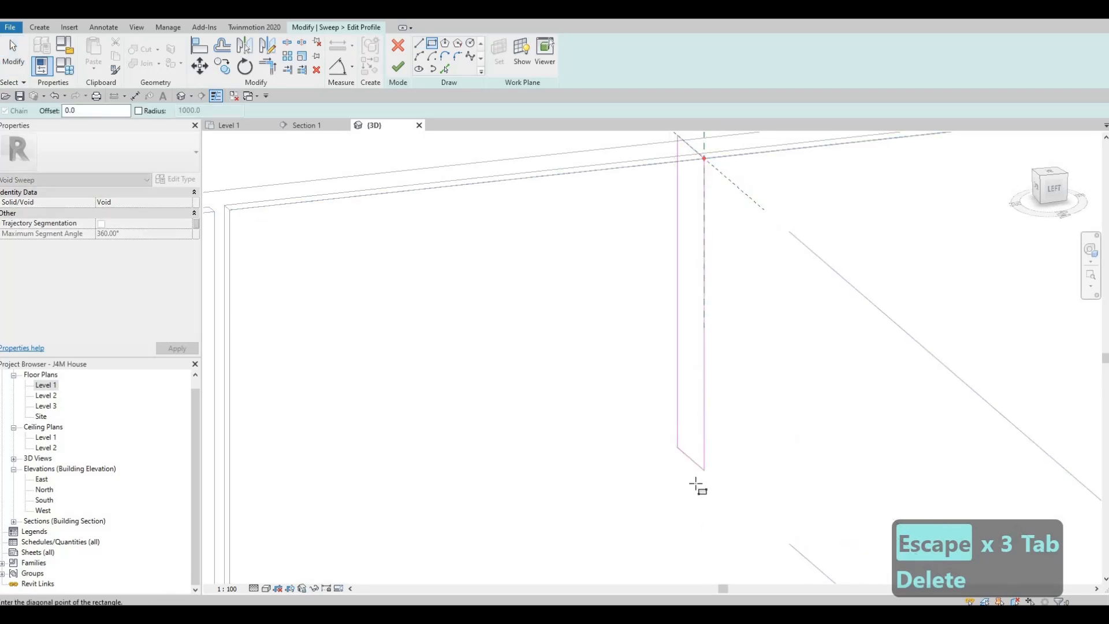
left_click(703, 331)
key("Escape")
key("Escape")
Step: Set the new profile rectangle's width to 5 mm
left_click(697, 322)
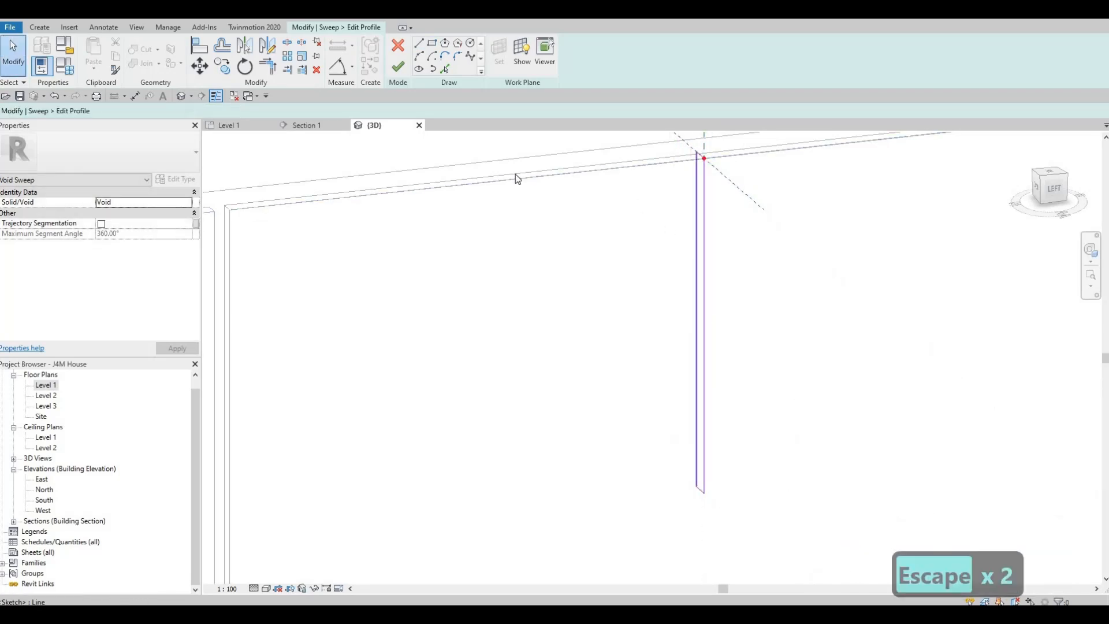
middle_click_drag(706, 147, 709, 296)
left_click(708, 280)
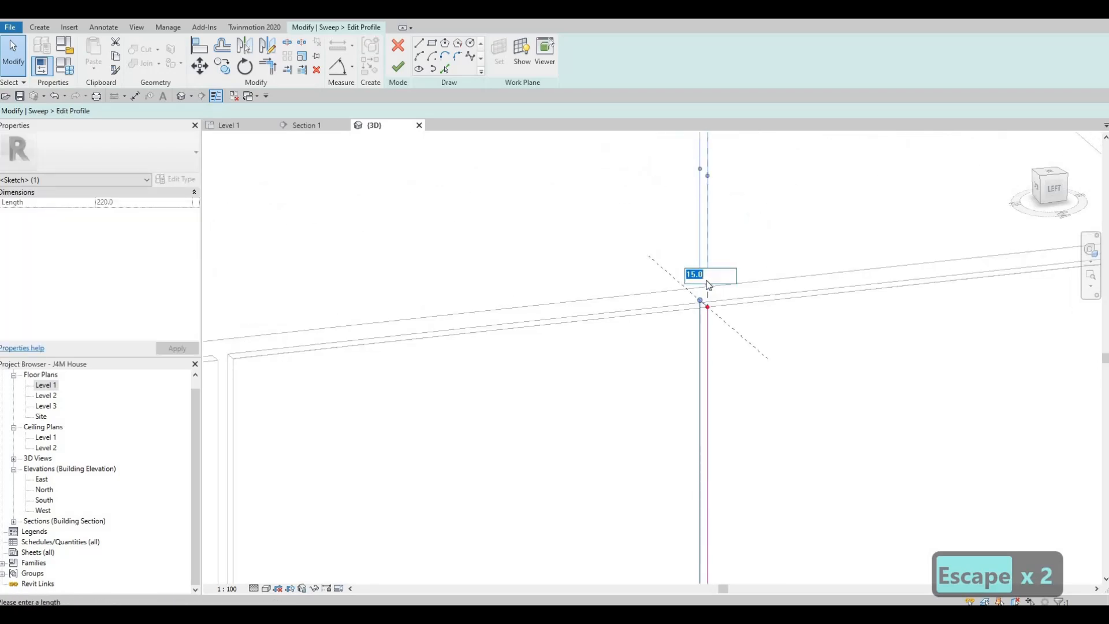
type("5")
key("Return")
key("Escape")
Step: Try to move the narrow rectangle's upper edge, then undo the move
scroll(708, 263, "up", 3)
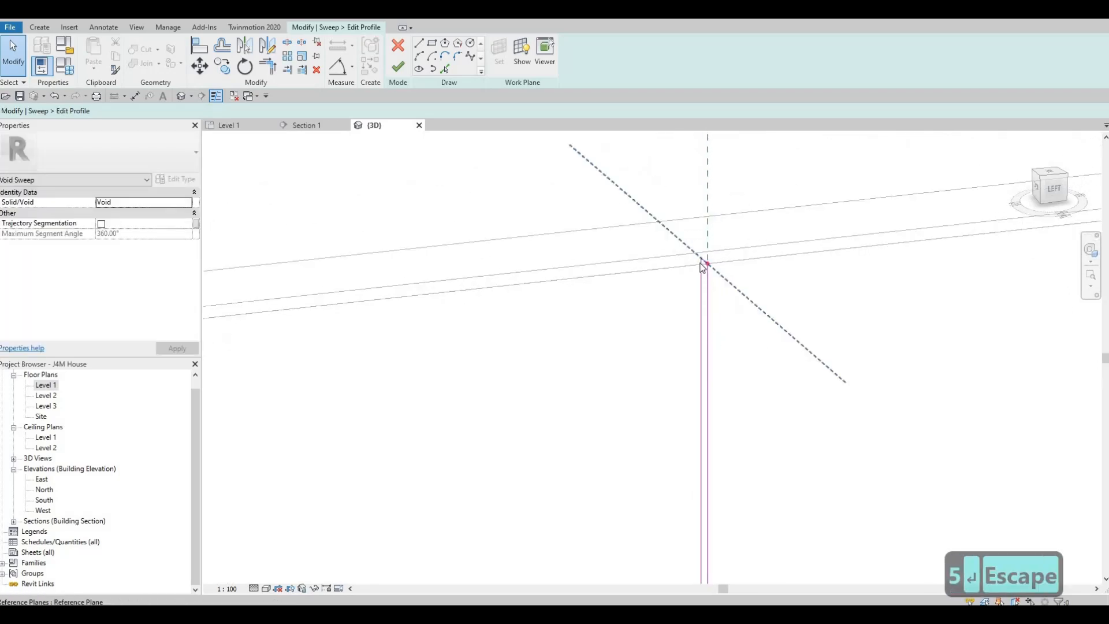
scroll(701, 265, "up", 2)
left_click(702, 265)
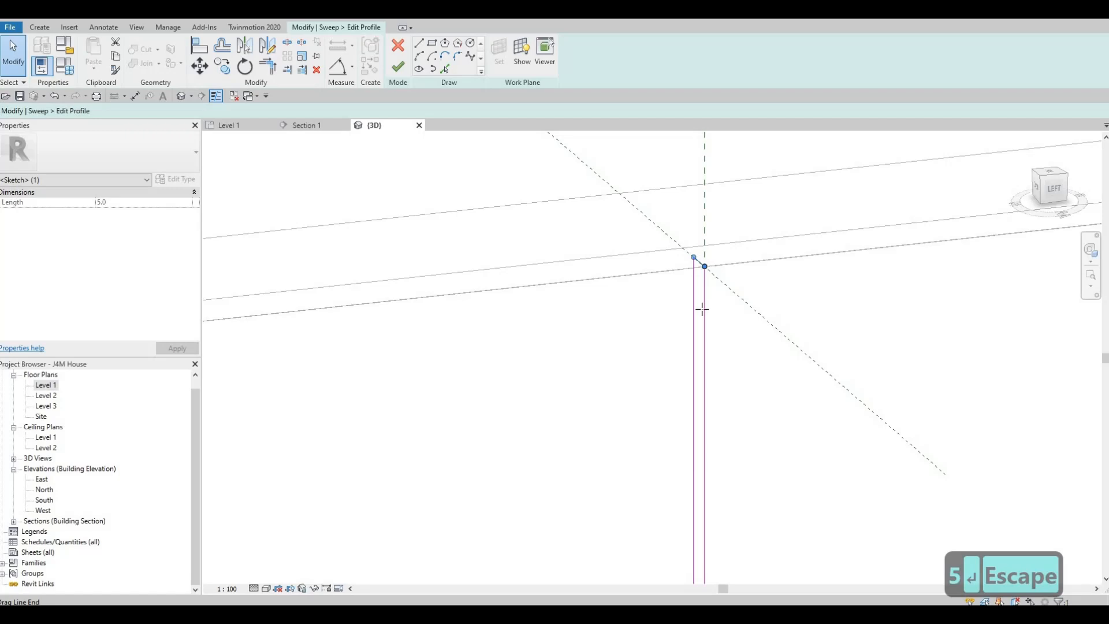
left_click_drag(702, 309, 703, 310)
key("ctrl+z")
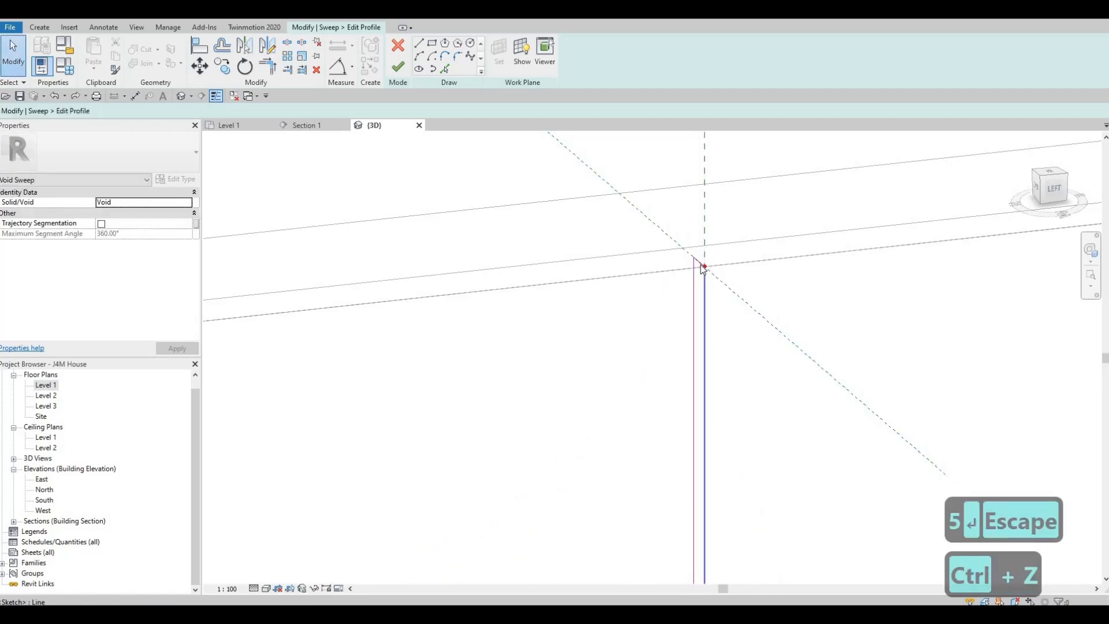
Step: Move the narrow profile rectangle's upper edge down, away from the path's reference point
left_click(699, 262)
scroll(742, 199, "down", 2)
middle_click_drag(741, 199, 724, 247)
scroll(724, 248, "down", 1)
mouse_move(722, 370)
middle_mouse_down()
mouse_move(724, 248)
mouse_move(787, 275)
mouse_move(874, 275)
mouse_move(770, 265)
mouse_move(760, 166)
middle_mouse_up()
scroll(723, 248, "down", 5)
scroll(715, 184, "up", 3)
scroll(739, 205, "up", 2)
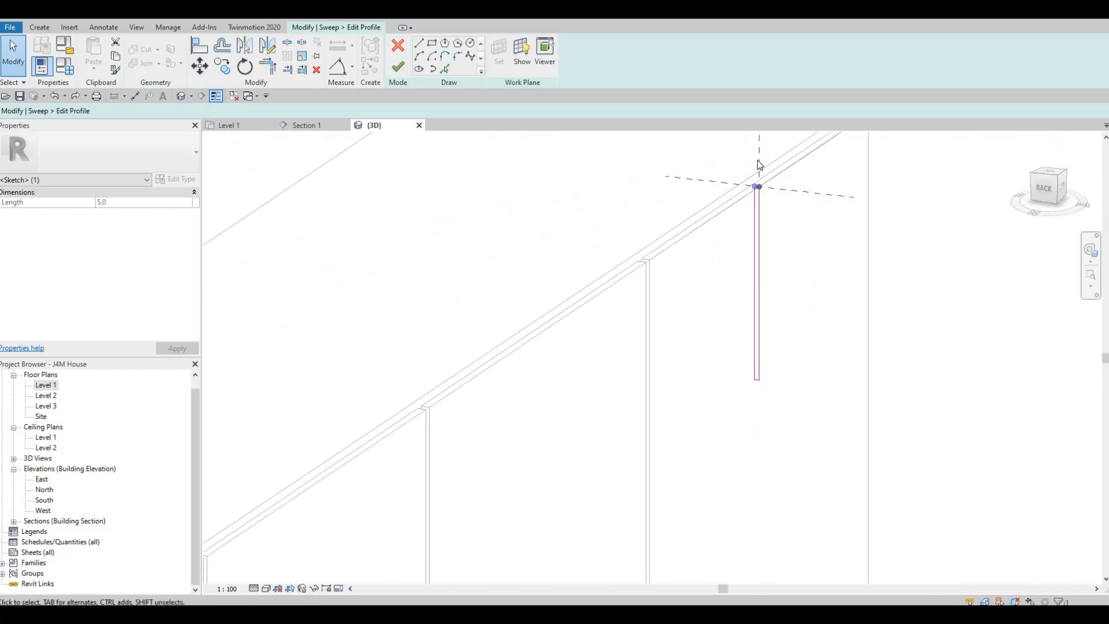
scroll(769, 196, "up", 4)
key("Escape")
key("Escape")
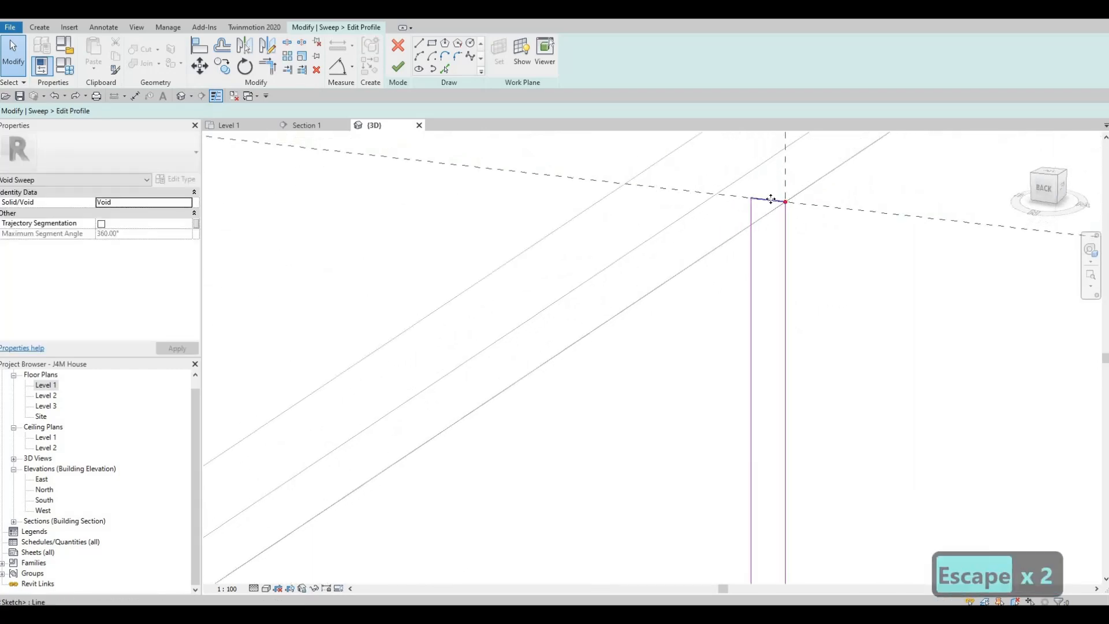
left_click(770, 199)
left_click_drag(770, 199, 771, 370)
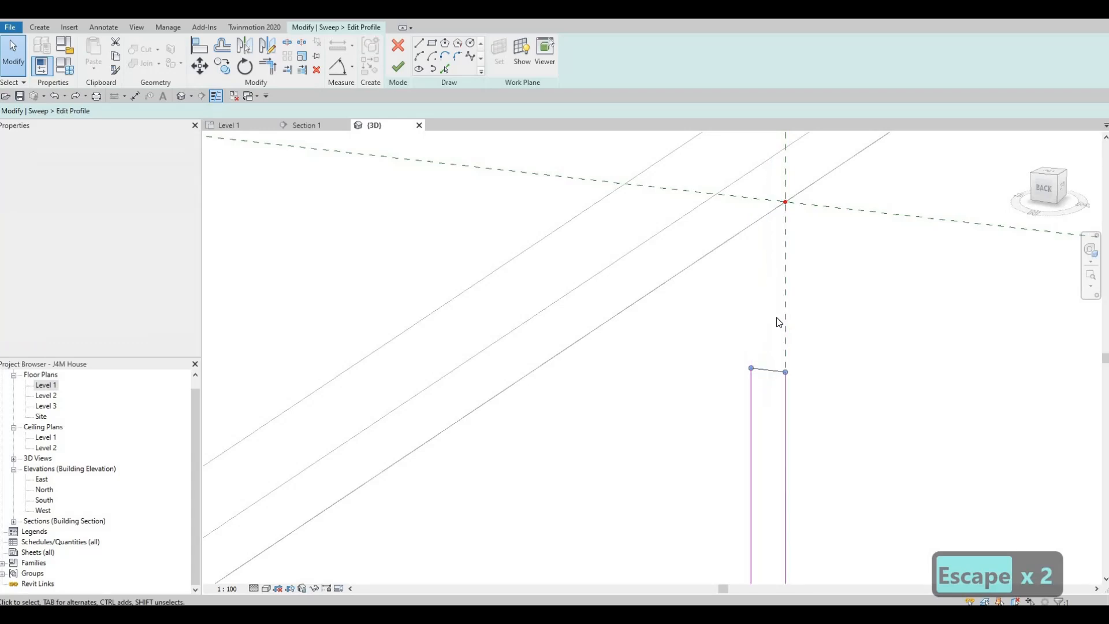
Step: Reselect the profile rectangle's upper edge and lower it further along the vertical reference plane
scroll(774, 318, "down", 5)
key("Escape")
key("Escape")
key("Escape")
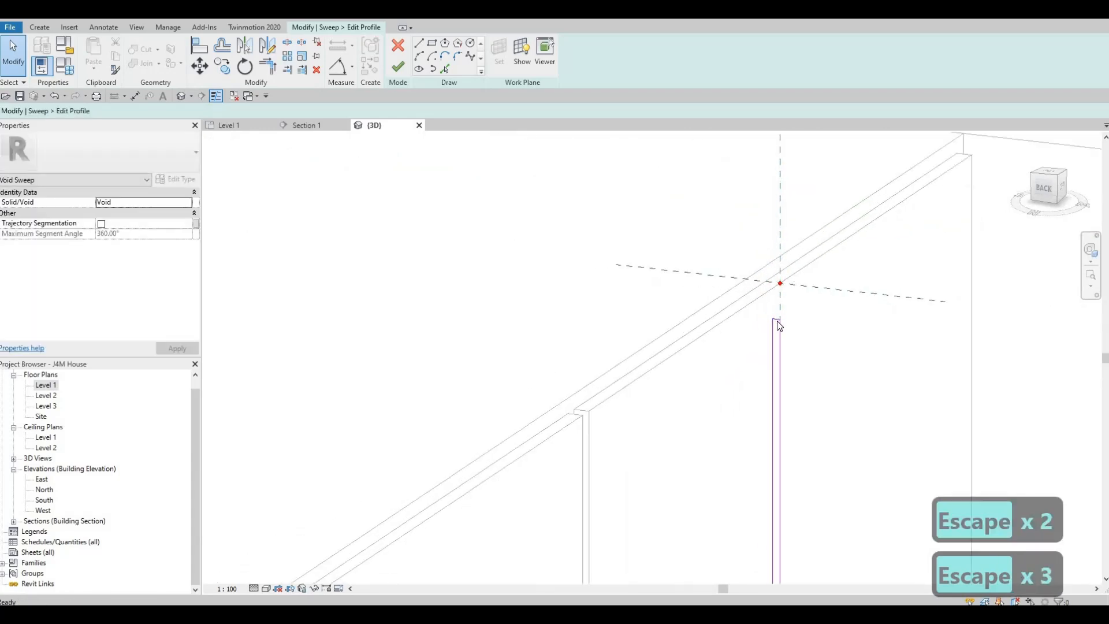
key("Escape")
scroll(778, 318, "up", 4)
left_click(777, 318)
scroll(775, 313, "down", 3)
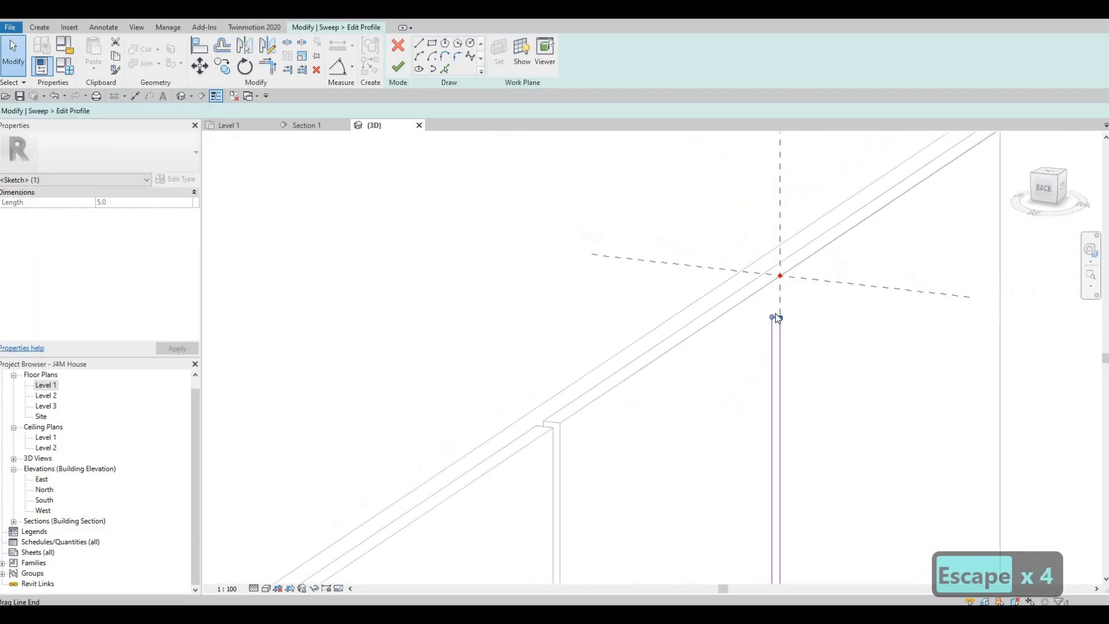
scroll(778, 183, "down", 3)
scroll(778, 171, "up", 4)
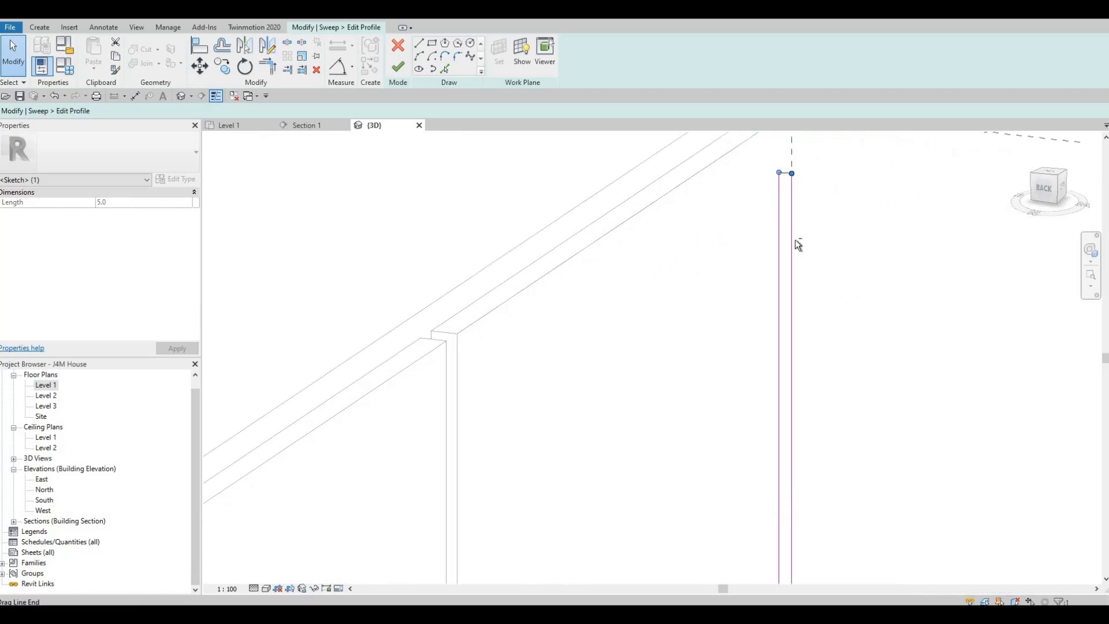
mouse_move(797, 243)
middle_mouse_down("shift")
mouse_move(834, 193)
mouse_move(838, 227)
mouse_move(782, 181)
mouse_move(764, 191)
middle_mouse_up("shift")
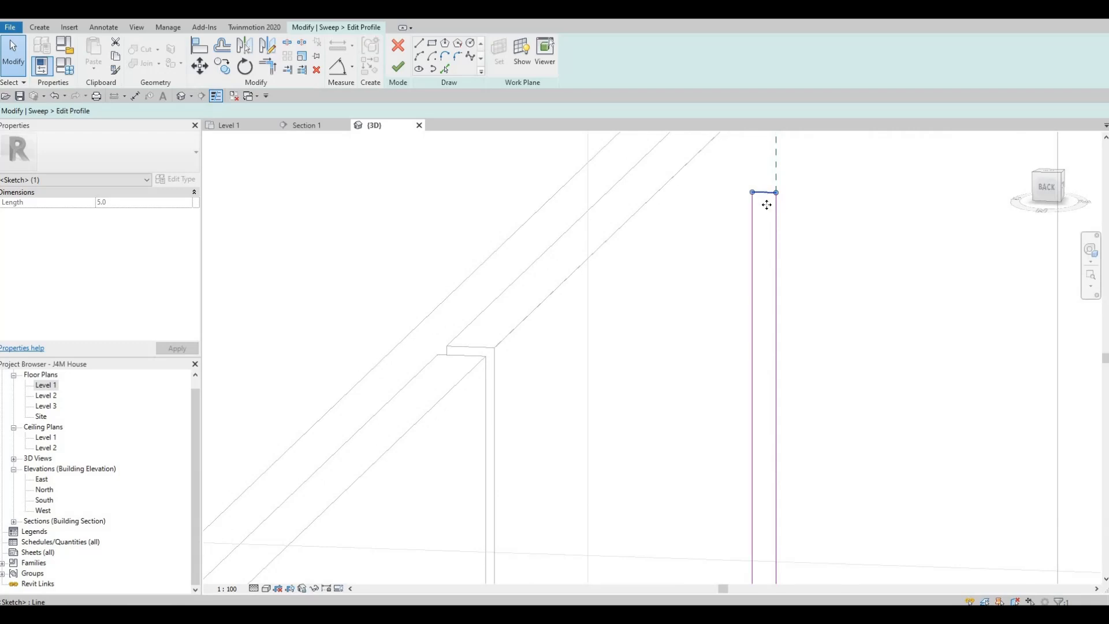
left_click_drag(774, 312, 775, 254)
scroll(775, 254, "down", 4)
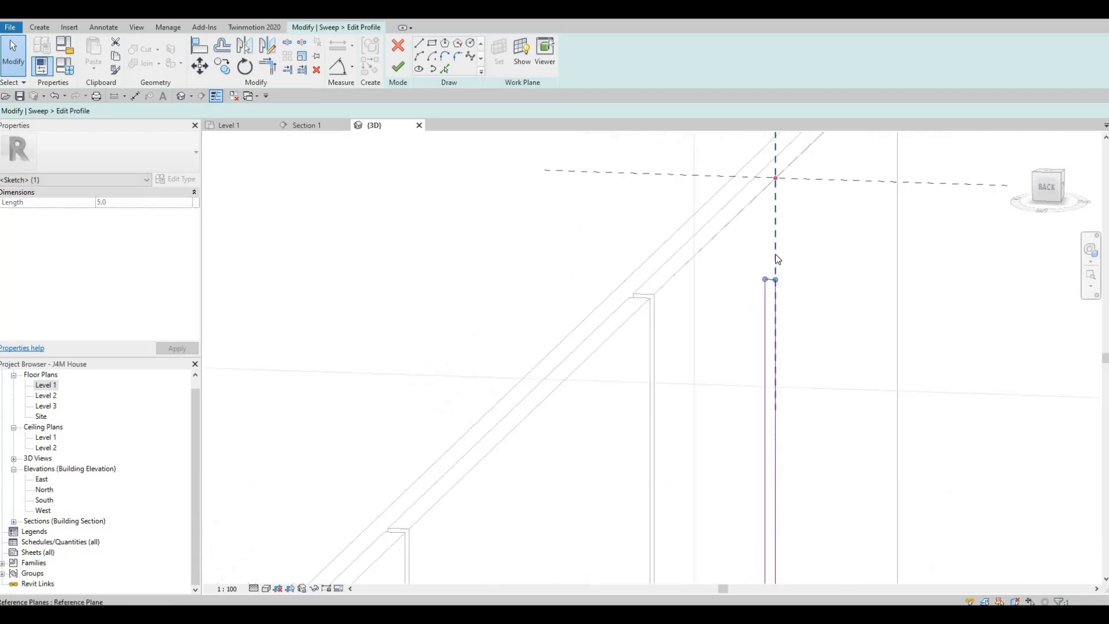
Step: Discard the profile sketch and the entire void sweep
key("Escape")
key("Escape")
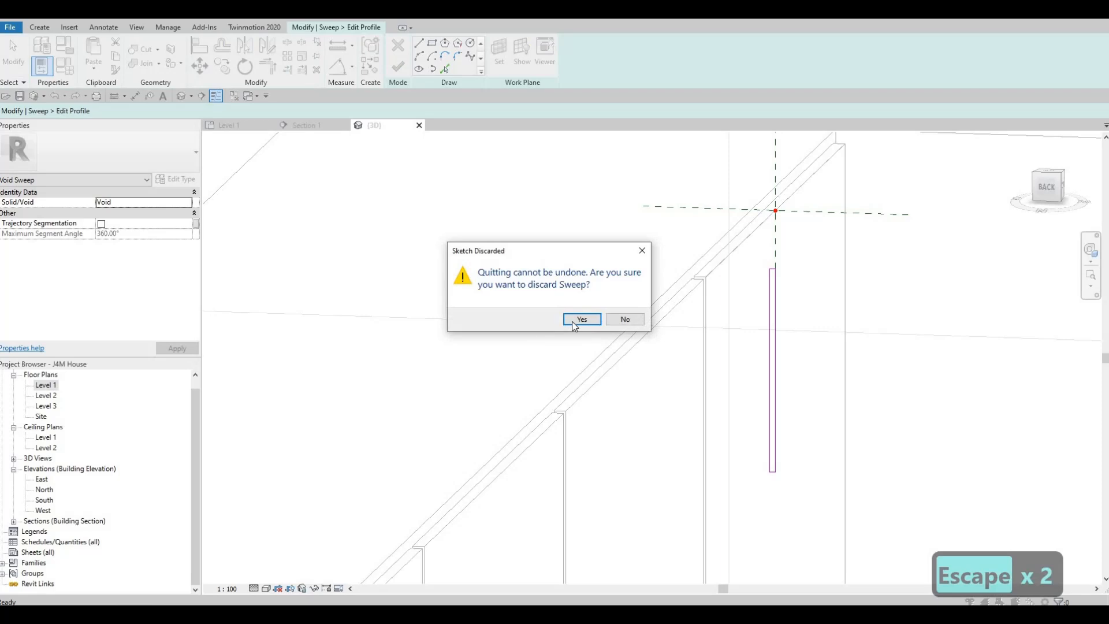
left_click(575, 318)
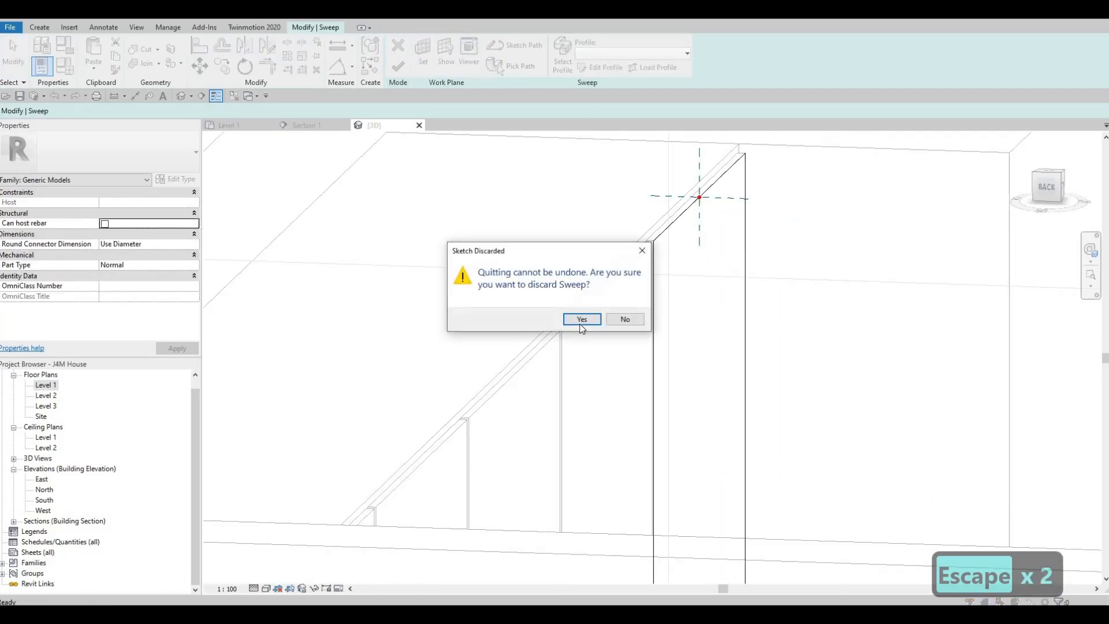
key("Escape")
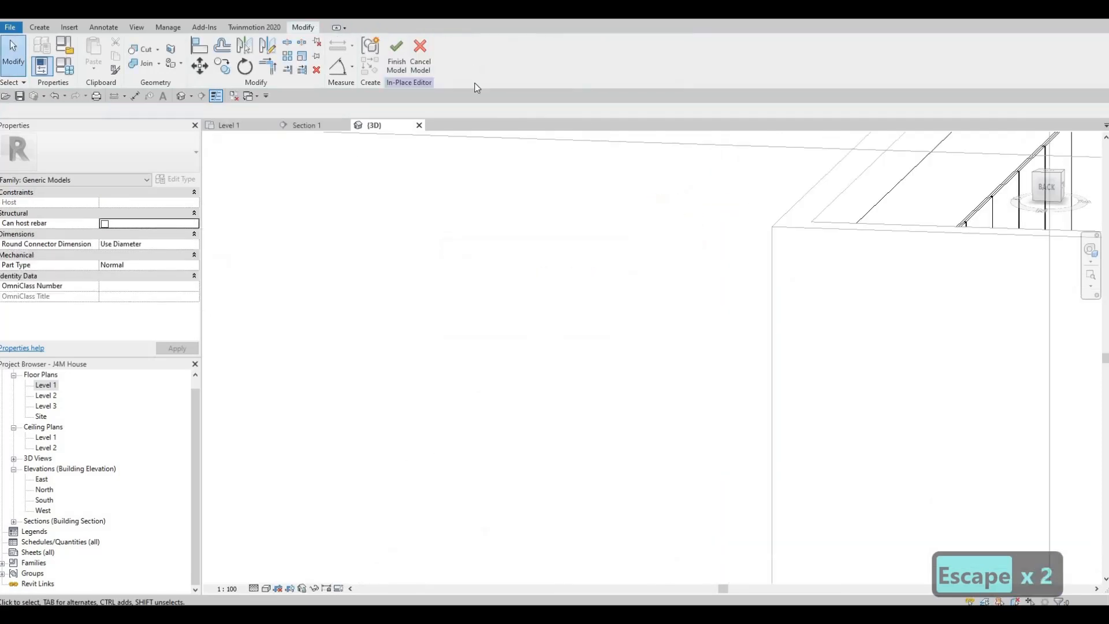
Step: Exit the in-place model, reopen the upper cabinet for in-place editing and select its door panel extrusion
left_click(426, 52)
middle_click_drag(740, 252, 751, 205, "shift")
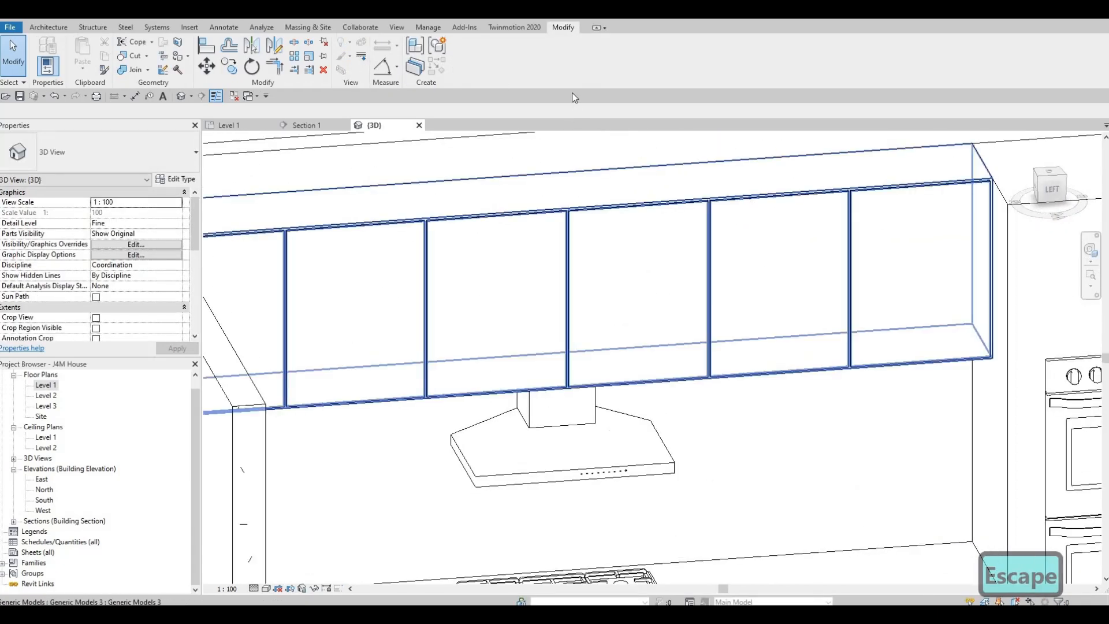
left_click(465, 63)
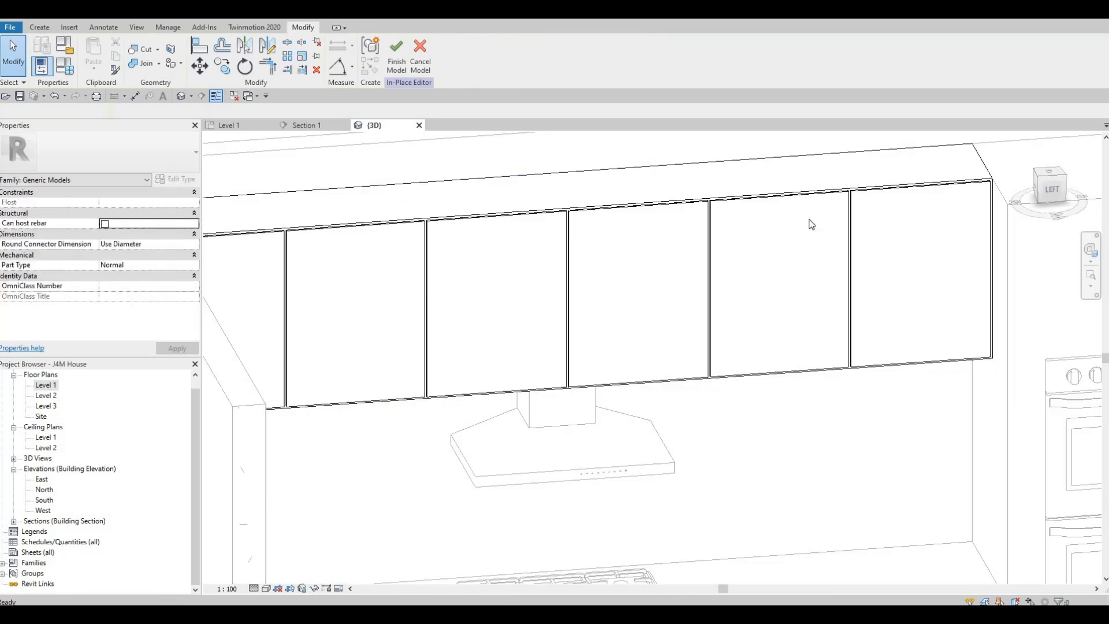
left_click(513, 160)
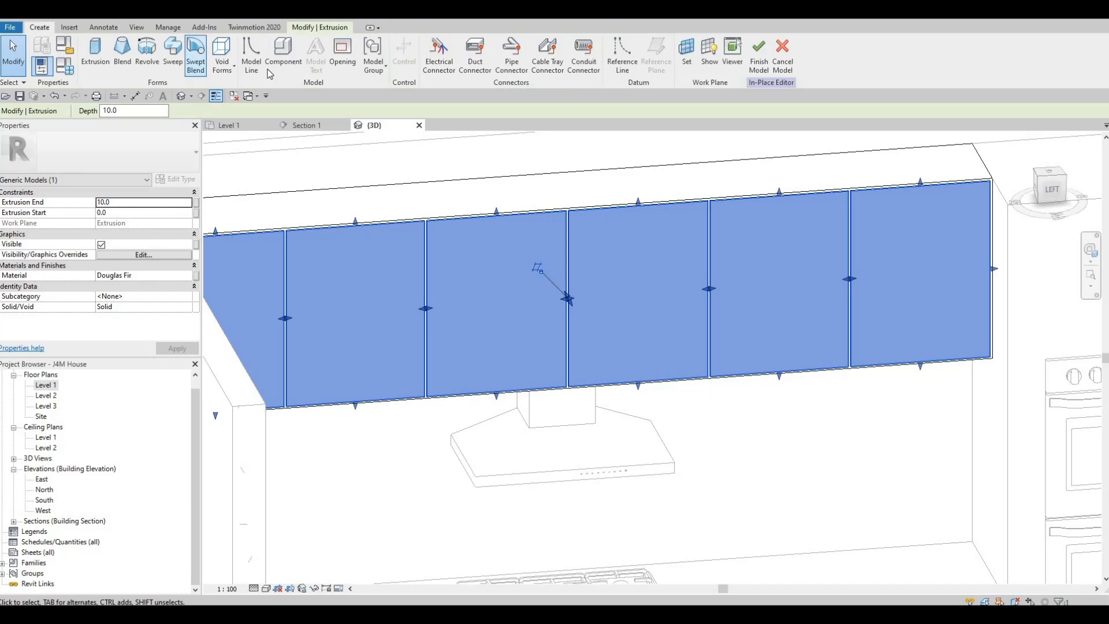
Step: Start a void extrusion and switch to the Section 1 view with the rectangle sketch tool
left_click(222, 58)
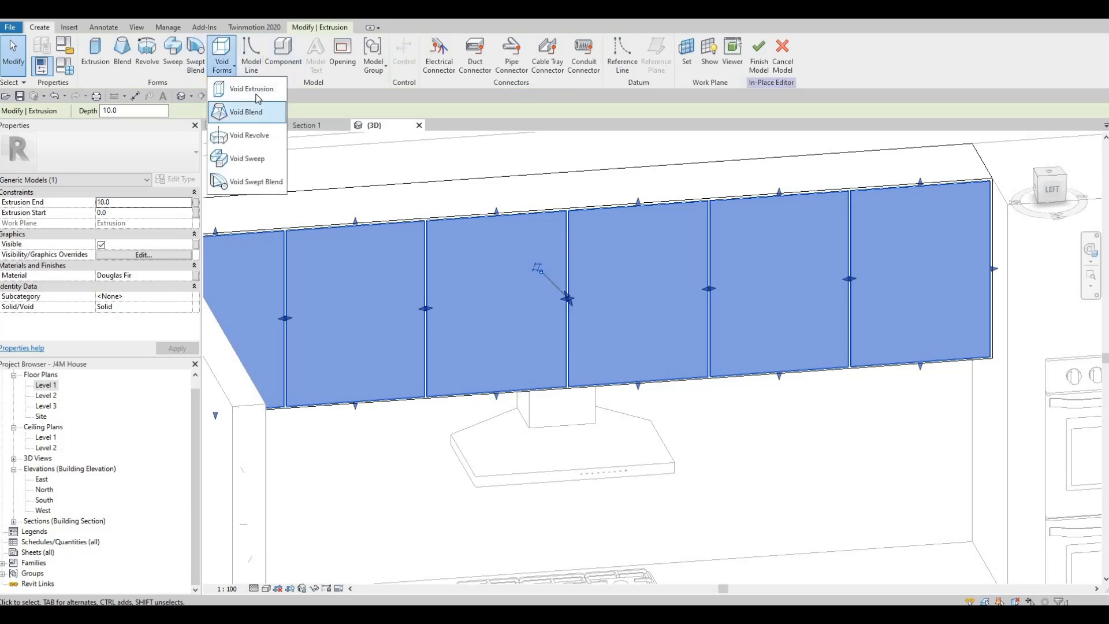
left_click(254, 91)
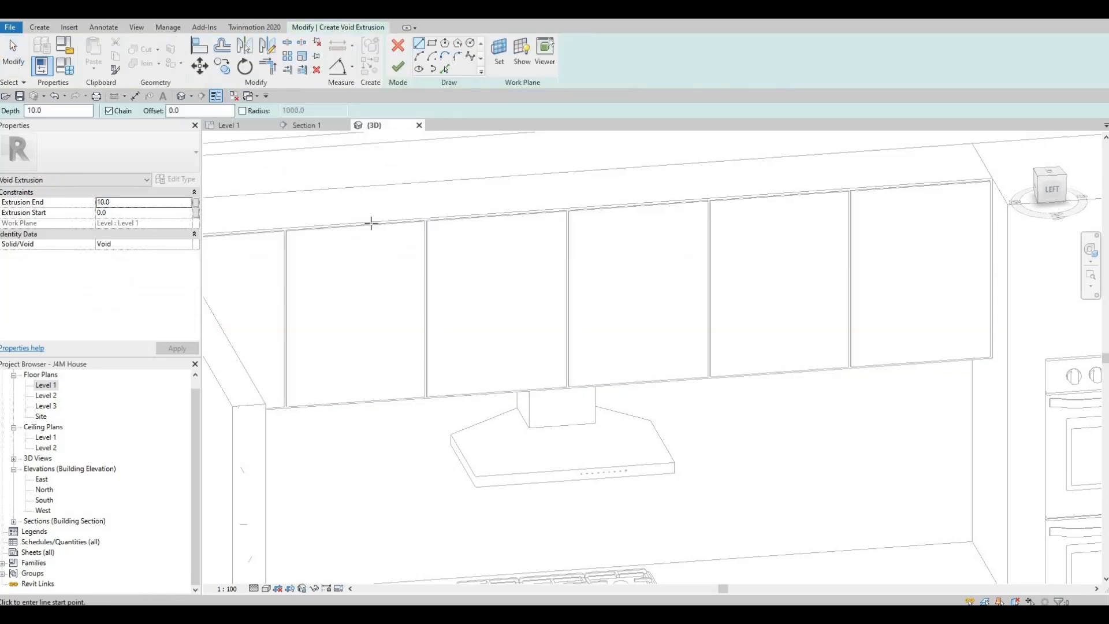
left_click(312, 126)
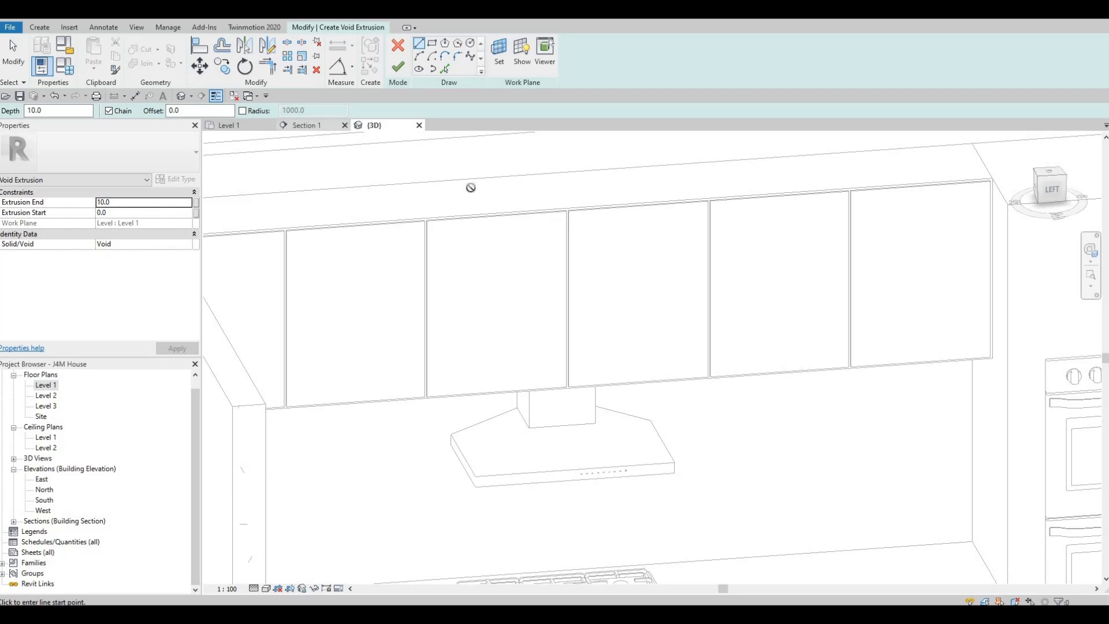
scroll(495, 312, "down", 2)
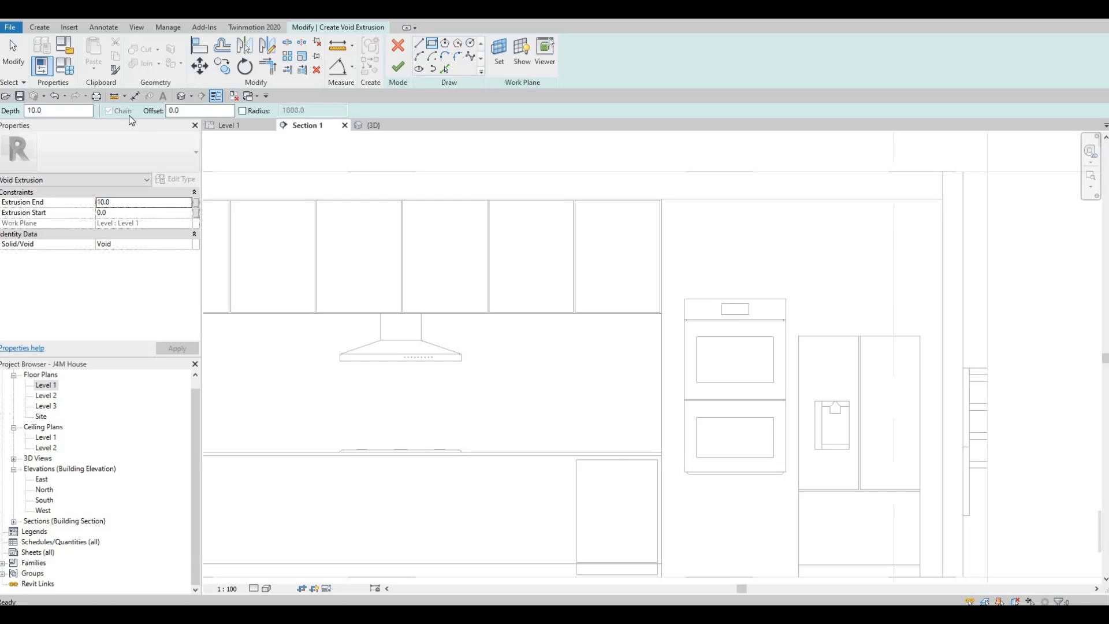
Step: Try to sketch a rectangle with a 40 mm offset on the rightmost cabinet door panel
left_click_drag(184, 111, 127, 115)
type("40")
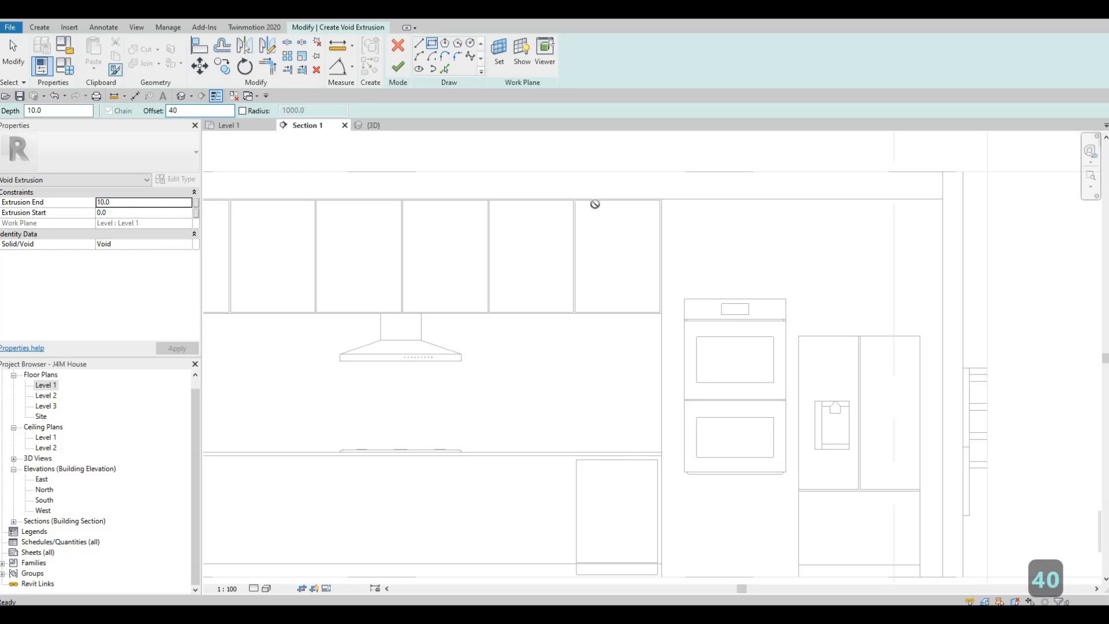
key("Return")
scroll(581, 200, "up", 4)
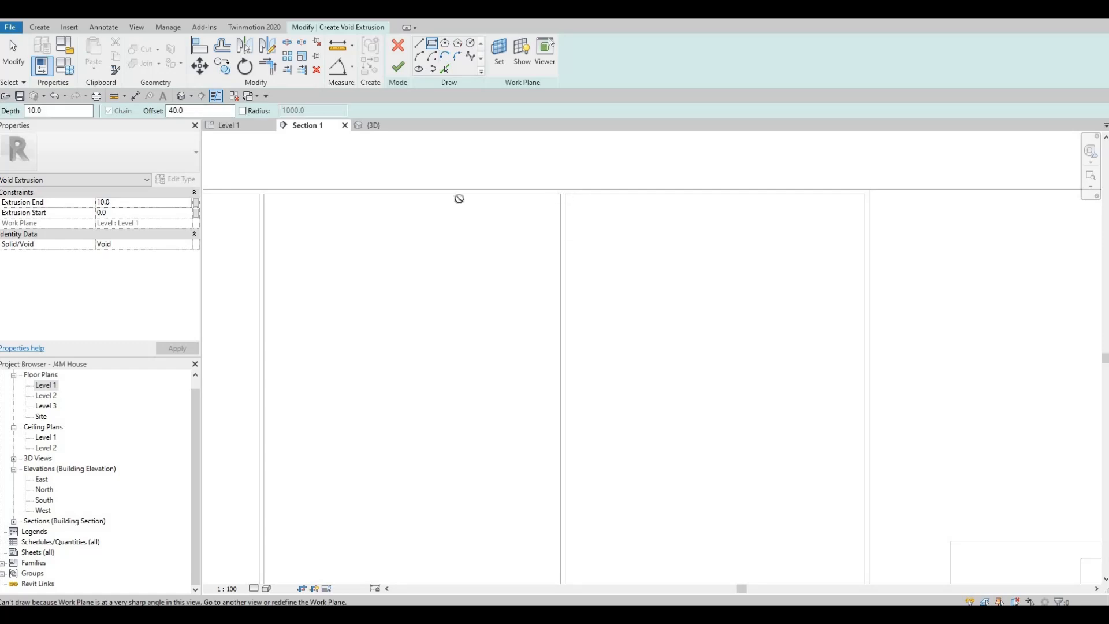
left_click(598, 249)
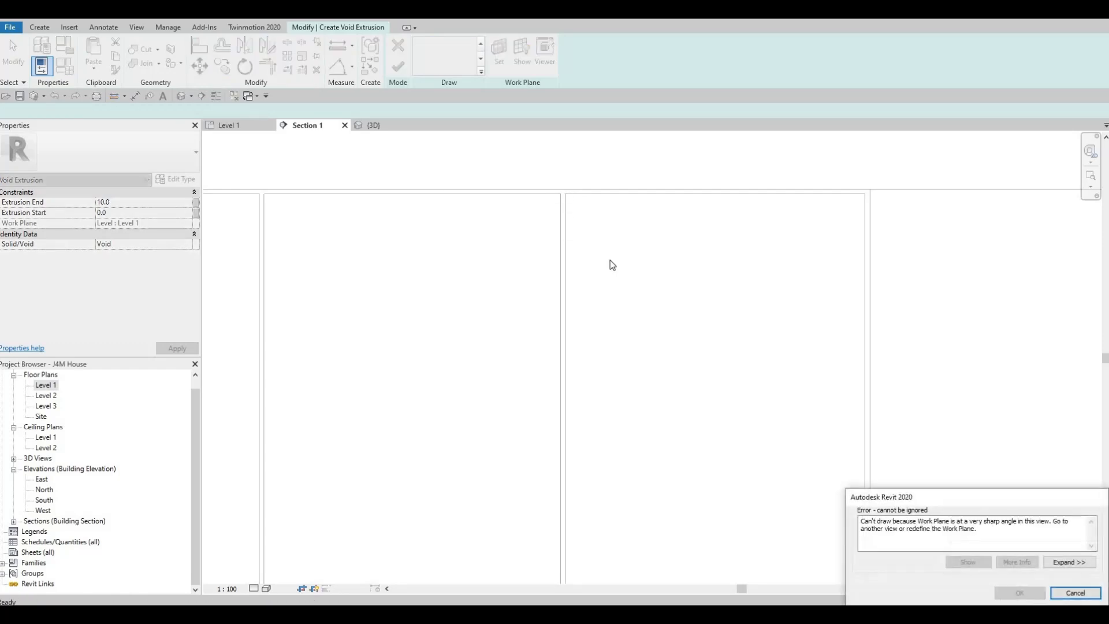
scroll(608, 235, "up", 3)
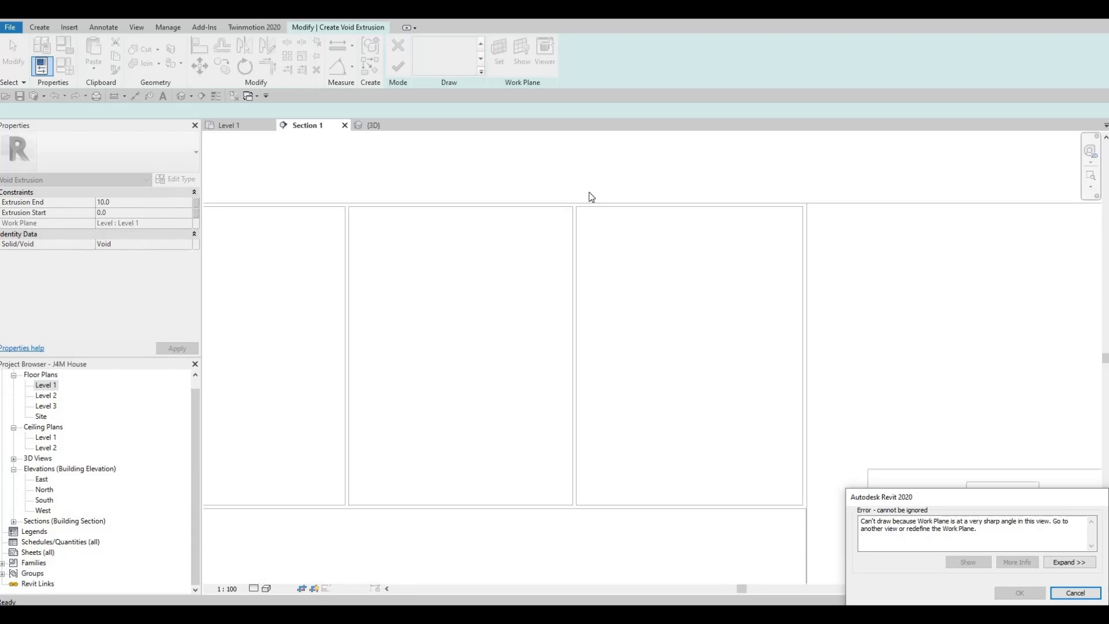
key("Escape")
Step: Set the void extrusion's work plane by picking the face of the door panels
left_click(499, 53)
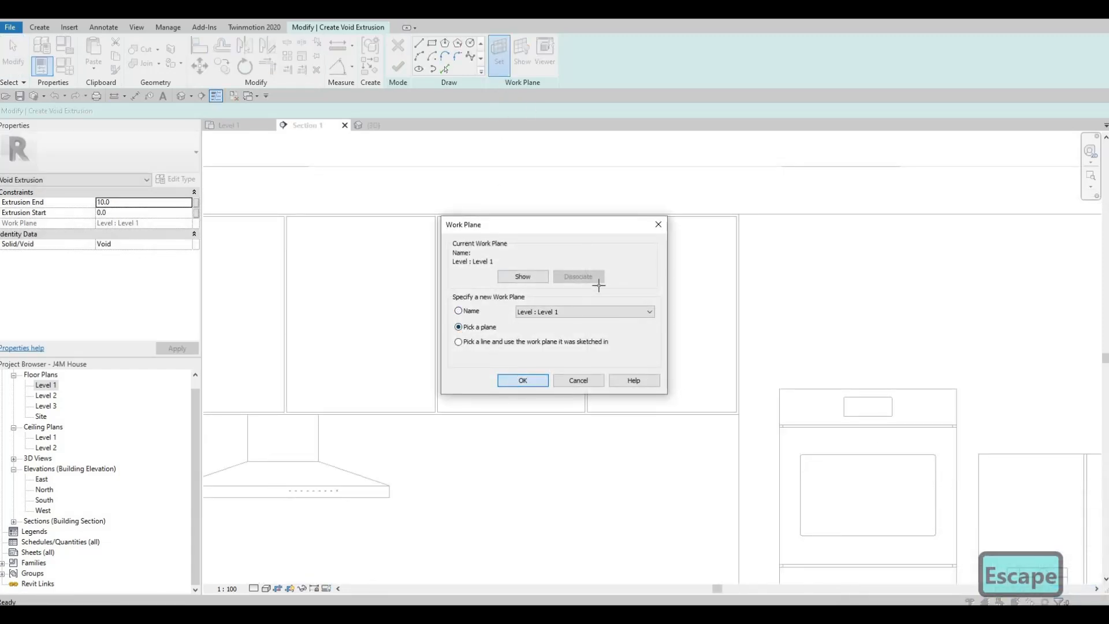
key("Return")
left_click(587, 272)
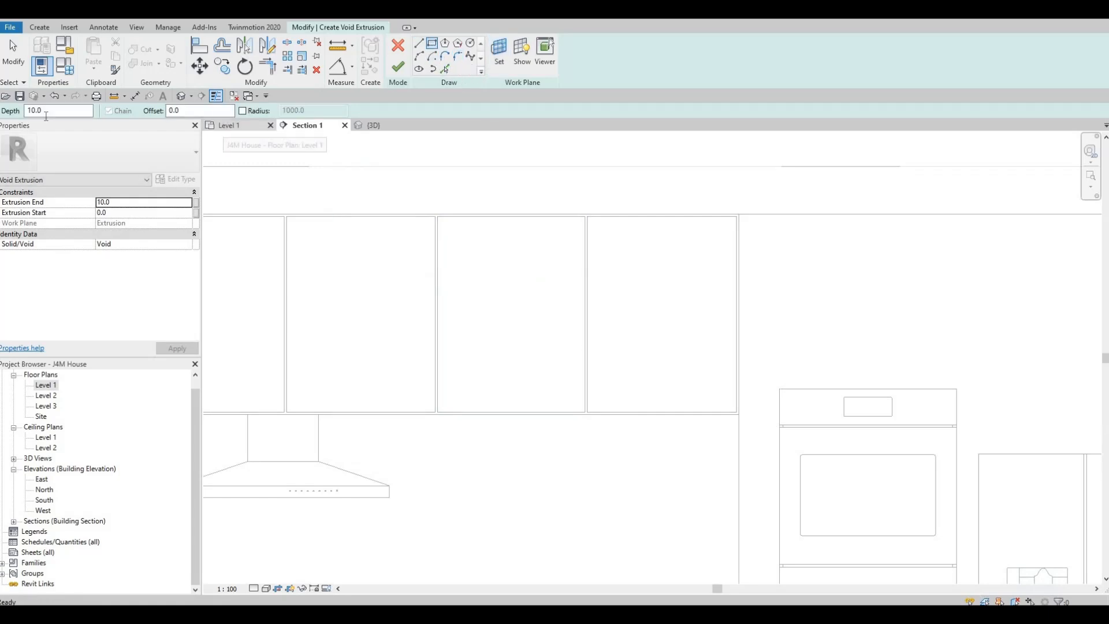
Step: Set the rectangle's sketch offset to 40 mm
left_click_drag(194, 110, 165, 110)
type("40")
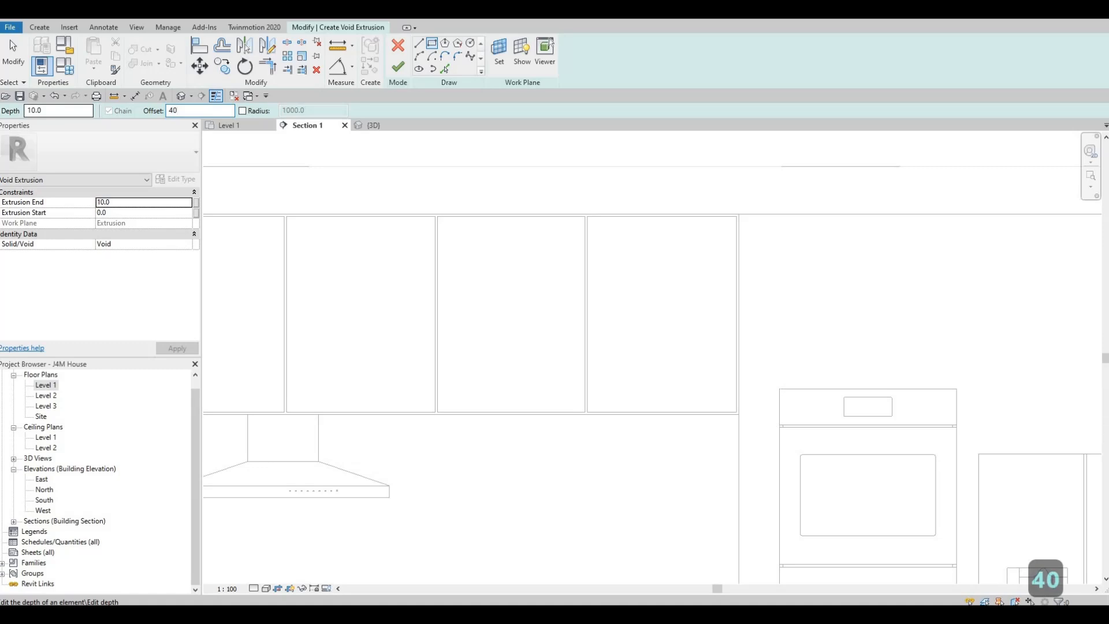
key("Return")
scroll(576, 218, "up", 2)
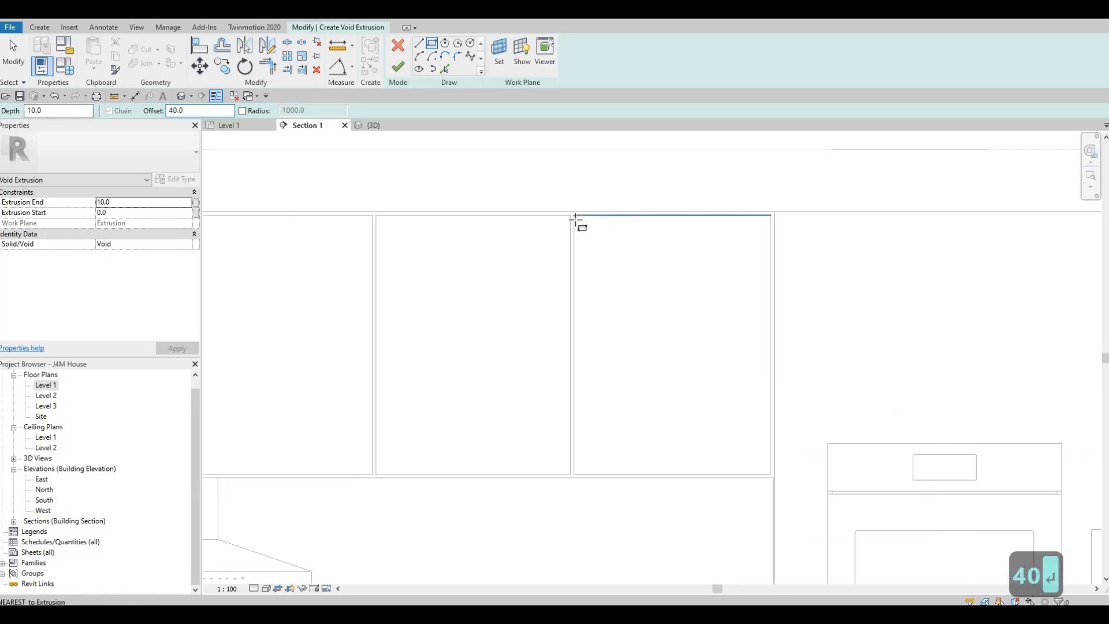
scroll(572, 217, "up", 2)
left_click(555, 215)
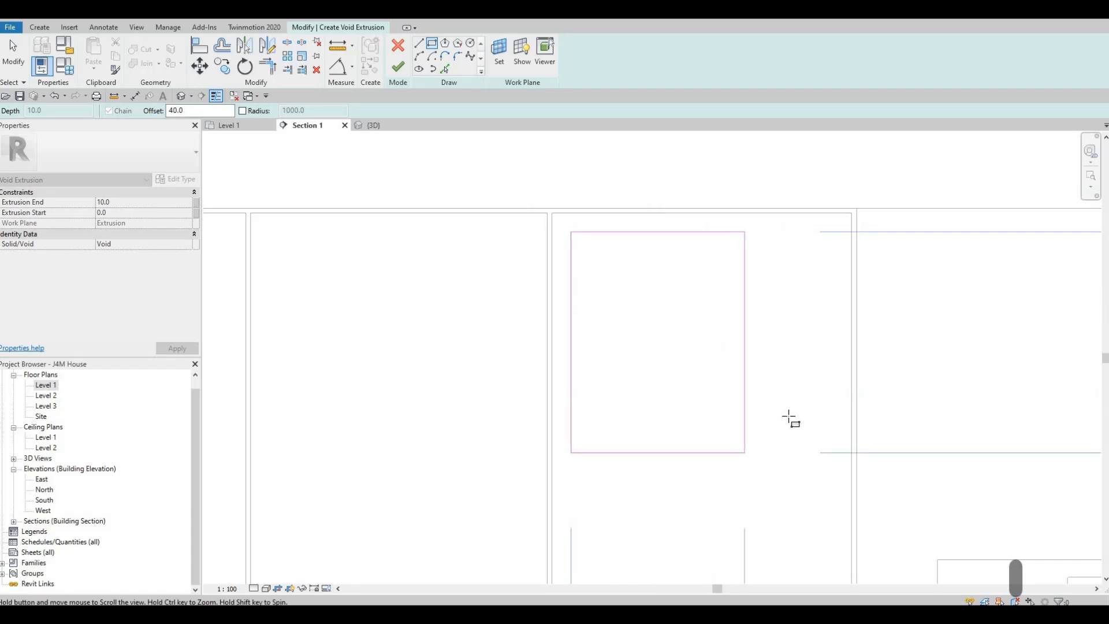
scroll(789, 430, "down", 1)
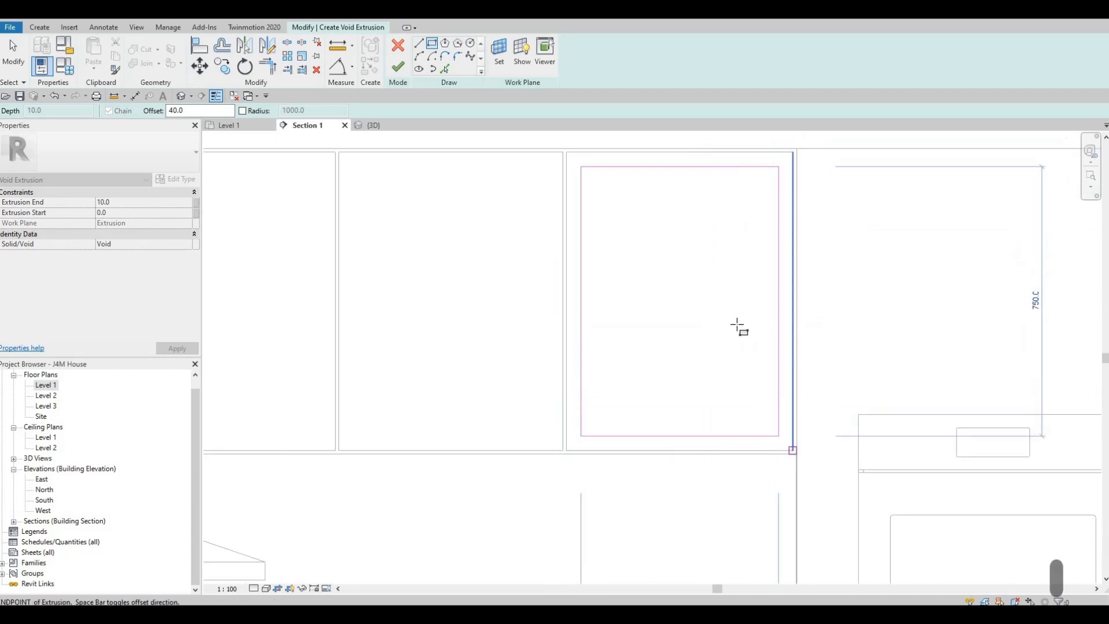
scroll(711, 284, "down", 1)
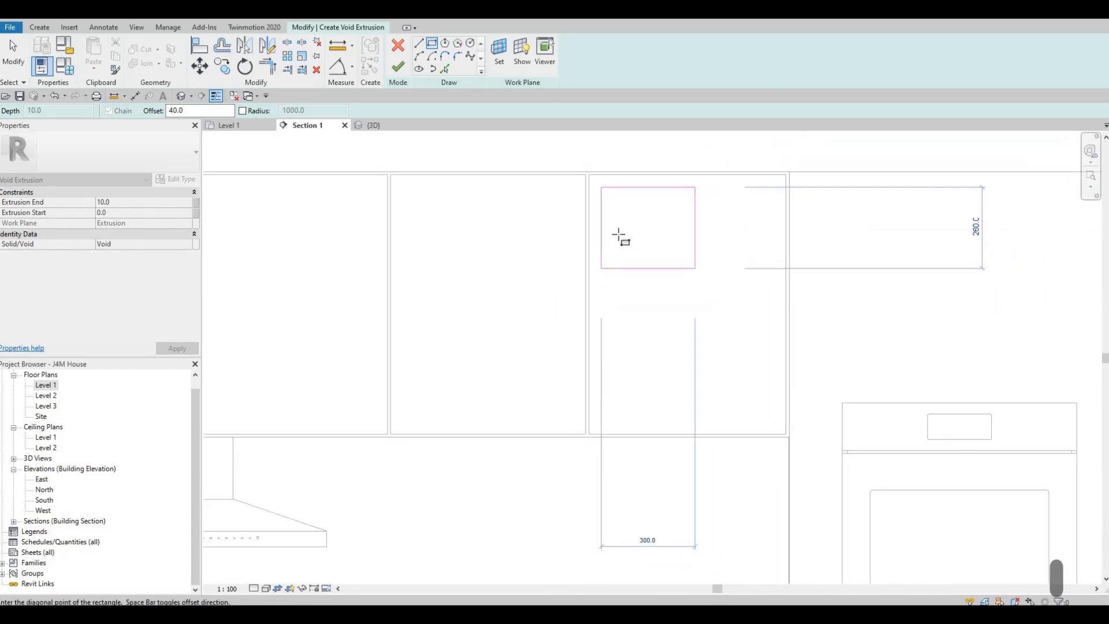
key("Escape")
Step: Open the rectangle's sketch offset value for editing
scroll(634, 230, "up", 3)
scroll(588, 231, "down", 1)
scroll(630, 223, "down", 6)
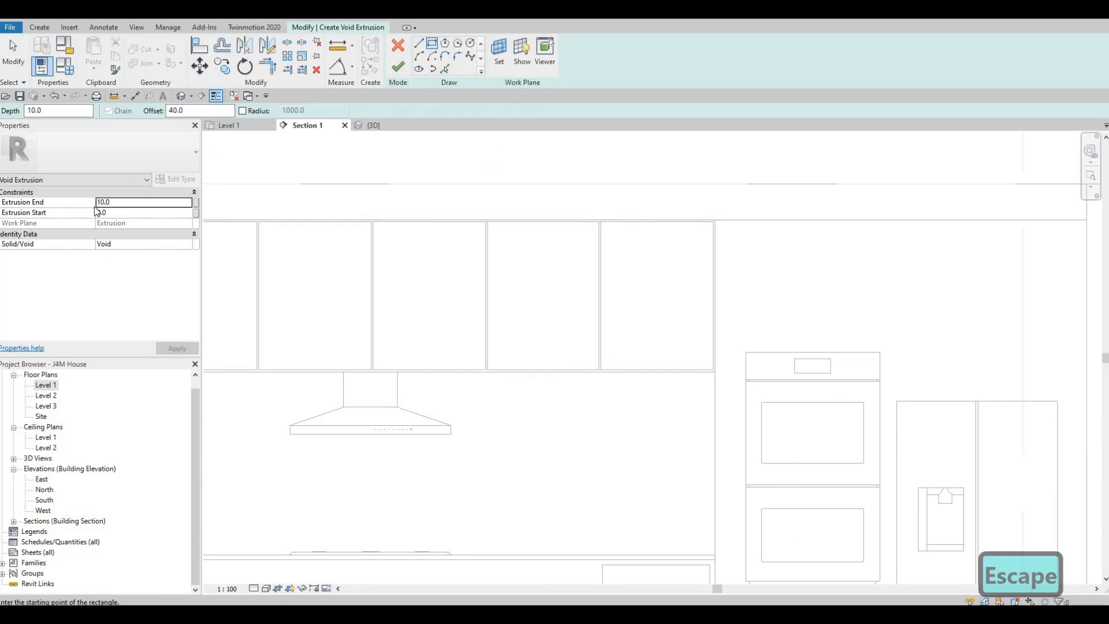
left_click_drag(191, 111, 103, 125)
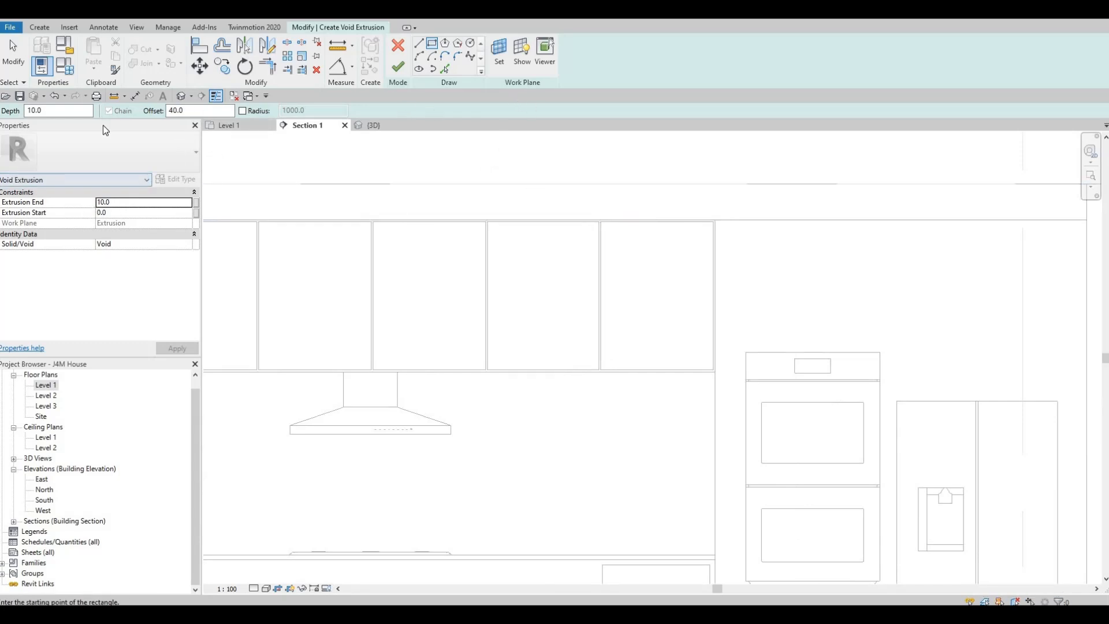
Step: Set the rectangle offset to 60 and start a void sketch rectangle at the upper corner of the rightmost upper cabinet door
type("60")
key("Return")
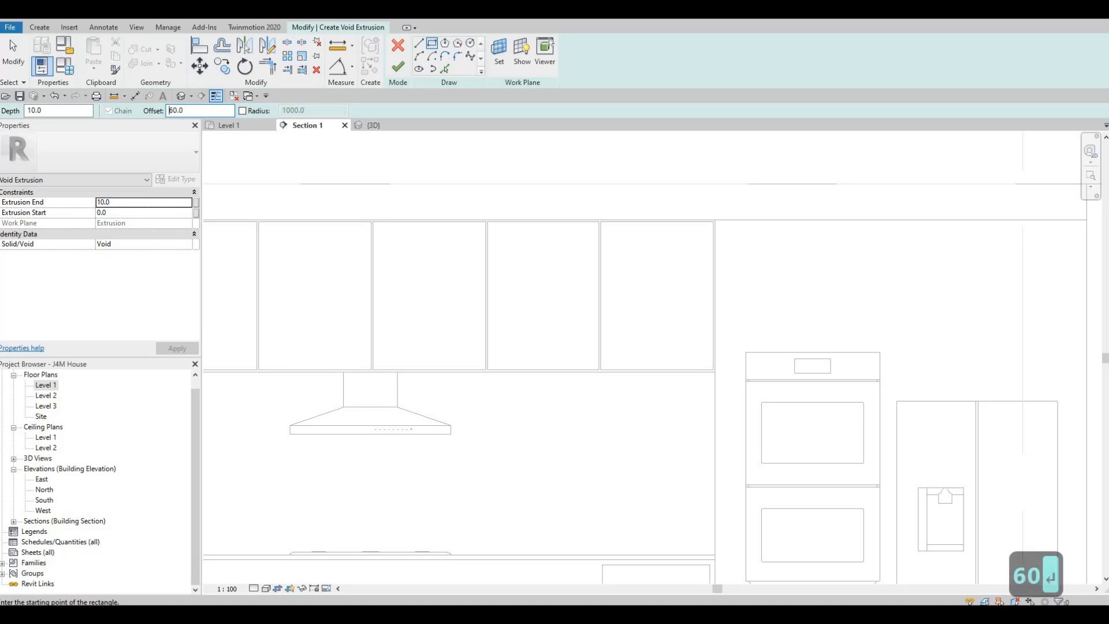
scroll(624, 234, "up", 4)
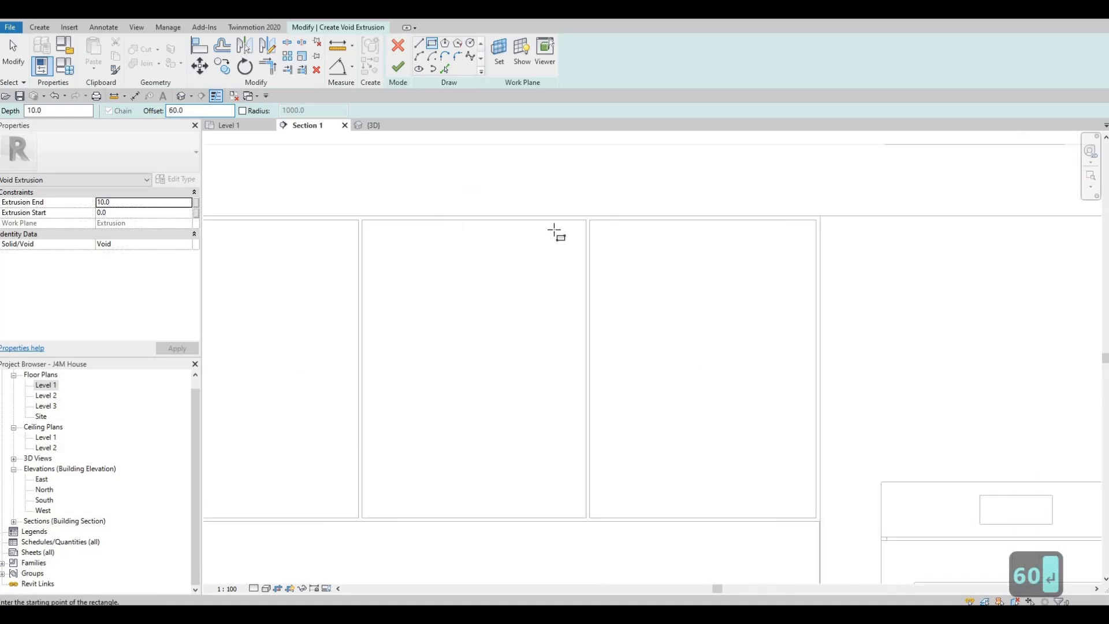
left_click(540, 227)
scroll(722, 404, "down", 3)
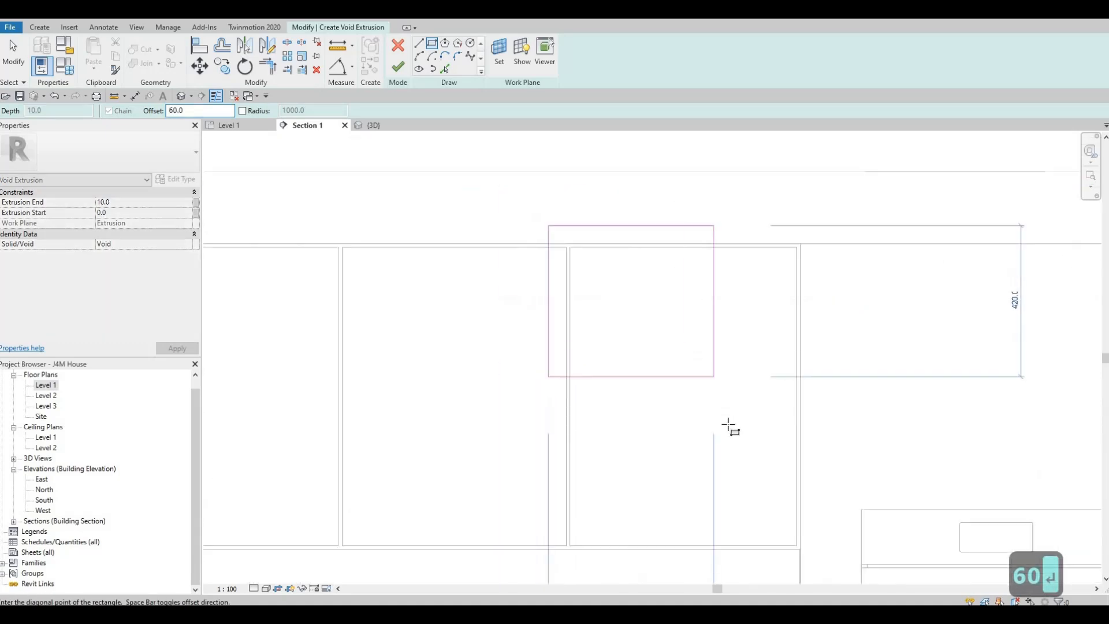
scroll(794, 528, "up", 3)
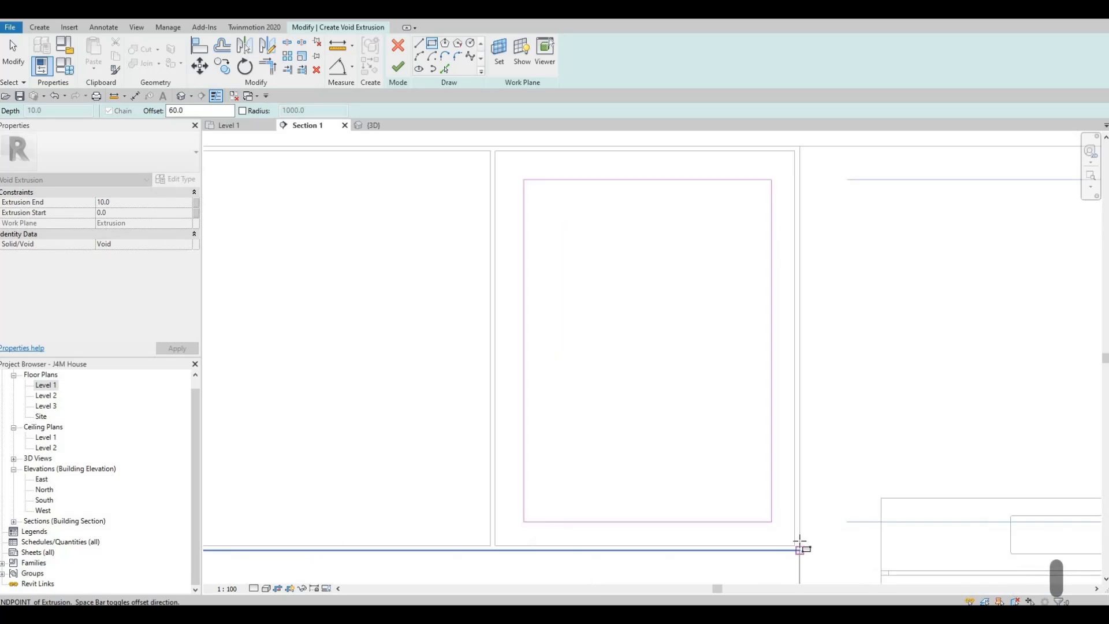
scroll(793, 551, "up", 3)
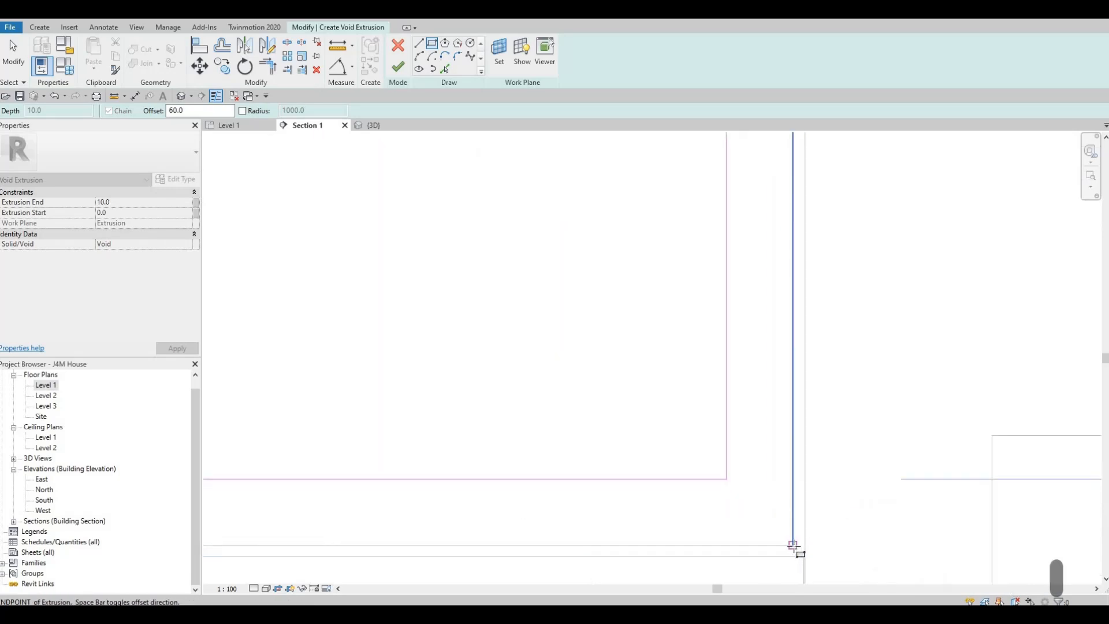
scroll(793, 545, "down", 2)
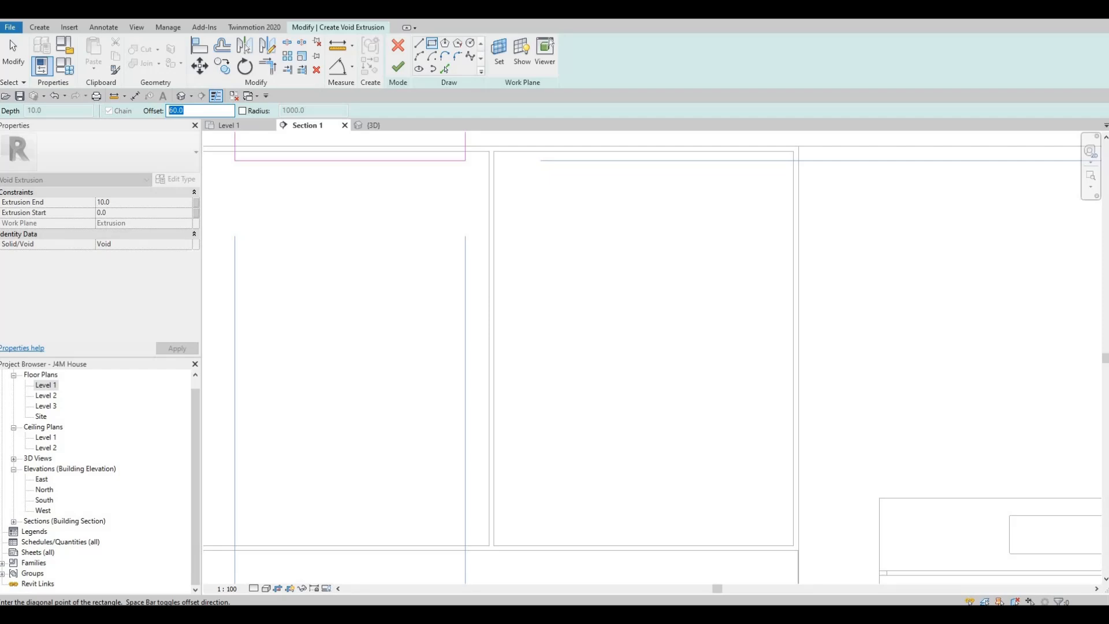
Step: Change the rectangle offset to 100 and complete the rectangle inside the rightmost upper cabinet door
type("100")
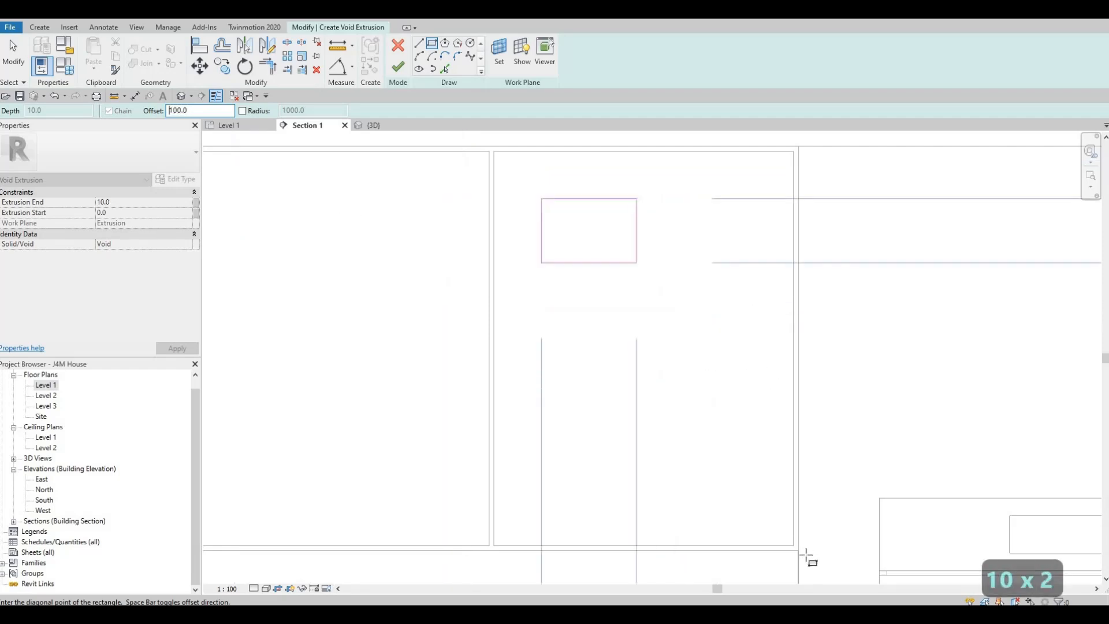
left_click(764, 414)
scroll(757, 413, "down", 3)
key("Escape")
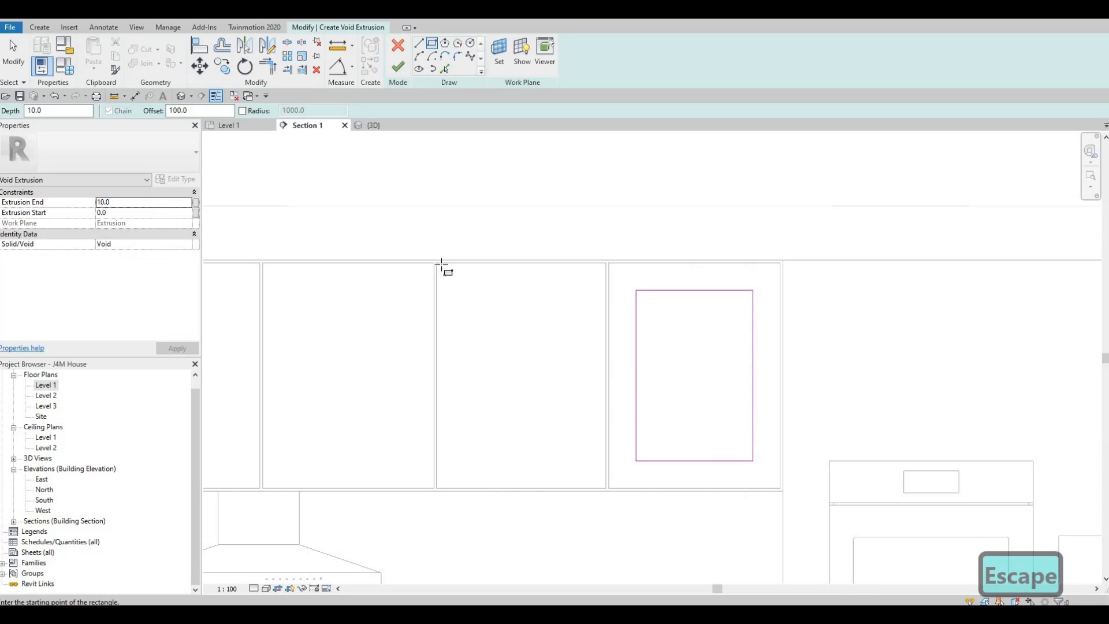
Step: Sketch a rectangle inset 100 from the edges of the second upper cabinet door from the right
left_click(441, 264)
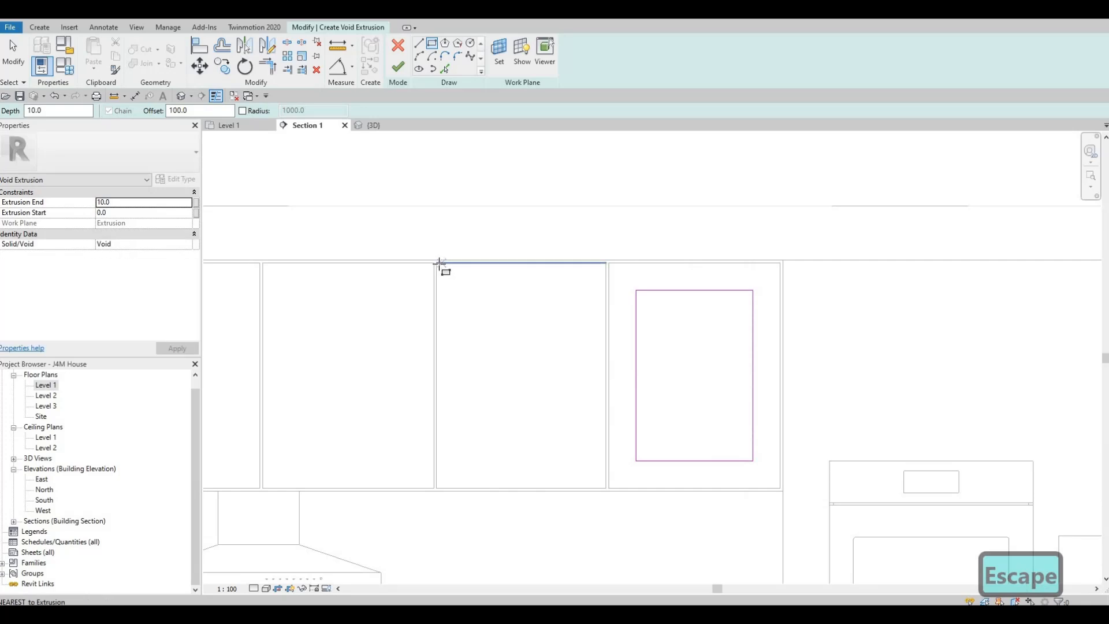
scroll(615, 487, "up", 2)
left_click(607, 489)
key("Escape")
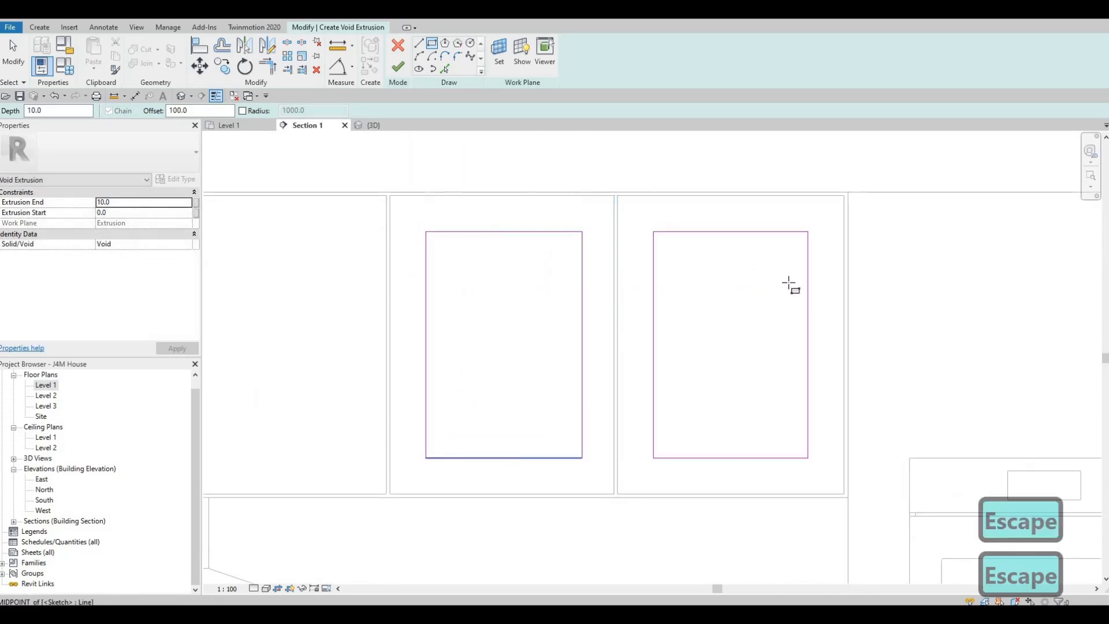
Step: Sketch a rectangle inset 100 from the edges of the third upper cabinet door from the right
scroll(788, 283, "down", 1)
middle_click_drag(327, 227, 735, 217)
left_click(721, 208)
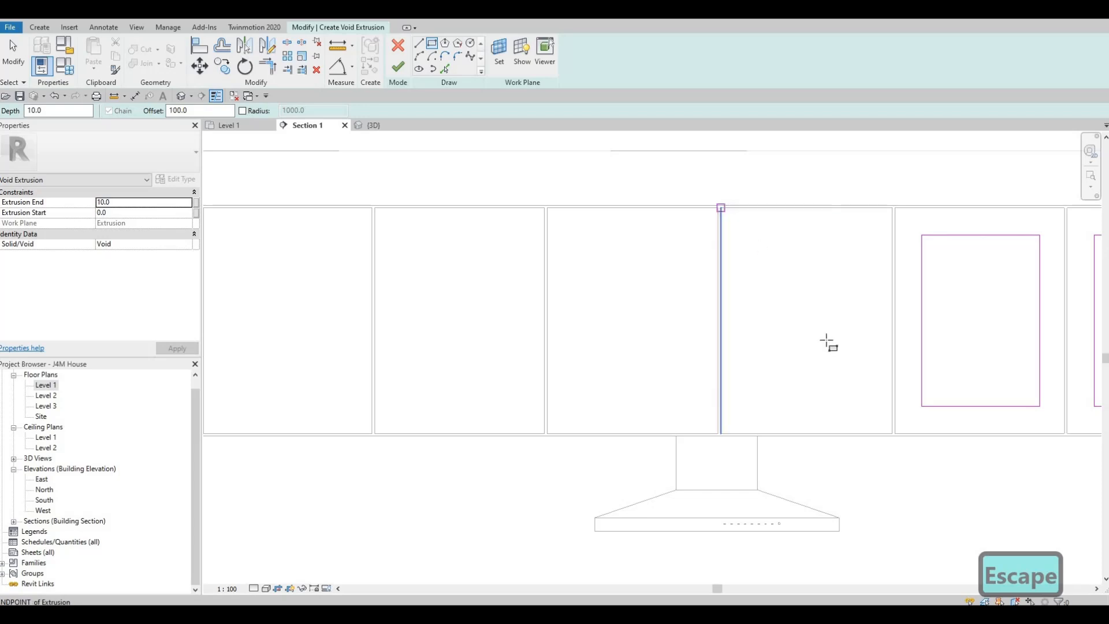
scroll(877, 403, "up", 3)
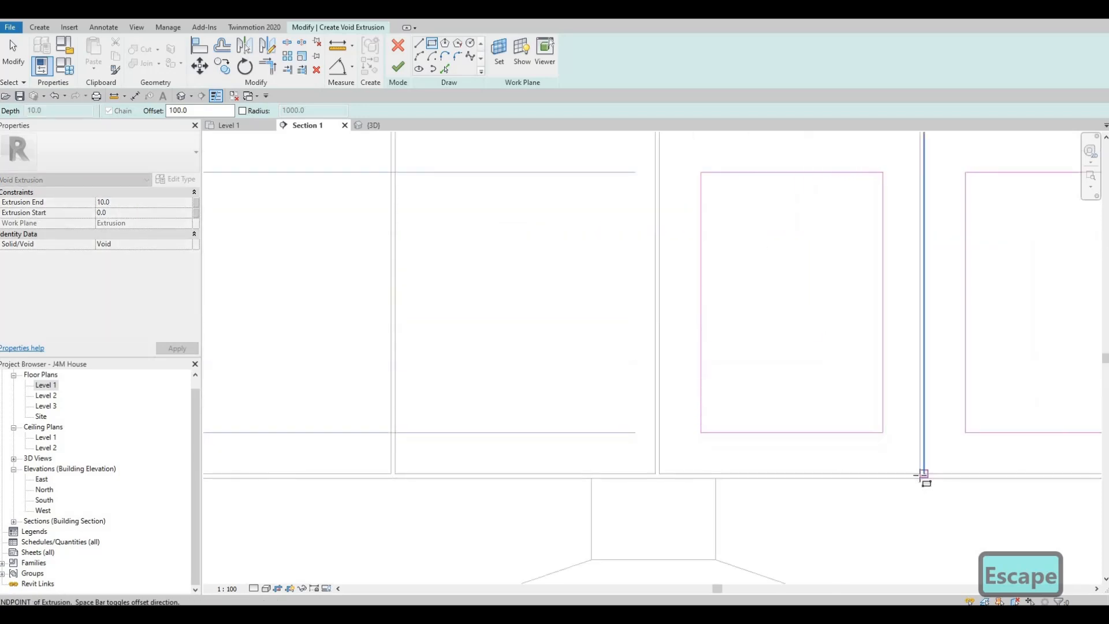
key("Escape")
scroll(428, 169, "down", 2)
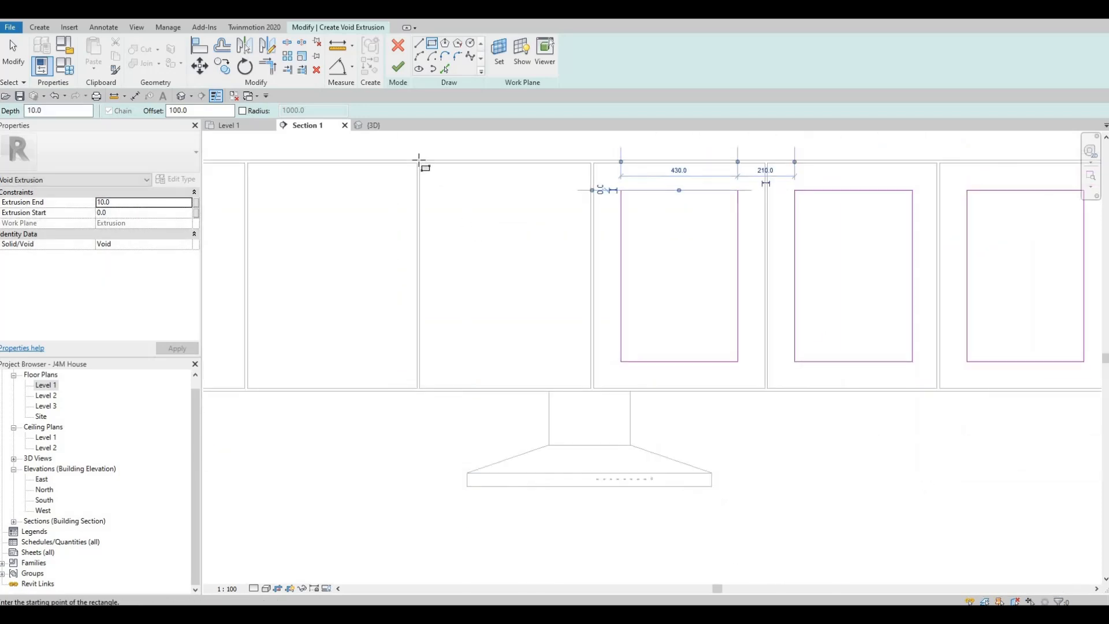
Step: Try a rectangle inset 100 on the third upper cabinet door from the left, and undo it
left_click(419, 161)
left_click(594, 388)
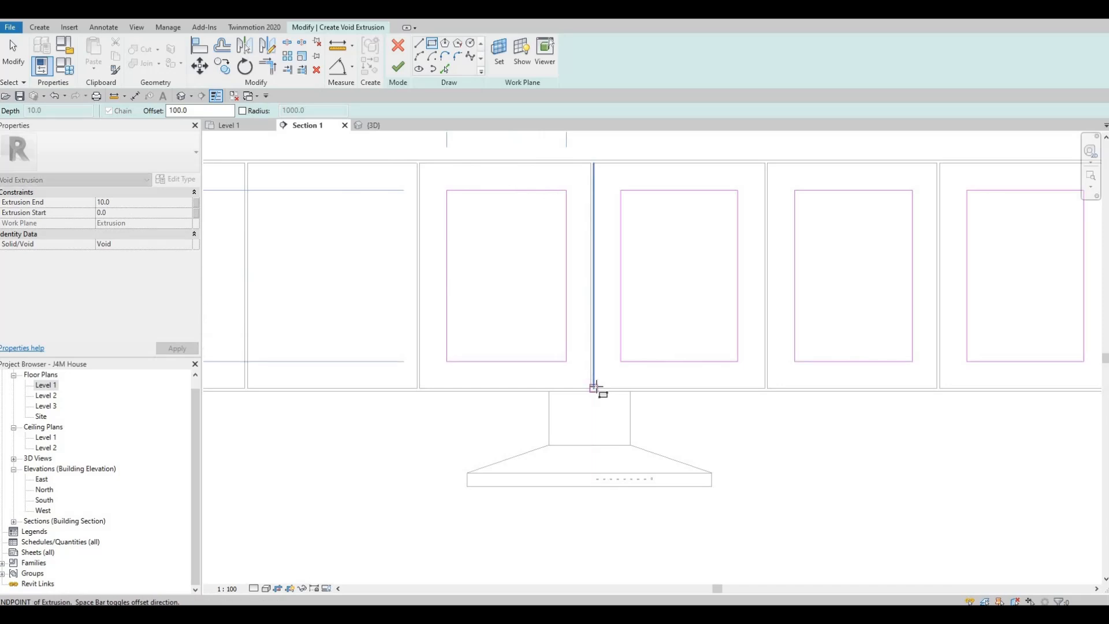
scroll(589, 388, "up", 1)
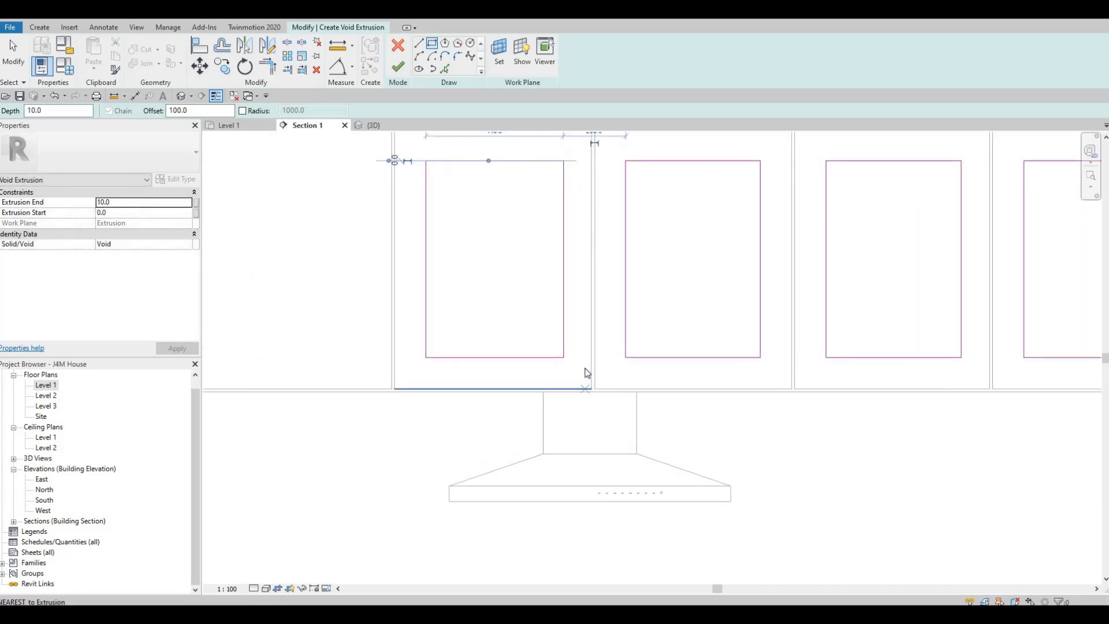
key("ctrl+z")
Step: Sketch a rectangle inset 100 from corner to corner of the third upper cabinet door from the left
left_click(420, 163)
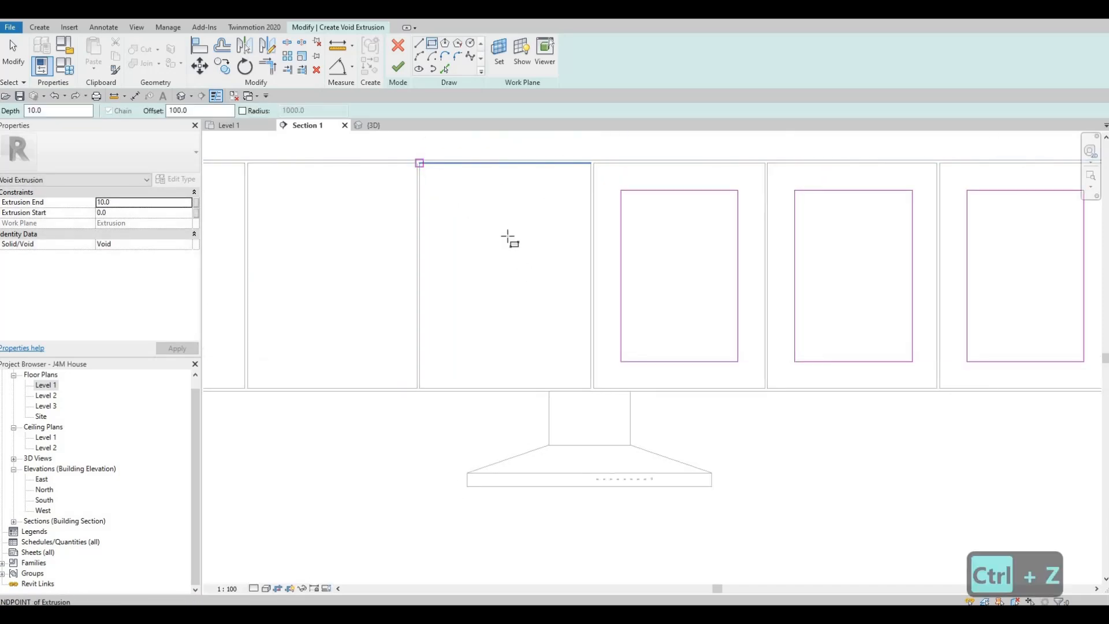
scroll(607, 410, "up", 3)
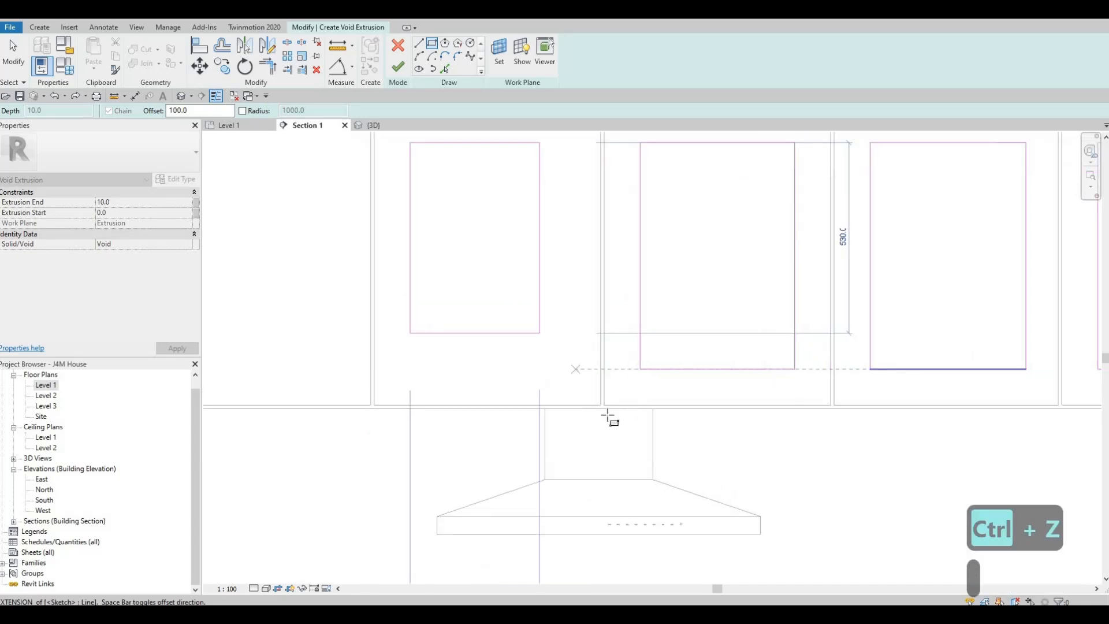
left_click(608, 414)
scroll(595, 387, "down", 4)
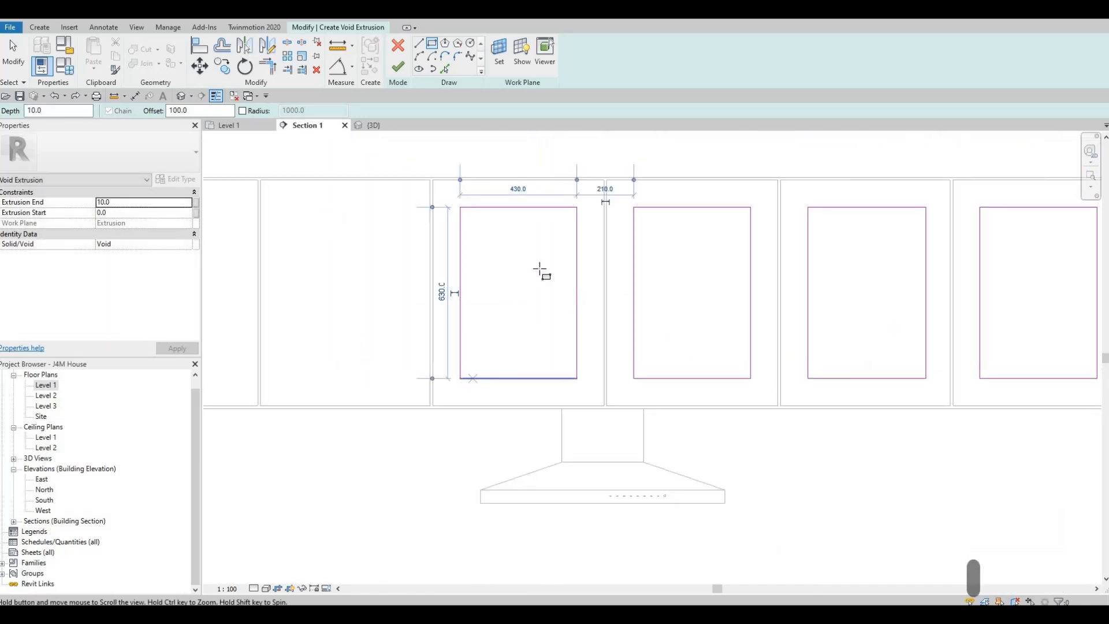
Step: Sketch a rectangle inset 100 from the edges of the second upper cabinet door from the left
middle_click_drag(540, 267, 756, 285)
scroll(751, 283, "down", 1)
key("Escape")
left_click(517, 212)
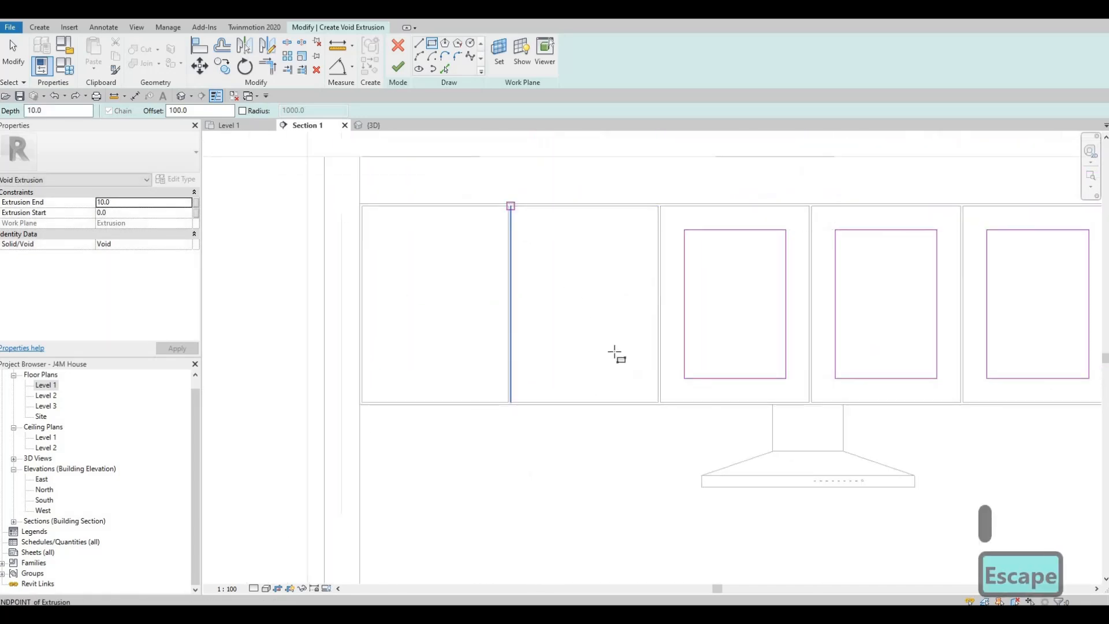
scroll(686, 431, "up", 3)
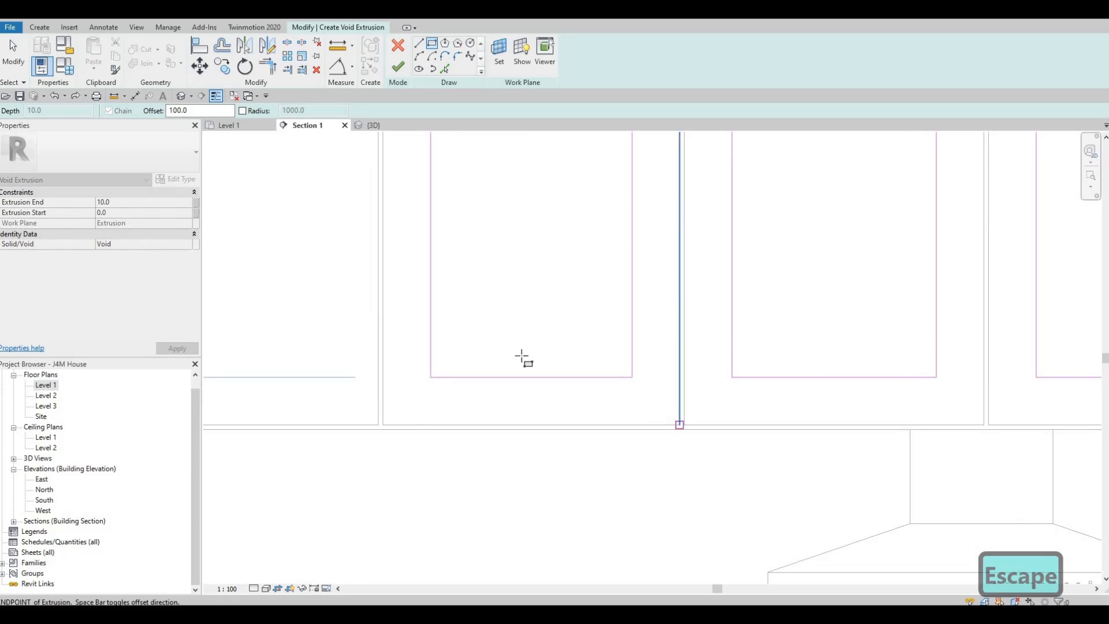
key("Escape")
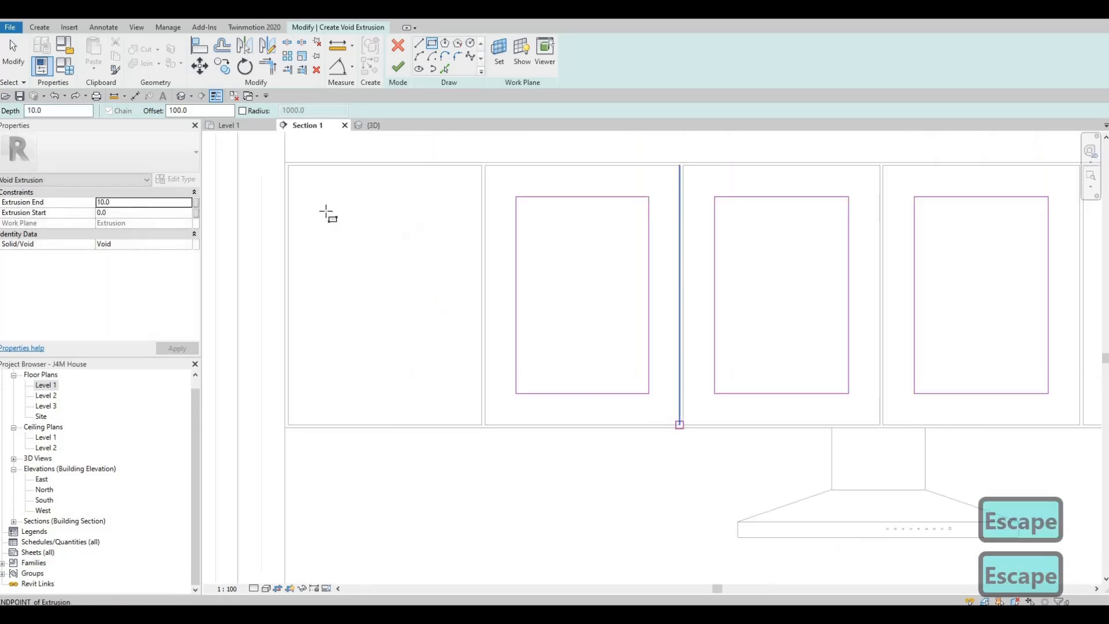
Step: Sketch a rectangle inset 100 from the edges of the leftmost upper cabinet door
left_click(289, 165)
scroll(491, 438, "up", 2)
left_click(483, 426)
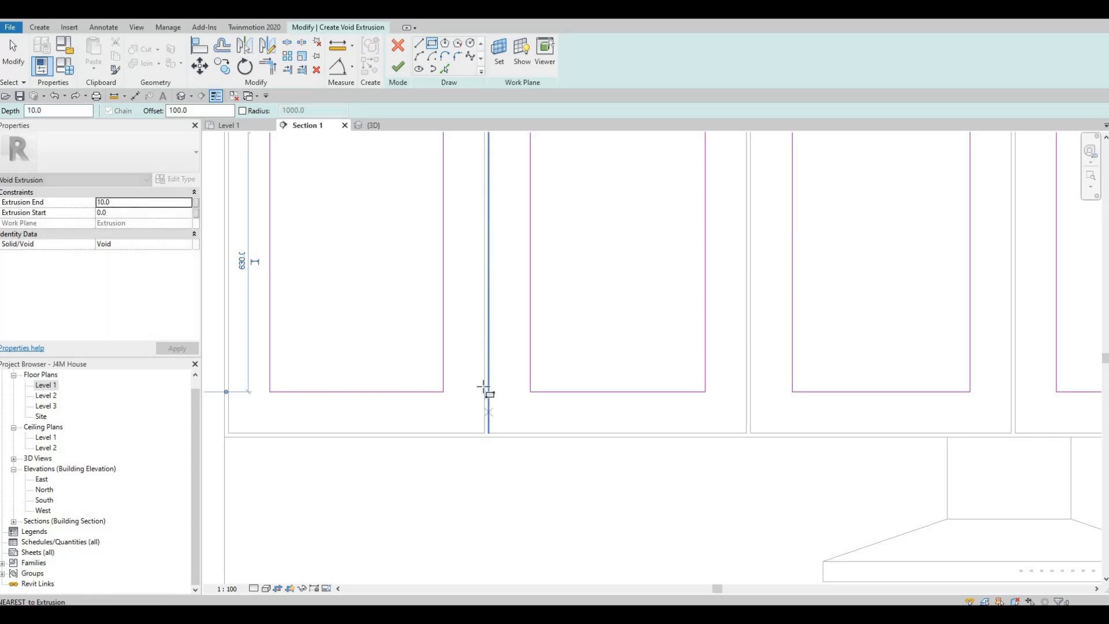
scroll(508, 384, "down", 4)
key("Escape")
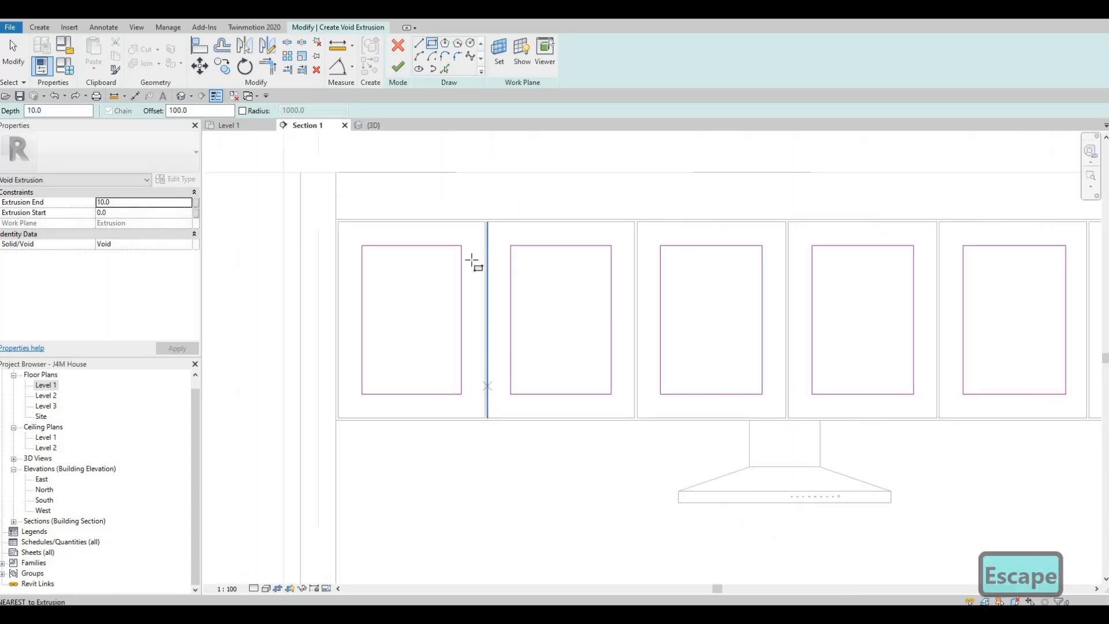
Step: Set the void extrusion's end to -5 and finish its sketch
left_click(136, 203)
type("-5")
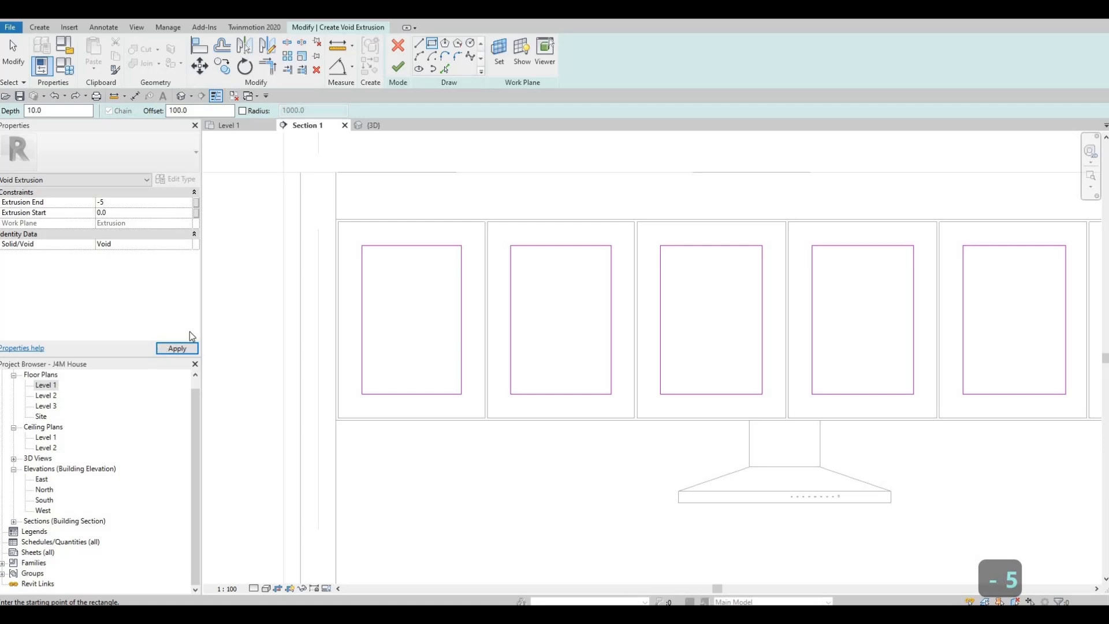
left_click(186, 347)
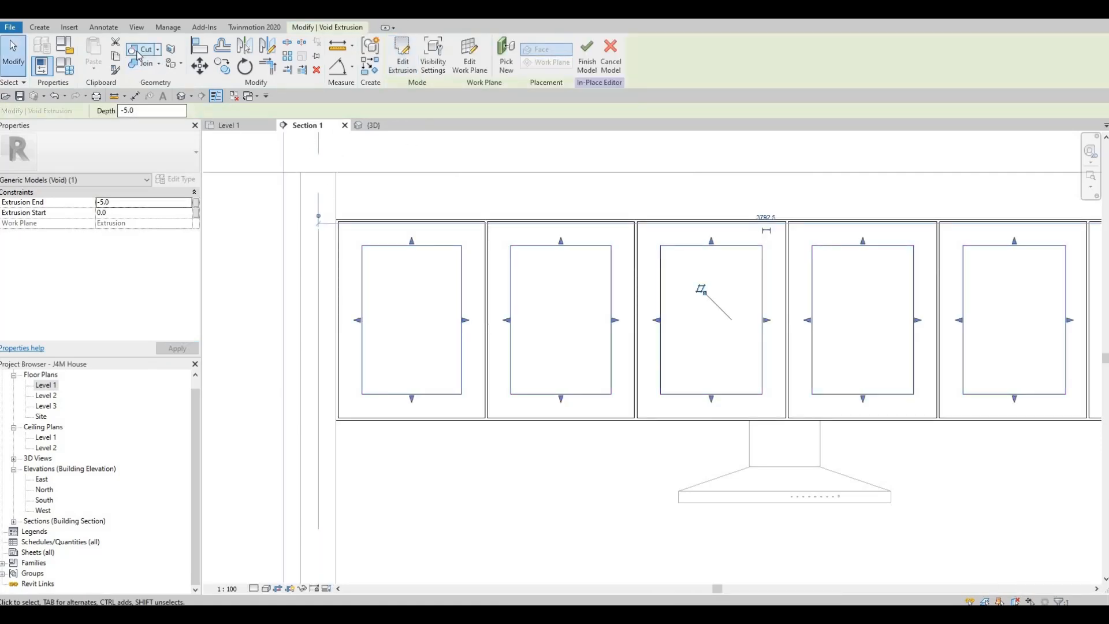
Step: Try to cut the upper cabinet doors with the void extrusion and finish the in-place model
left_click(139, 52)
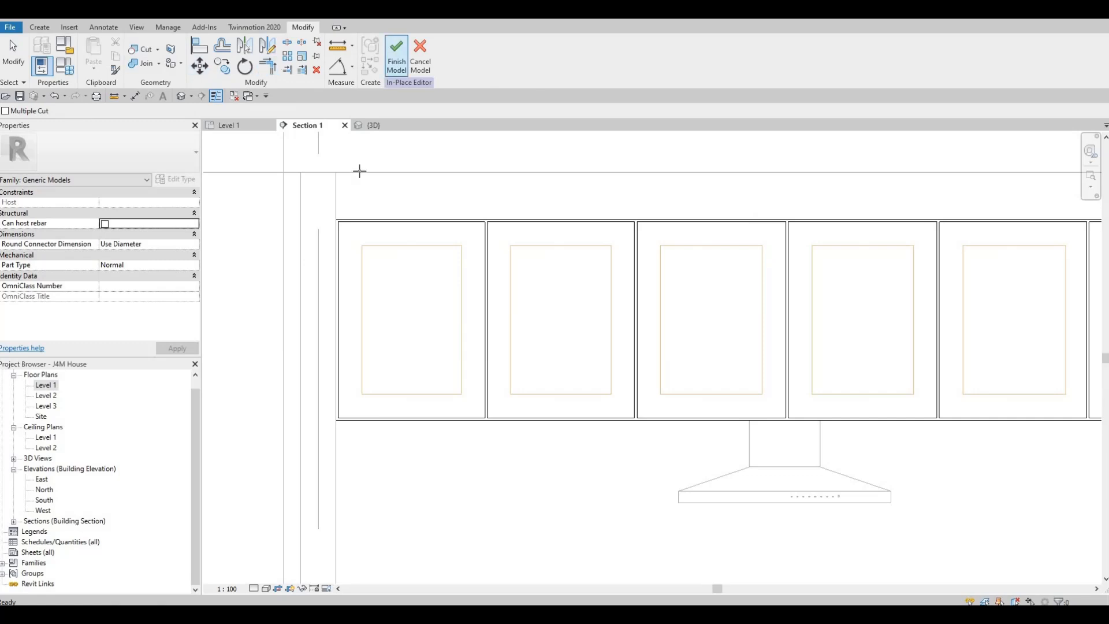
left_click(388, 244)
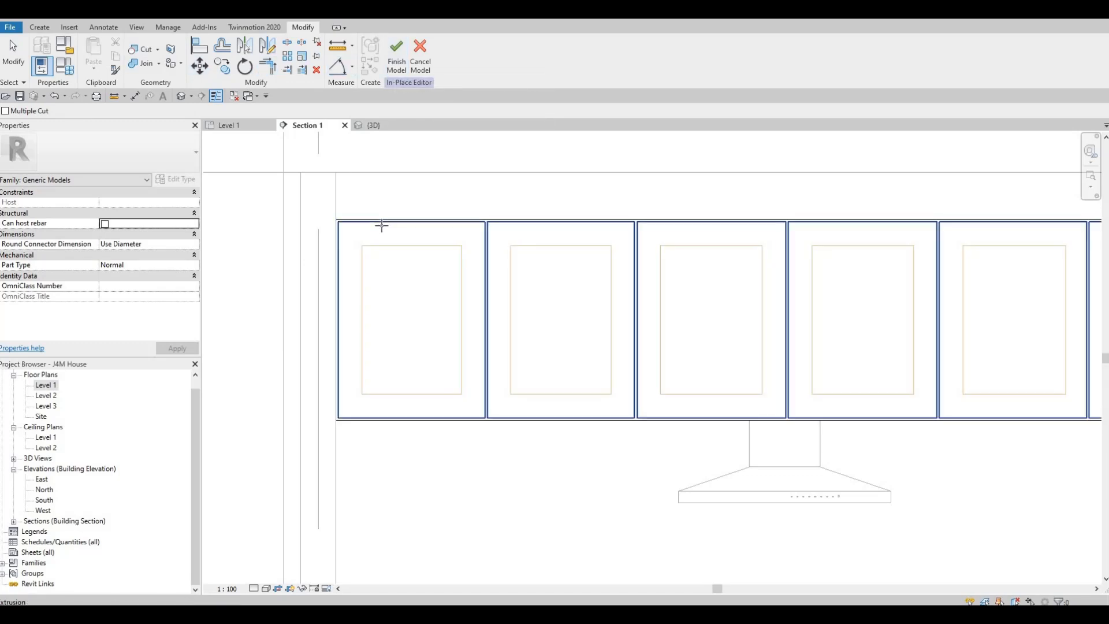
left_click(396, 55)
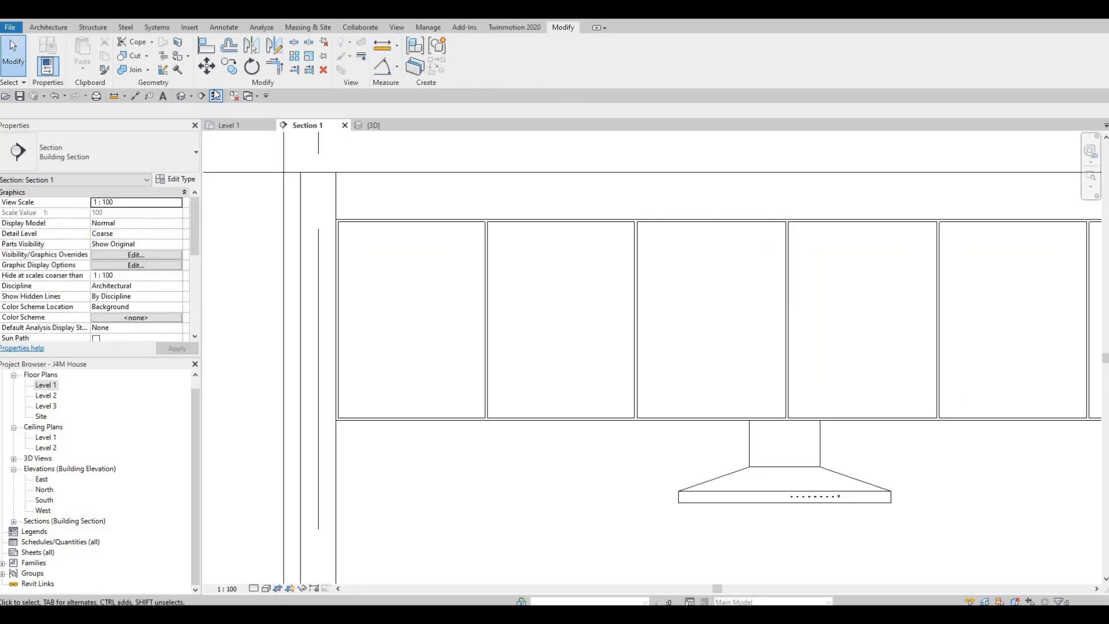
Step: Reopen the upper cabinet model for in-place editing and try to cut the door extrusion with the void
left_click(449, 226)
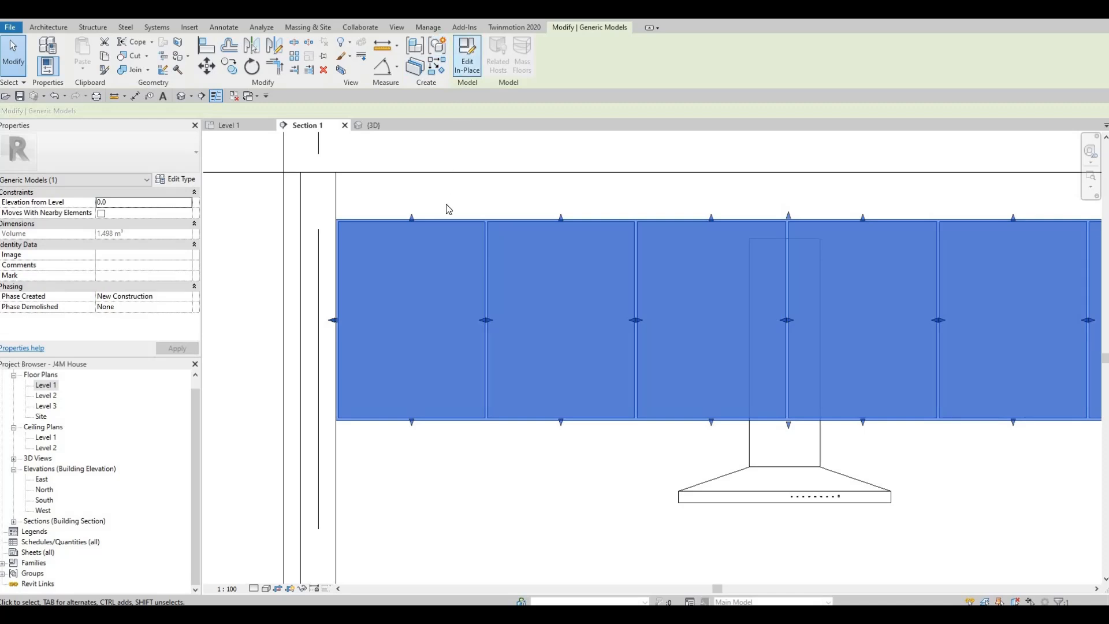
left_click(438, 246)
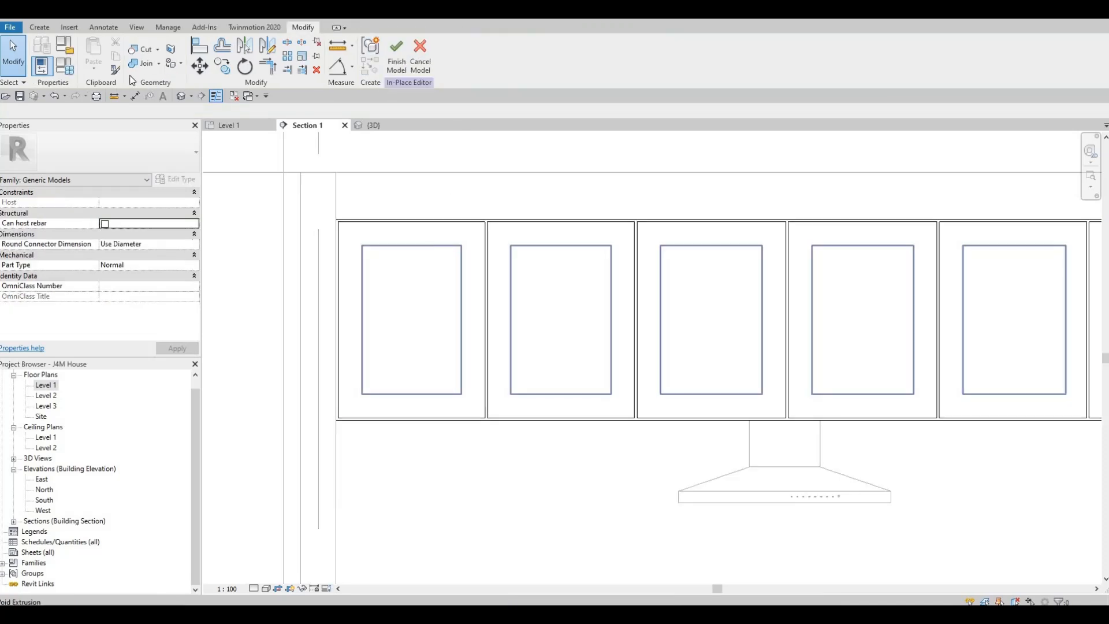
left_click(141, 49)
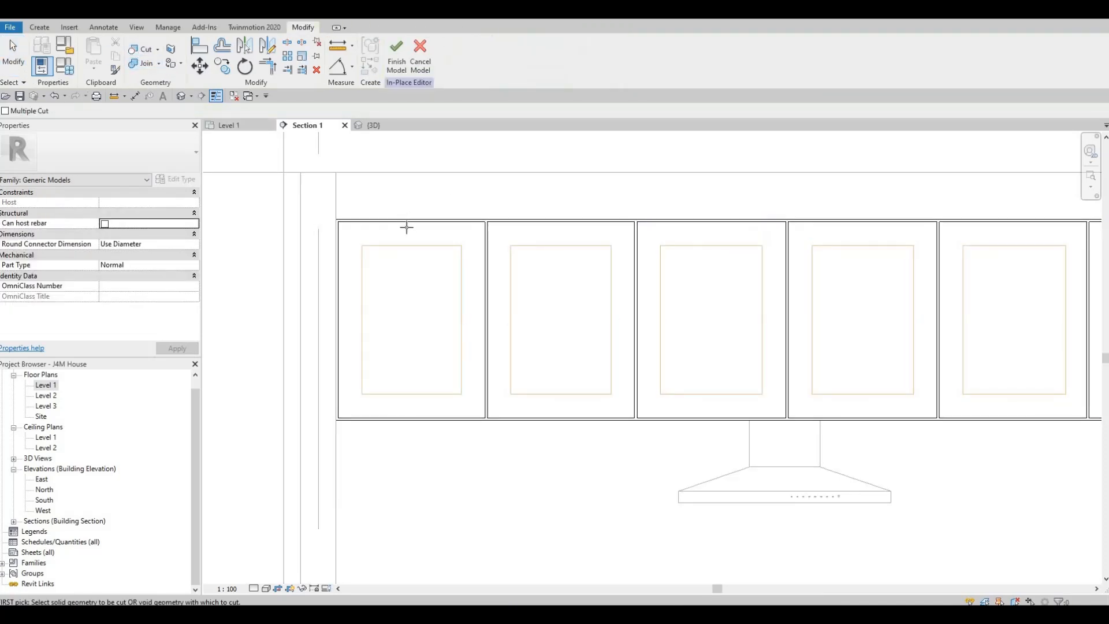
left_click(407, 230)
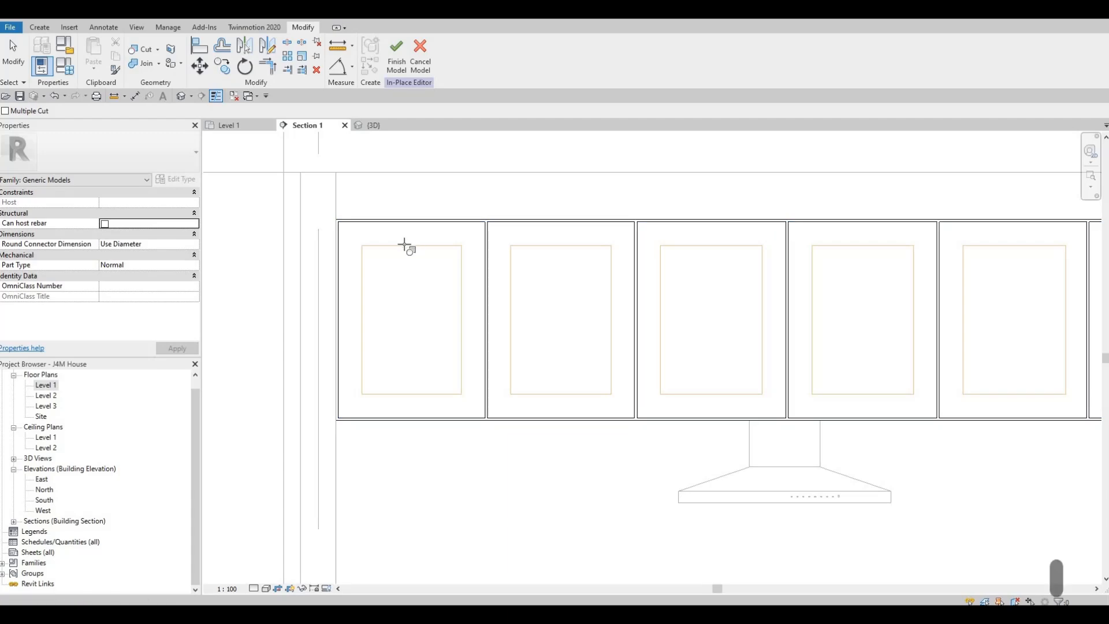
key("Escape")
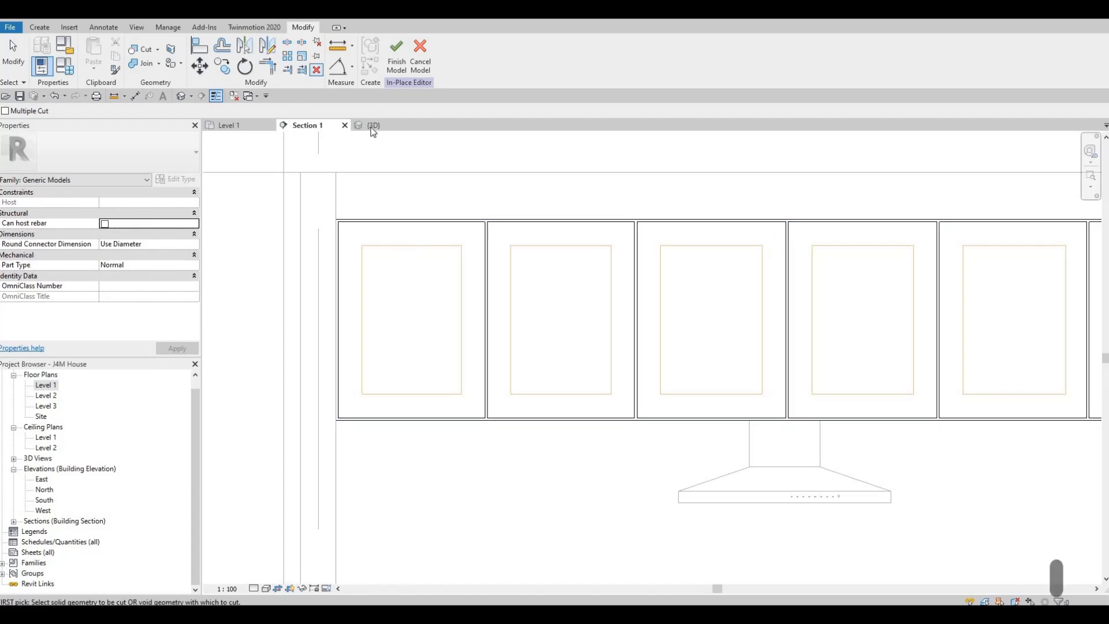
Step: Try to cut the upper cabinet door extrusion with the void extrusion in the 3D view
left_click(376, 125)
middle_click_drag(550, 324, 809, 342, "shift")
middle_click_drag(534, 277, 534, 154)
scroll(522, 235, "up", 5)
key("Escape")
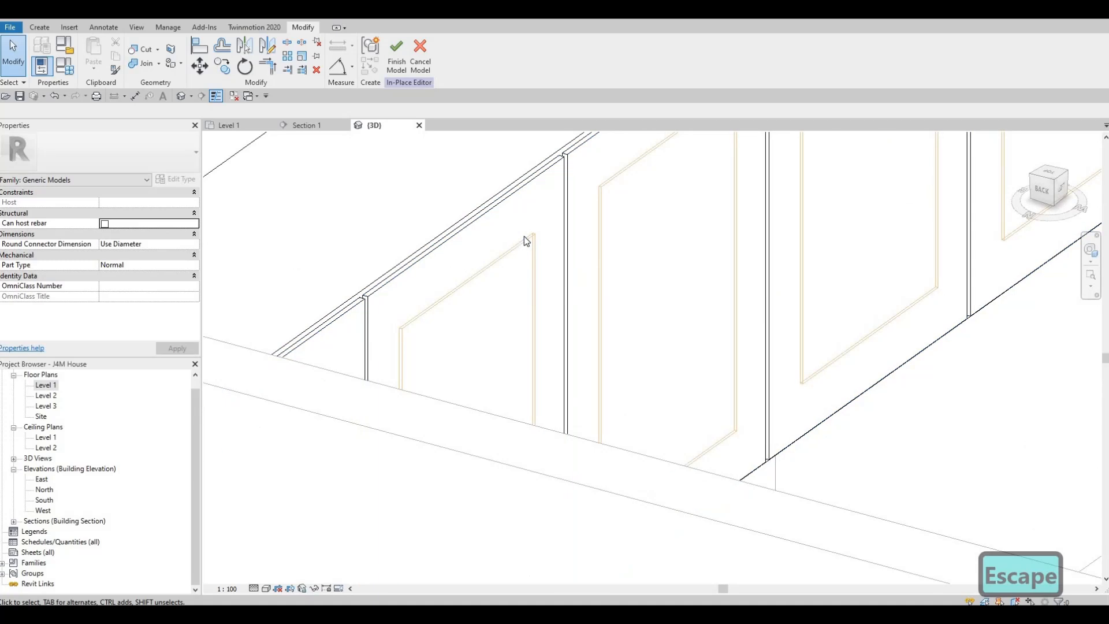
key("Escape")
left_click(144, 55)
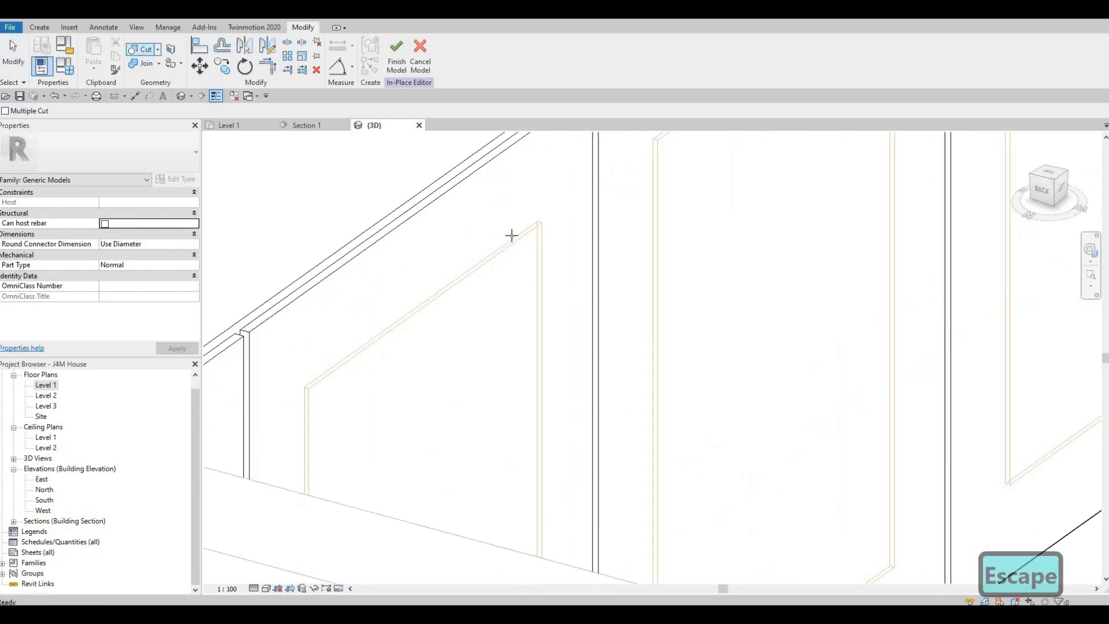
left_click(519, 240)
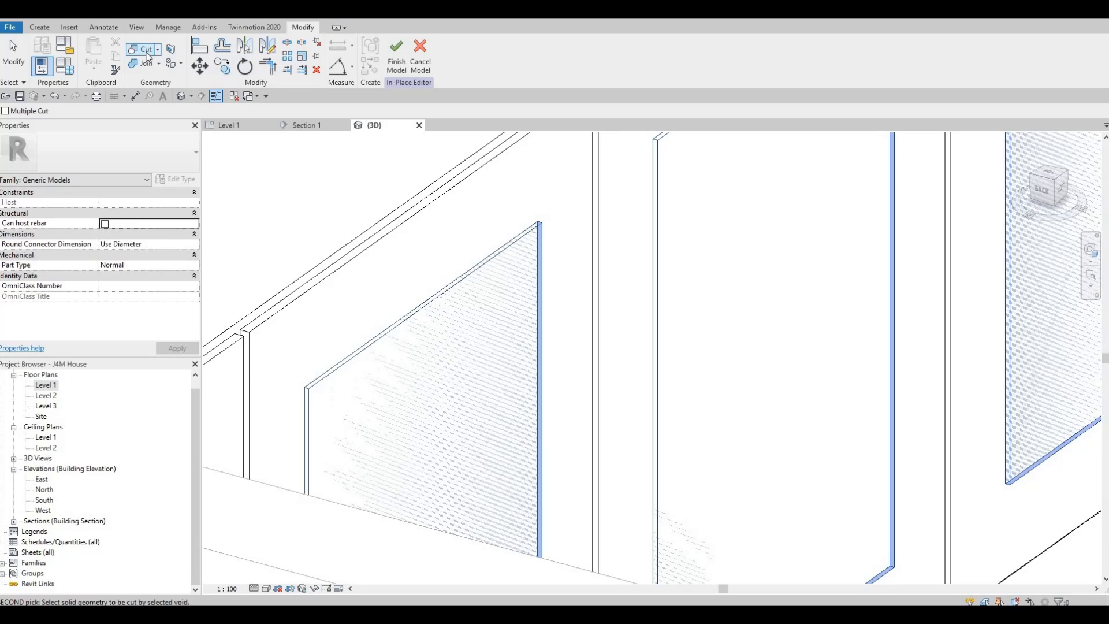
scroll(561, 233, "down", 4)
middle_click_drag(347, 144, 338, 145)
key("Escape")
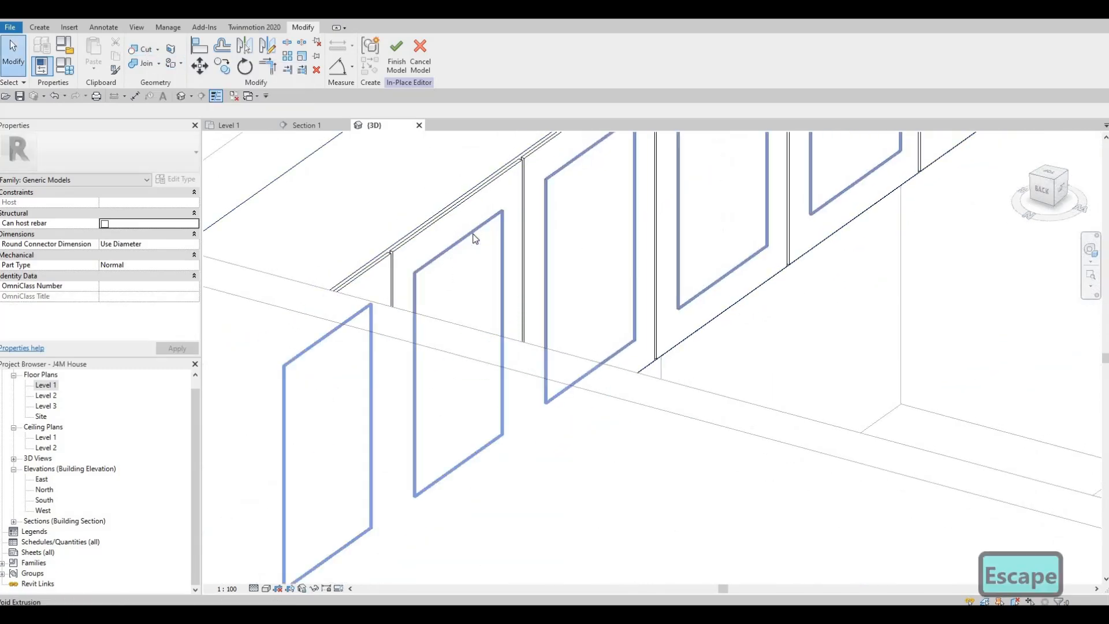
Step: Set the upper door void extrusion's start to 5, then finish its sketch and the in-place model
left_click(405, 58)
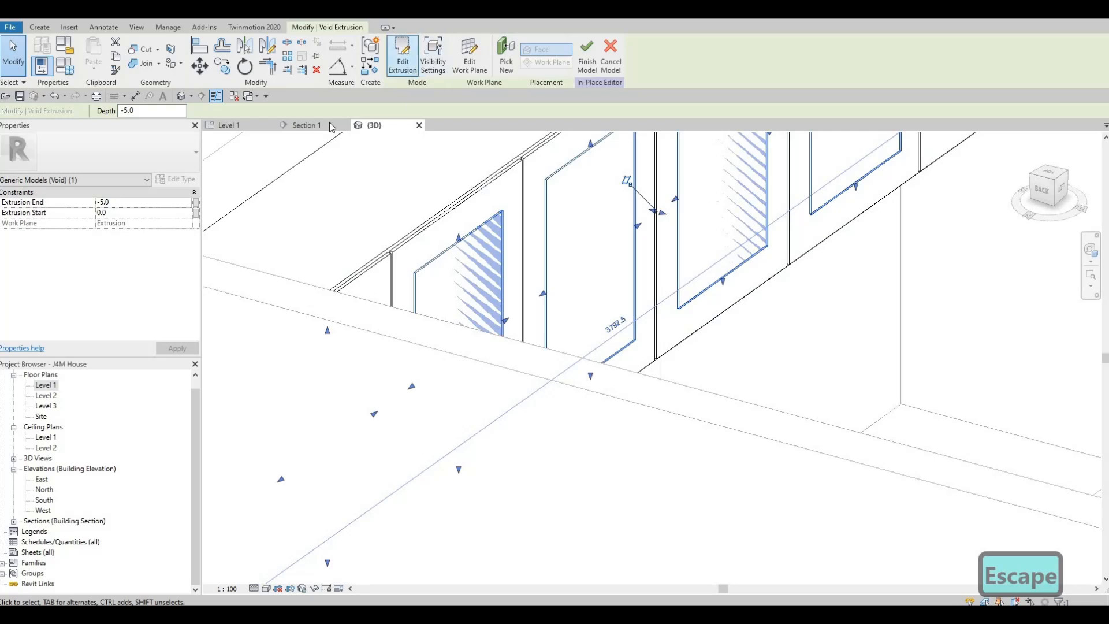
left_click(121, 202)
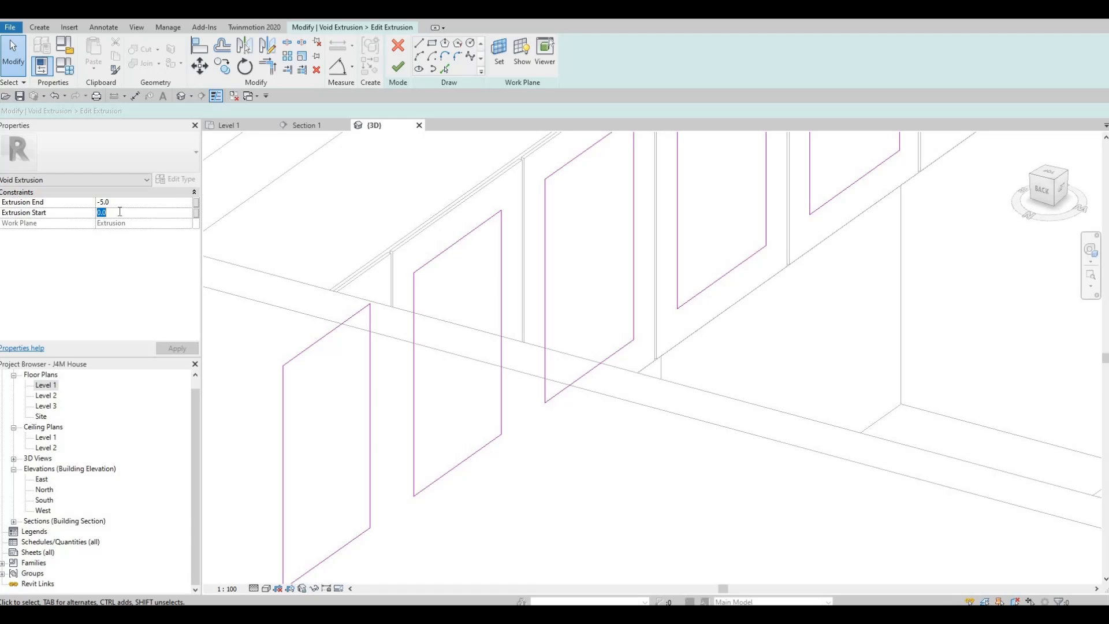
type("5")
key("Return")
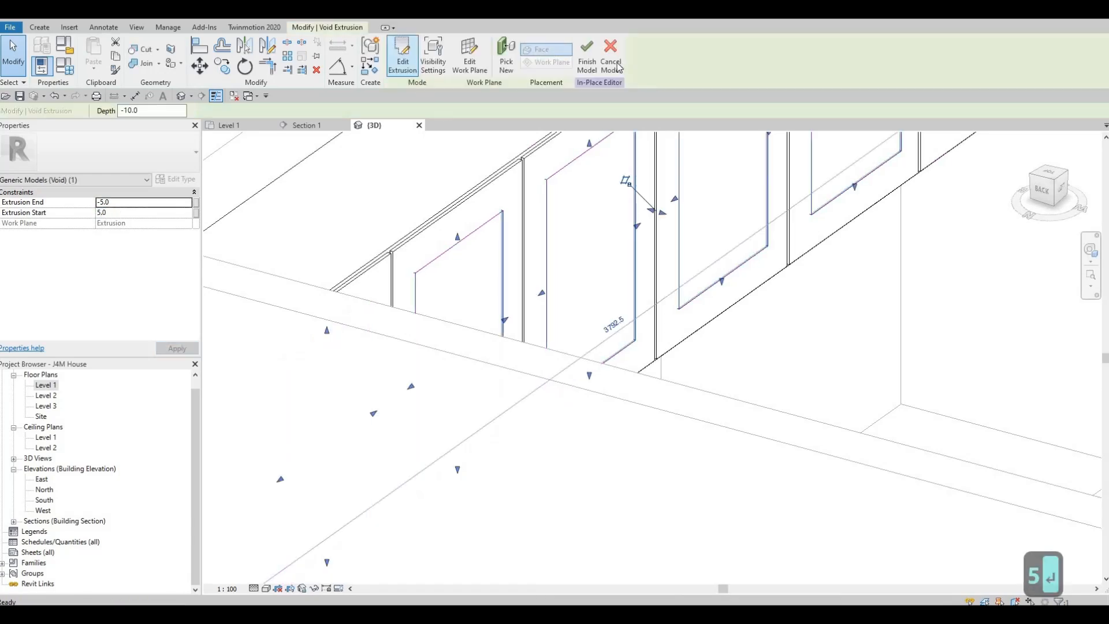
left_click(630, 335)
Step: Examine the recessed door panels of the upper cabinets from several angles in the 3D view
scroll(577, 339, "down", 2)
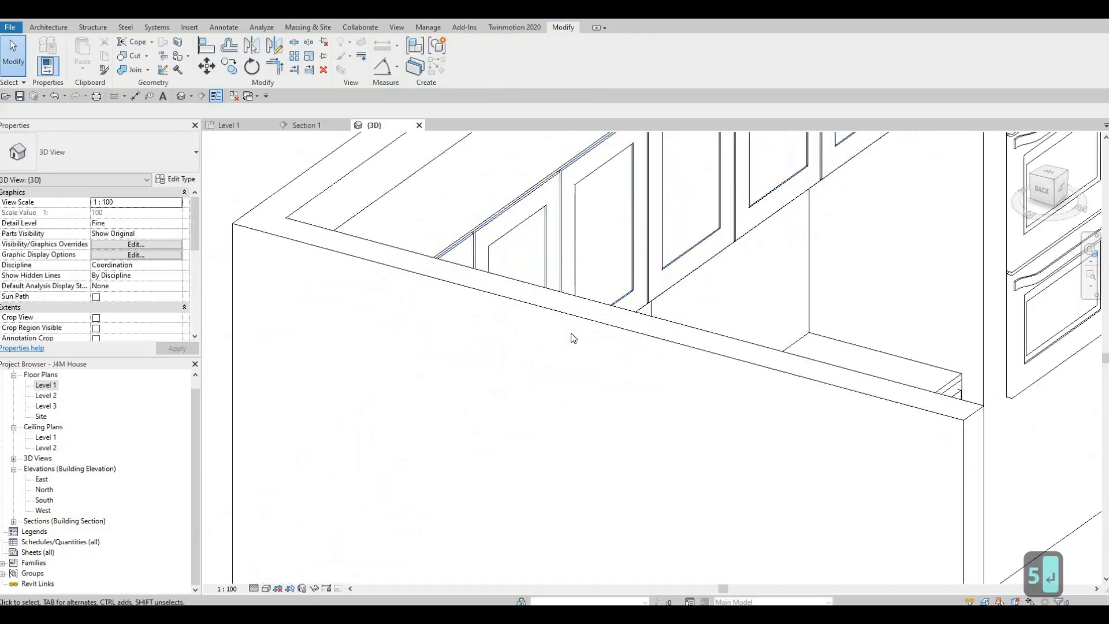
middle_click_drag(572, 339, 649, 570, "shift")
middle_click_drag(656, 168, 710, 418)
middle_click_drag(629, 480, 694, 434, "shift")
key("Escape")
key("Escape")
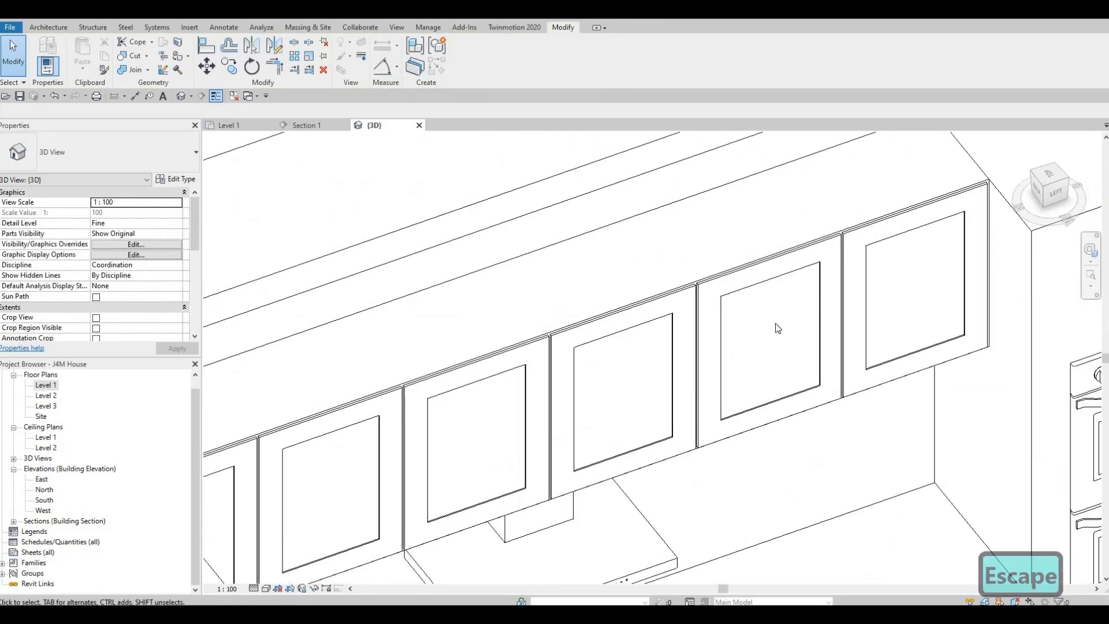
middle_click_drag(777, 350, 780, 331, "shift")
scroll(780, 323, "up", 2)
middle_click_drag(797, 270, 823, 300, "shift")
scroll(825, 304, "down", 3)
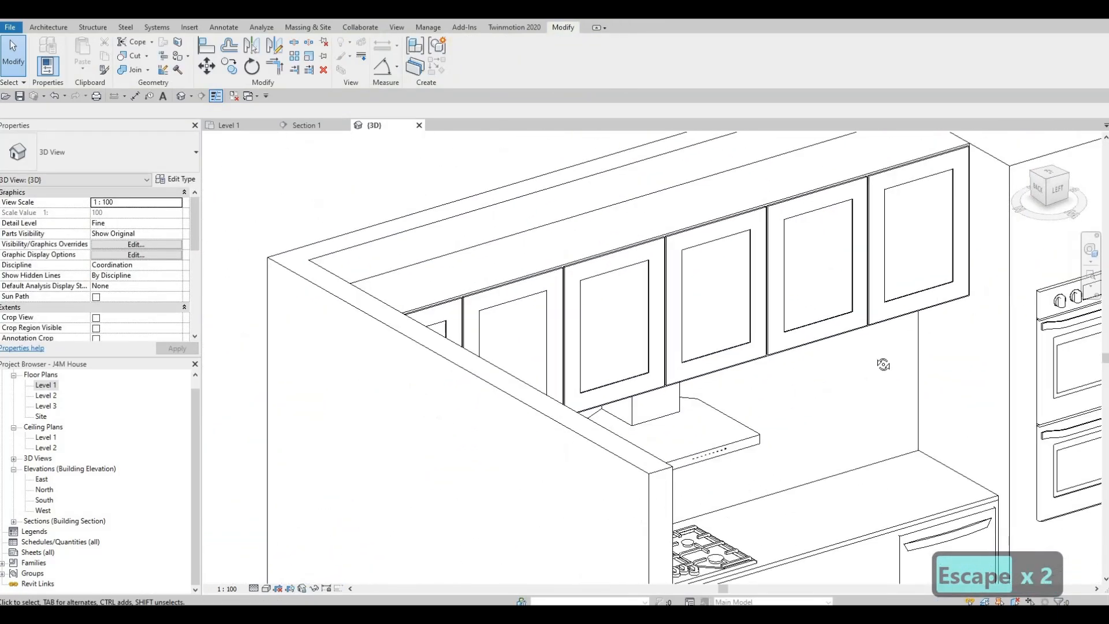
middle_click_drag(877, 358, 717, 275, "shift")
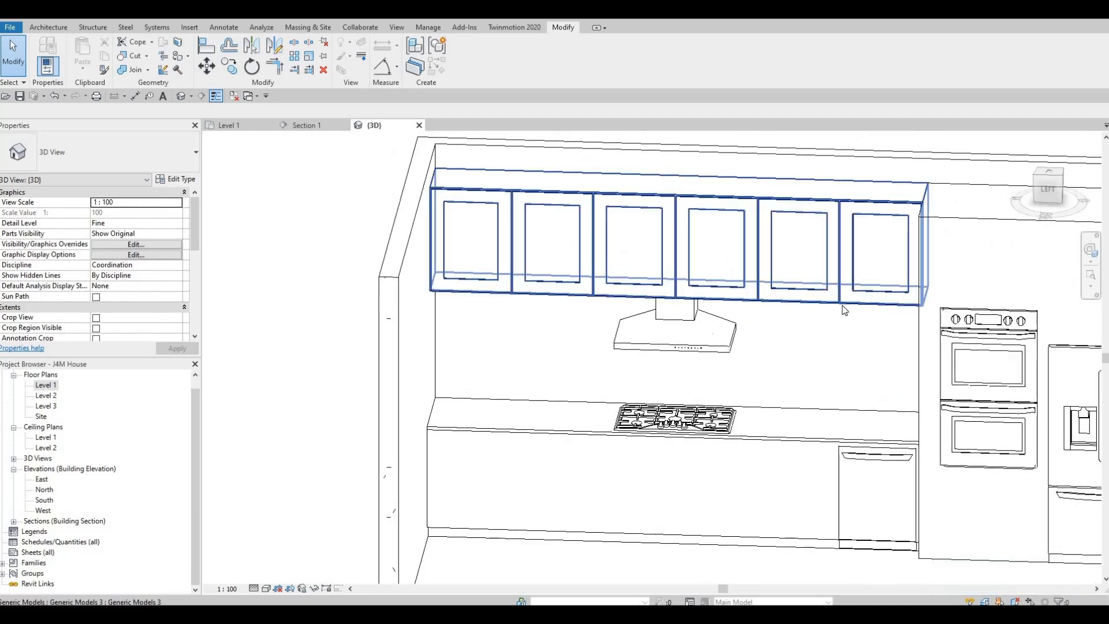
scroll(855, 271, "down", 2)
middle_click_drag(820, 278, 820, 311, "shift")
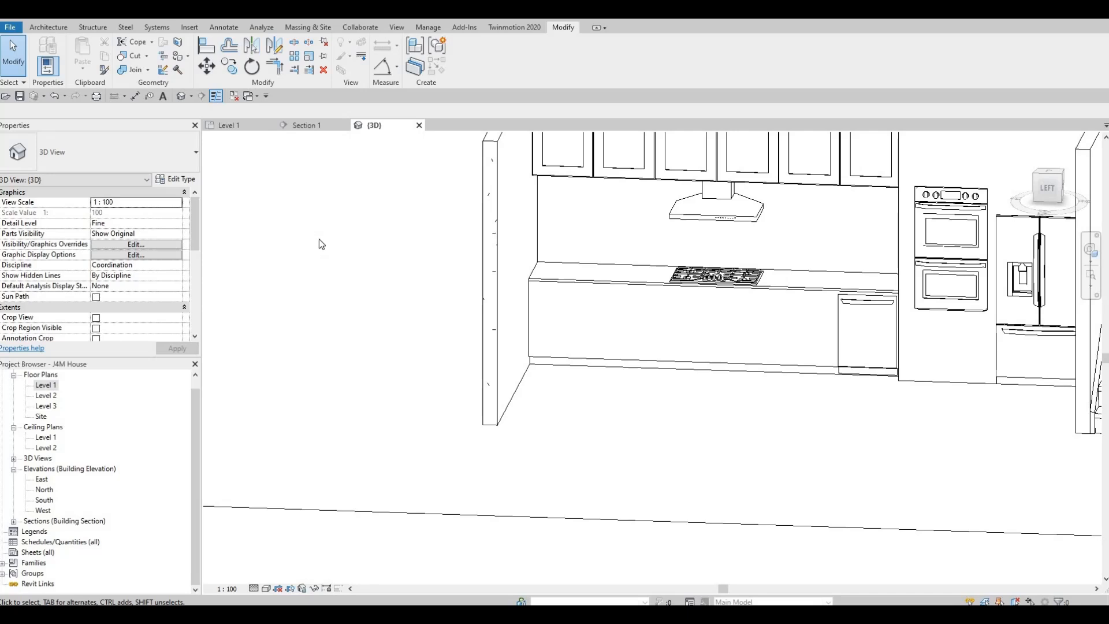
Step: Open the lower cabinet model for in-place editing in the Section 1 view
left_click(216, 97)
left_click(302, 126)
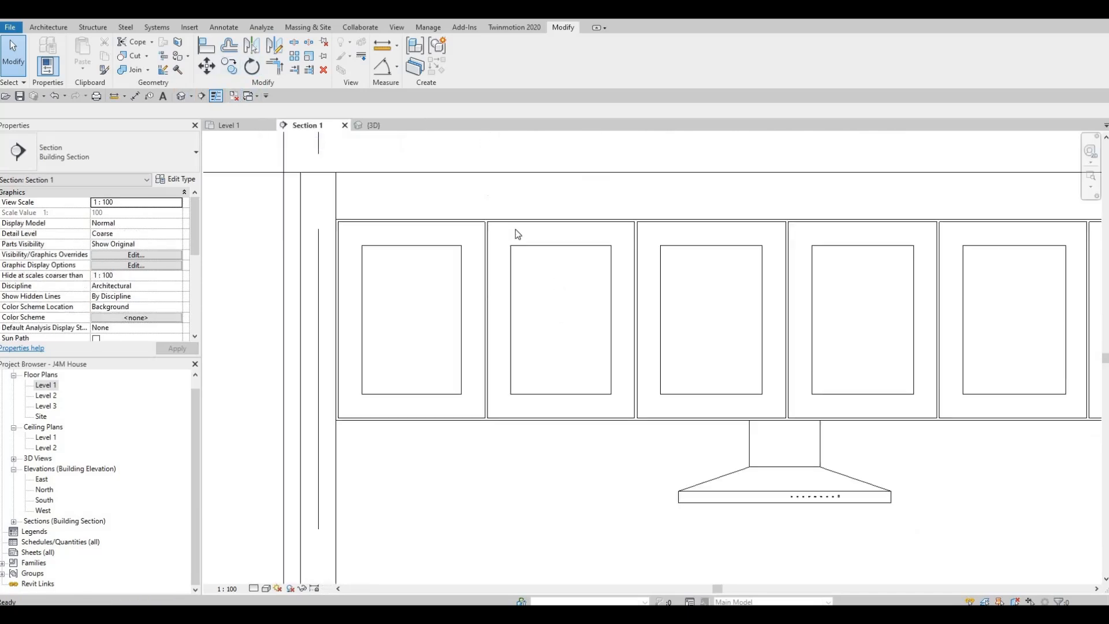
scroll(604, 339, "down", 3)
scroll(641, 426, "up", 1)
key("Escape")
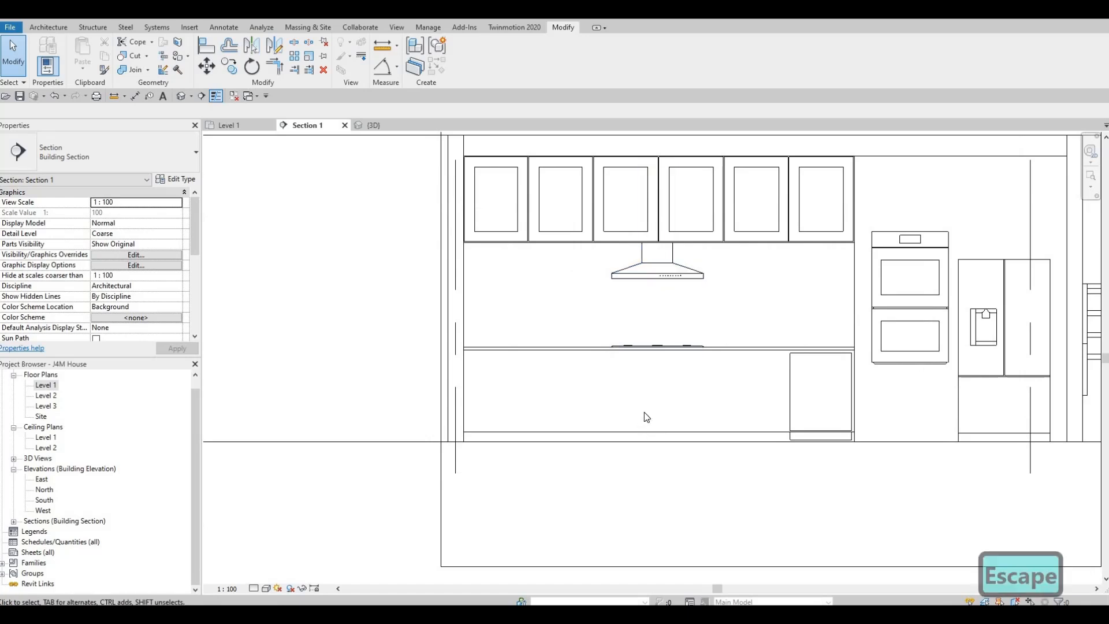
scroll(632, 356, "up", 2)
scroll(648, 419, "up", 1)
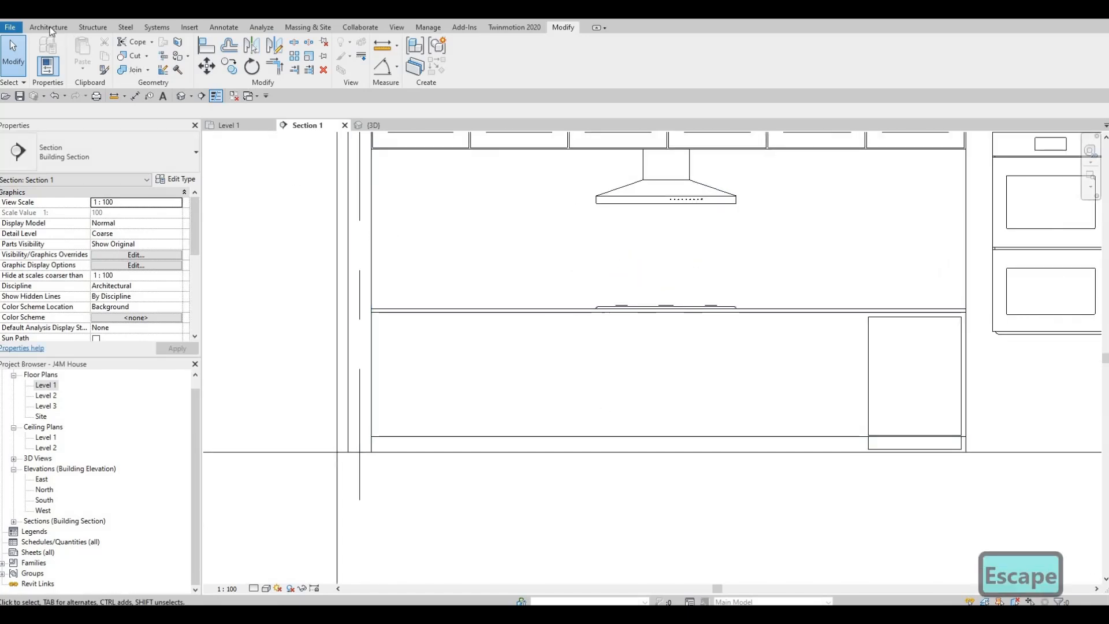
key("Escape")
key("Escape")
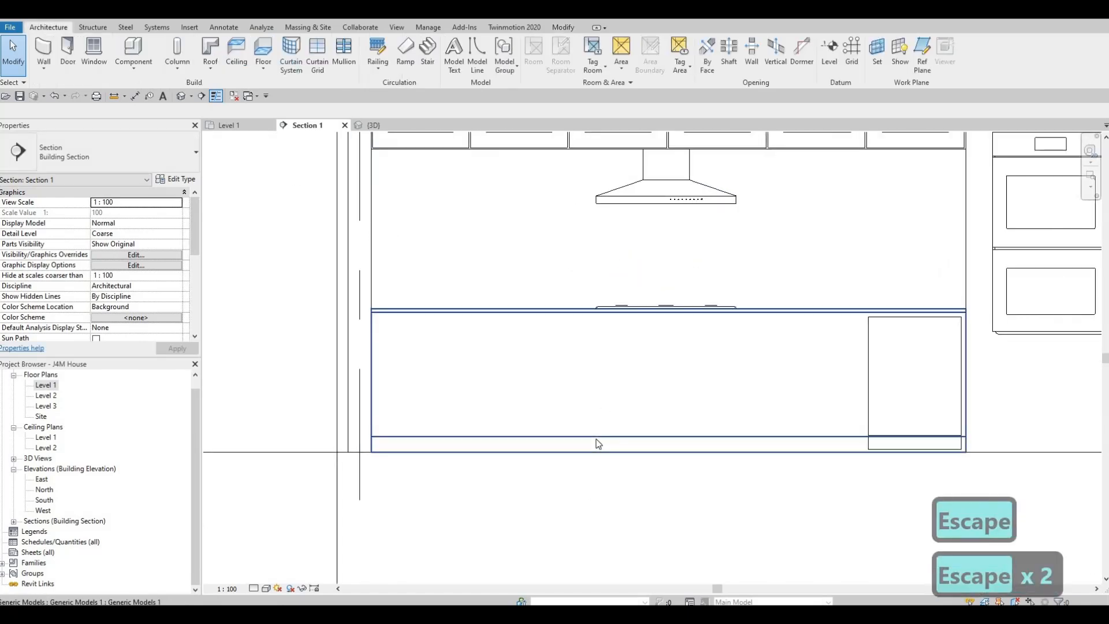
left_click(550, 273)
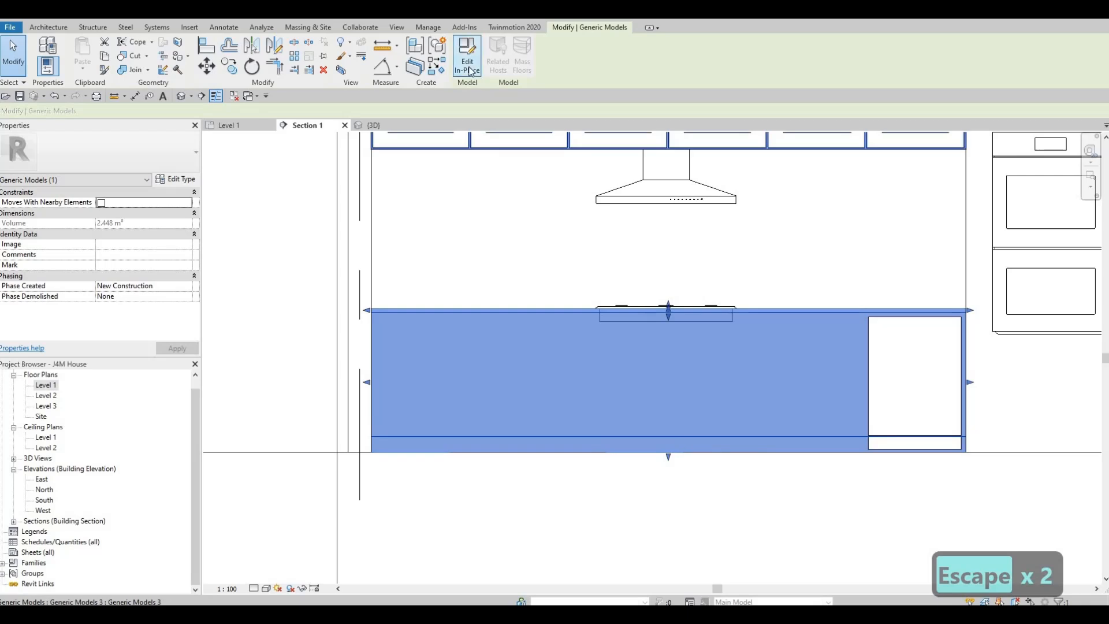
key("Escape")
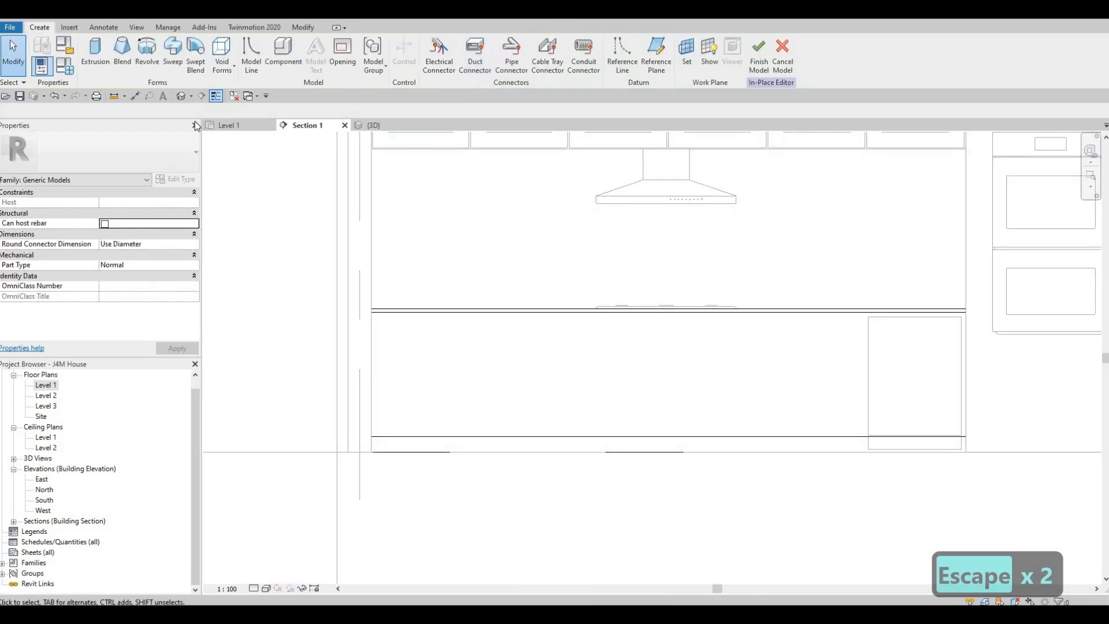
left_click(226, 70)
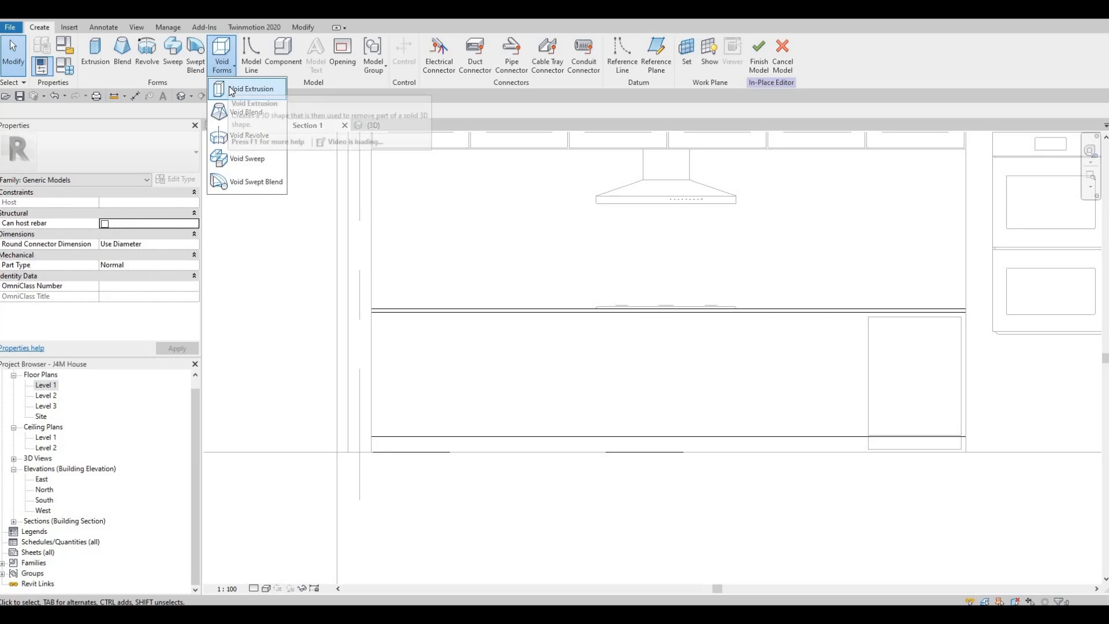
left_click(231, 90)
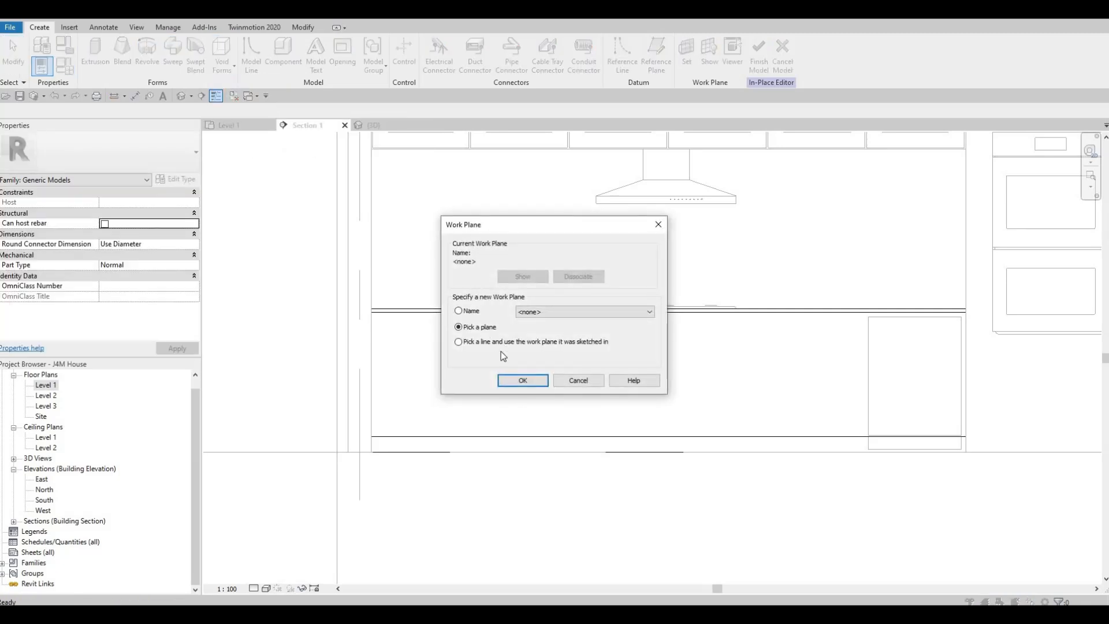
left_click(522, 382)
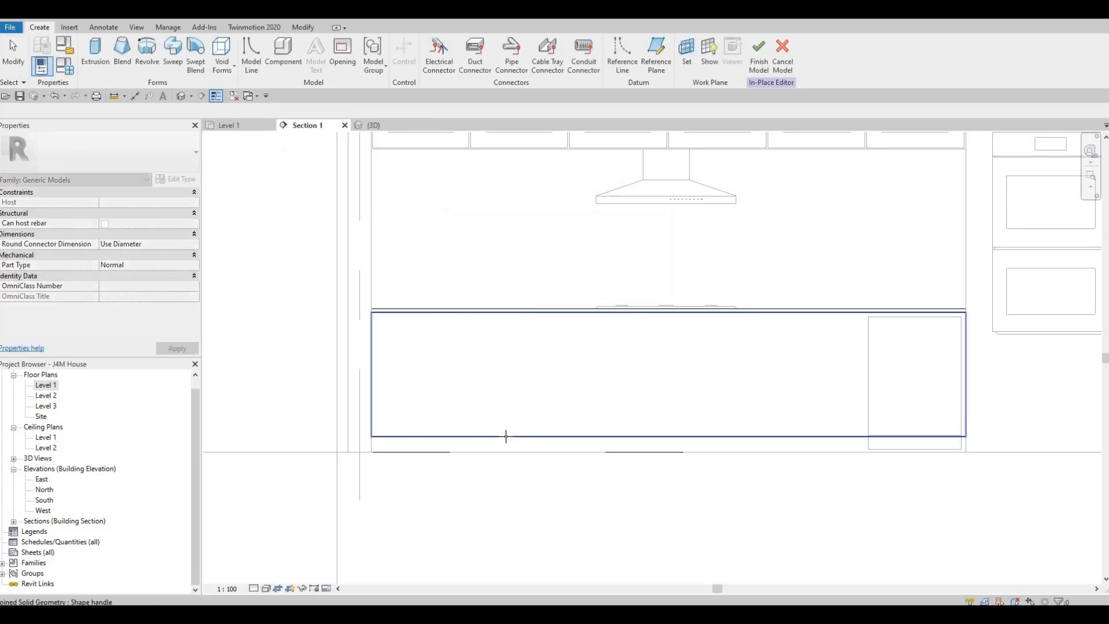
left_click(507, 439)
left_click(523, 380)
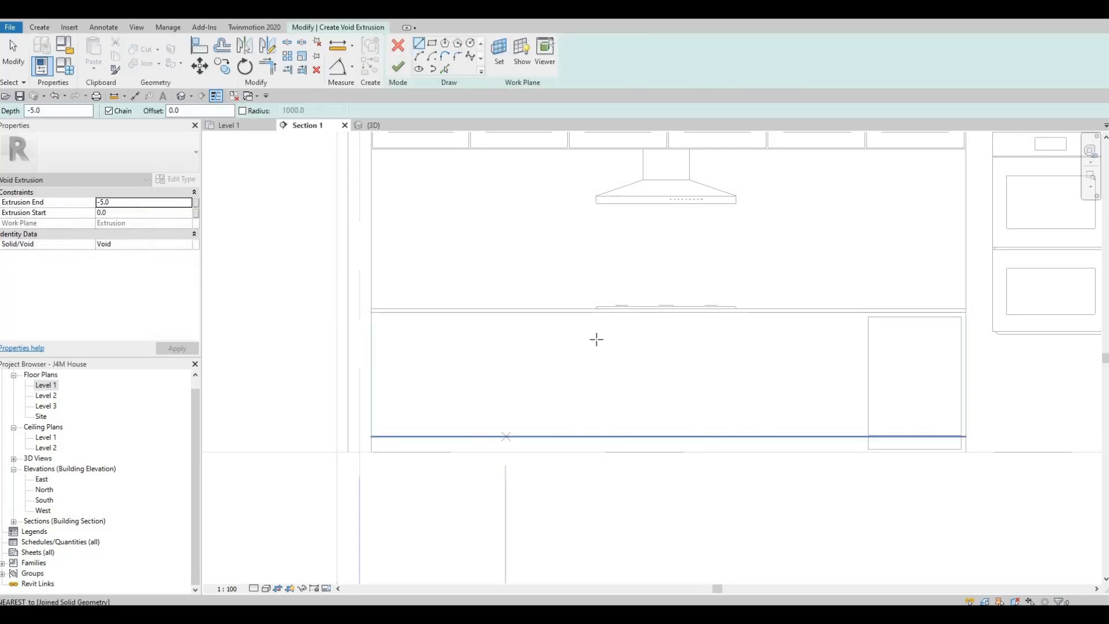
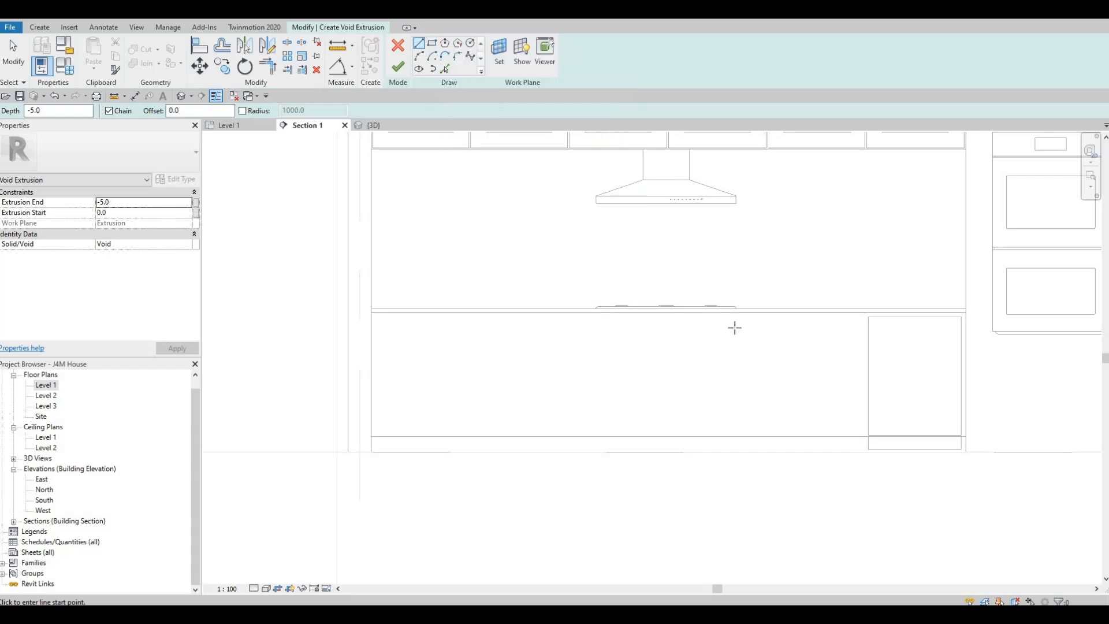
scroll(751, 401, "down", 4)
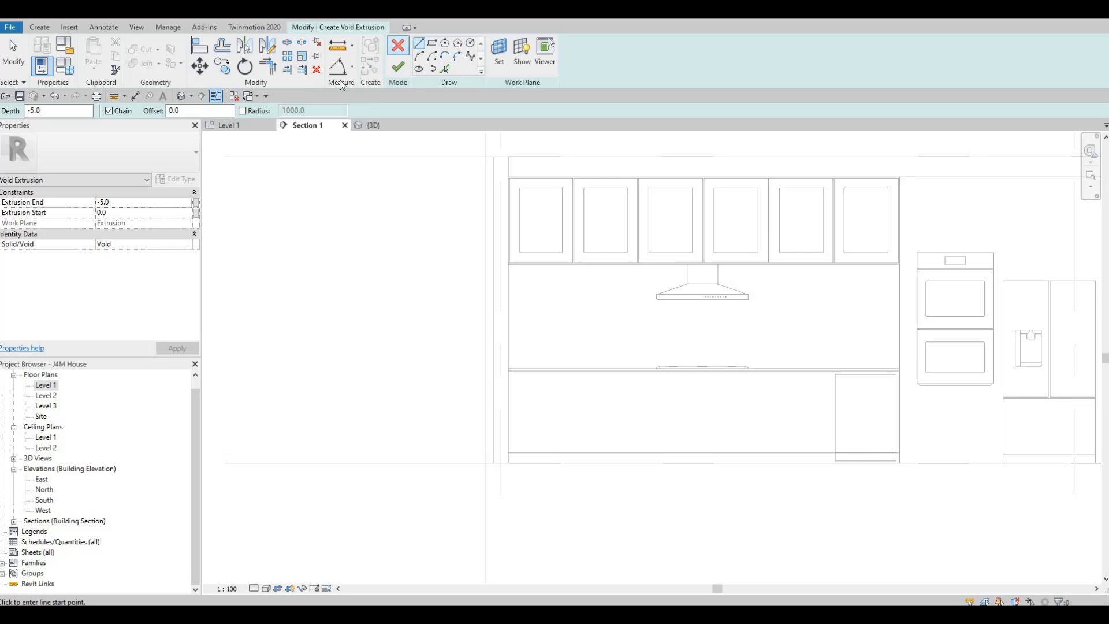
left_click(398, 45)
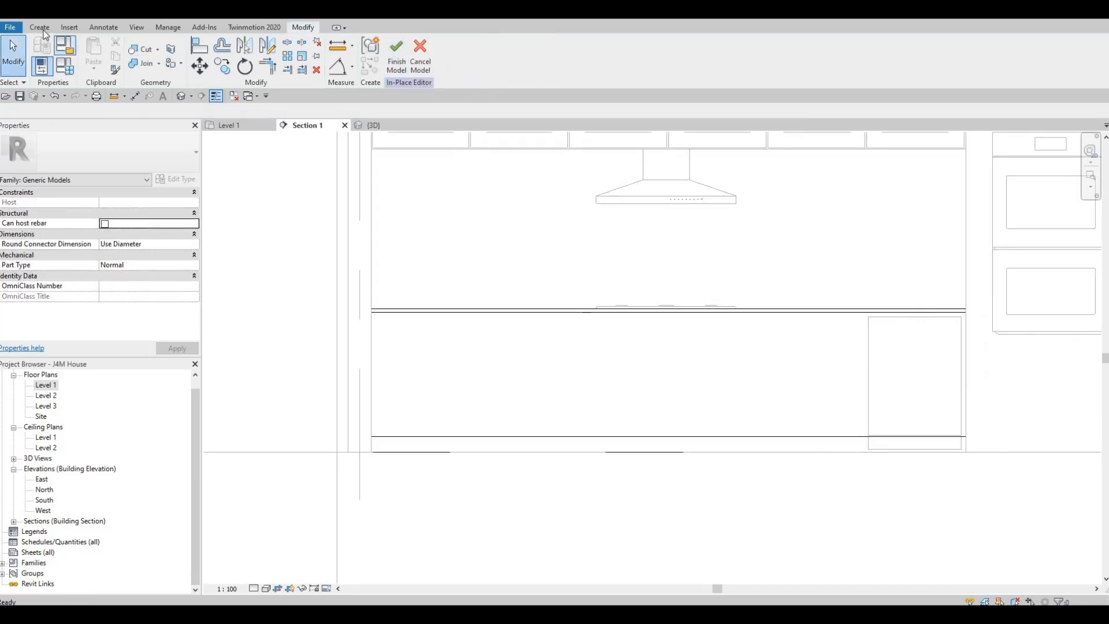
Step: Start a solid extrusion on the lower cabinet's front face and set its extrusion end to 10
left_click(41, 27)
left_click(94, 49)
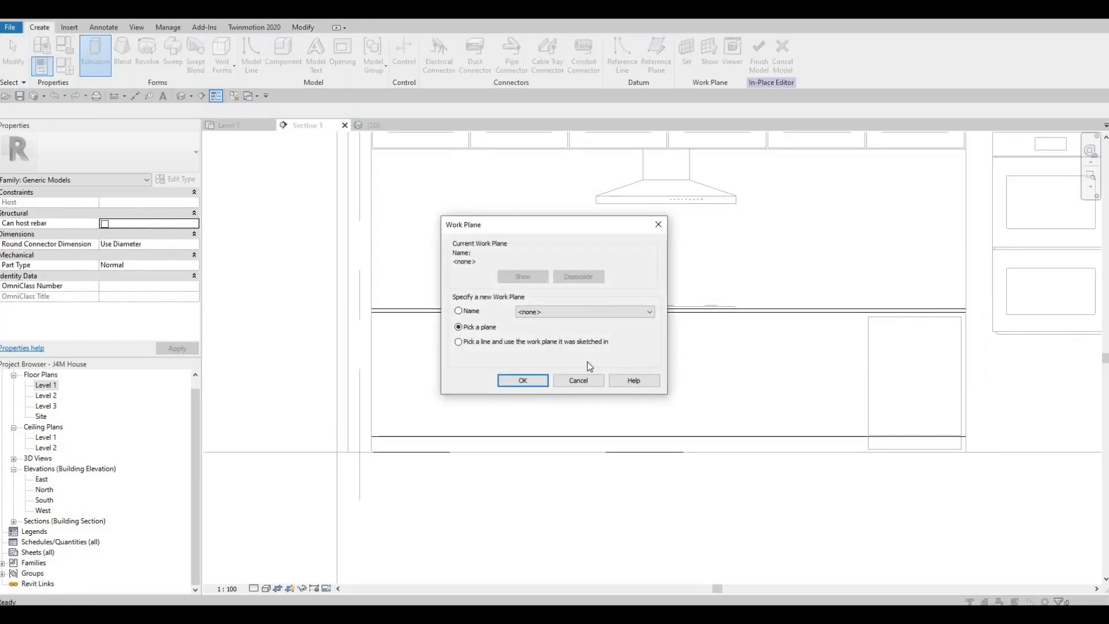
left_click(523, 381)
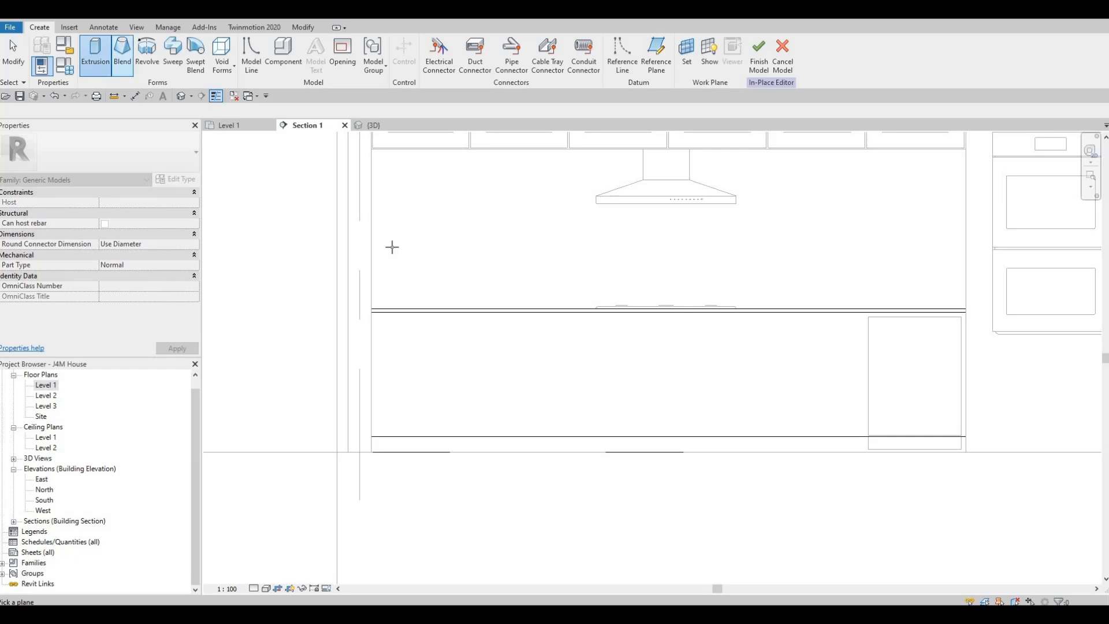
left_click(500, 371)
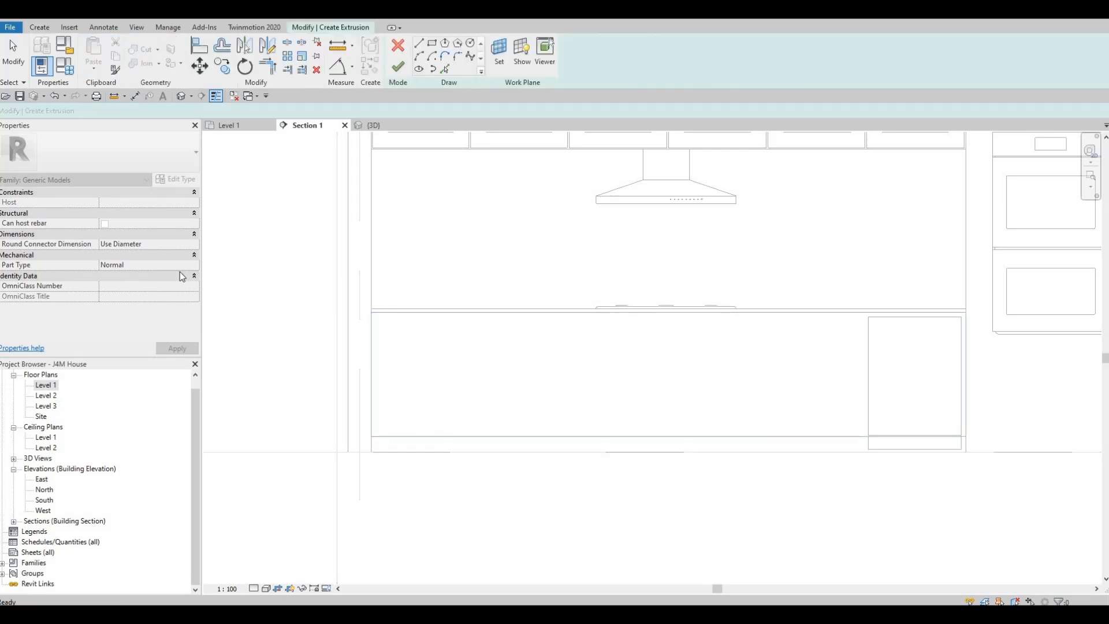
left_click(133, 203)
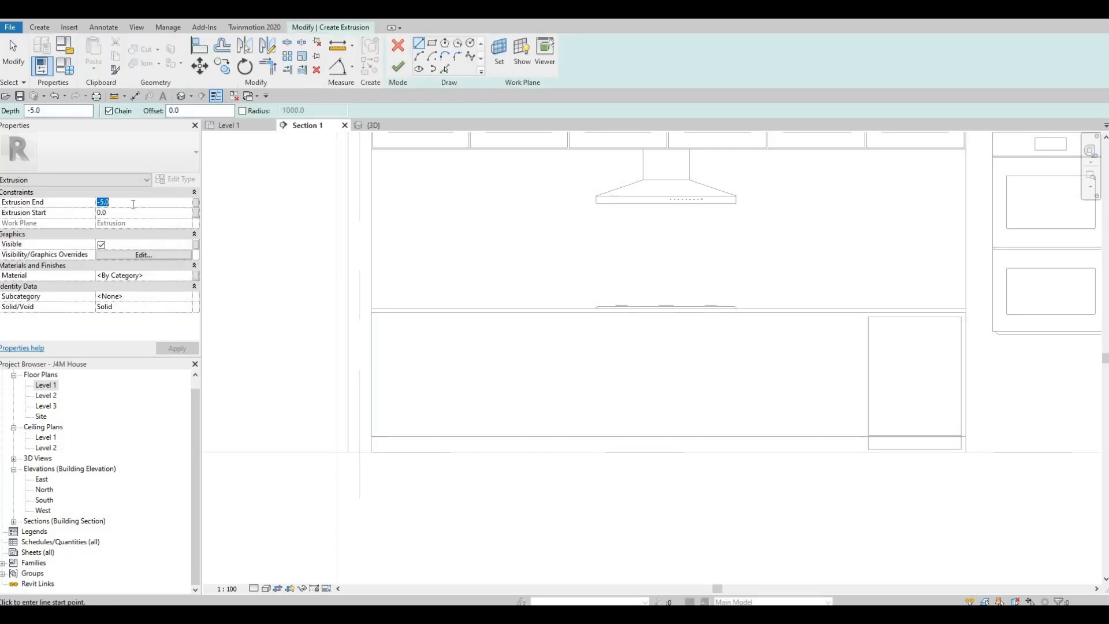
type("10")
key("Return")
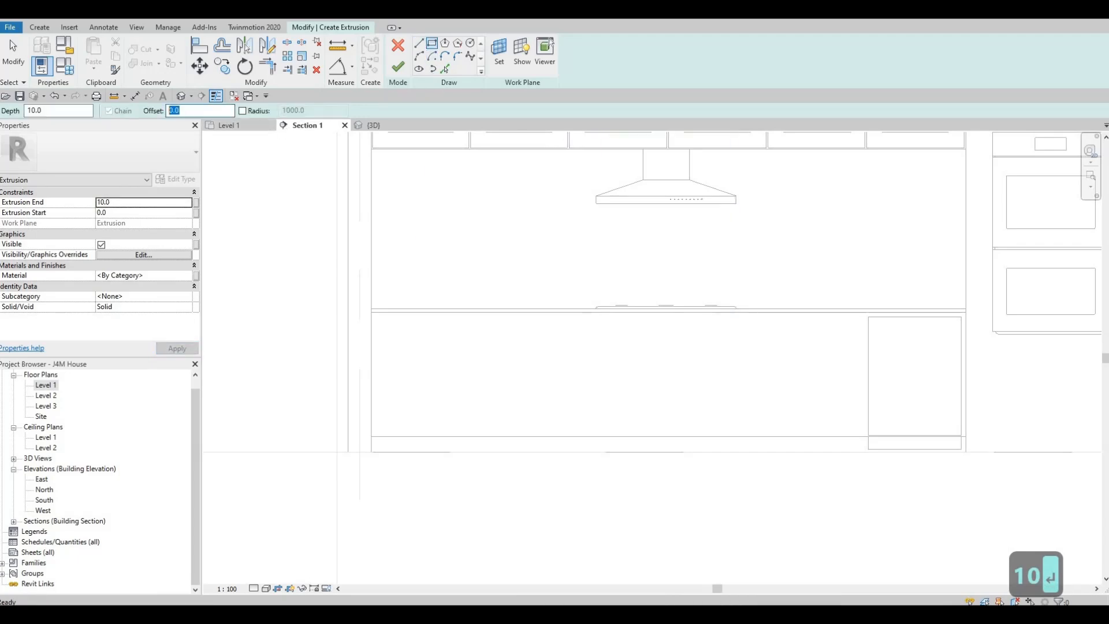
Step: Sketch a rectangle about 780 high, offset 10 inward, from the lower cabinet front's upper-left corner to the dishwasher's lower-left corner
type("10")
key("Return")
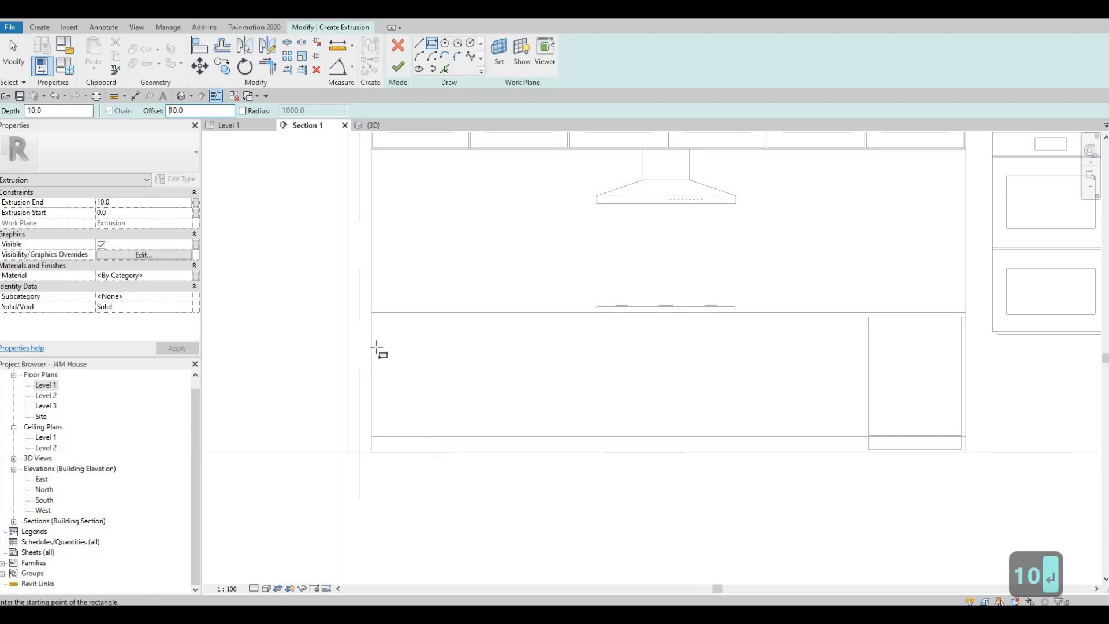
scroll(370, 294, "up", 4)
left_click(370, 290)
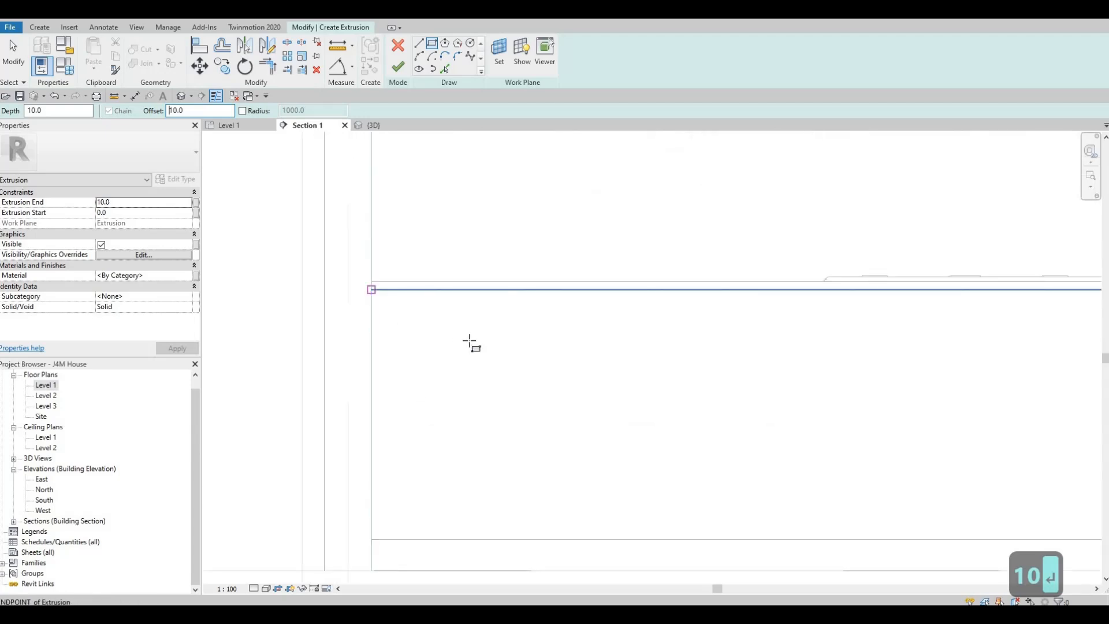
scroll(673, 399, "down", 2)
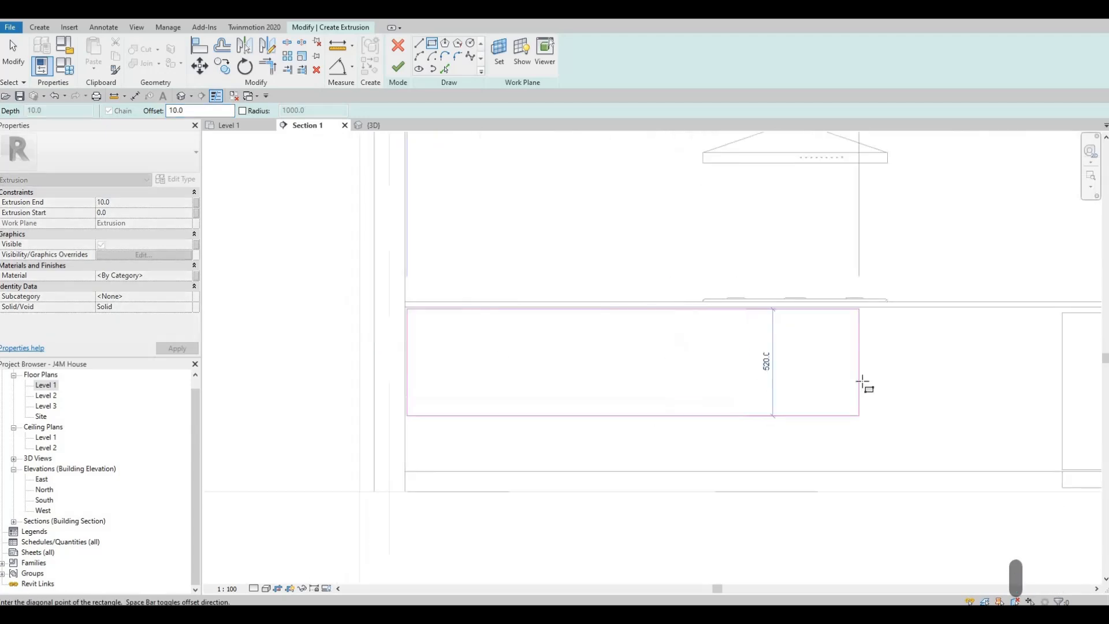
middle_click_drag(879, 424, 663, 352)
scroll(892, 381, "up", 4)
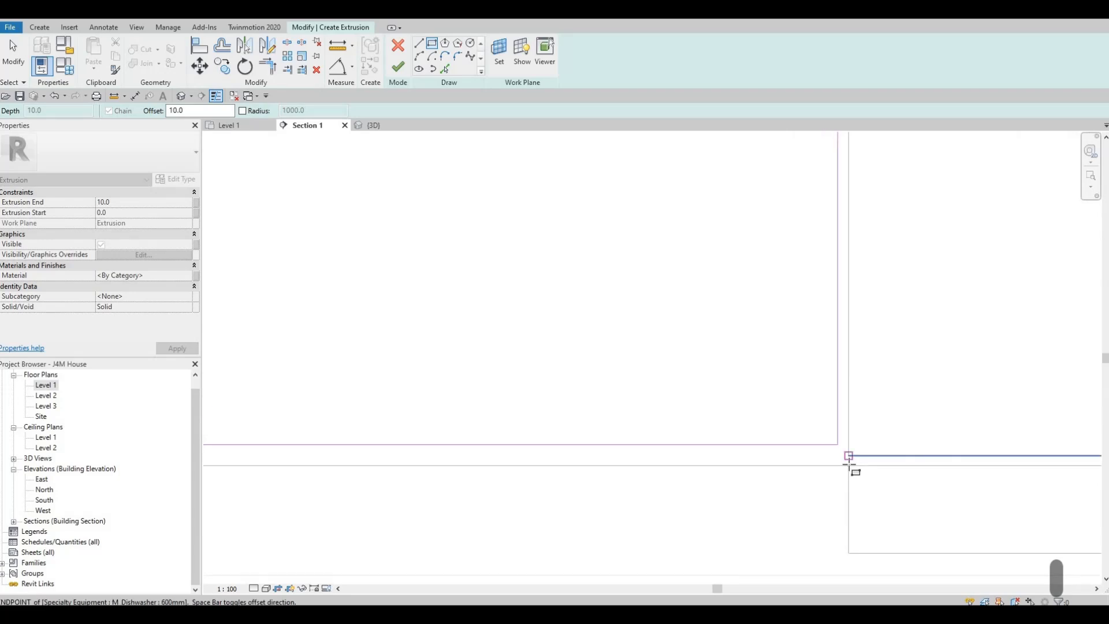
left_click(836, 433)
scroll(835, 432, "down", 4)
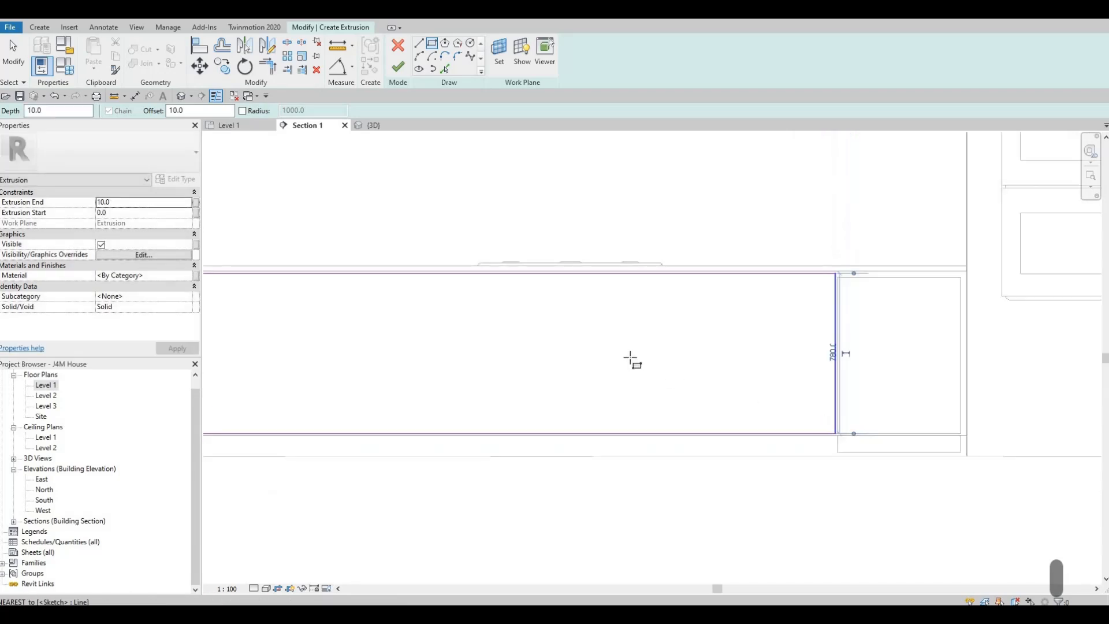
Step: Assign the Ash material to the lower cabinet front's extrusion
key("Escape")
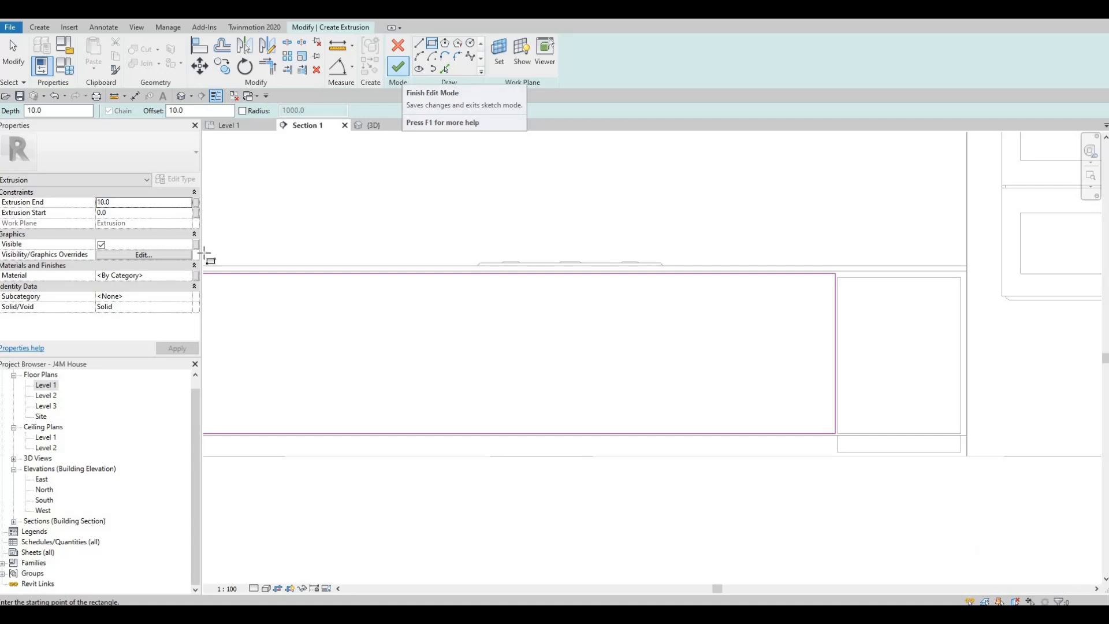
left_click(189, 279)
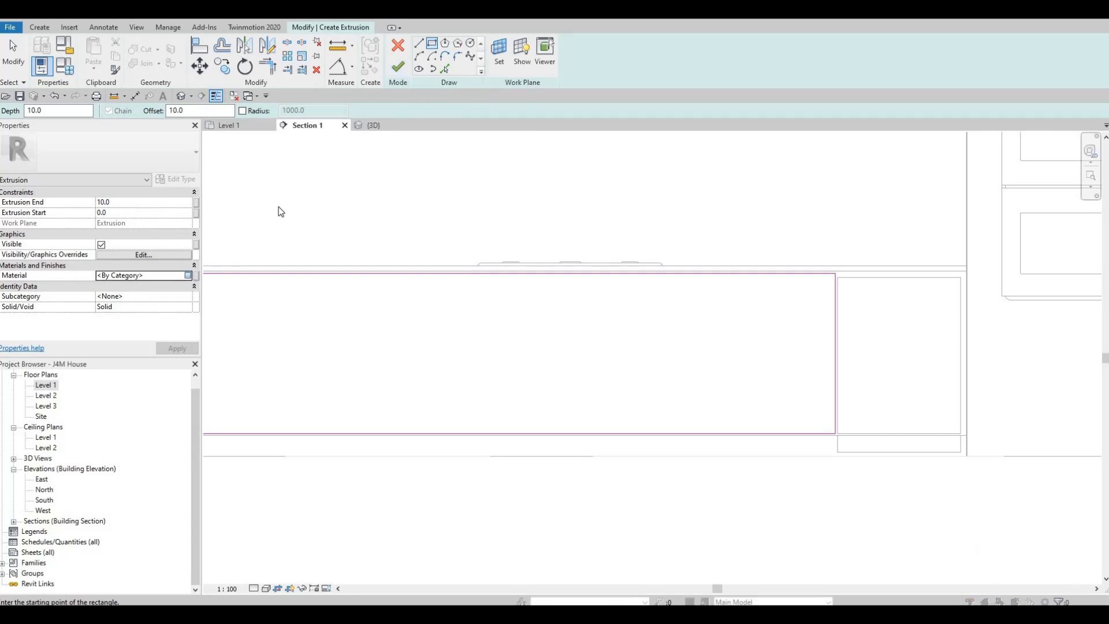
scroll(249, 312, "down", 15)
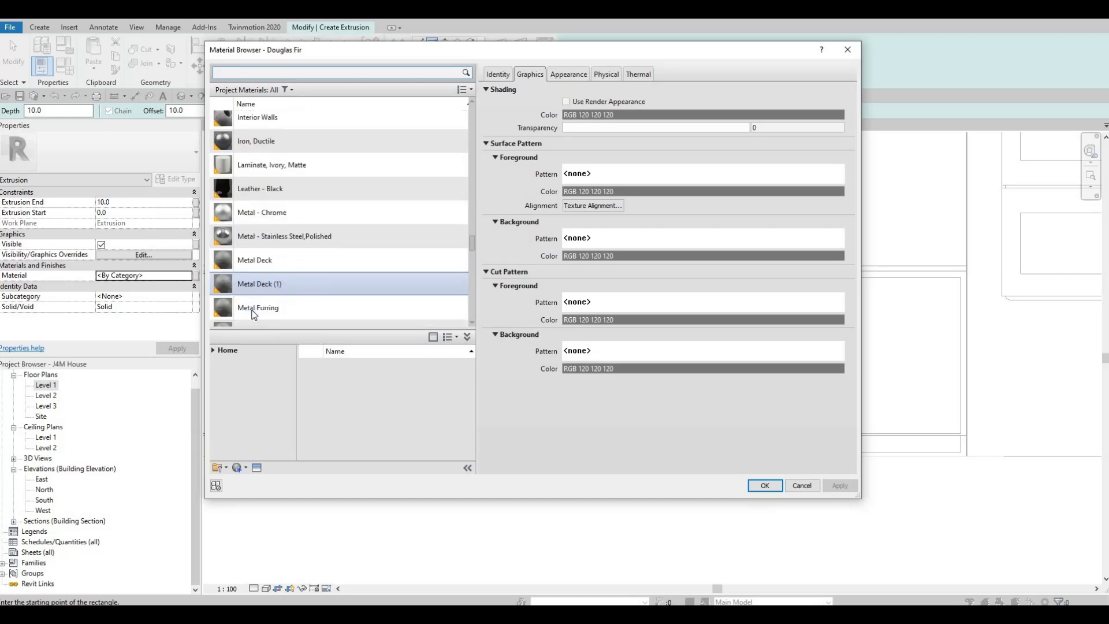
scroll(254, 289, "up", 5)
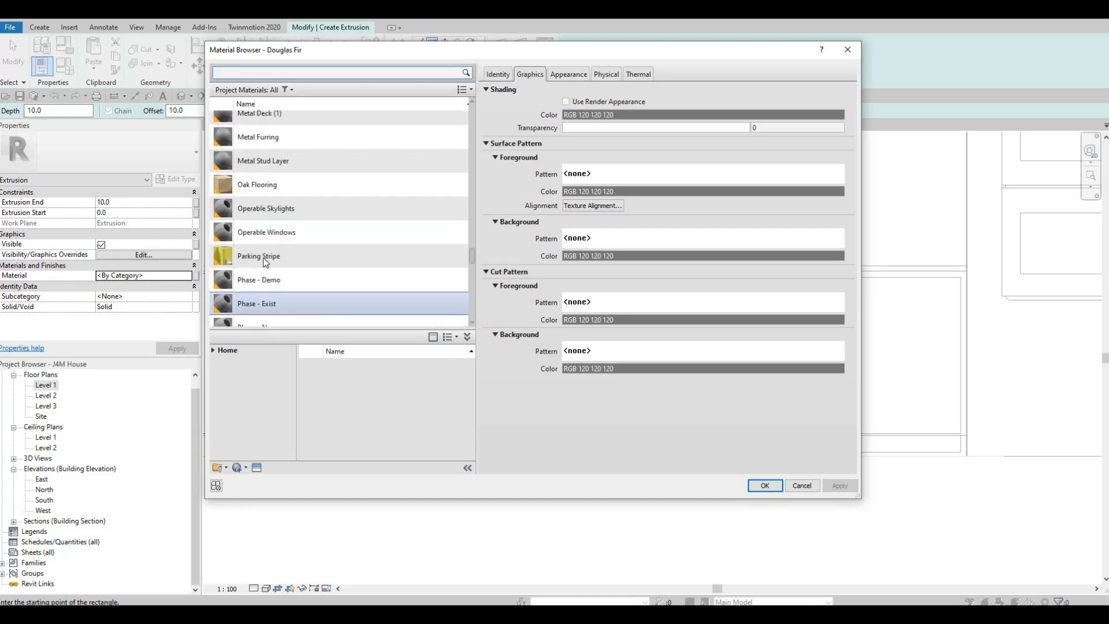
scroll(254, 277, "down", 2)
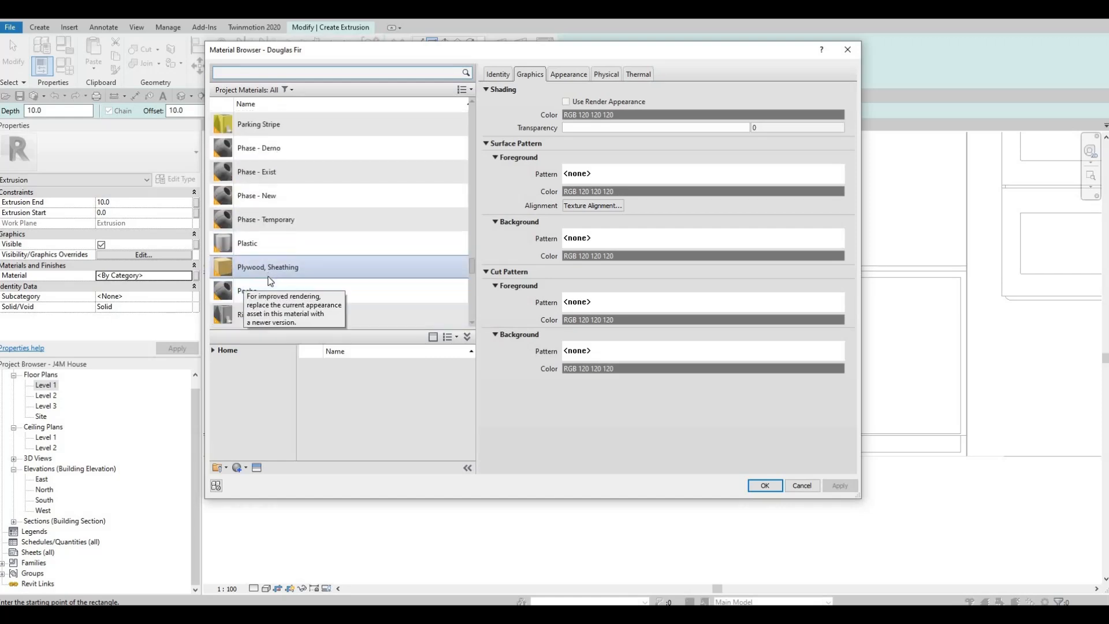
scroll(270, 283, "down", 3)
scroll(271, 289, "down", 3)
scroll(276, 174, "up", 10)
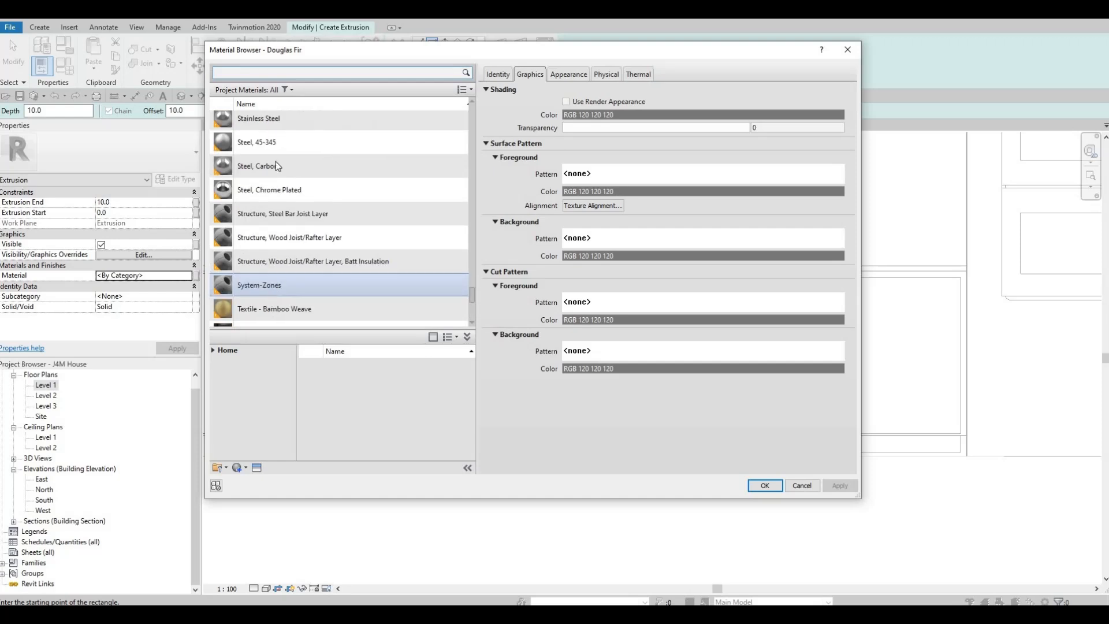
left_click_drag(471, 235, 472, 174)
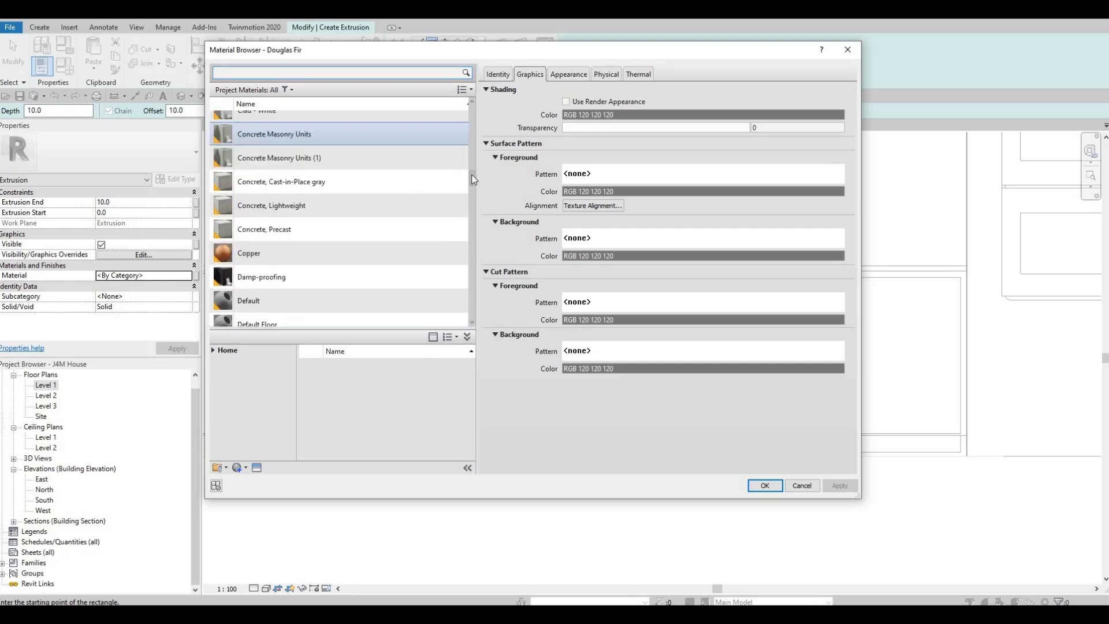
left_click_drag(466, 99, 463, 97)
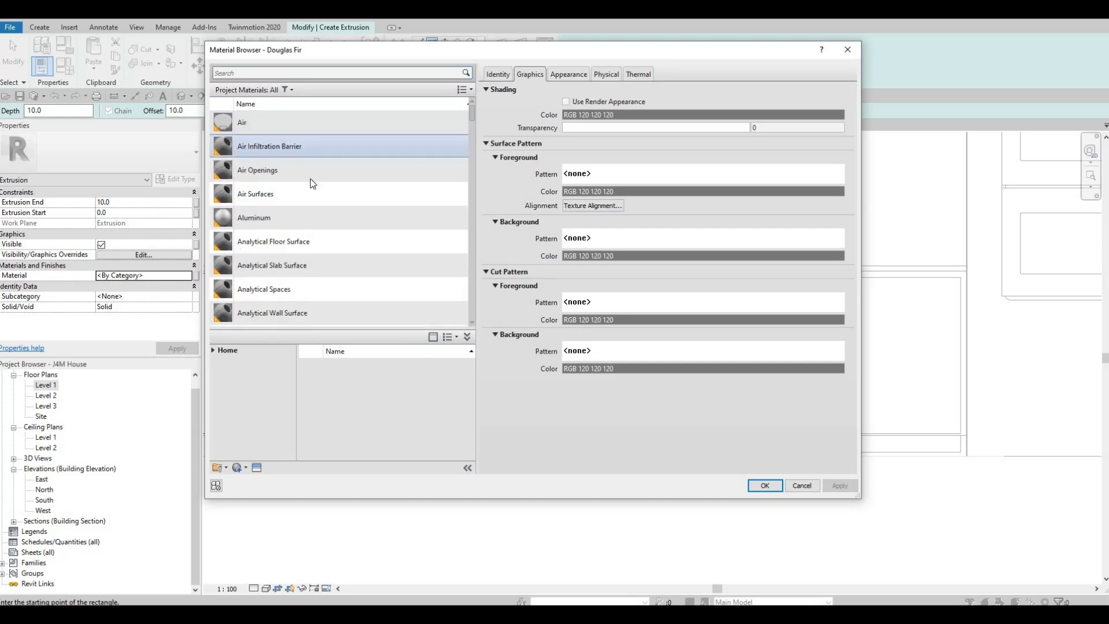
scroll(310, 199, "down", 3)
scroll(310, 223, "down", 3)
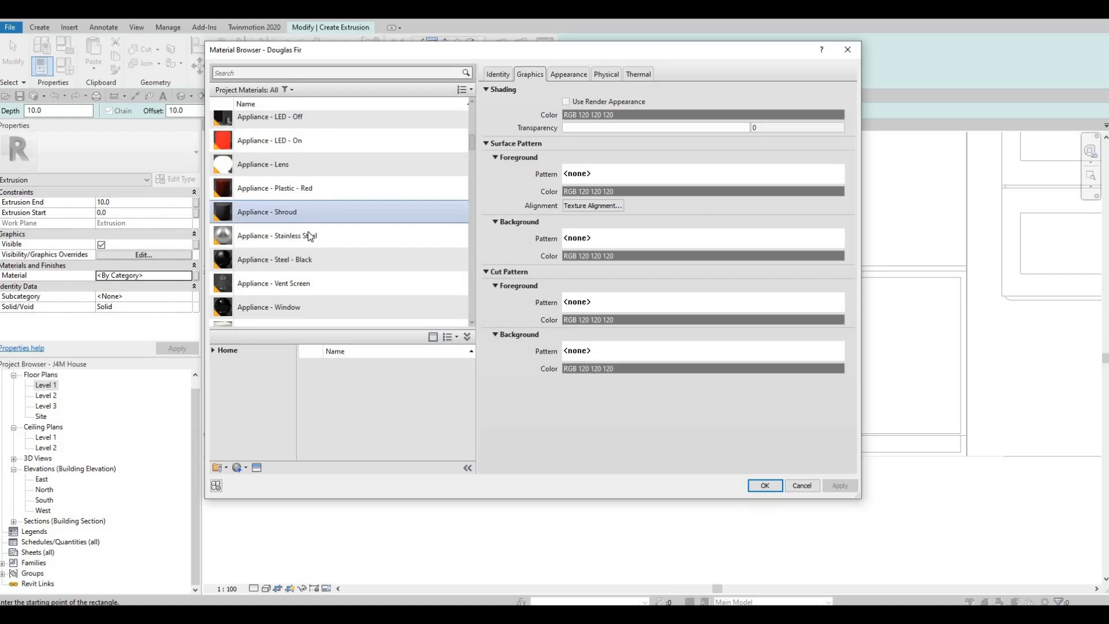
scroll(308, 231, "down", 2)
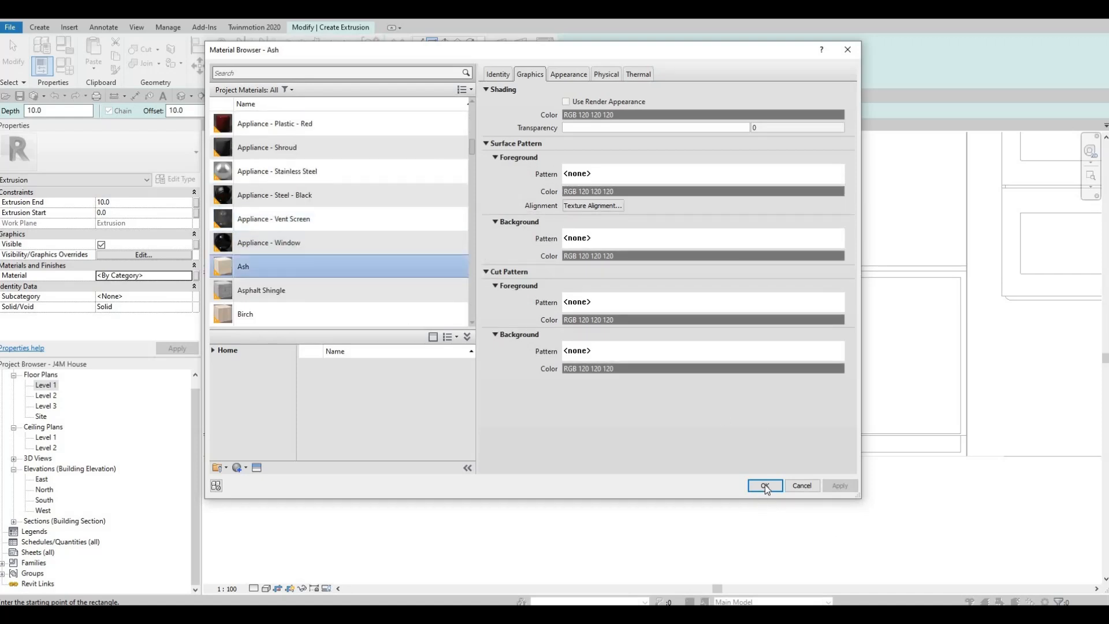
key("Return")
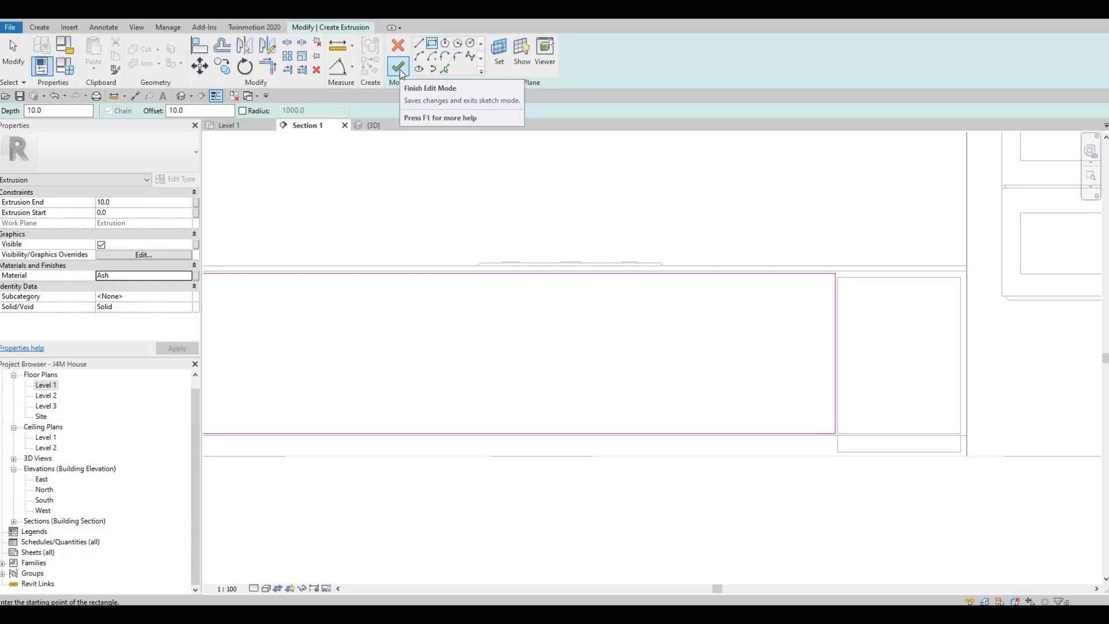
Step: Finish the lower cabinet front's sketch to create the 10-deep solid extrusion, leaving it deselected
left_click(398, 68)
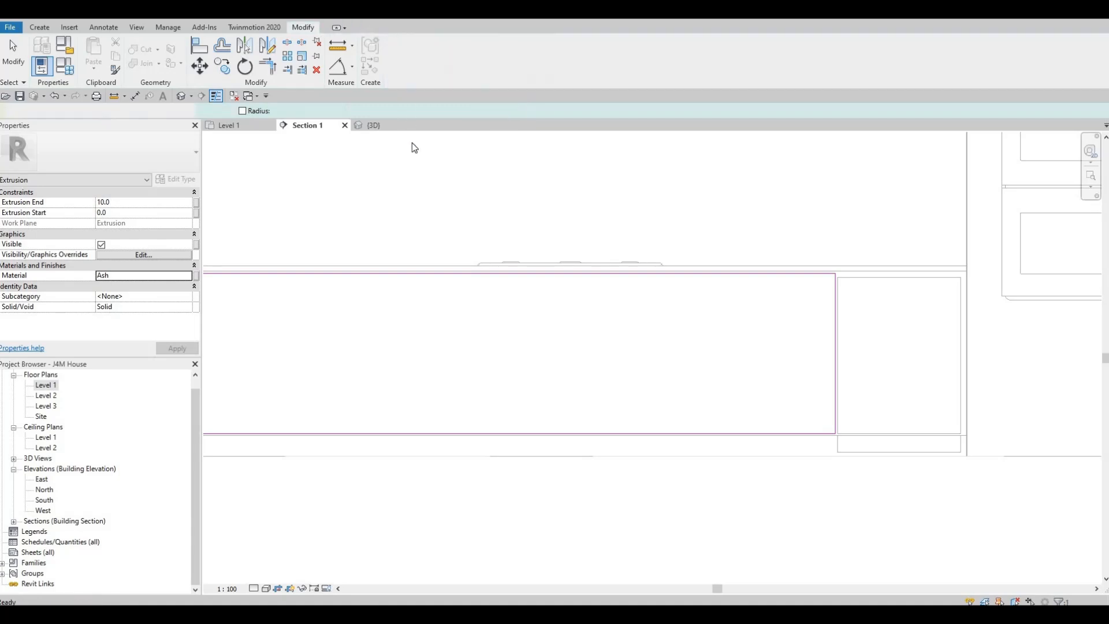
scroll(444, 237, "down", 1)
scroll(568, 263, "down", 1)
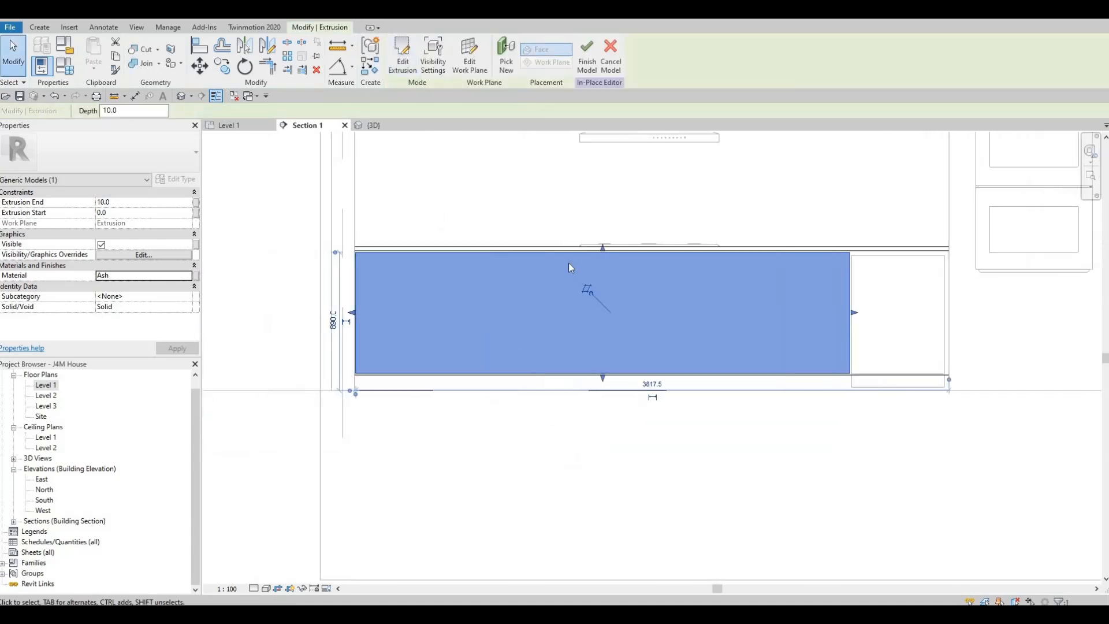
key("Escape")
key("Escape")
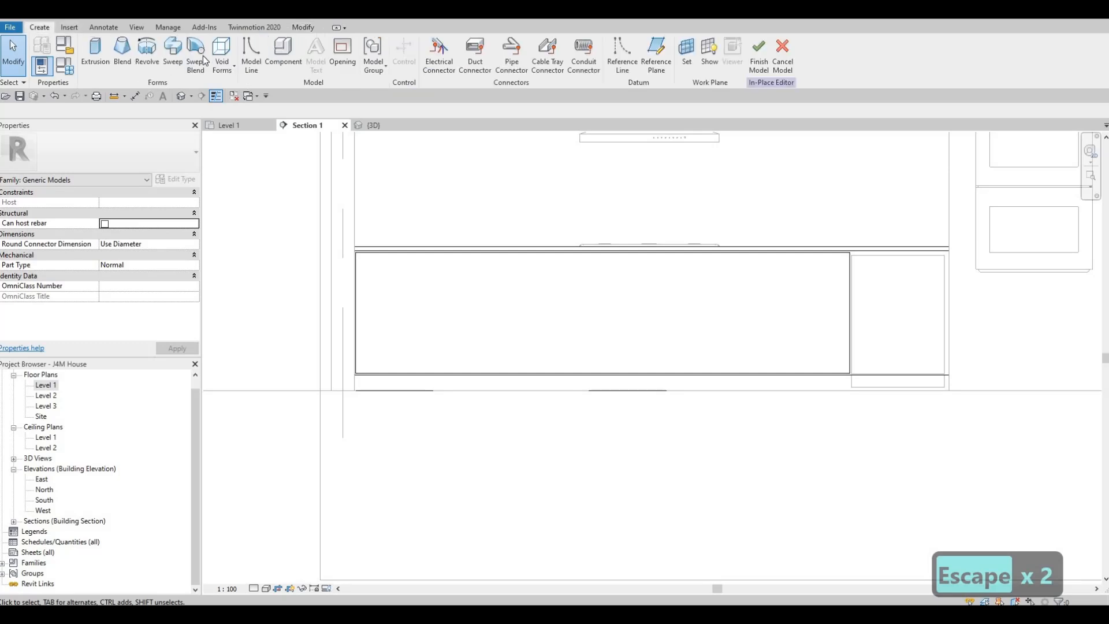
left_click(222, 60)
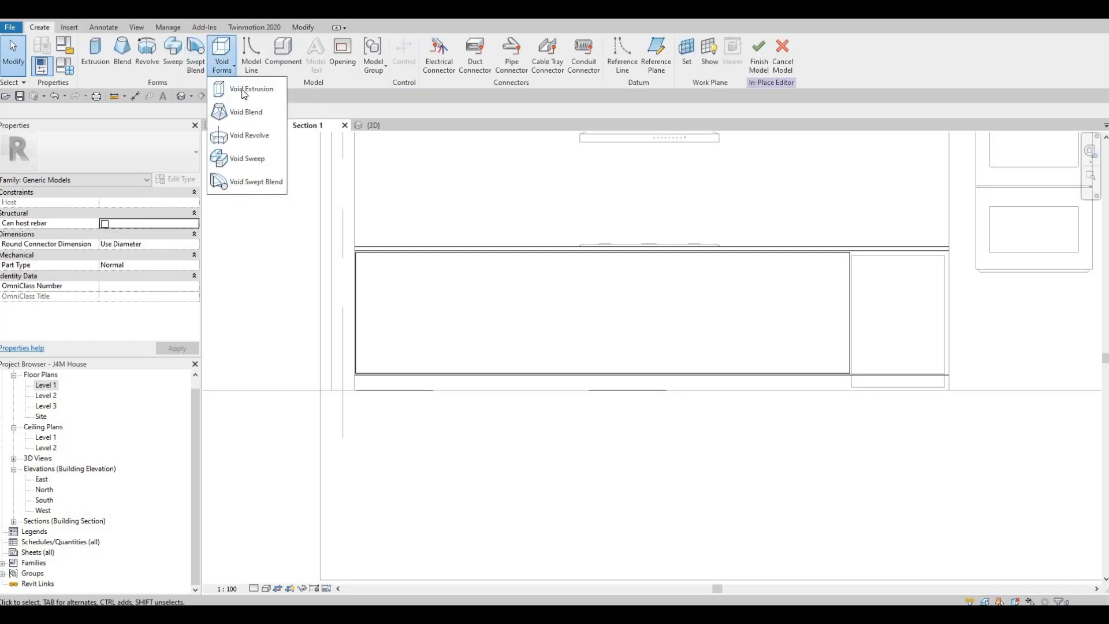
left_click(237, 86)
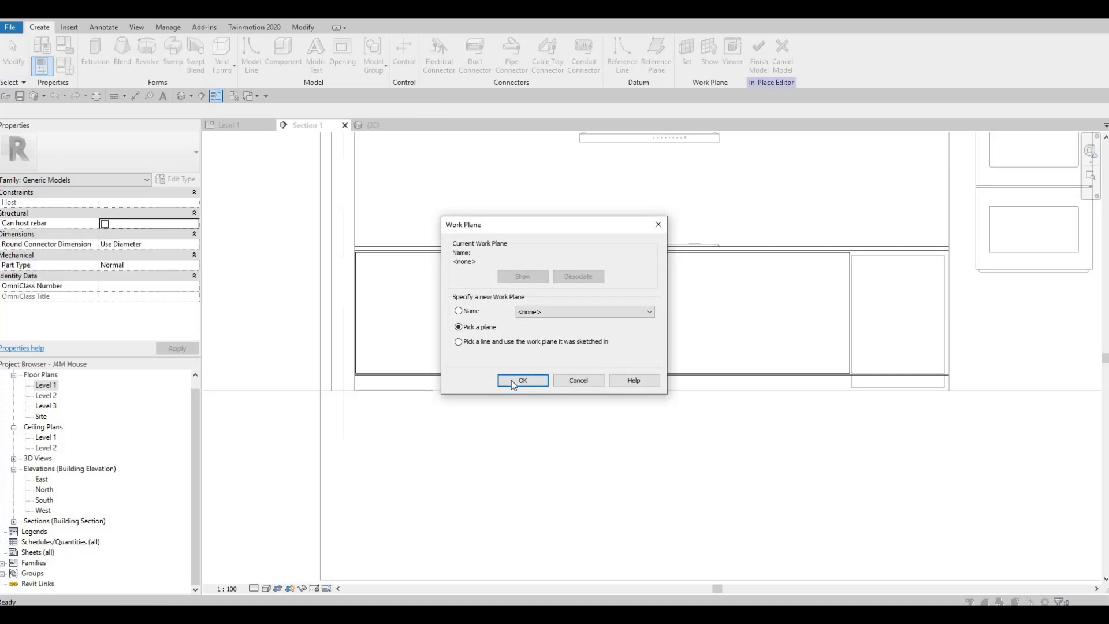
left_click(512, 380)
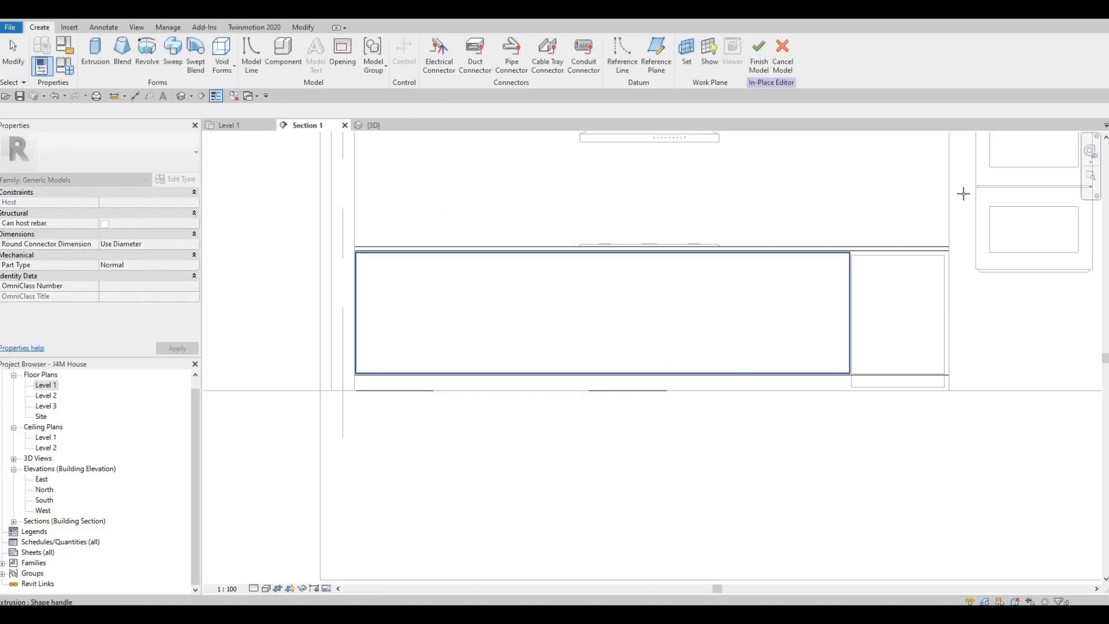
scroll(963, 193, "up", 5)
left_click(948, 215)
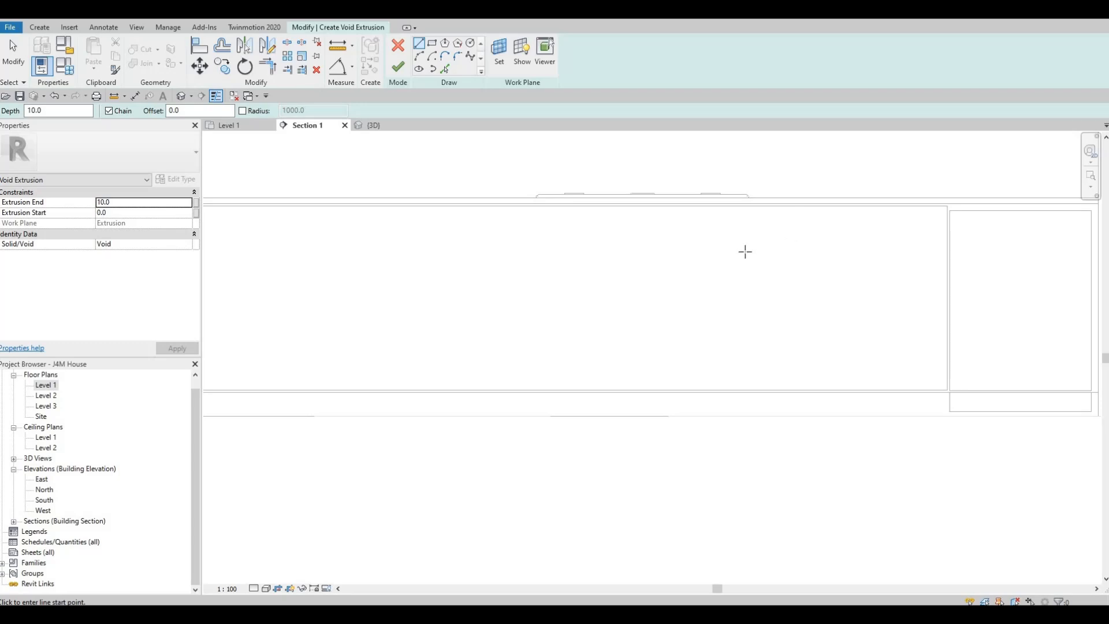
scroll(751, 231, "down", 3)
key("Escape")
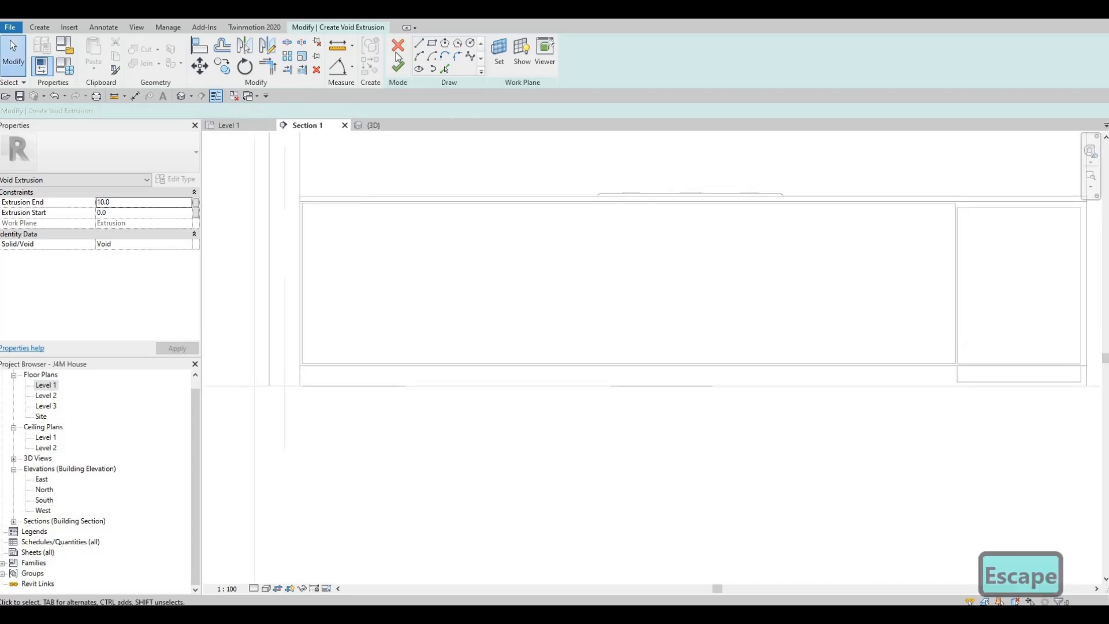
left_click(399, 46)
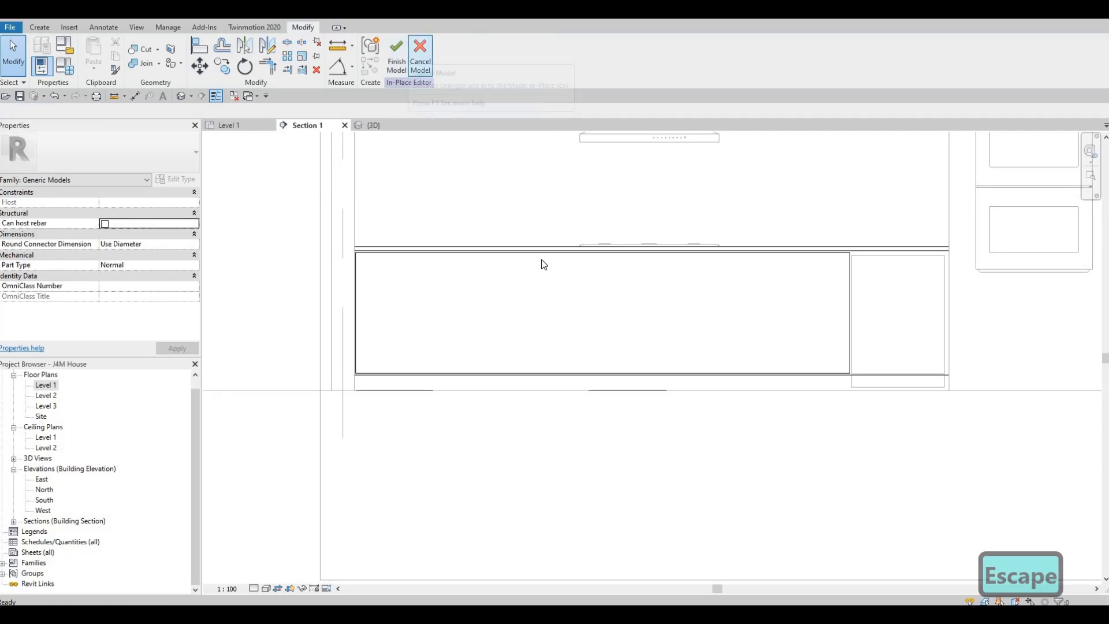
key("Escape")
left_click(556, 286)
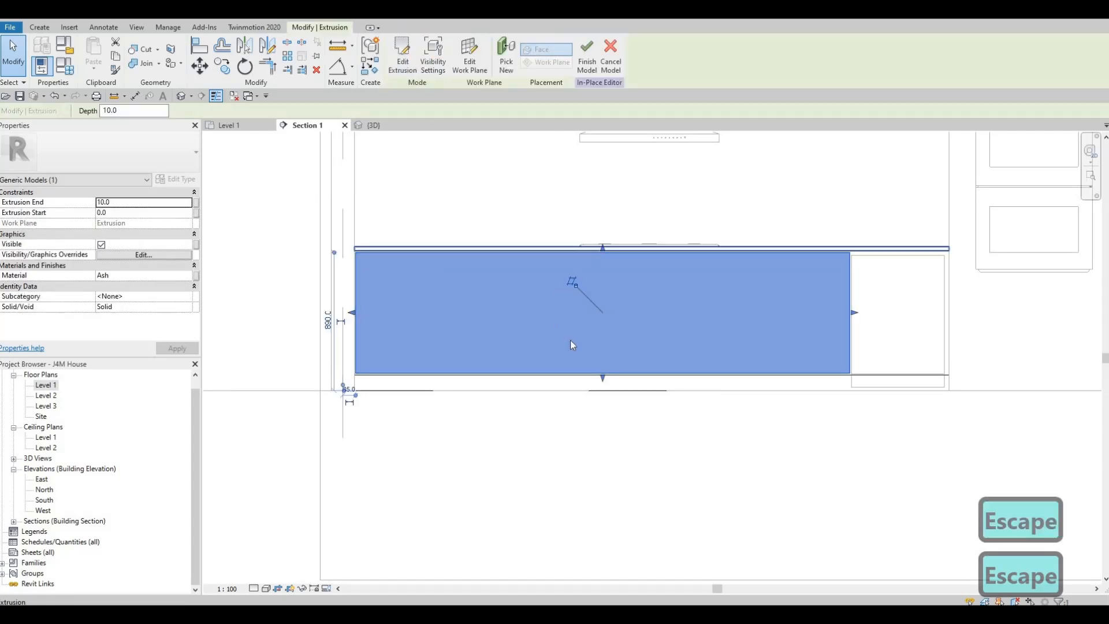
left_click(469, 55)
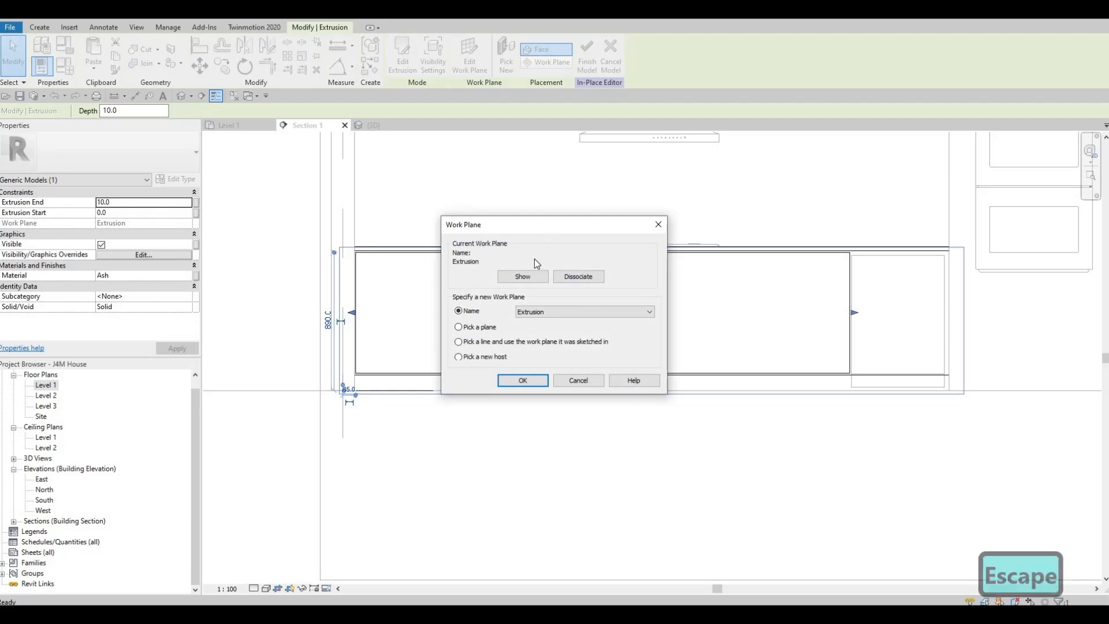
key("Escape")
key("Escape")
Step: Edit the front panel's extrusion sketch and draw a full-height vertical dividing line below the cooktop's center, about 1300 from the panel's right edge
left_click(558, 277)
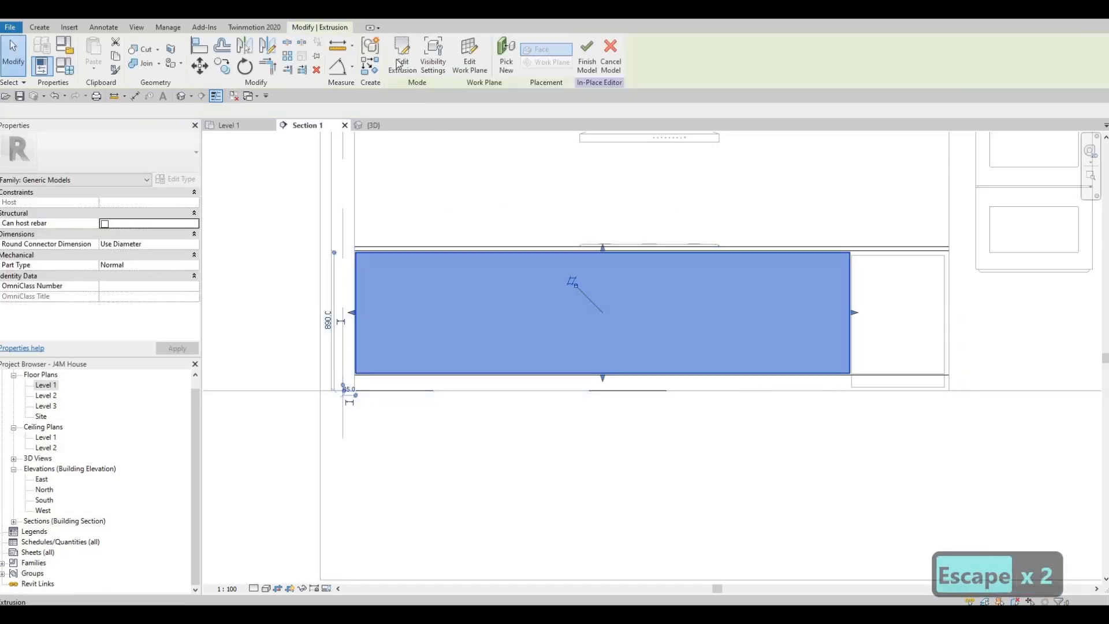
left_click(402, 56)
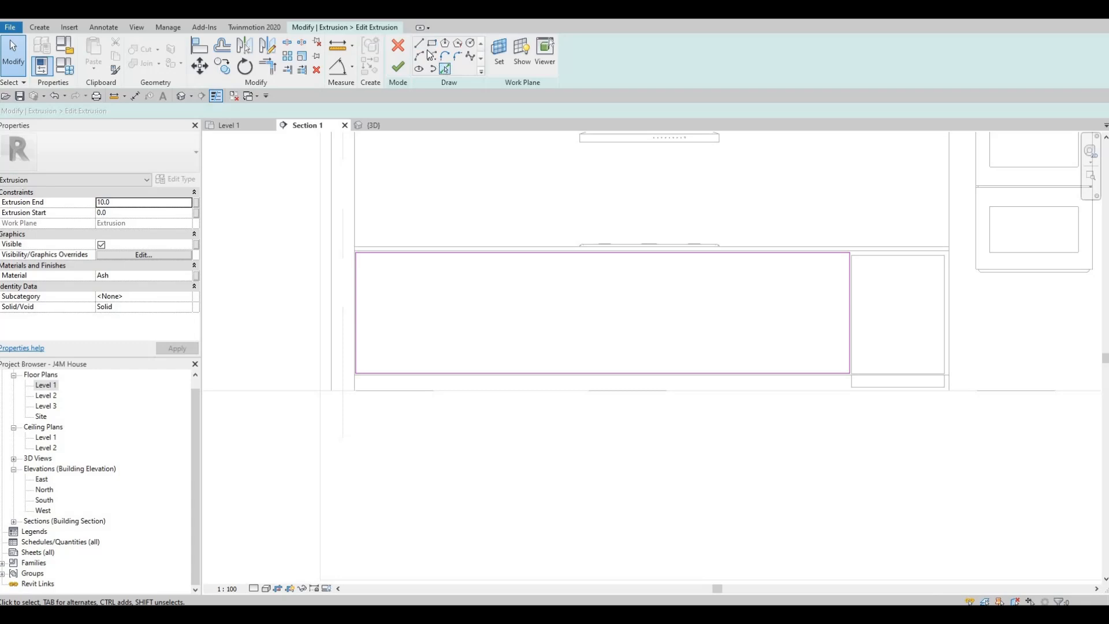
key("l")
key("i")
scroll(653, 247, "up", 2)
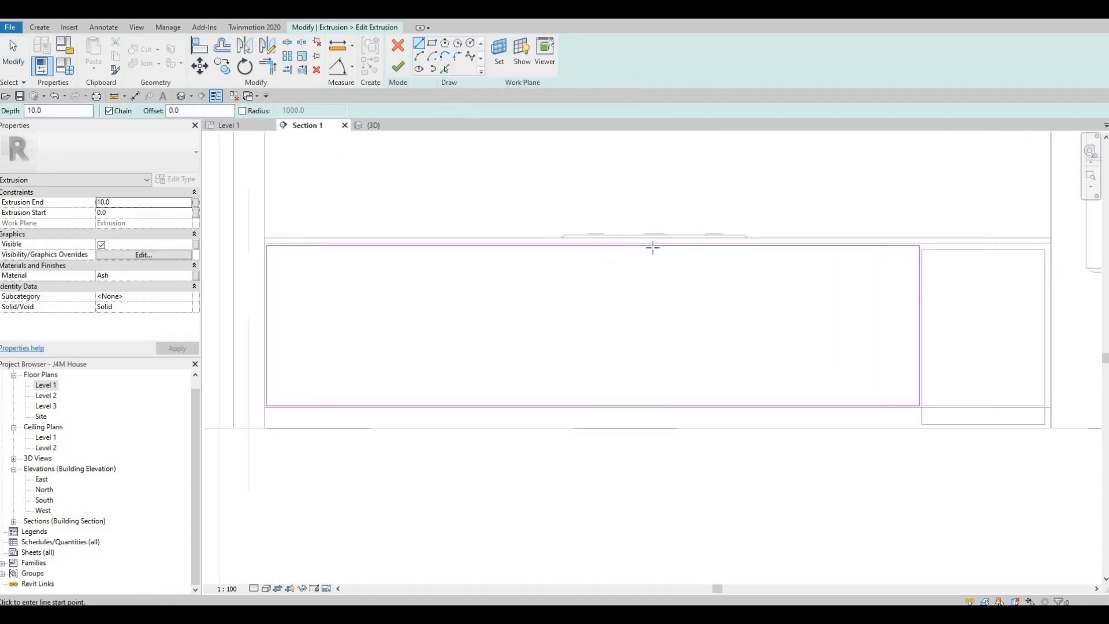
left_click(653, 247)
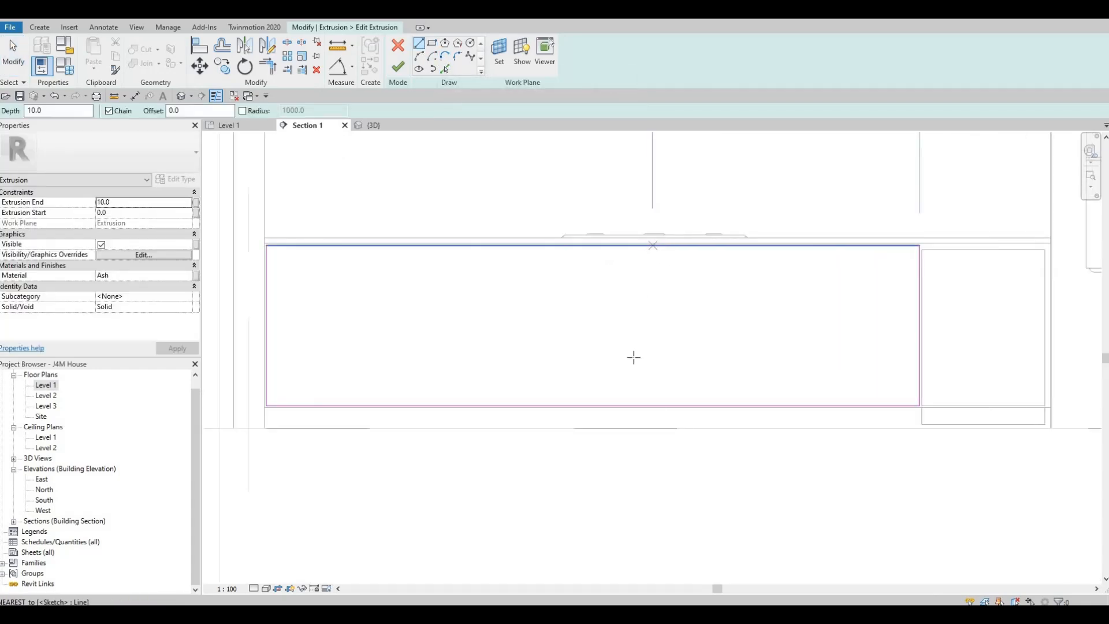
left_click(653, 406)
key("Escape")
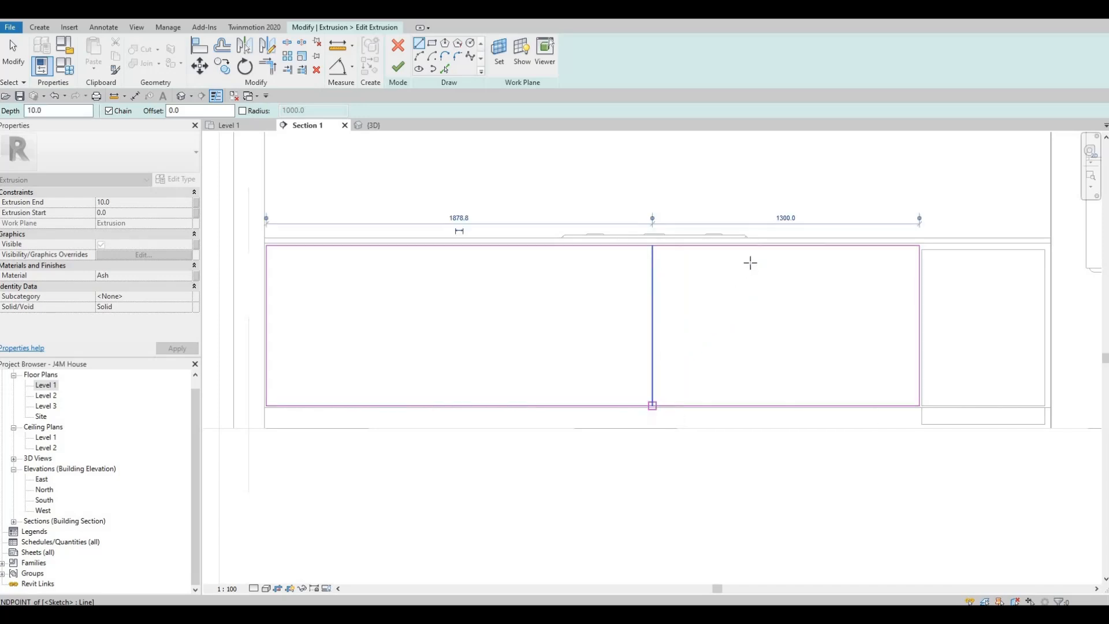
Step: Draw a second full-height vertical dividing line about 500 right of the cooktop's center line
left_click(755, 247)
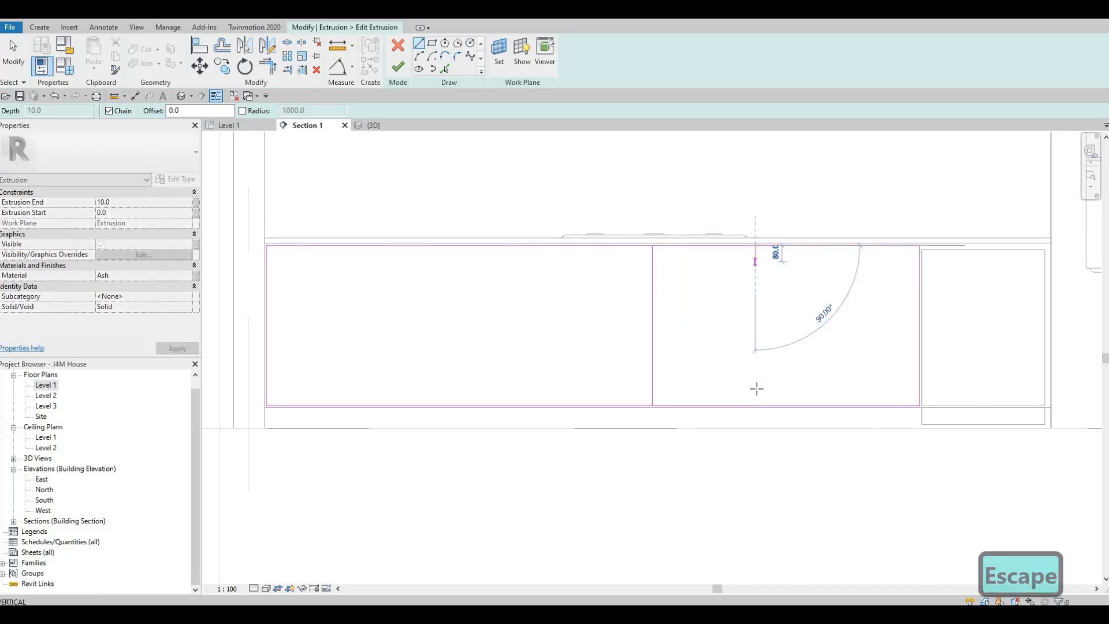
left_click(756, 406)
key("Escape")
key("Escape")
key("Escape")
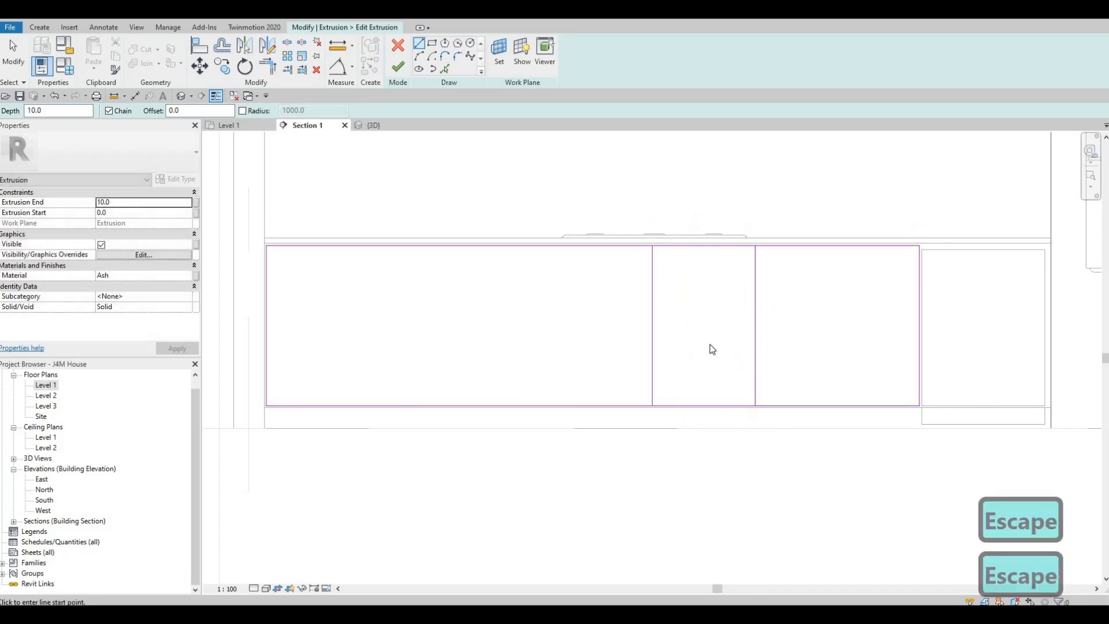
Step: Mirror a copy of the second dividing line about the line below the cooktop's center
left_click(756, 306)
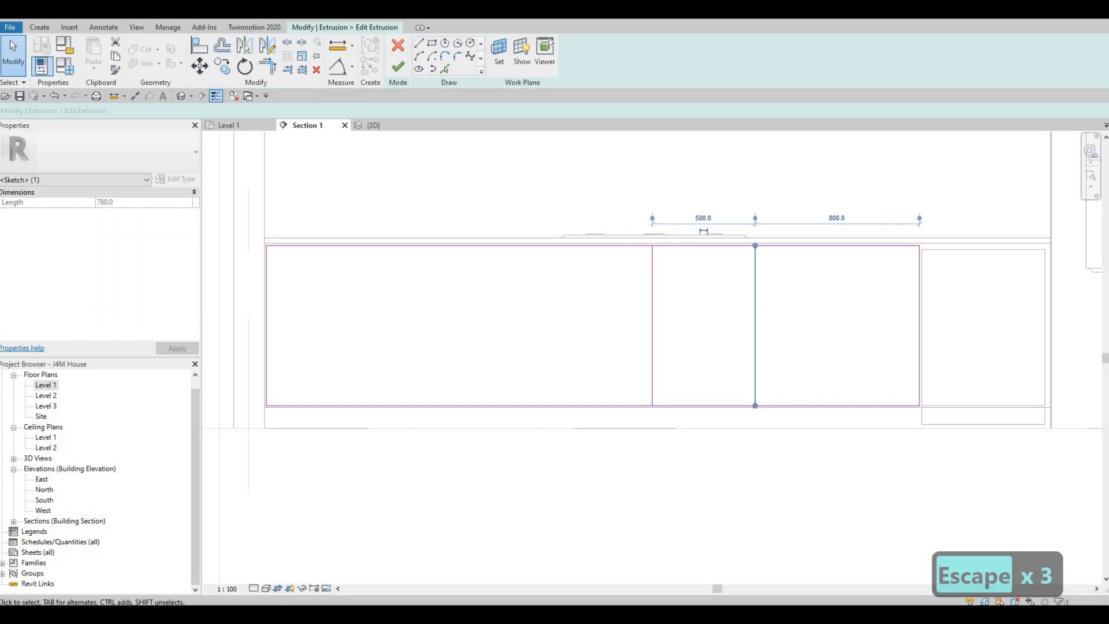
left_click(269, 46)
left_click(653, 283)
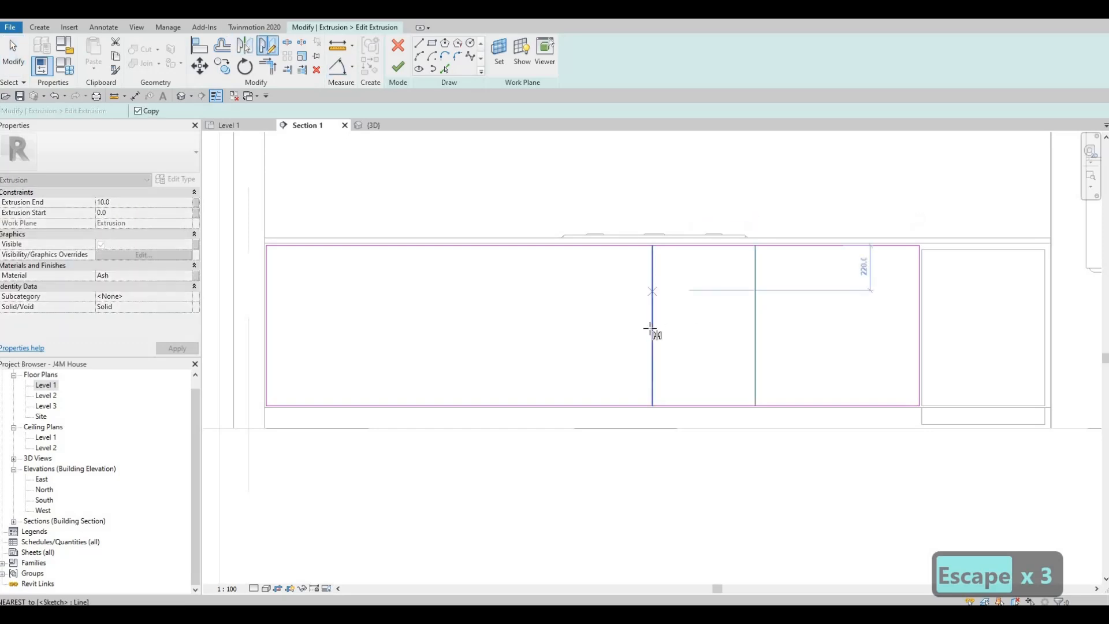
left_click(652, 326)
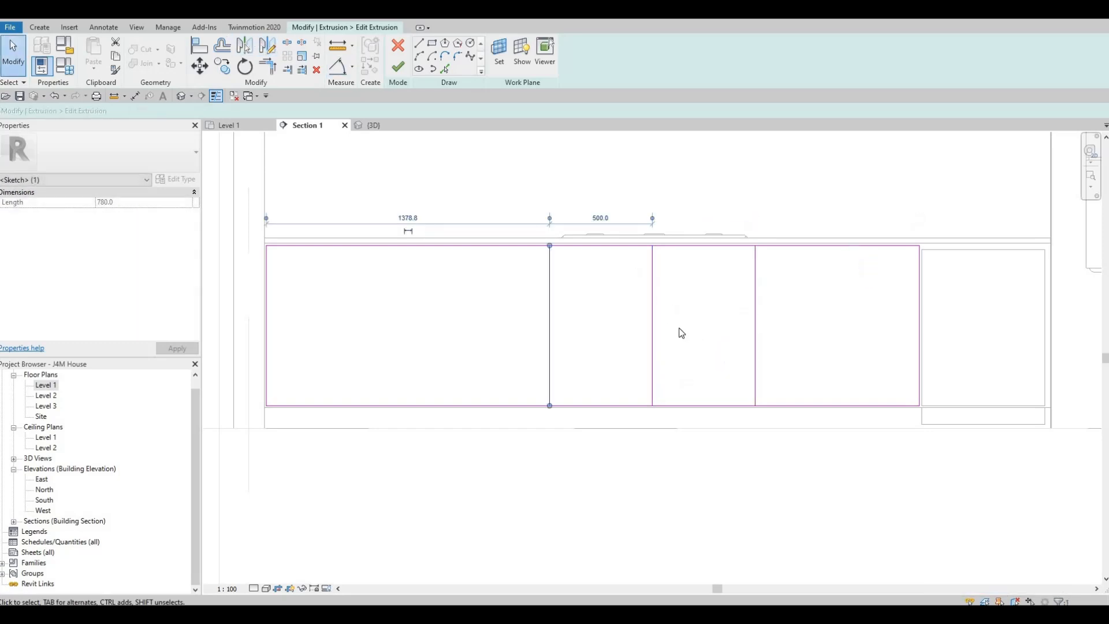
key("Escape")
key("Escape")
middle_click_drag(765, 298, 731, 272)
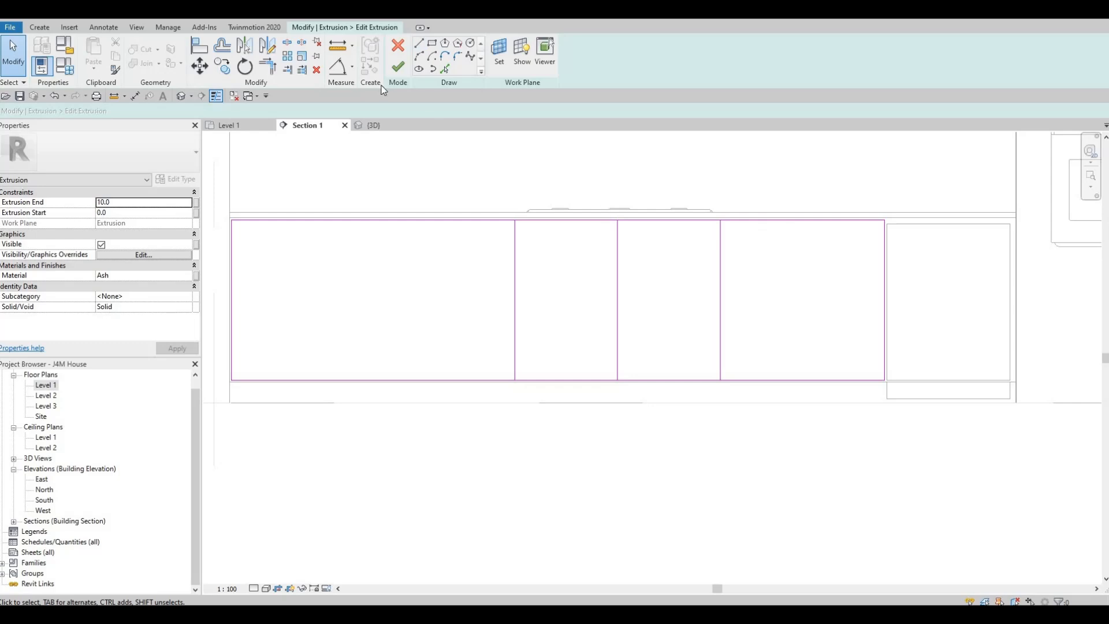
Step: Draw a full-height vertical dividing line in the rightmost bay and nudge it to 500 from the panel's right edge
left_click(778, 220)
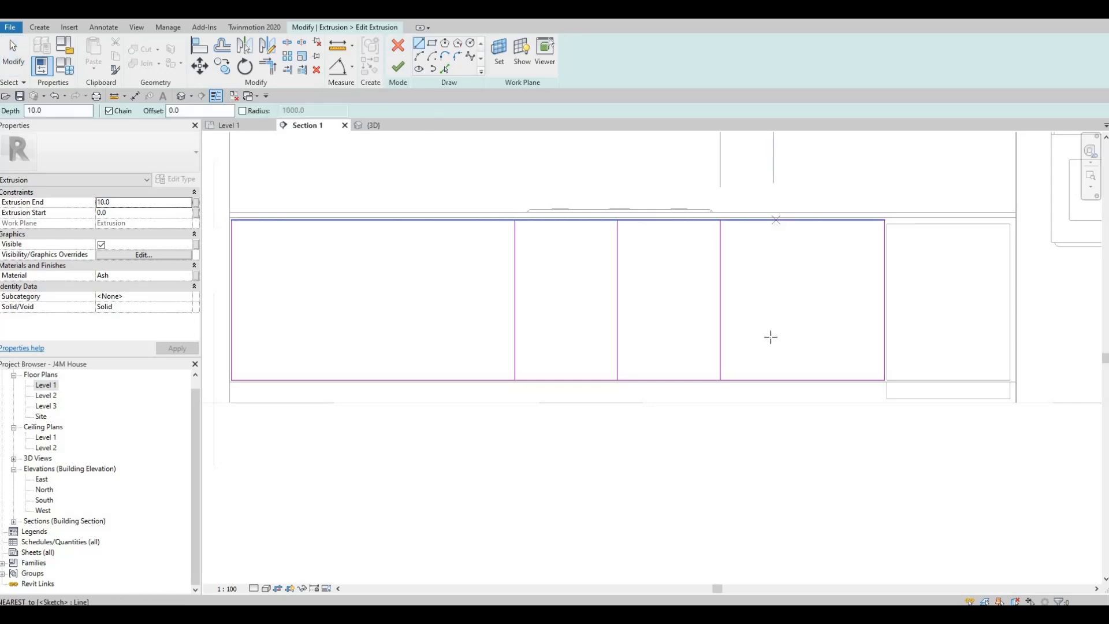
left_click(778, 380)
key("Escape")
key("Escape")
left_click(779, 296)
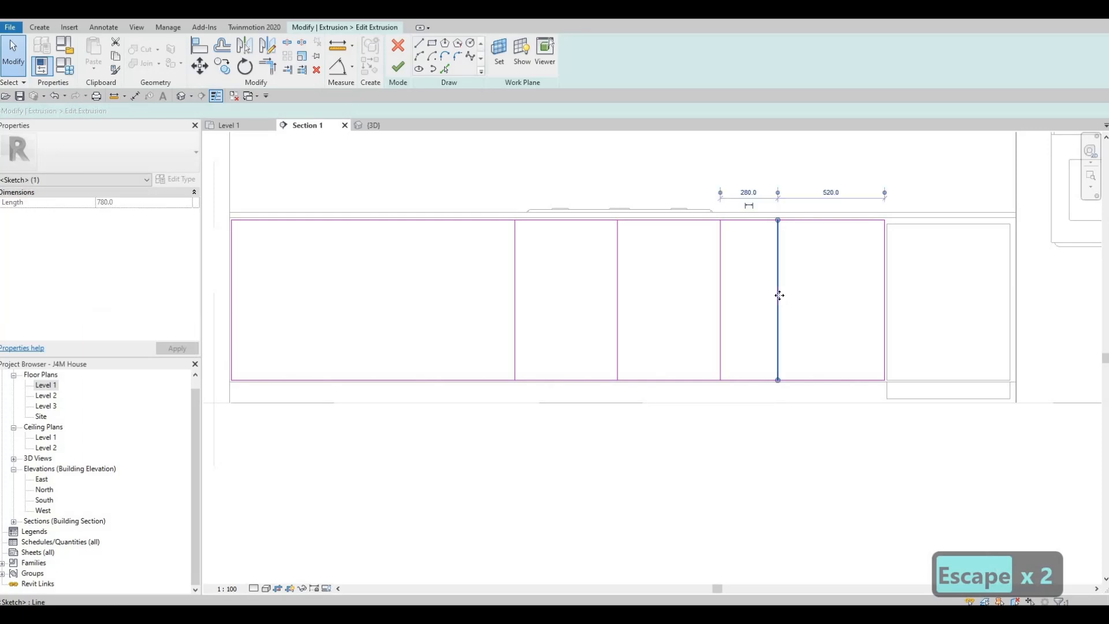
key("Right")
key("Right")
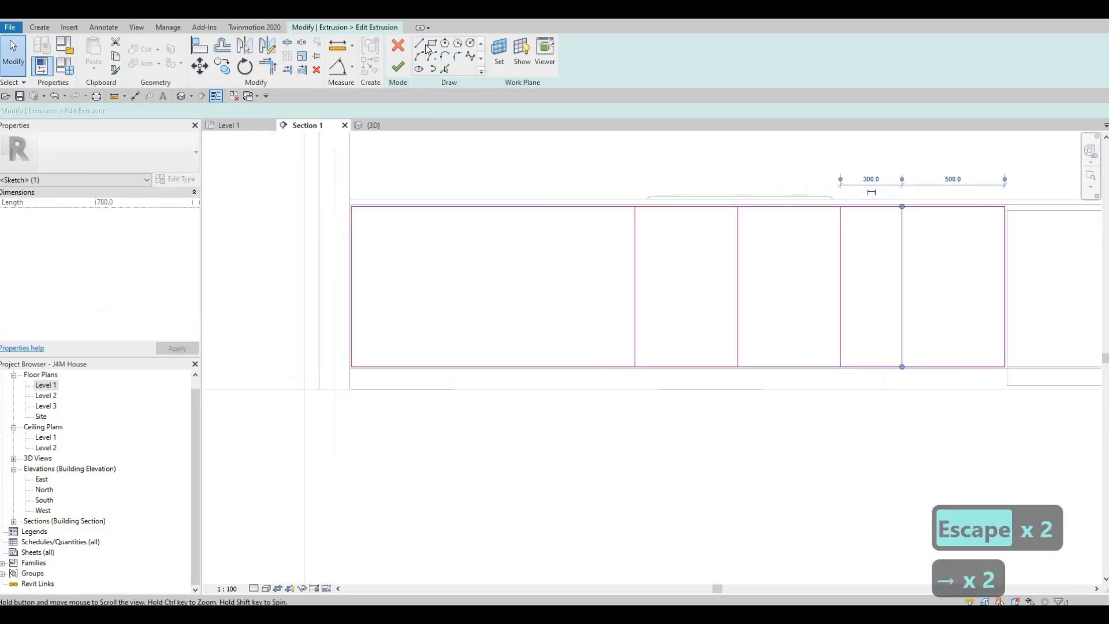
key("Escape")
key("Escape")
Step: Draw a full-height vertical dividing line in the wide left bay, about 520 left of the mirrored dividing line
key("l")
key("i")
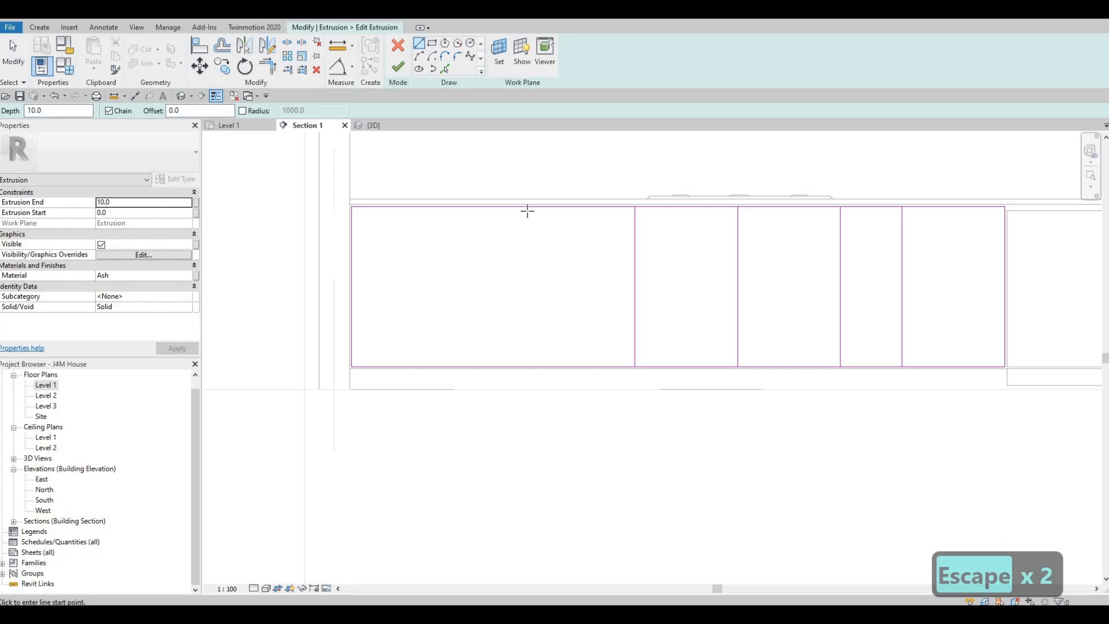
left_click(528, 207)
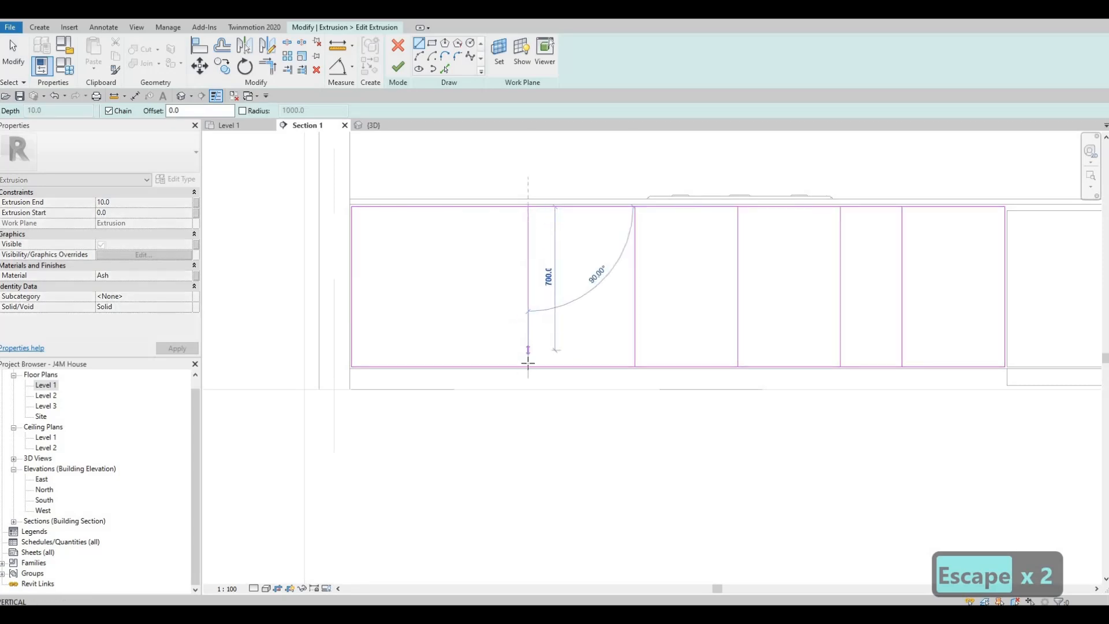
left_click(528, 364)
key("Escape")
key("Escape")
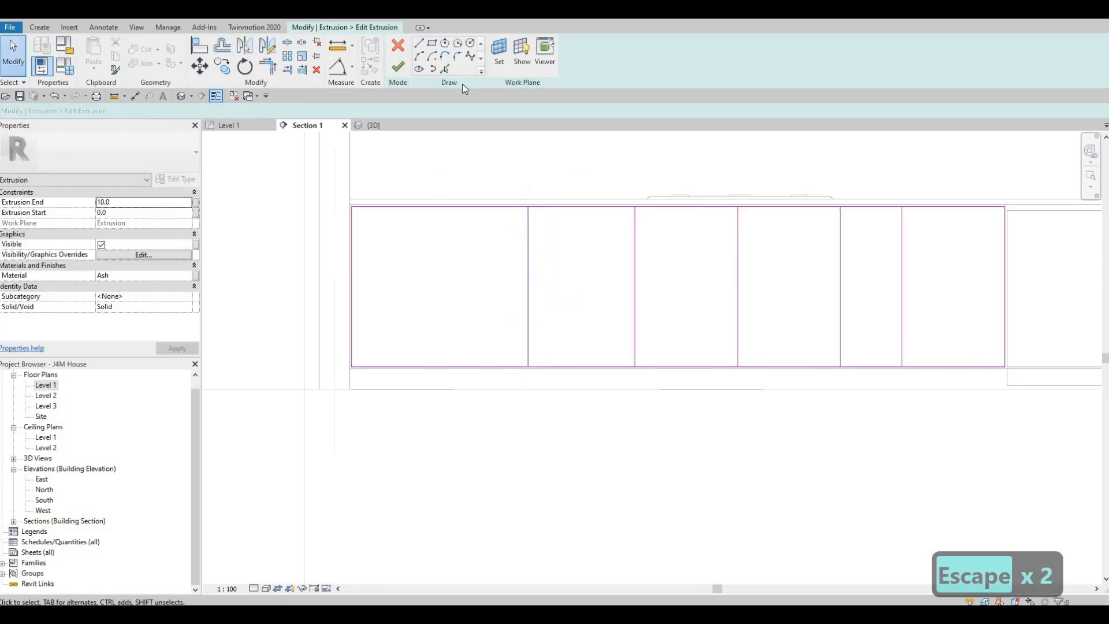
Step: Draw another full-height vertical dividing line about 340 from the panel's left edge
key("l")
key("i")
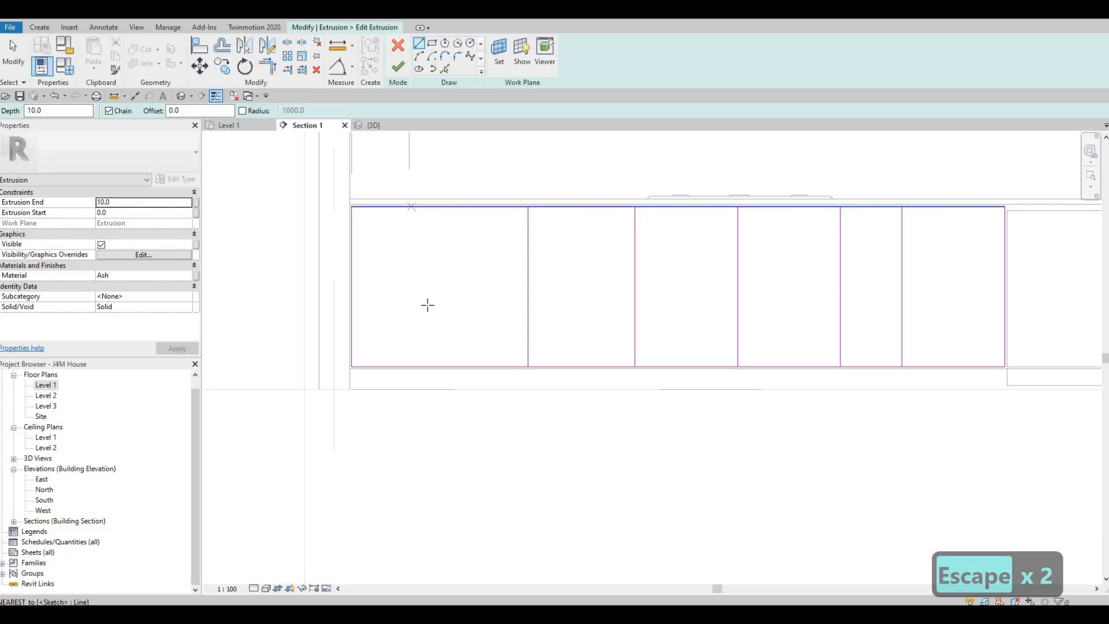
left_click(423, 207)
left_click(422, 366)
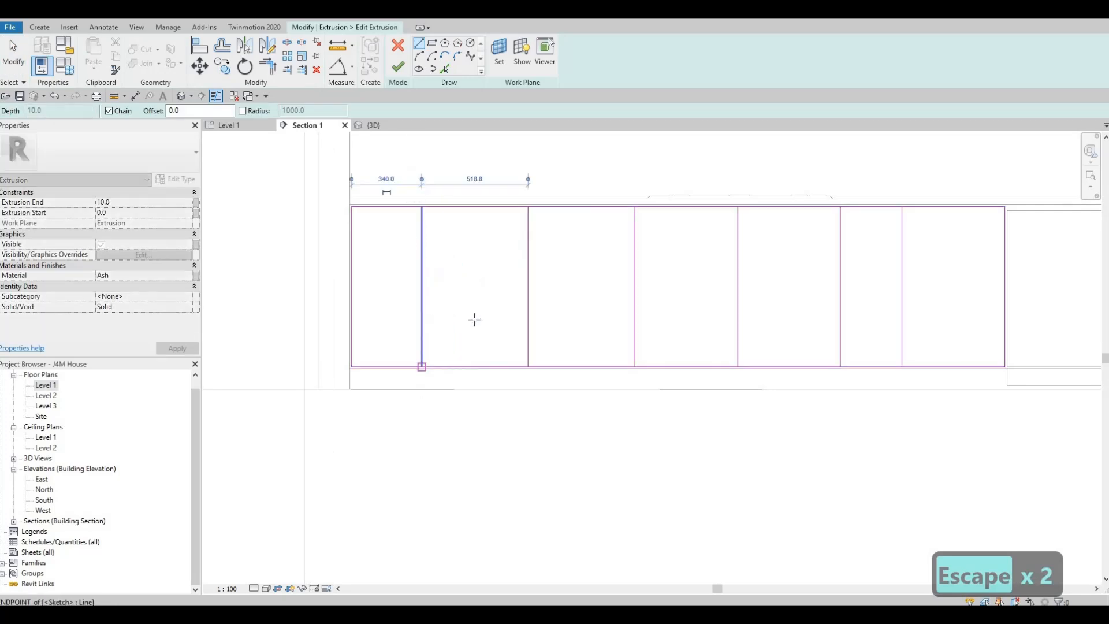
key("Escape")
scroll(518, 367, "down", 3)
scroll(518, 364, "down", 1)
scroll(517, 350, "up", 4)
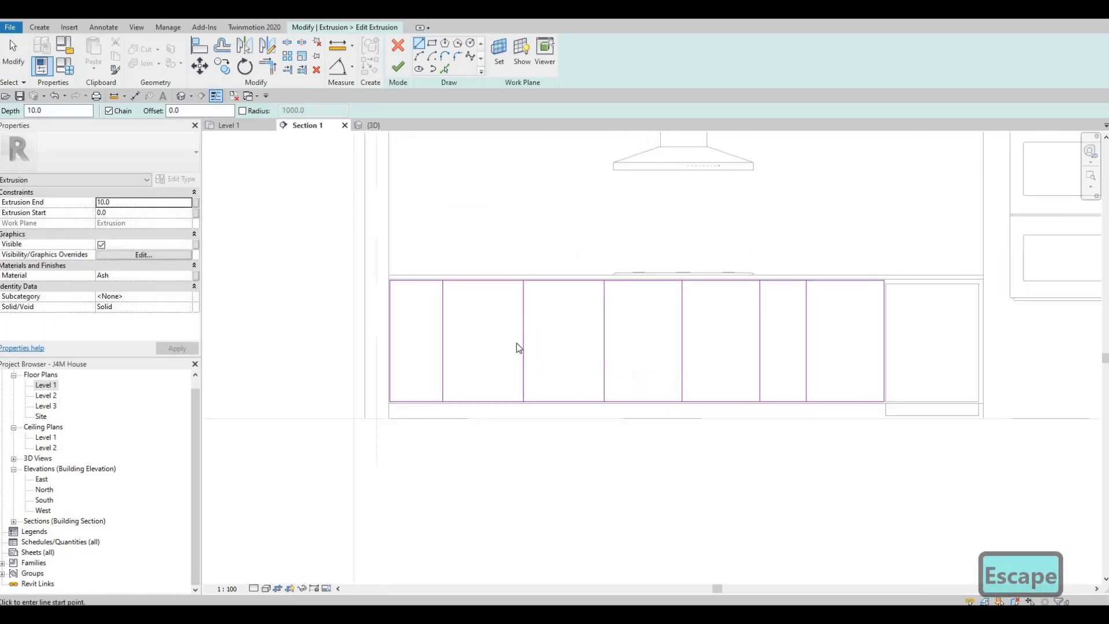
Step: Set the second dividing line from the left to 500 from the mirrored dividing line on its right
key("Escape")
key("Escape")
left_click(528, 332)
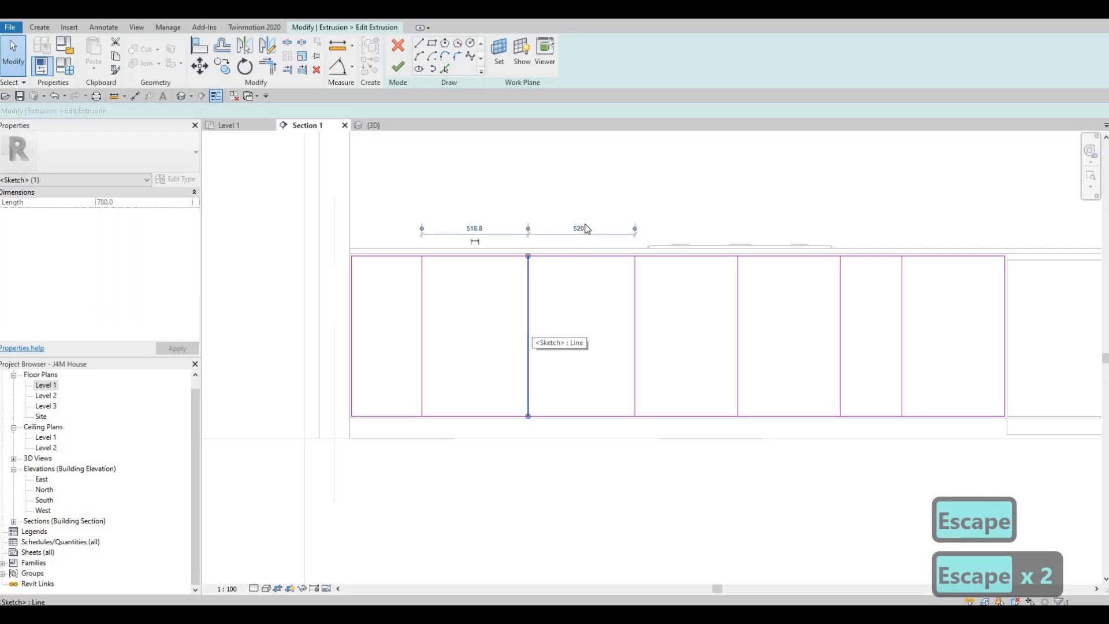
left_click(587, 227)
type("500")
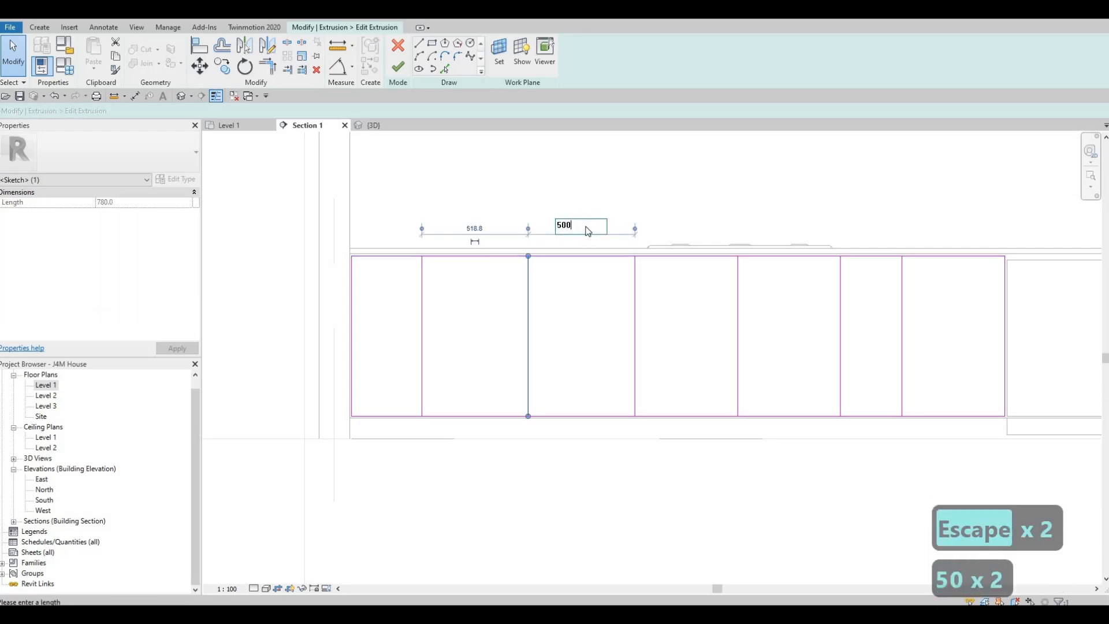
key("Return")
key("Escape")
Step: Set the leftmost dividing line to 500 from the neighbouring dividing line on its right
left_click(422, 283)
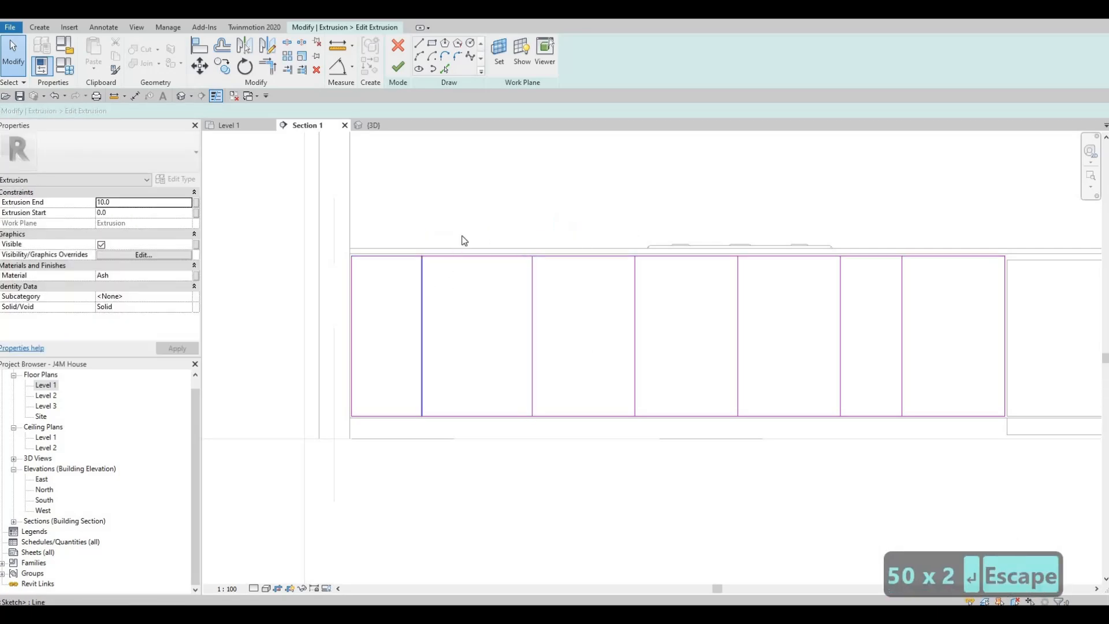
left_click(470, 229)
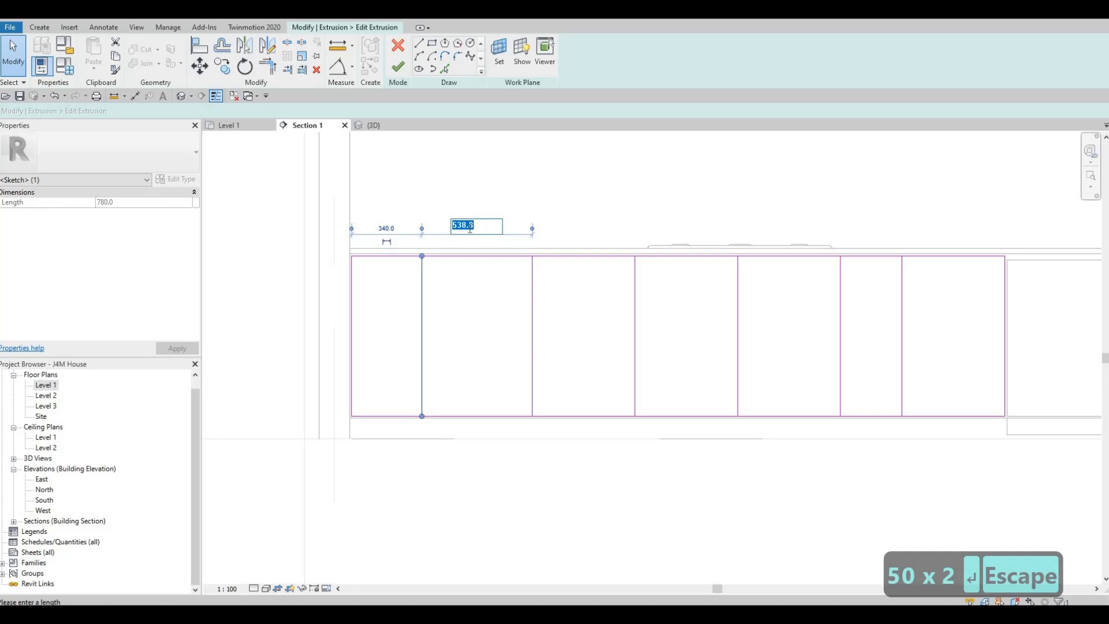
type("500")
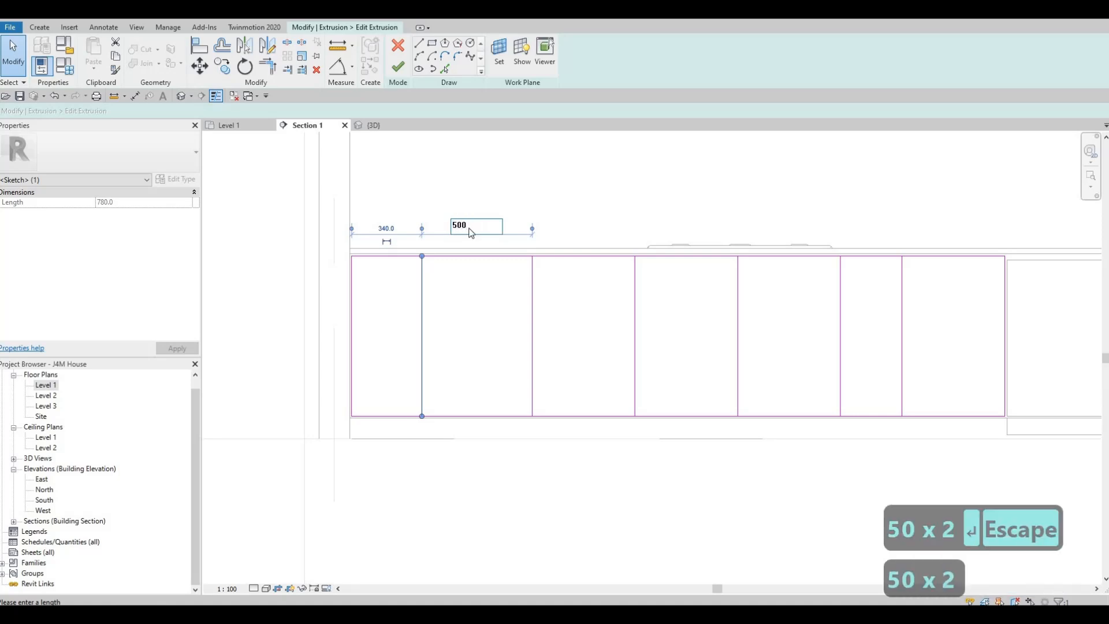
key("Return")
key("Escape")
key("Escape")
scroll(513, 283, "down", 1)
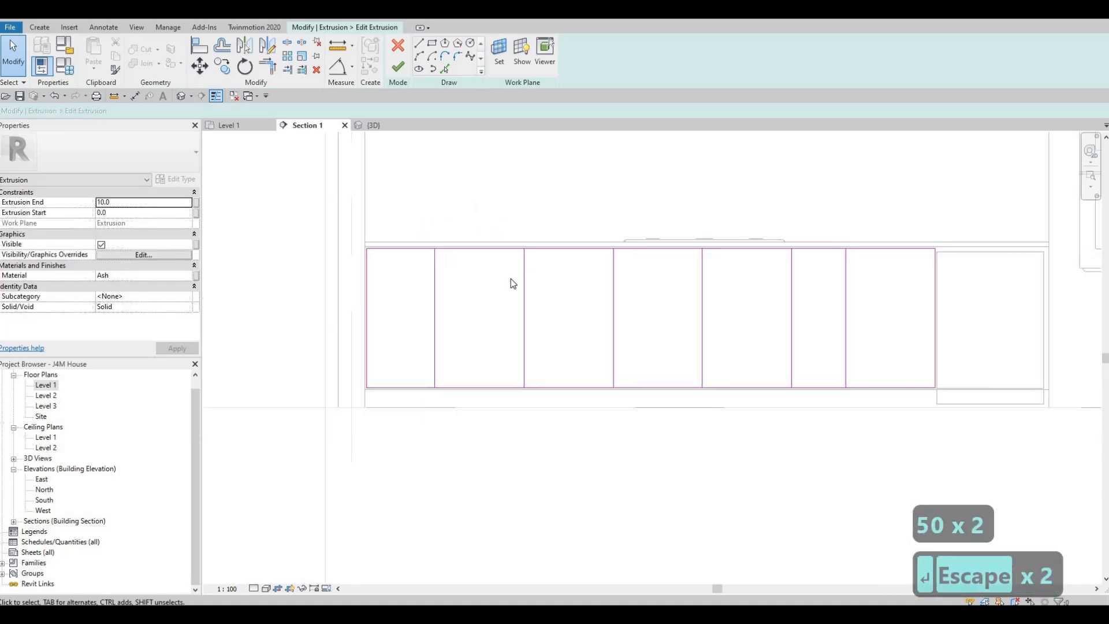
Step: Draw two horizontal drawer lines across the leftmost bay, the upper one about 220 below the top edge
left_click(423, 45)
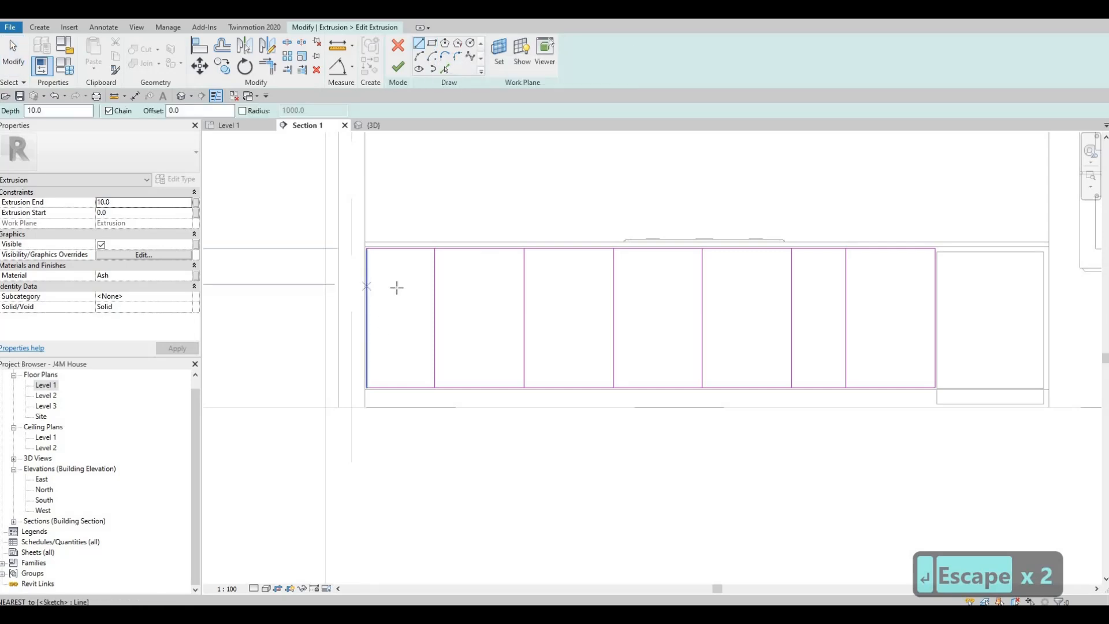
left_click(366, 288)
left_click(434, 288)
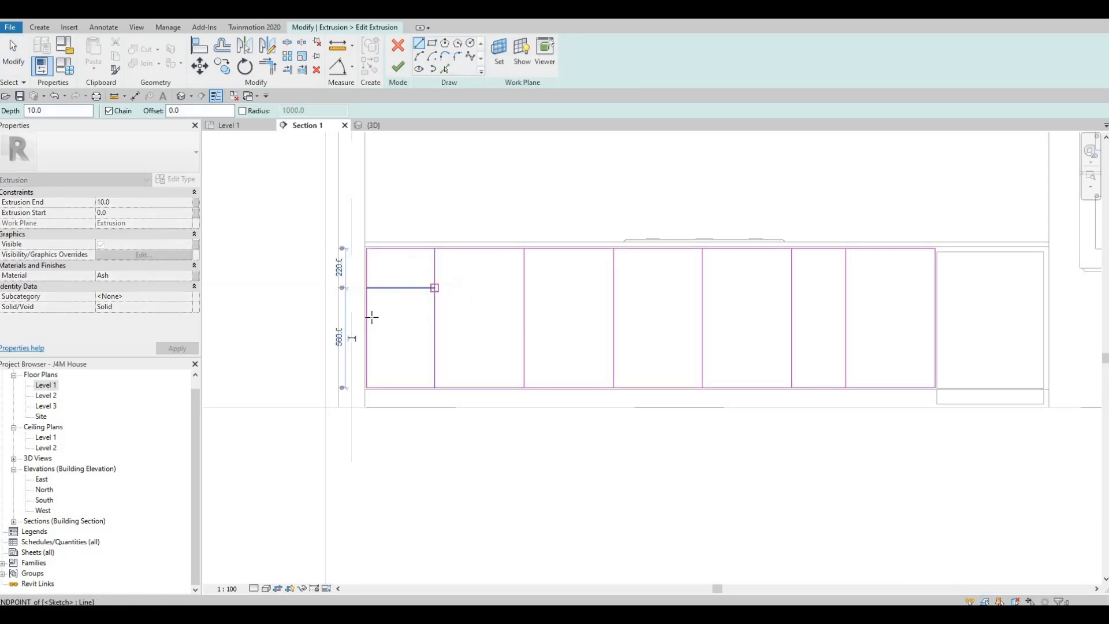
key("Escape")
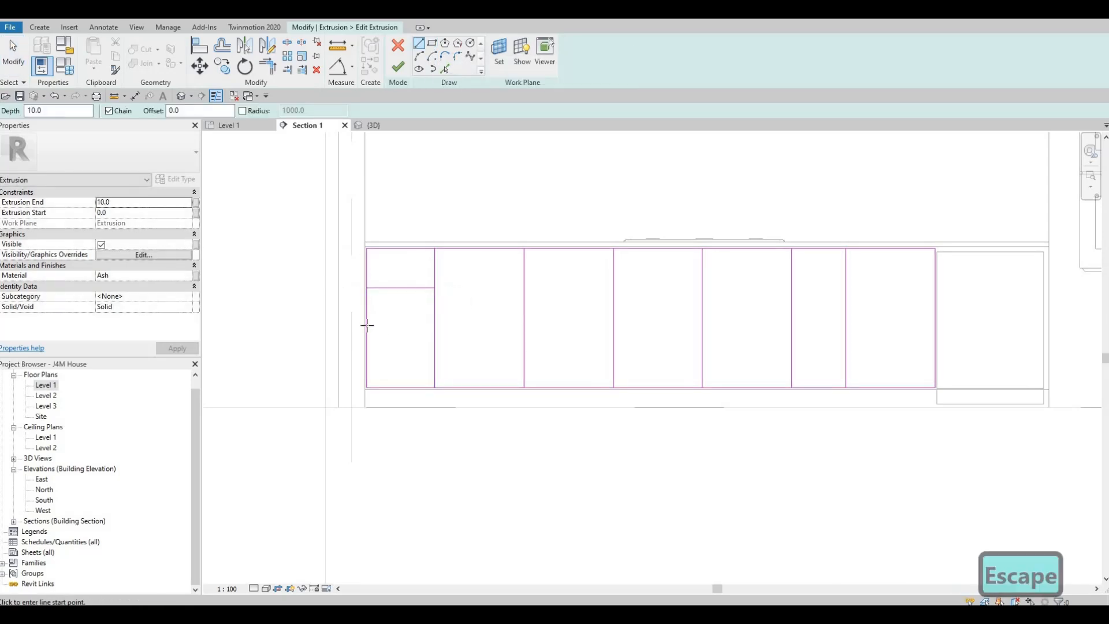
left_click(407, 327)
left_click(436, 327)
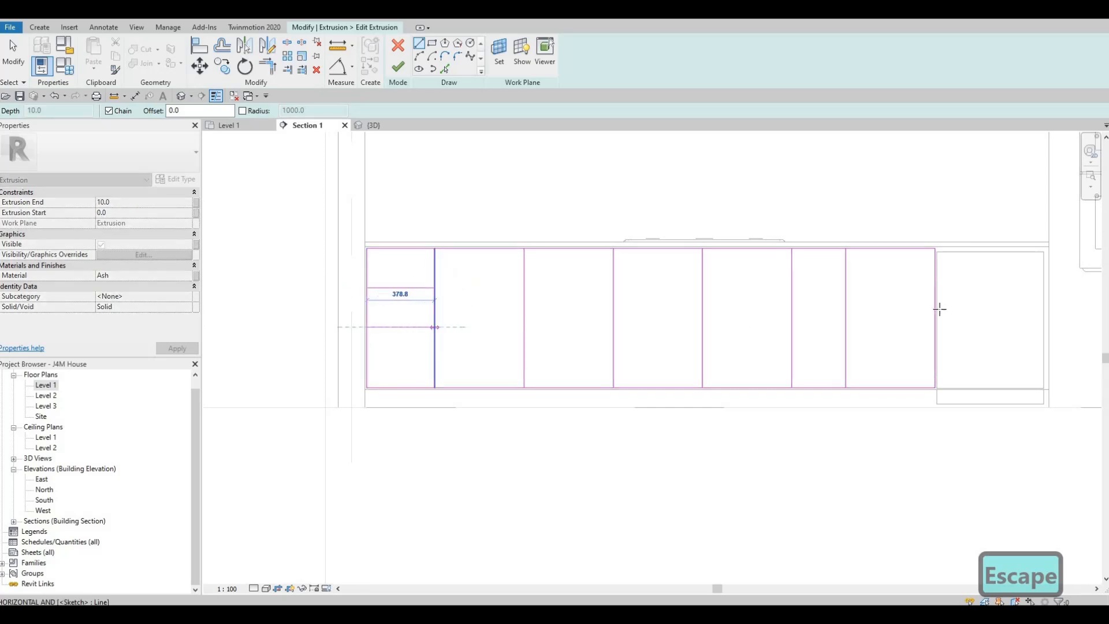
key("Escape")
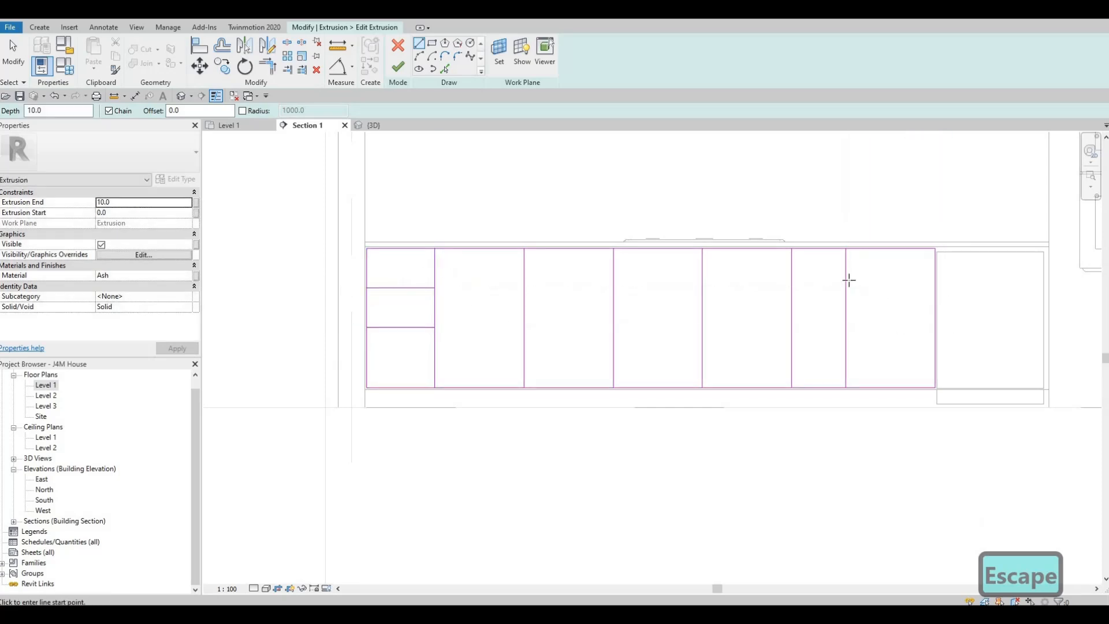
Step: Draw two horizontal drawer lines across the rightmost bay, the upper about 180 below the top edge and the lower level with the left bay's lower line
left_click(934, 280)
left_click(845, 281)
key("Escape")
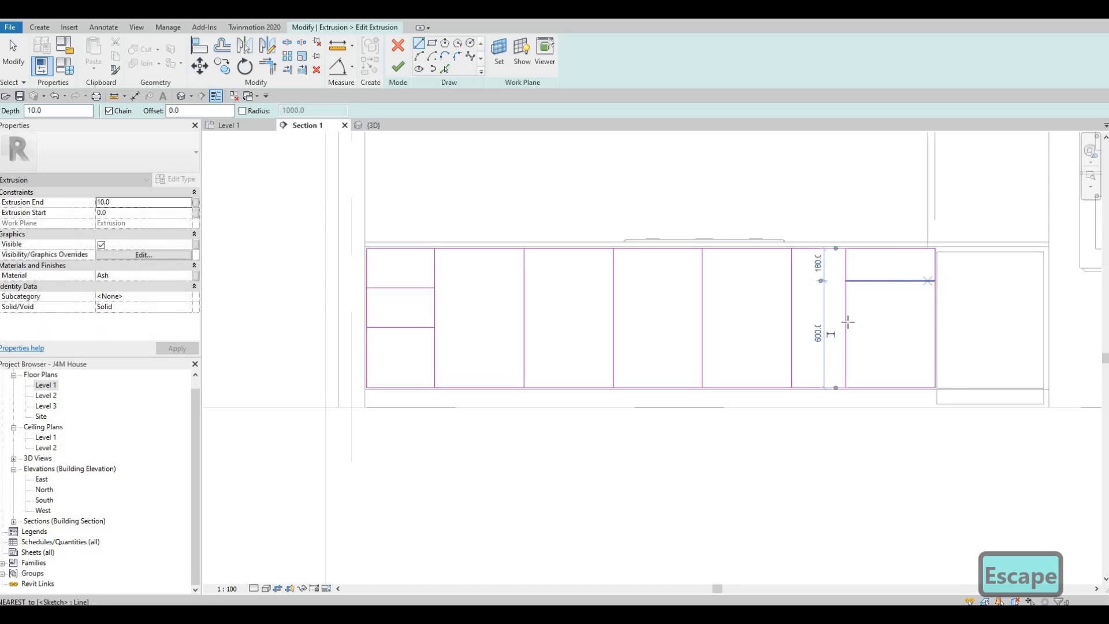
left_click(936, 327)
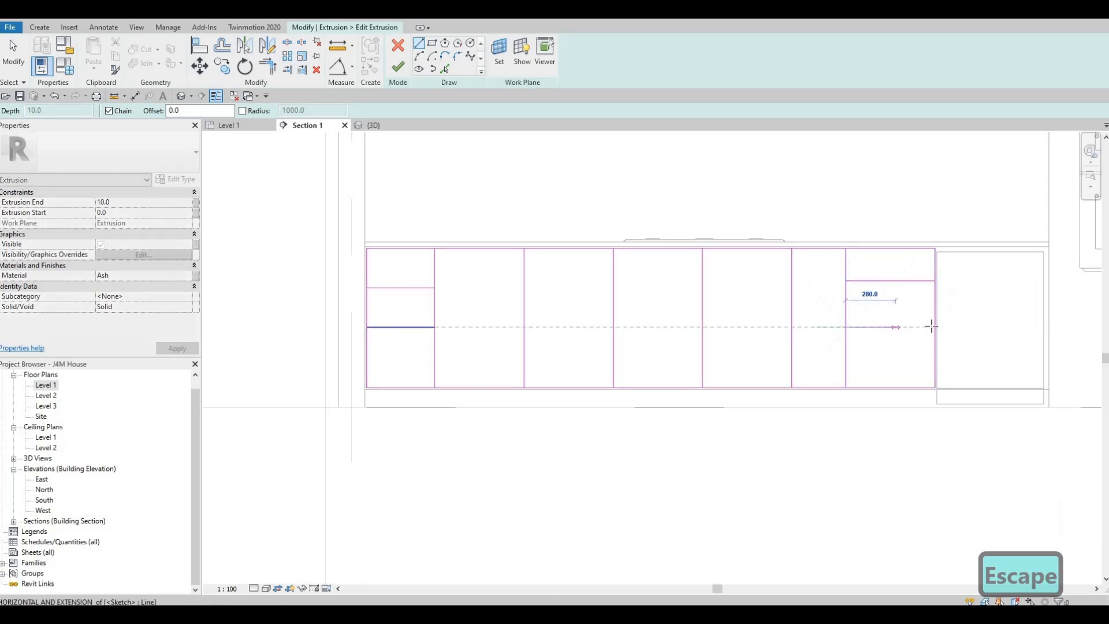
key("Escape")
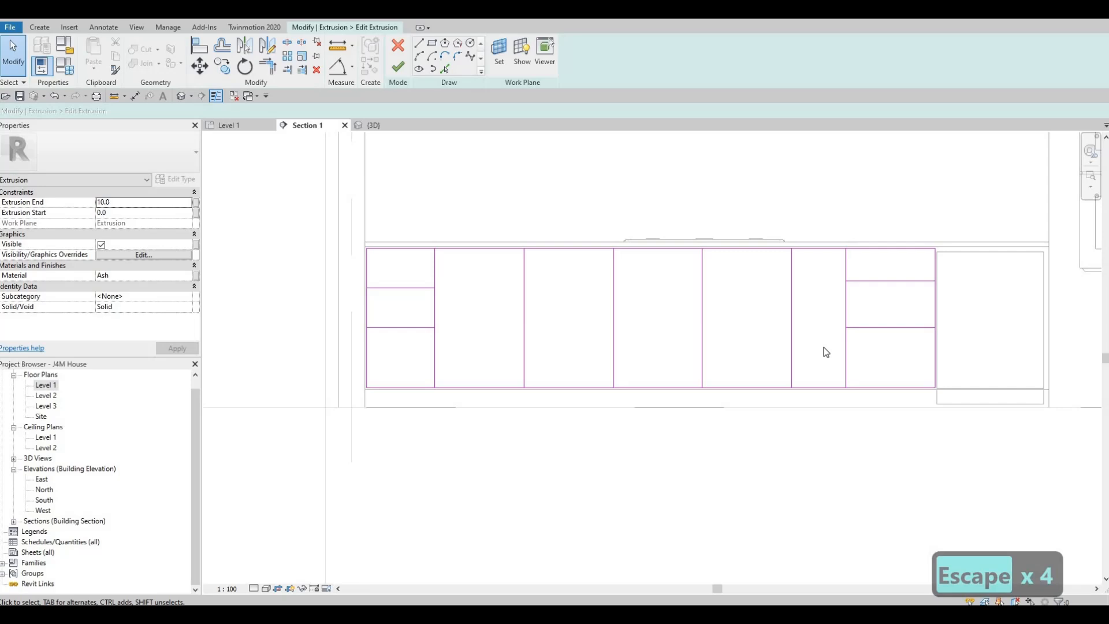
Step: Align the rightmost bay's two horizontal drawer lines with the corresponding lines in the leftmost bay
key("a")
key("l")
left_click(400, 287)
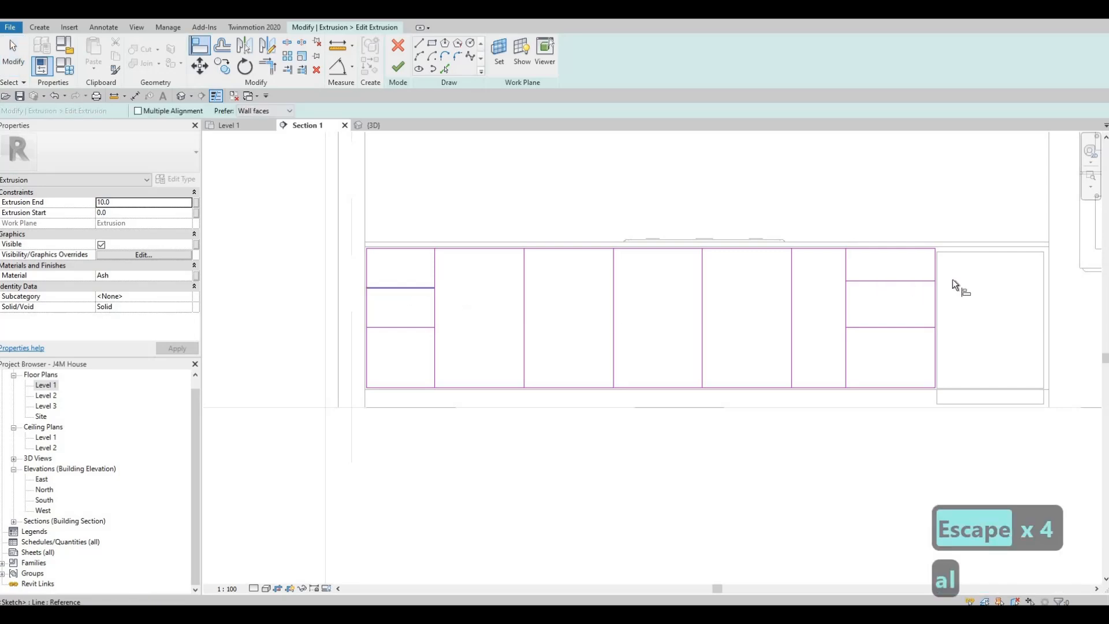
left_click(917, 283)
left_click(407, 326)
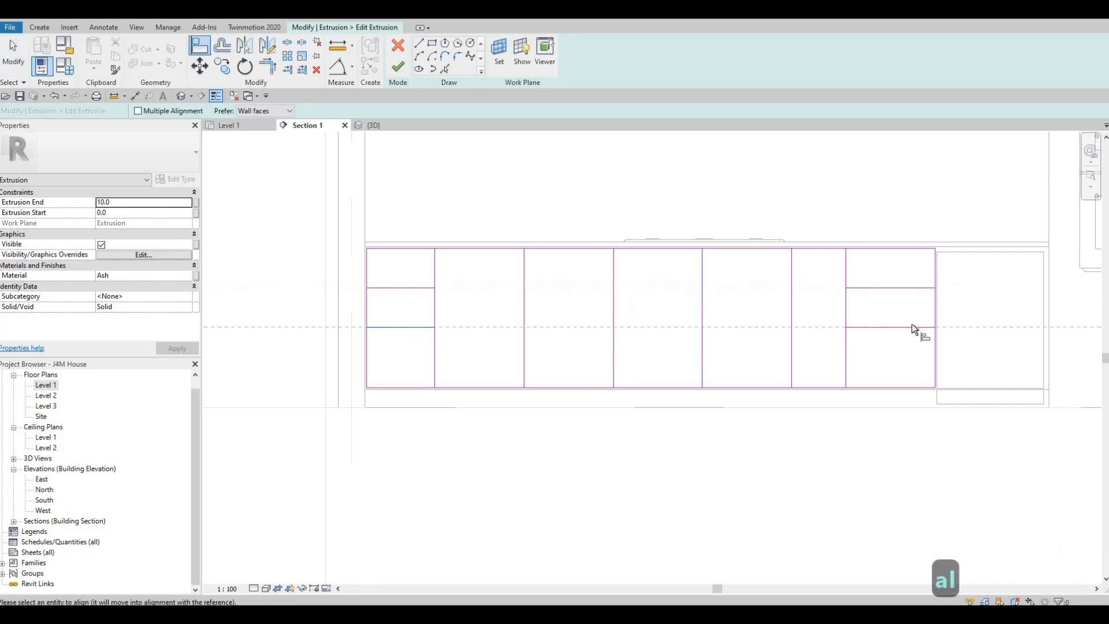
left_click(911, 326)
key("Escape")
key("Escape")
key("Escape")
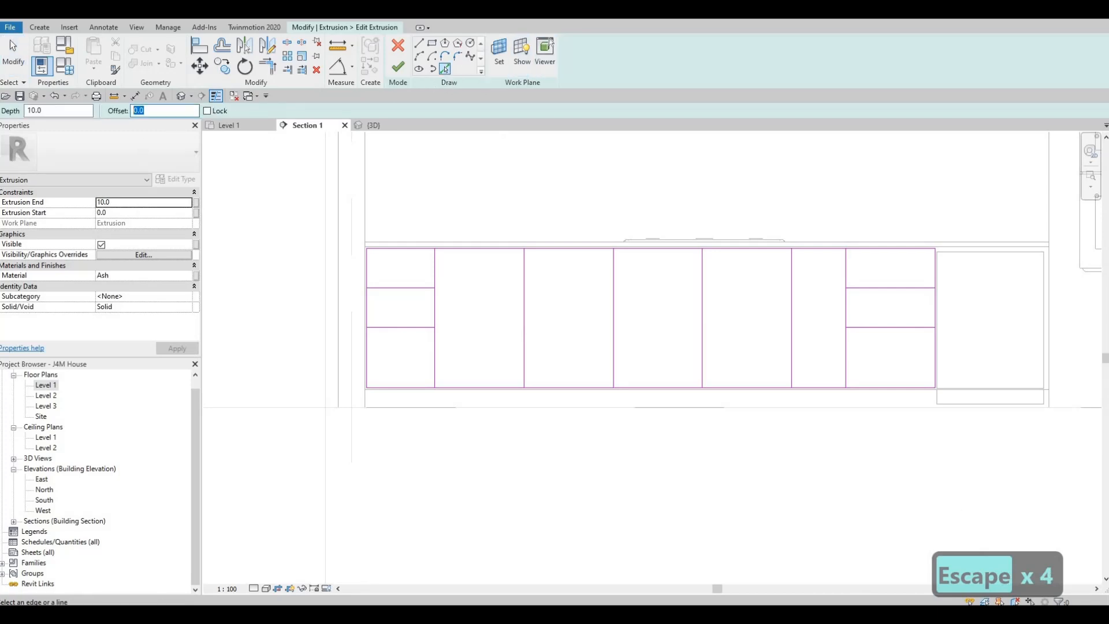
Step: Add a parallel line at a 10 offset beside each full-height vertical dividing line using Pick Lines
type("10")
key("Return")
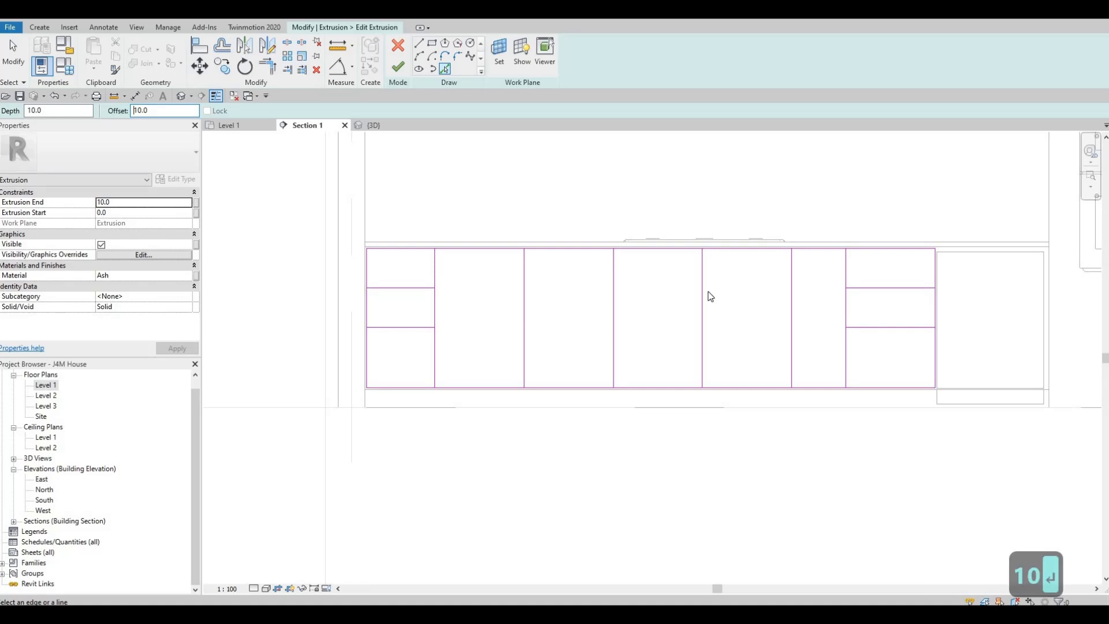
scroll(705, 292, "up", 2)
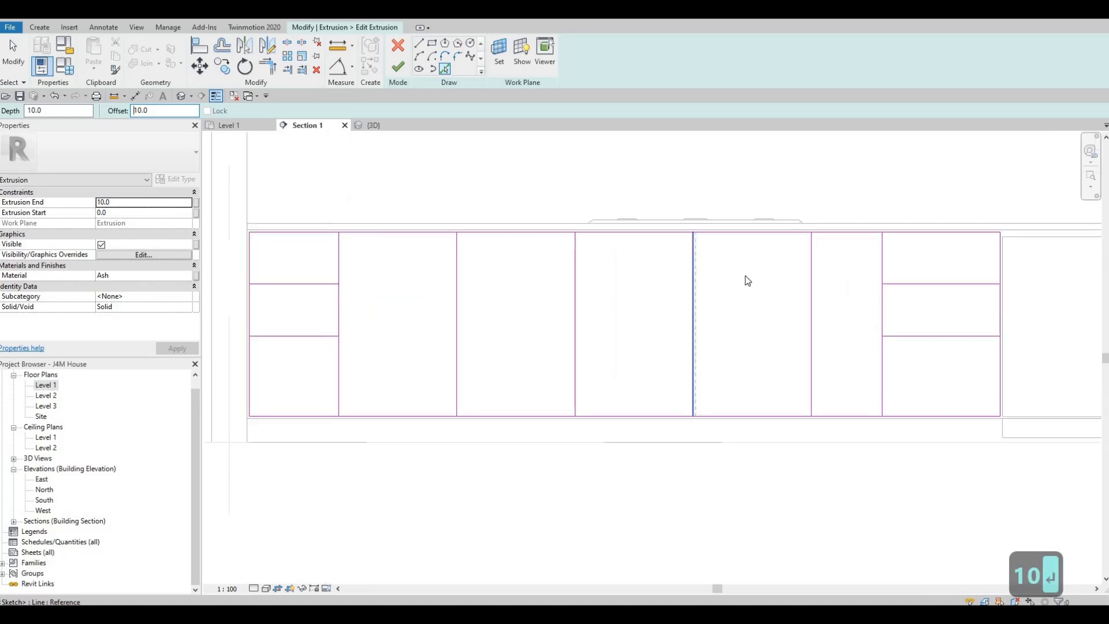
left_click(804, 276)
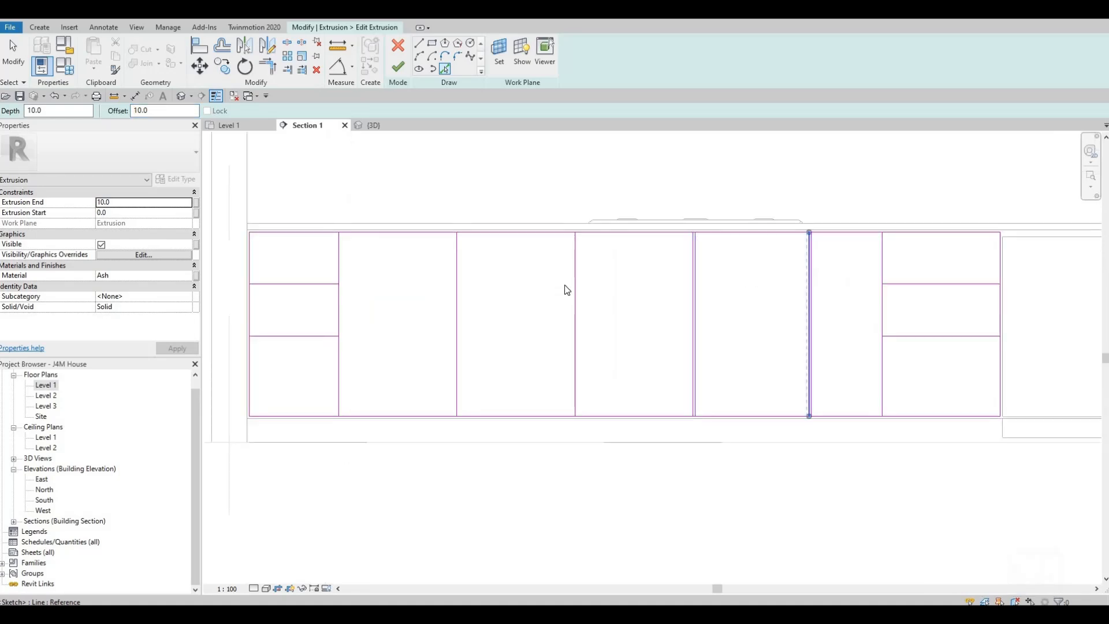
left_click(464, 287)
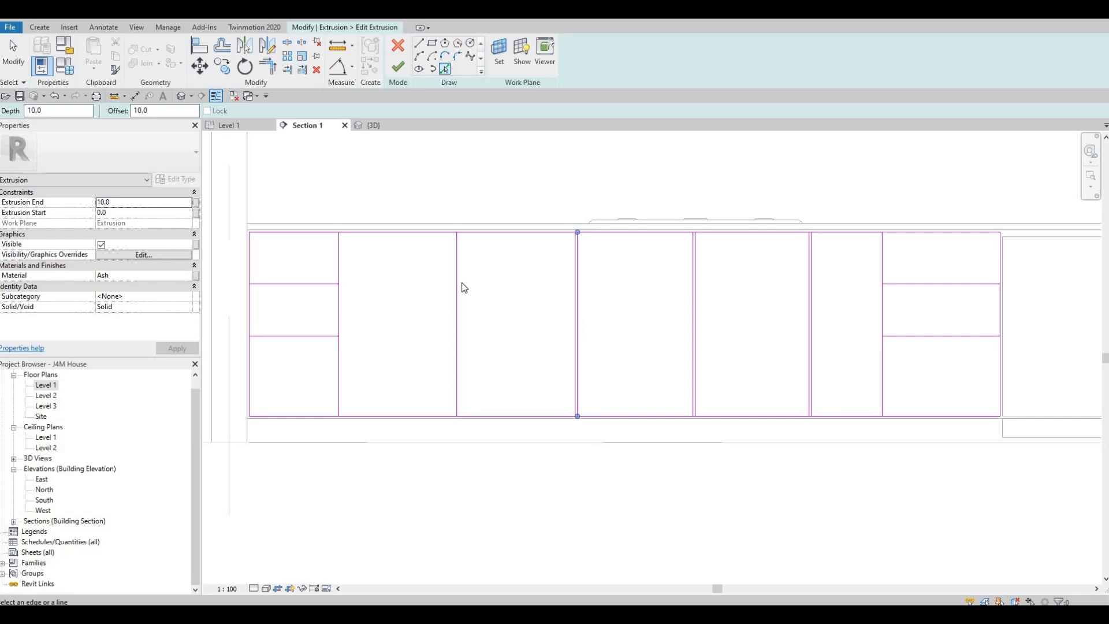
left_click(356, 292)
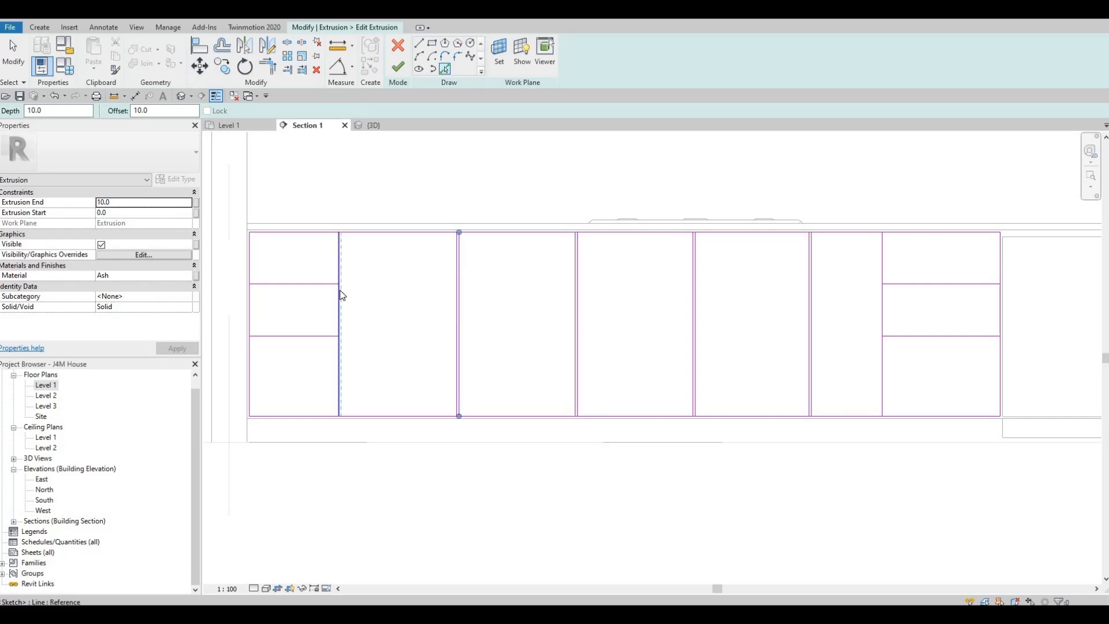
left_click(340, 291)
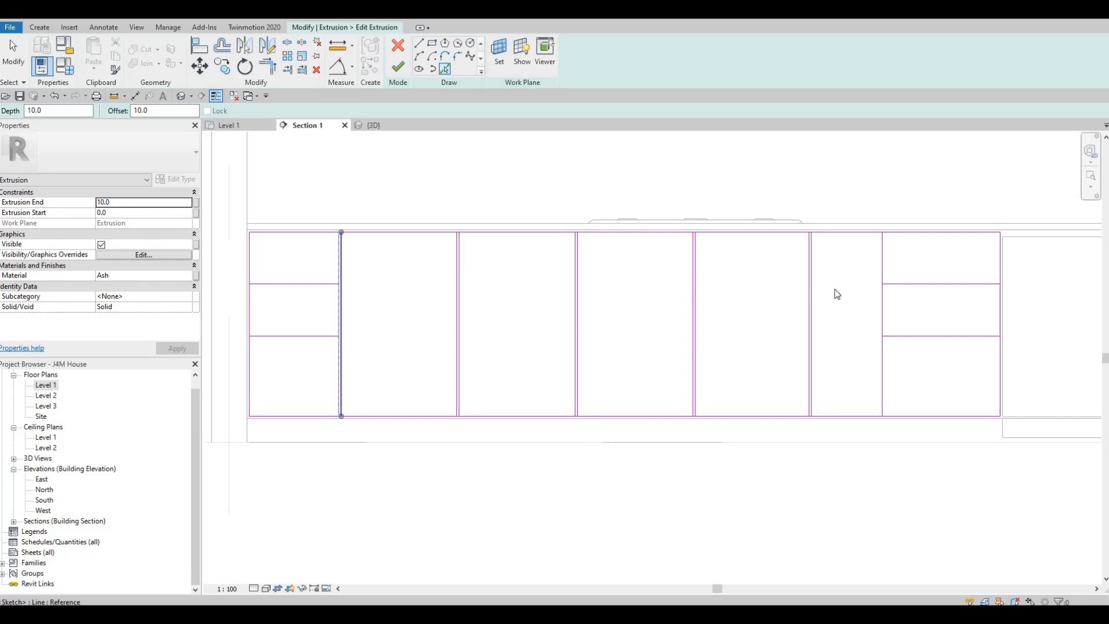
left_click(896, 290)
Step: Add parallel lines at a 10 offset beside the horizontal drawer lines in the rightmost and leftmost bays
left_click(900, 334)
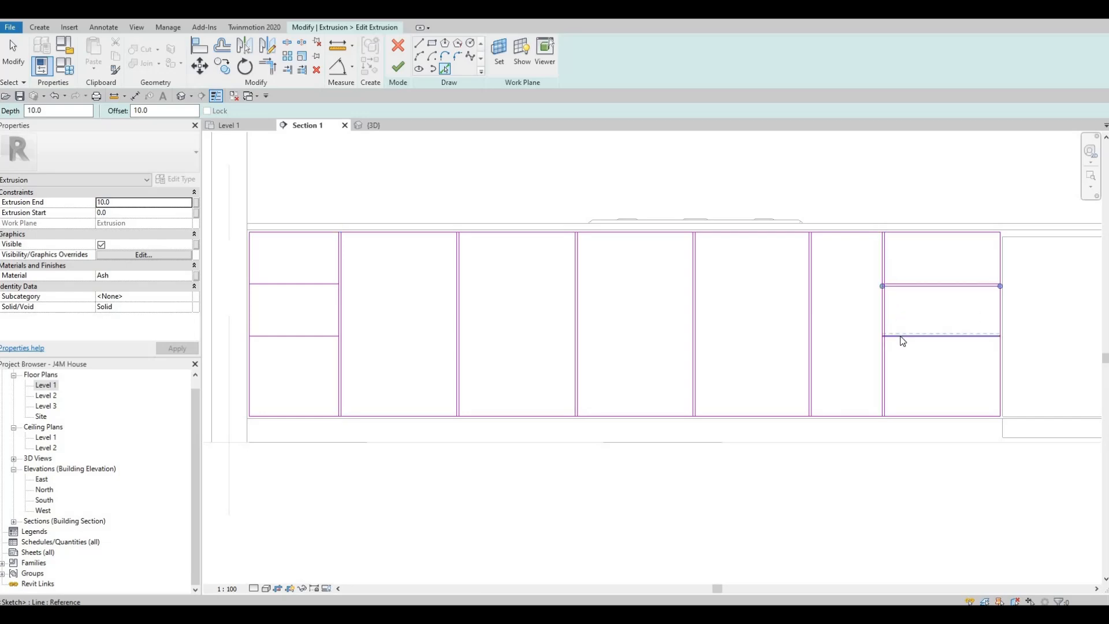
left_click(900, 336)
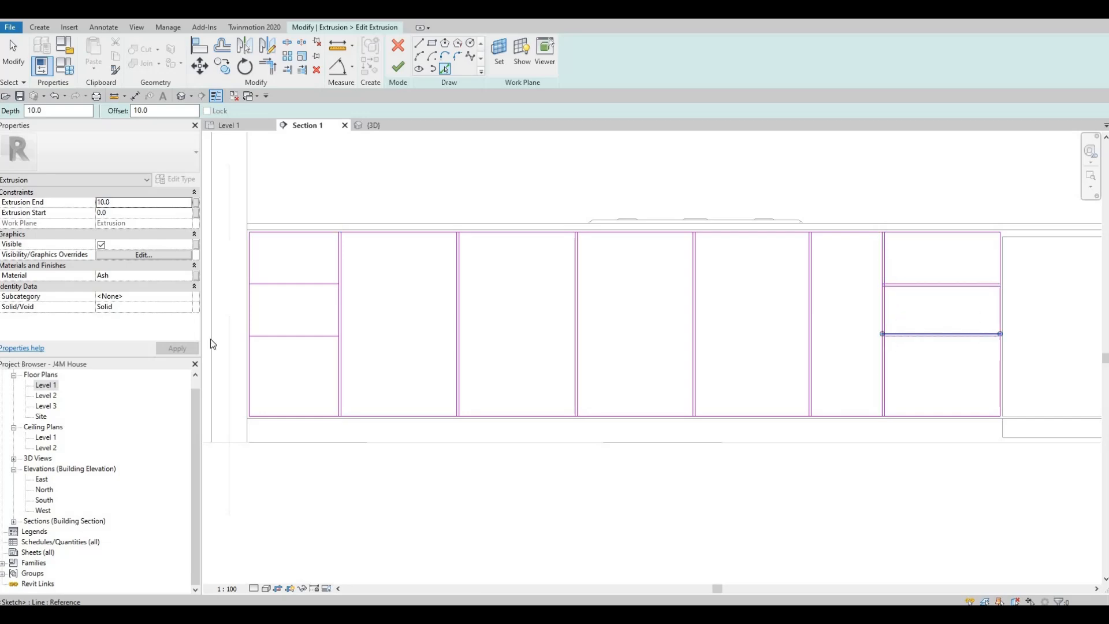
left_click(289, 297)
left_click(289, 286)
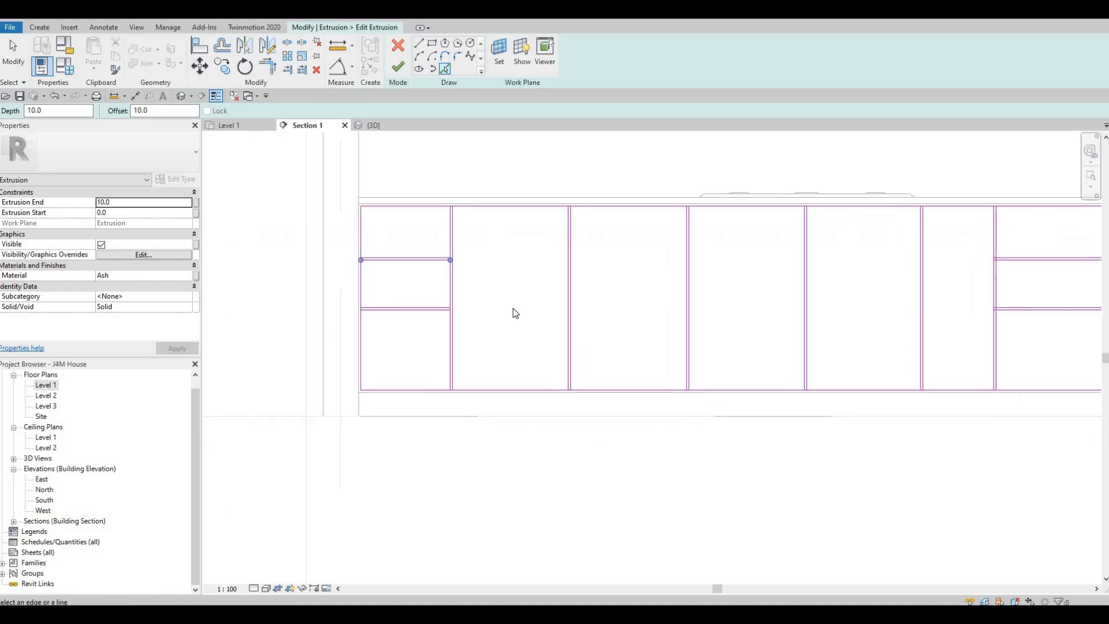
Step: Split the leftmost bay's left and right vertical lines midway within each of the two horizontal drawer gaps
key("Escape")
key("Escape")
scroll(539, 305, "down", 2)
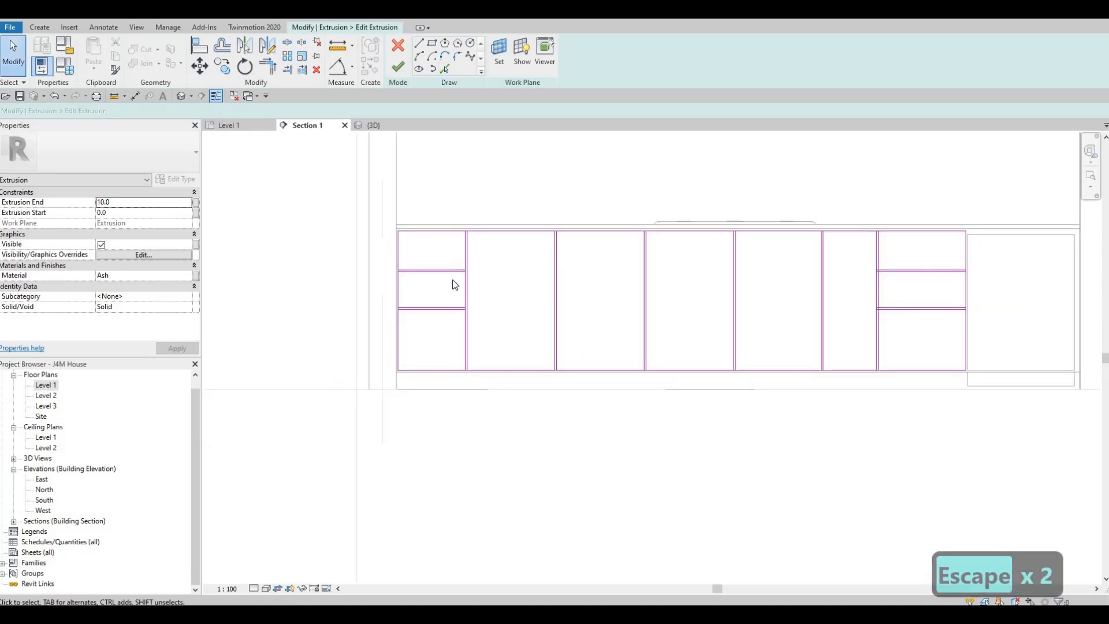
key("s")
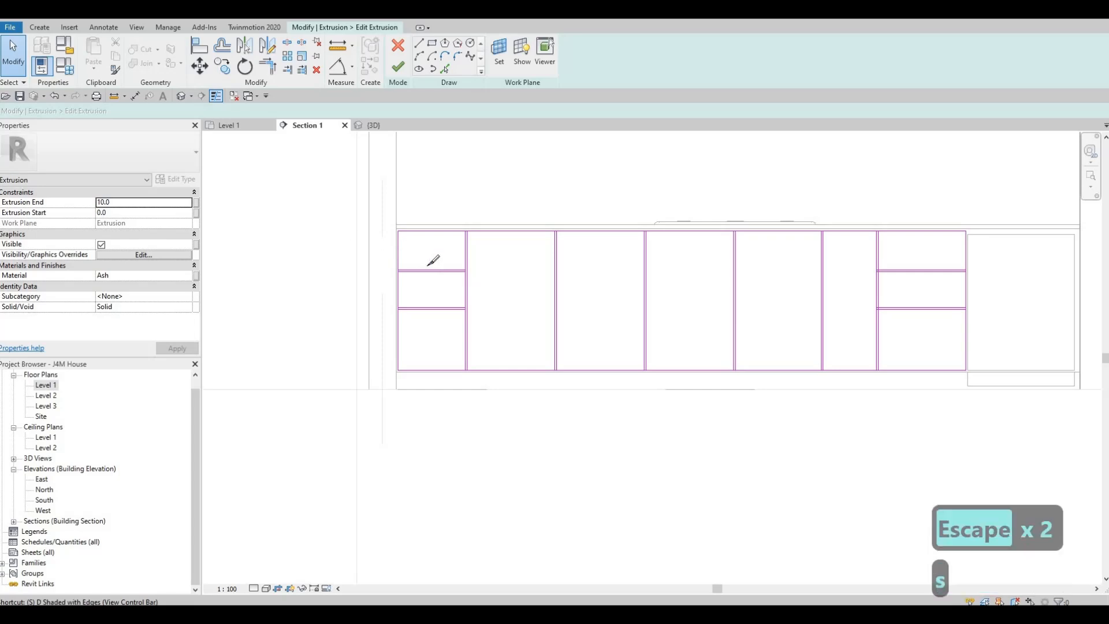
key("l")
scroll(427, 261, "up", 3)
scroll(437, 282, "up", 4)
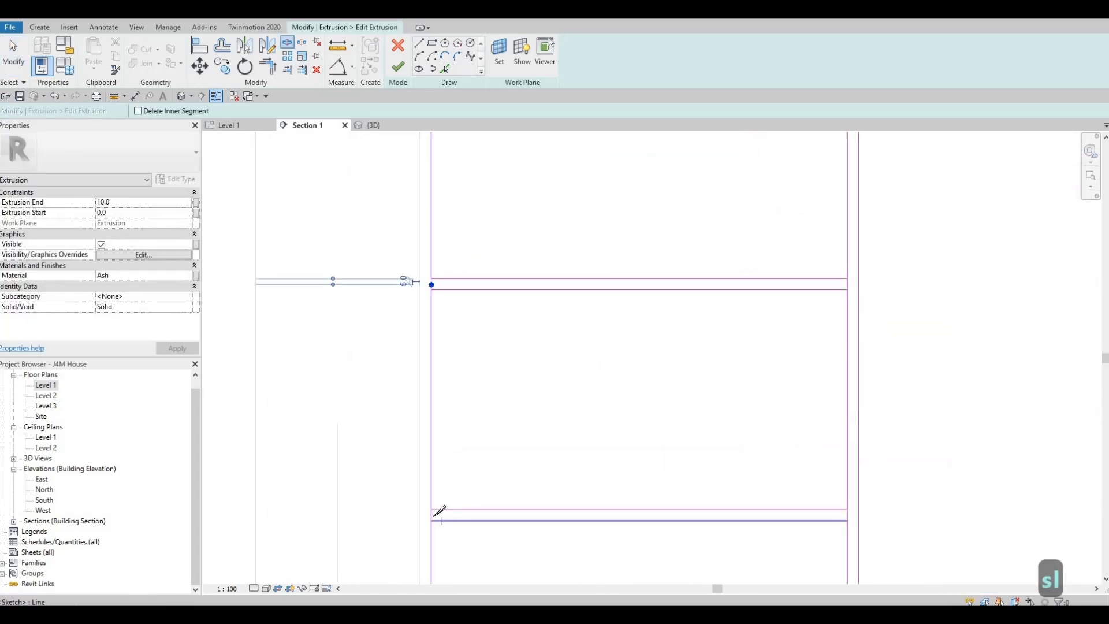
left_click(437, 512)
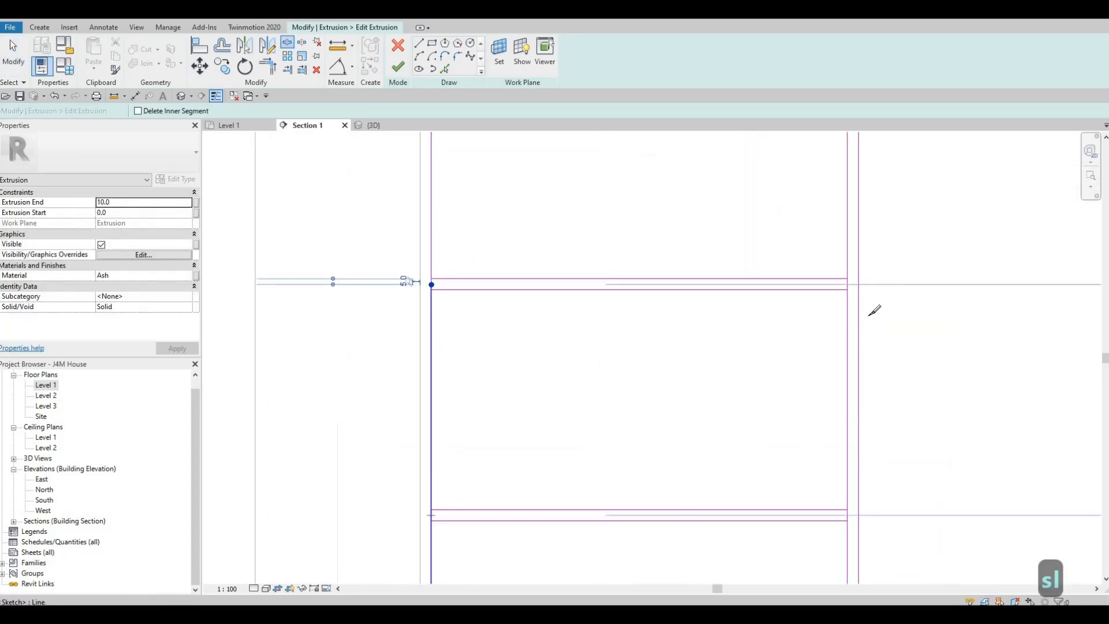
left_click(848, 285)
scroll(825, 291, "down", 2)
scroll(816, 446, "up", 1)
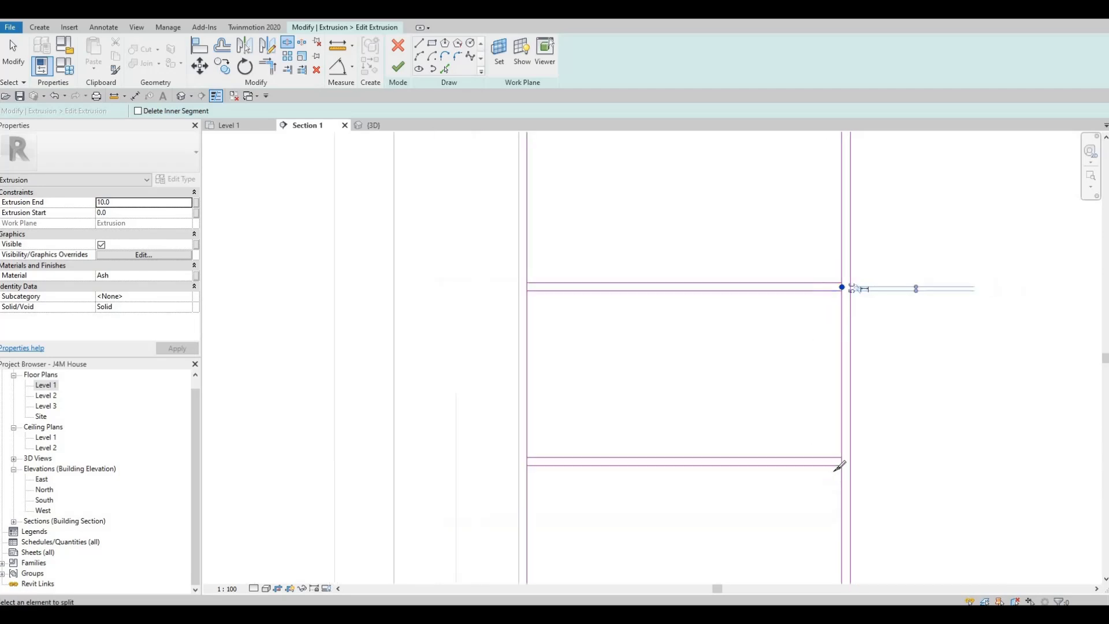
scroll(853, 457, "up", 1)
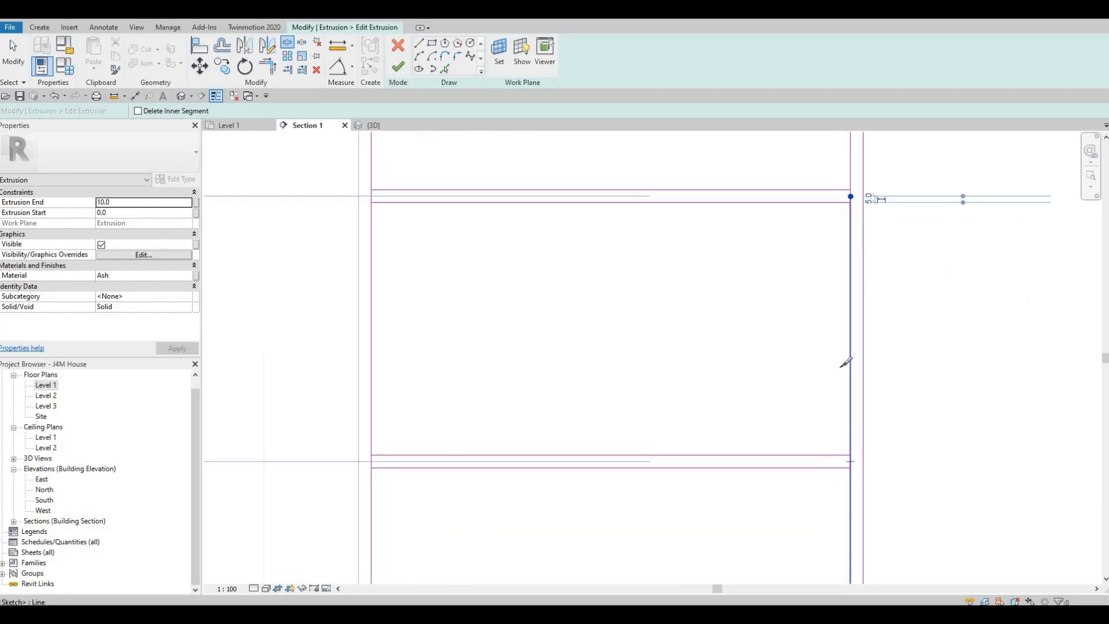
Step: Split the sketch's top edge inside the first three vertical gaps, counting from the left
scroll(851, 337, "down", 2)
scroll(839, 269, "up", 1)
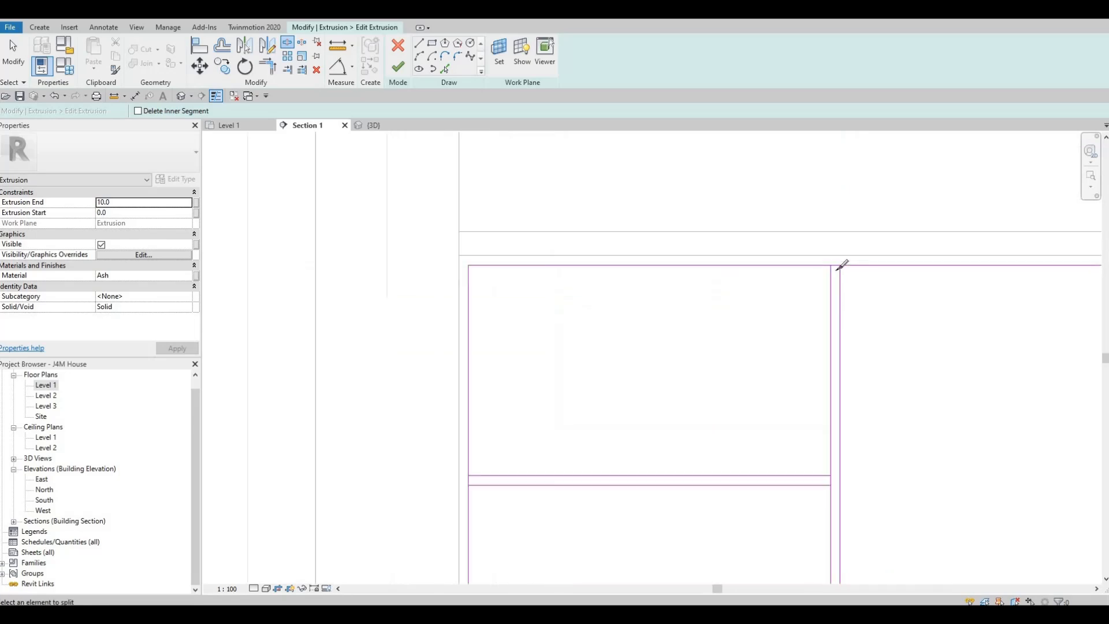
left_click(835, 267)
scroll(806, 272, "down", 5)
middle_click_drag(973, 347, 667, 364)
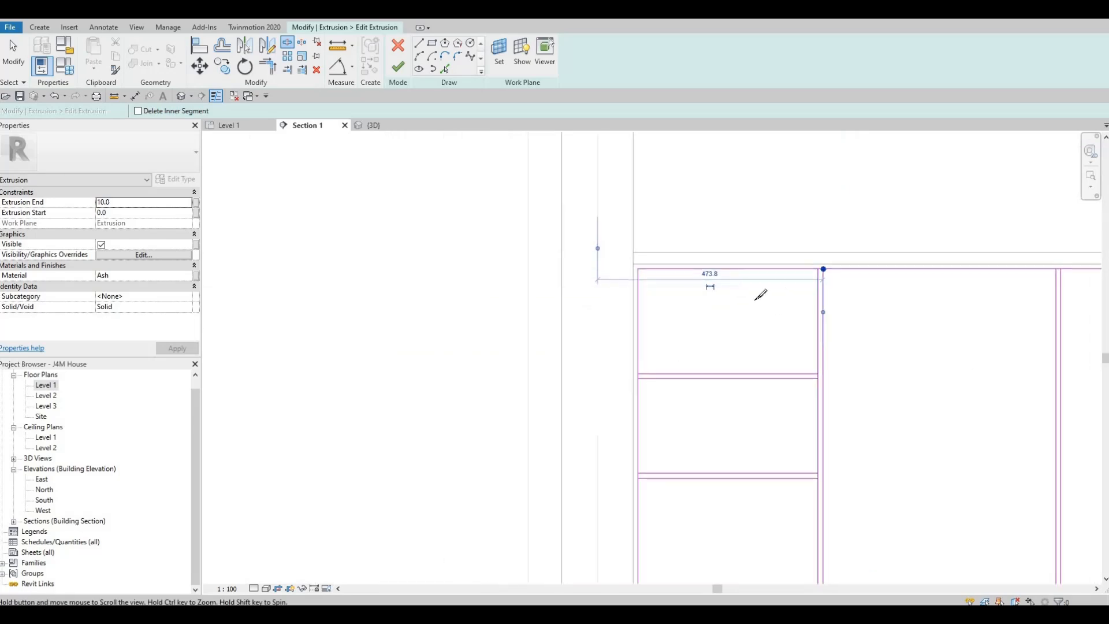
scroll(735, 286, "up", 3)
left_click(724, 280)
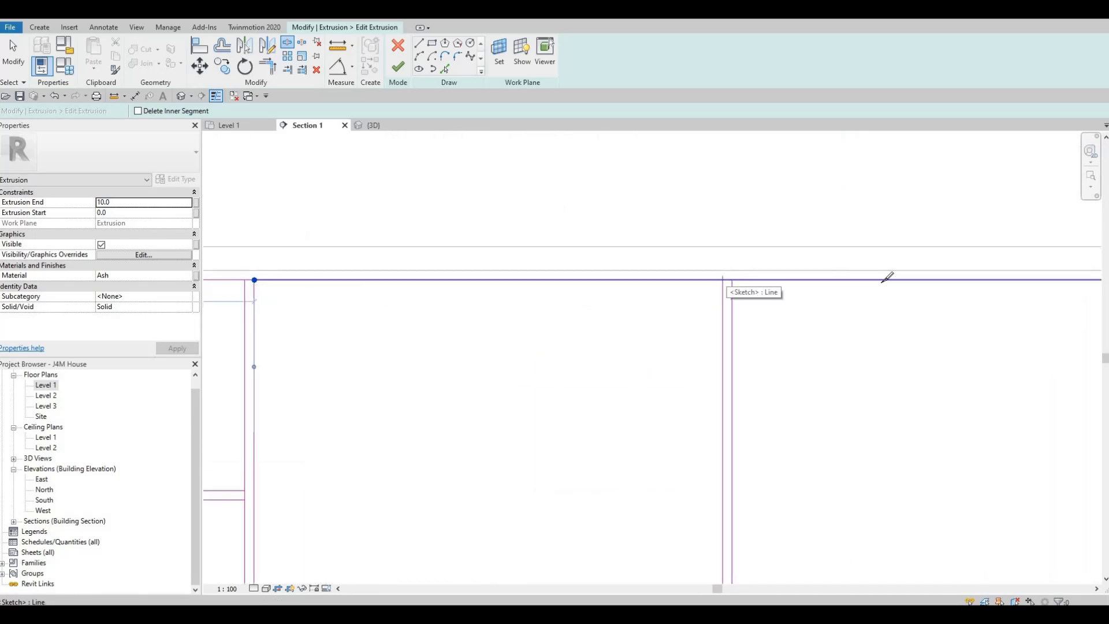
scroll(1023, 276, "down", 1)
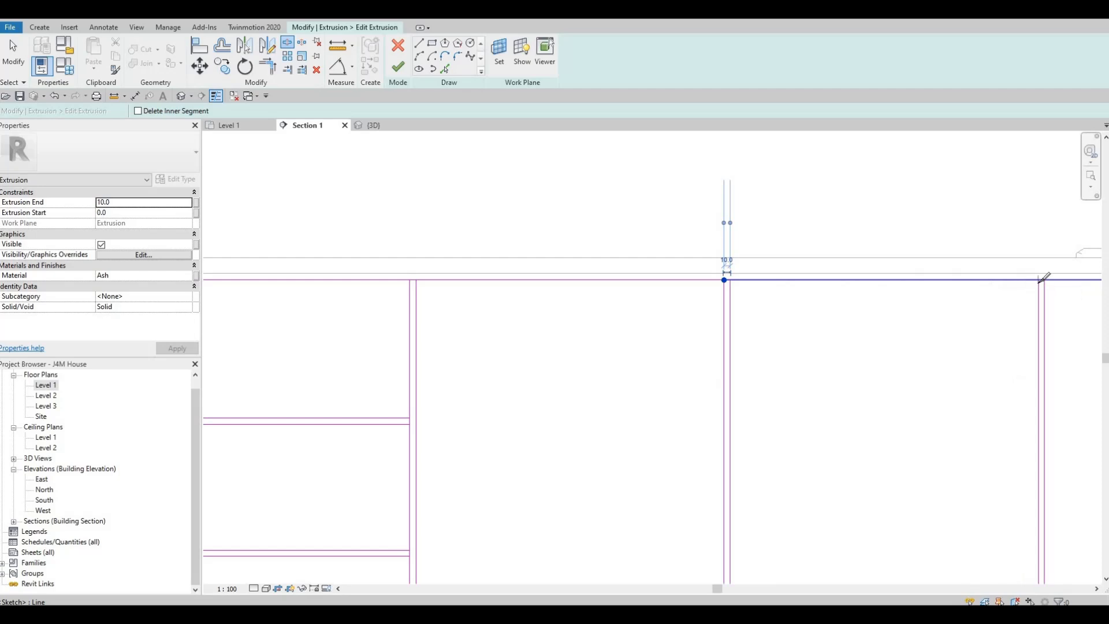
scroll(1043, 276, "up", 1)
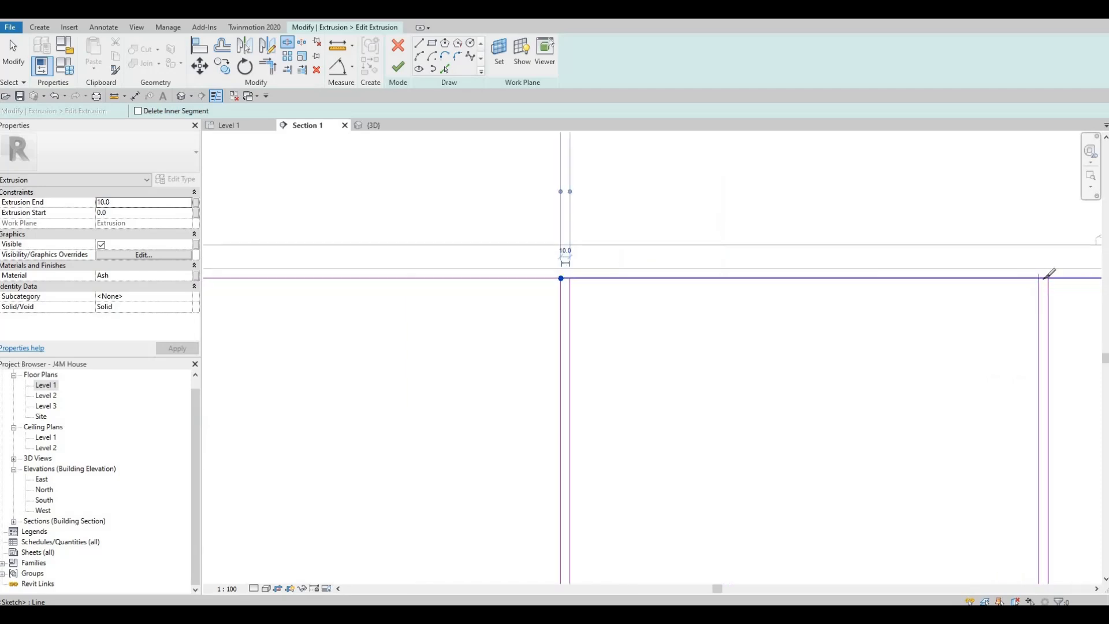
scroll(772, 278, "down", 3)
middle_click_drag(1057, 266, 722, 264)
scroll(745, 264, "down", 2)
scroll(768, 274, "up", 4)
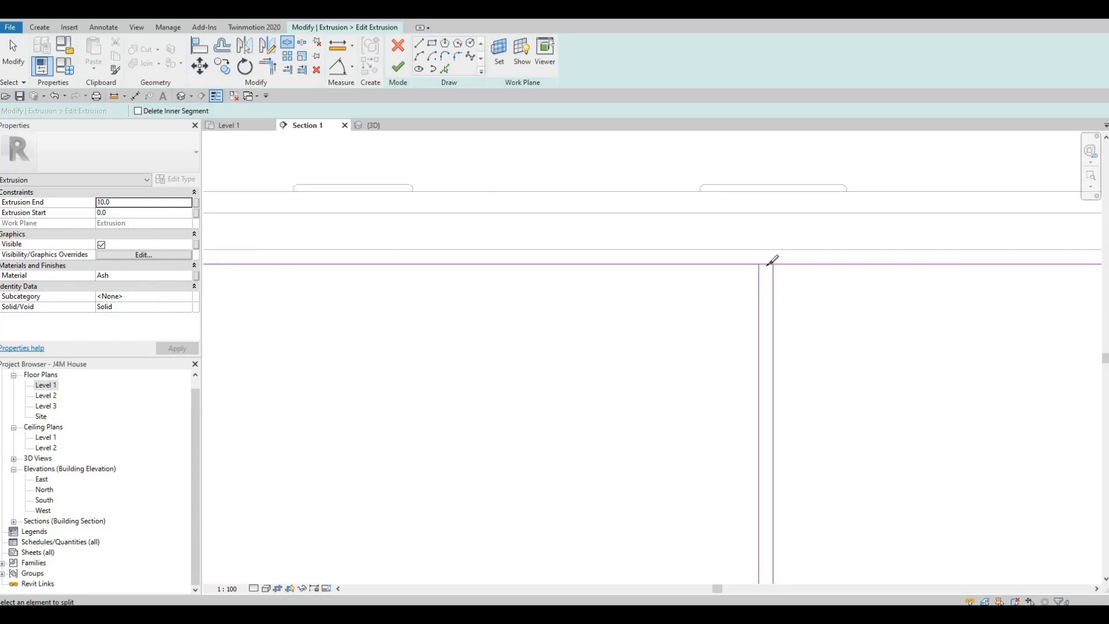
Step: Split the sketch's top edge inside the remaining three vertical gaps toward the rightmost bay
left_click(766, 263)
scroll(761, 264, "down", 1)
scroll(483, 261, "down", 2)
middle_click_drag(976, 245, 646, 226)
scroll(642, 225, "down", 1)
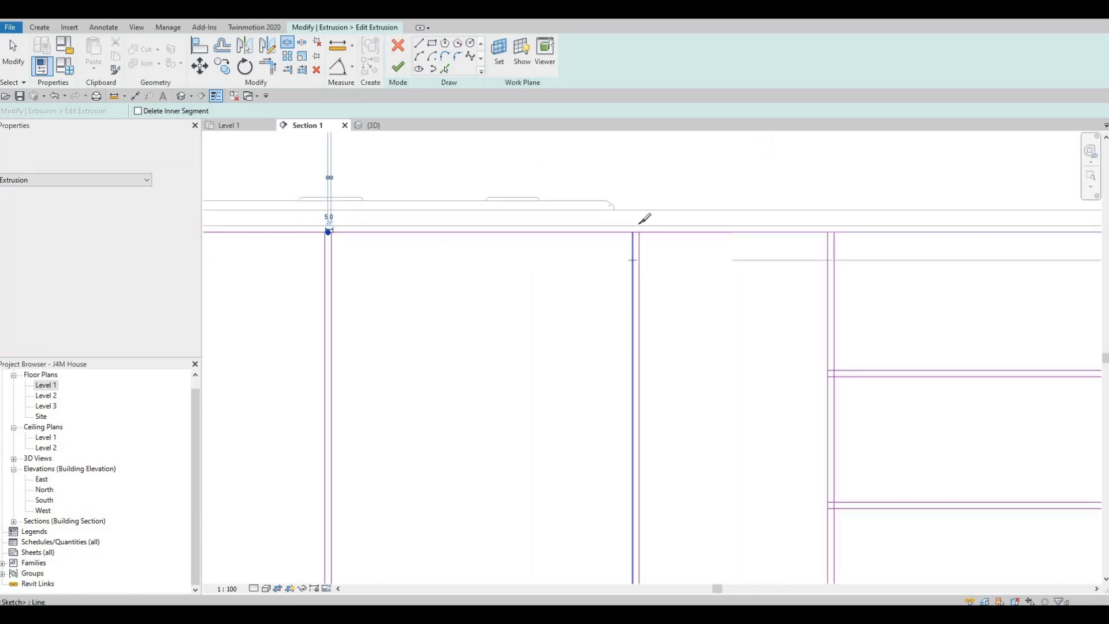
scroll(638, 226, "up", 3)
left_click(633, 225)
scroll(886, 223, "down", 3)
middle_click_drag(986, 224, 865, 226)
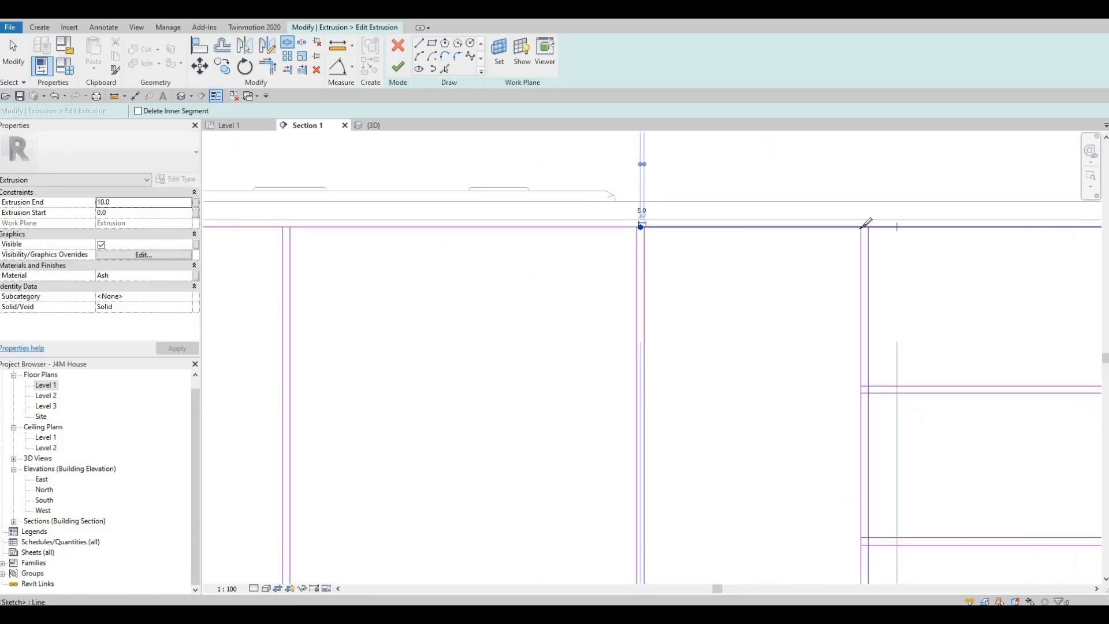
scroll(863, 226, "up", 3)
left_click(855, 227)
middle_click_drag(873, 344, 861, 291)
scroll(860, 291, "down", 2)
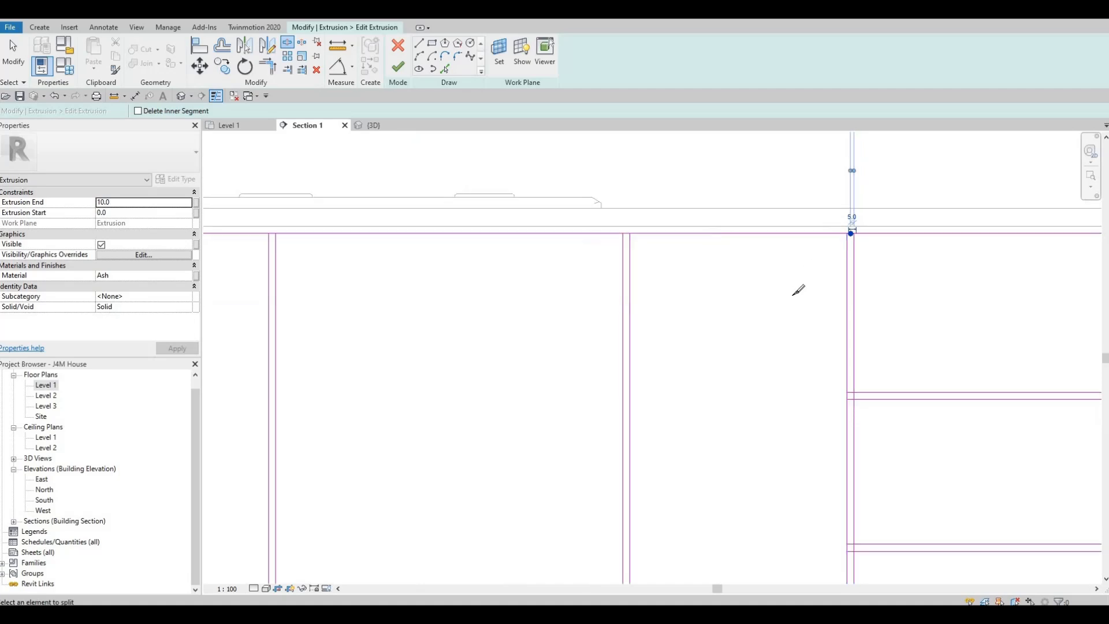
Step: Split the rightmost bay's left and right vertical lines midway within both horizontal drawer gaps
middle_click_drag(794, 296, 744, 184)
scroll(813, 282, "up", 2)
left_click(819, 269)
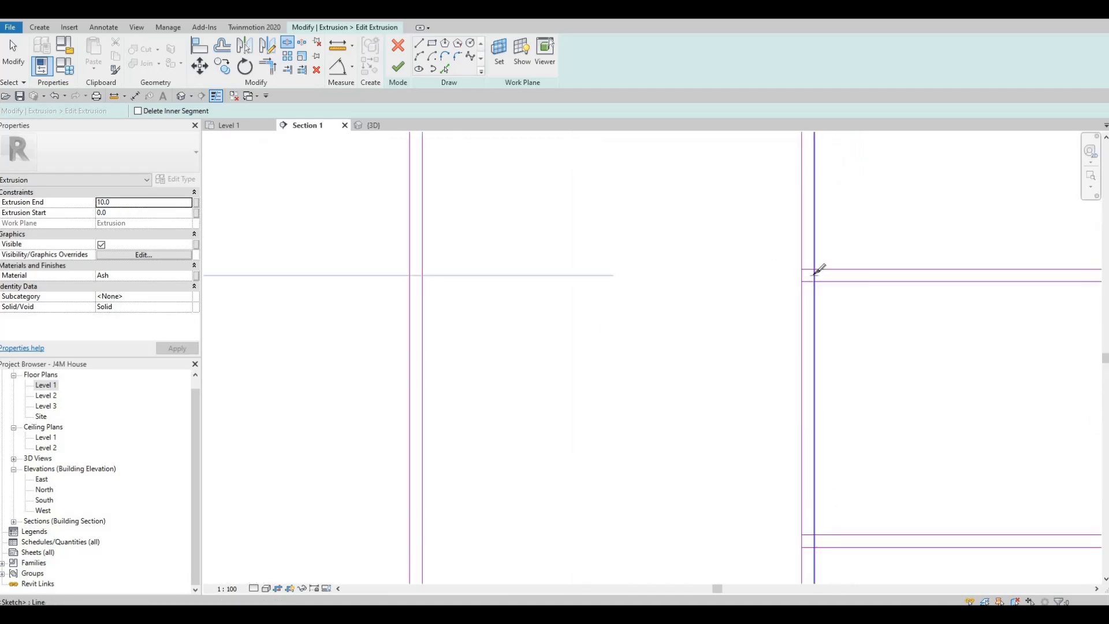
scroll(817, 267, "down", 1)
scroll(815, 475, "up", 3)
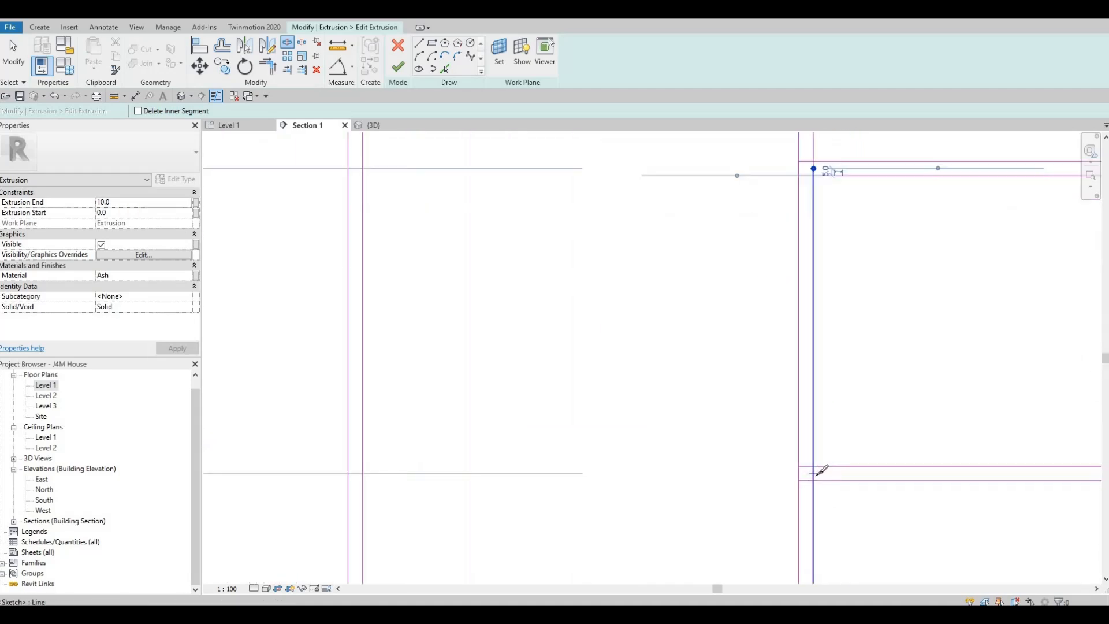
left_click(814, 474)
scroll(810, 404, "down", 3)
middle_click_drag(681, 353, 749, 394)
scroll(757, 392, "down", 2)
middle_click_drag(1074, 343, 805, 304)
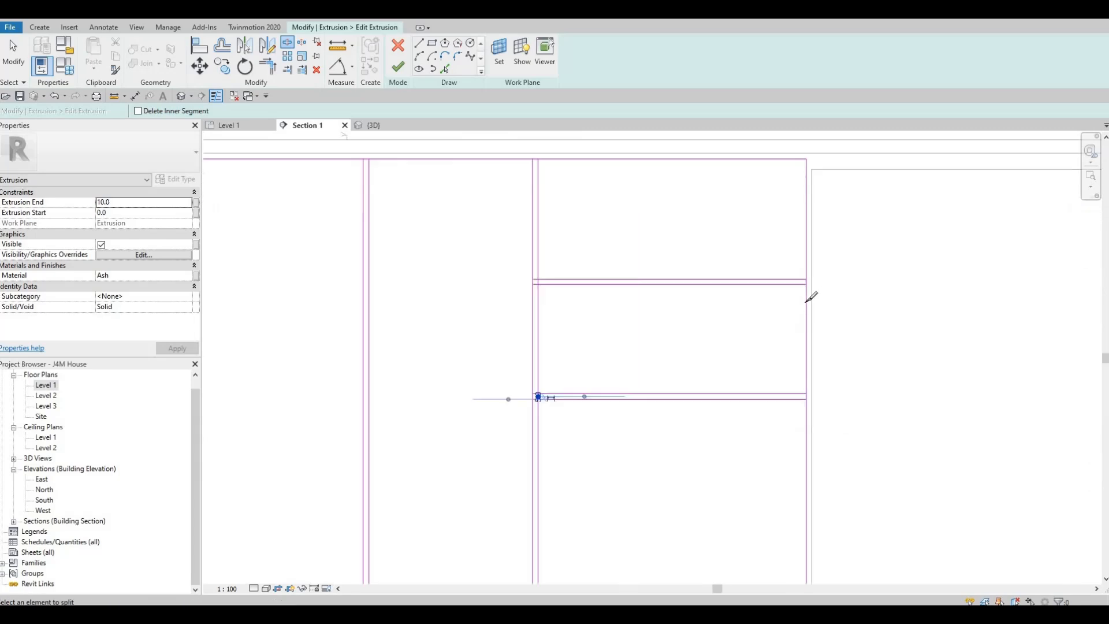
scroll(805, 295, "up", 4)
left_click(807, 283)
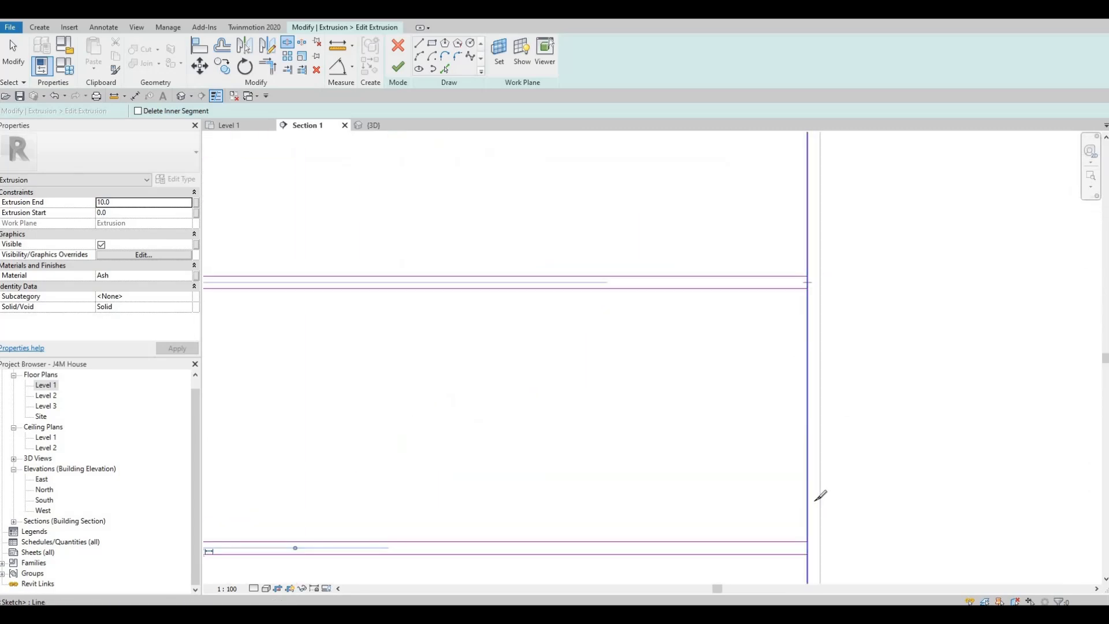
left_click(808, 548)
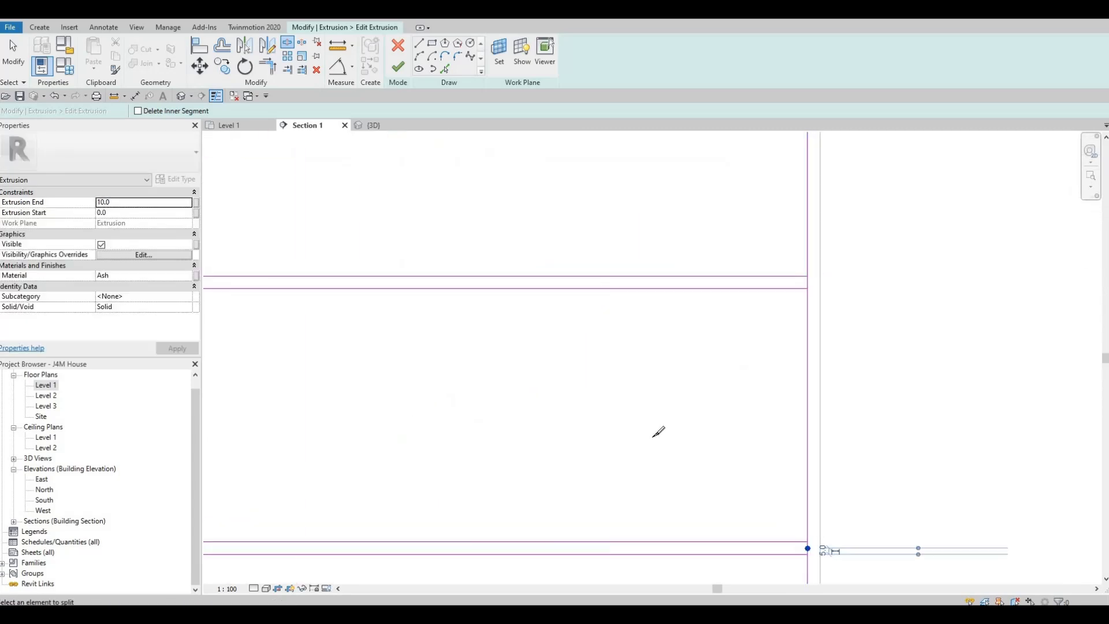
Step: Split the sketch's bottom edge inside the three rightmost vertical gaps
scroll(734, 370, "down", 4)
middle_click_drag(677, 452, 731, 382)
scroll(721, 413, "up", 5)
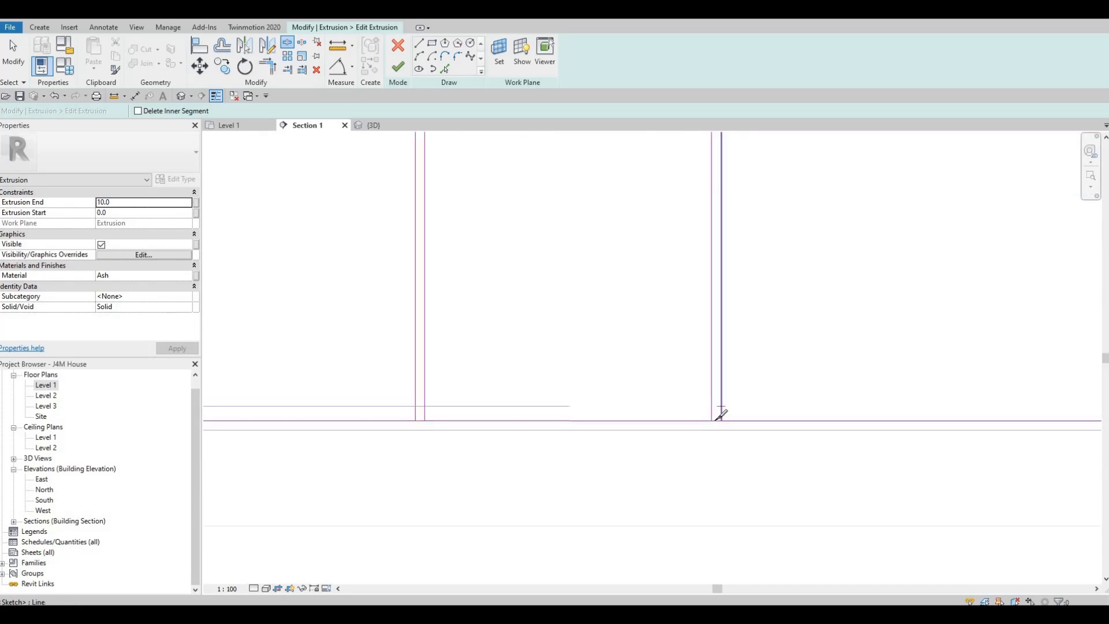
left_click(376, 421)
scroll(824, 394, "down", 3)
middle_click_drag(333, 420, 591, 423)
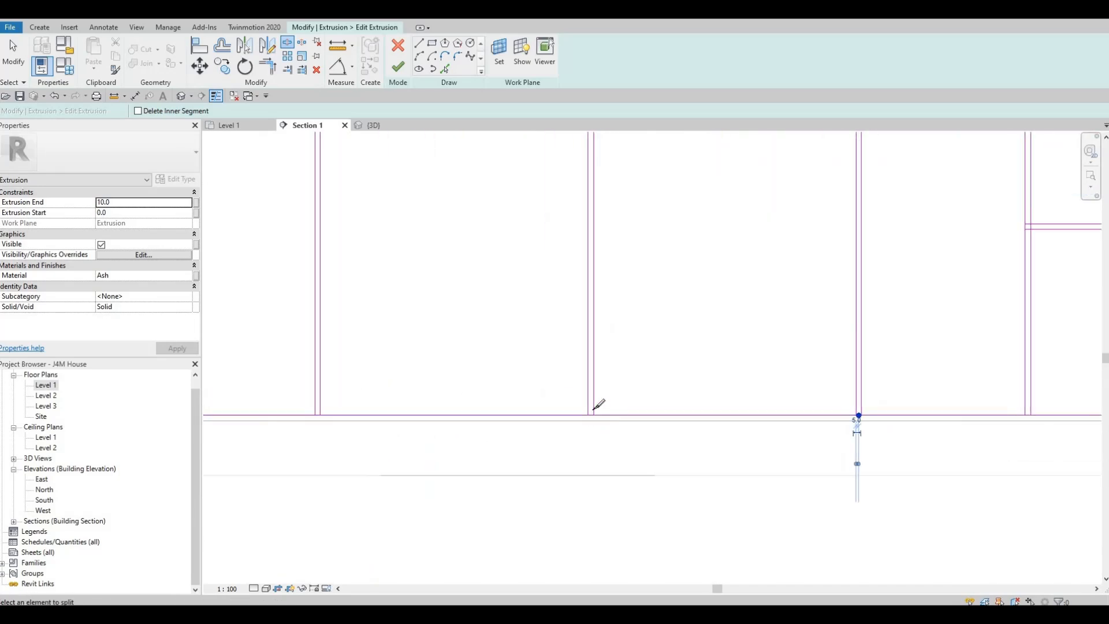
scroll(593, 409, "up", 2)
scroll(593, 407, "up", 2)
left_click(594, 396)
scroll(629, 393, "down", 3)
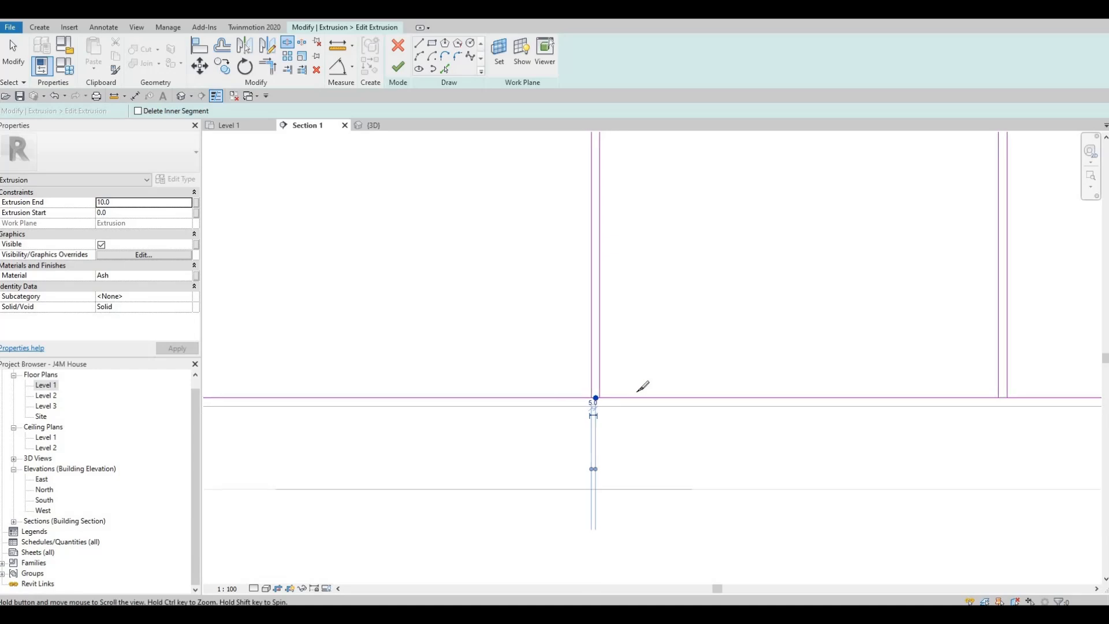
Step: Split the sketch's bottom edge inside the three leftmost vertical gaps and finish splitting
middle_click_drag(292, 397, 637, 401)
scroll(638, 392, "up", 2)
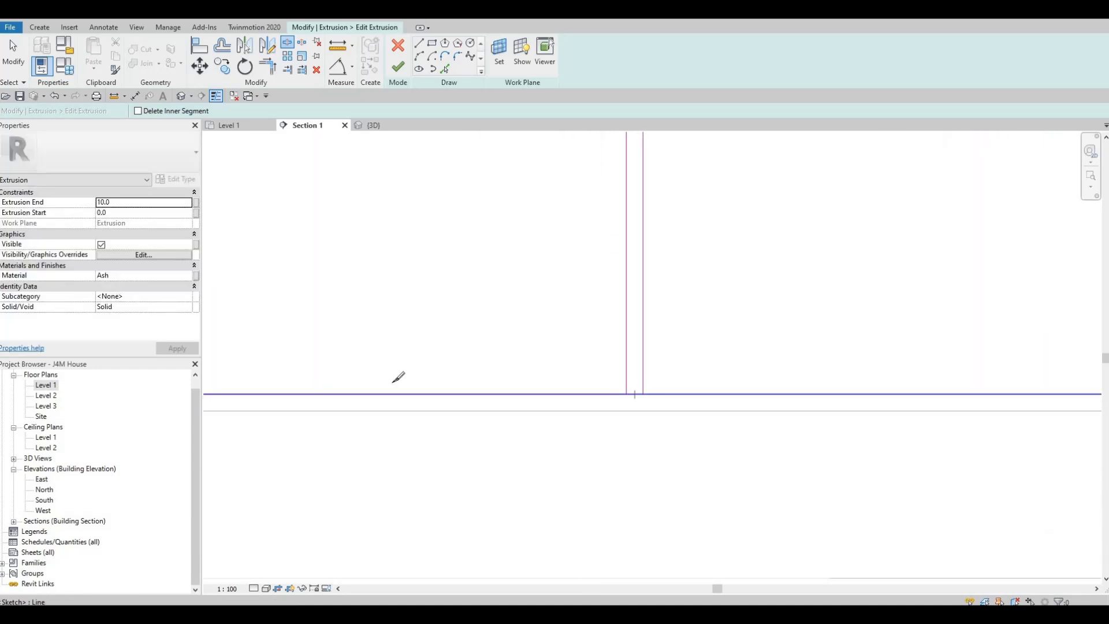
left_click(635, 394)
middle_click_drag(245, 393, 678, 386)
scroll(675, 385, "up", 3)
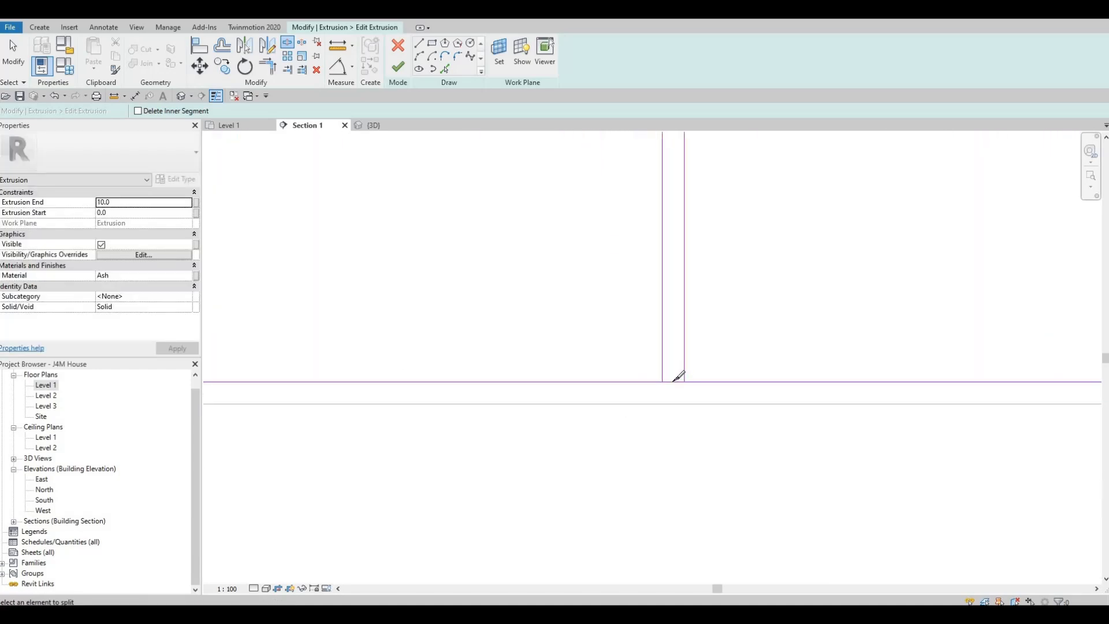
left_click(674, 382)
scroll(674, 384, "down", 5)
middle_click_drag(260, 386, 629, 389)
scroll(611, 382, "up", 4)
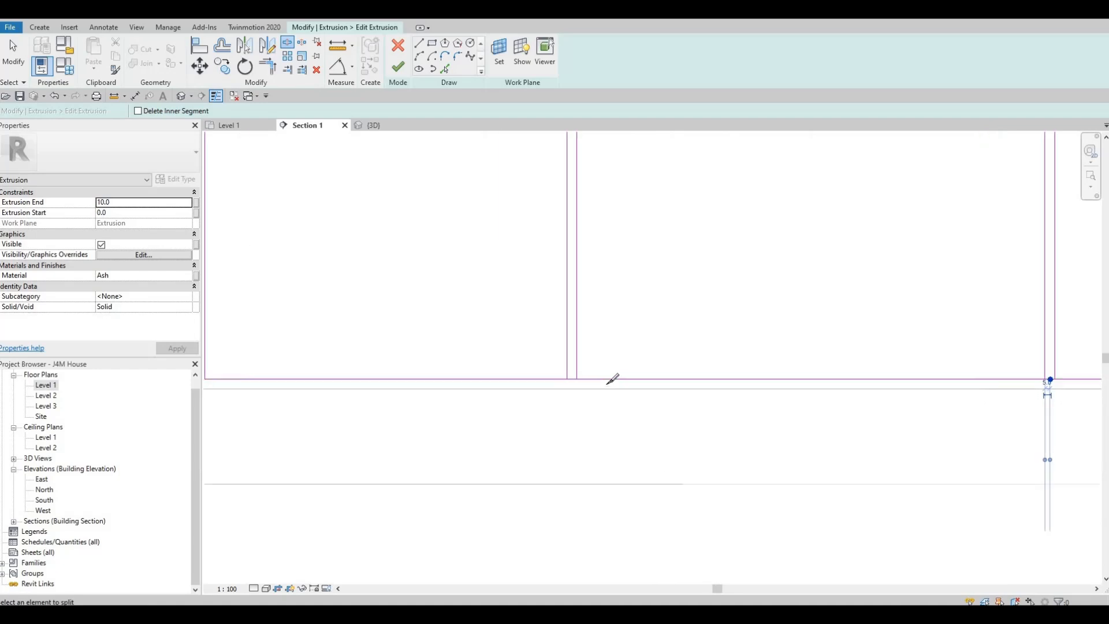
left_click(590, 382)
scroll(600, 347, "down", 3)
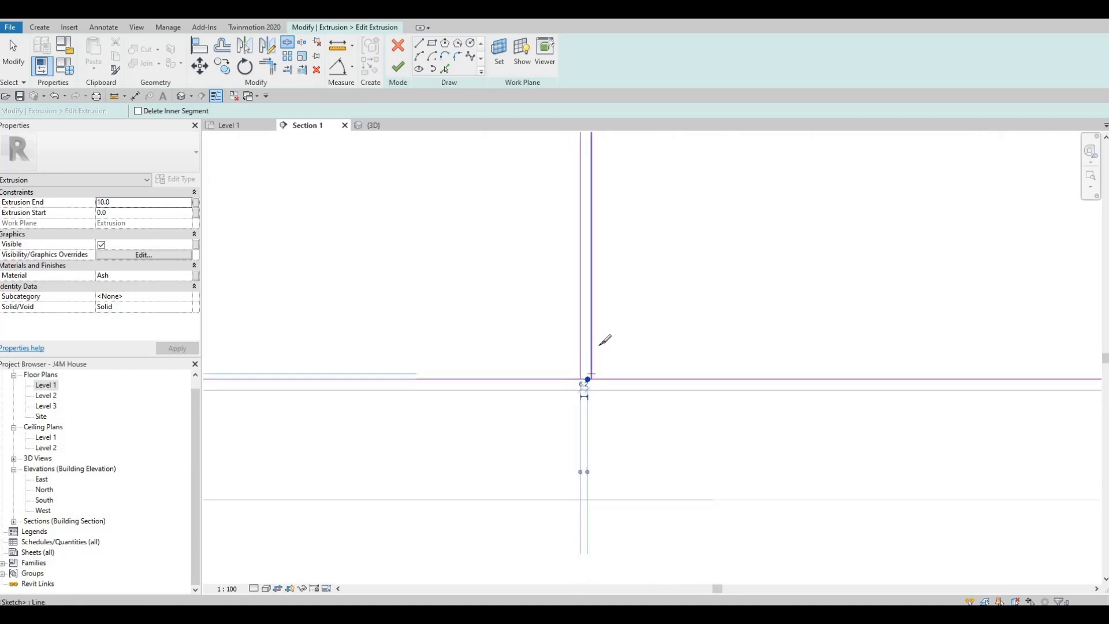
scroll(447, 261, "up", 6)
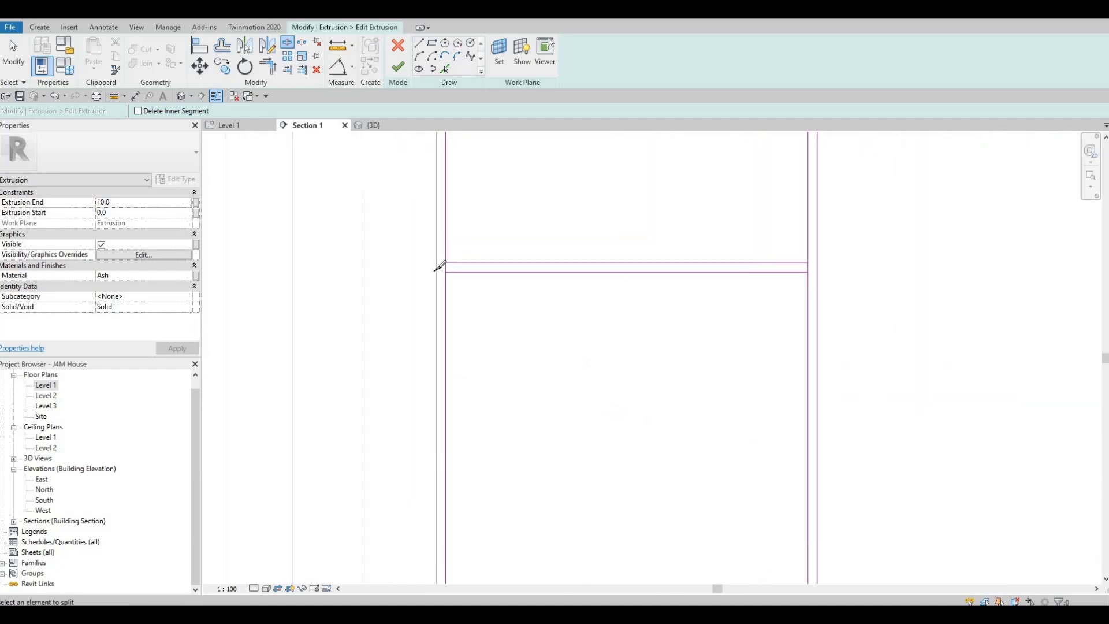
key("Escape")
key("Escape")
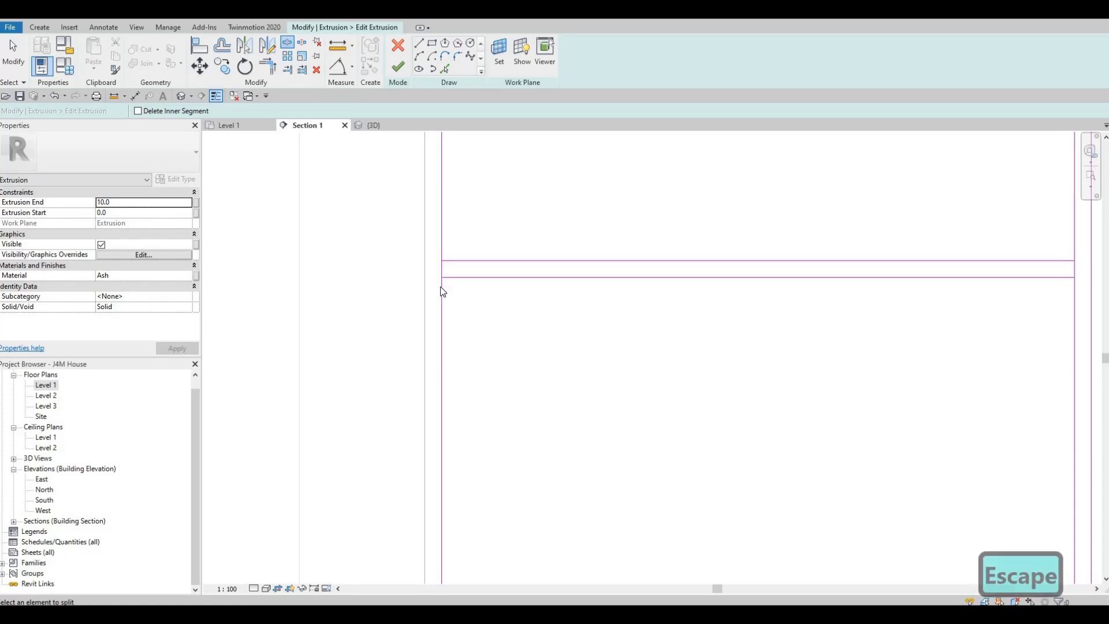
scroll(658, 341, "down", 4)
scroll(658, 340, "down", 5)
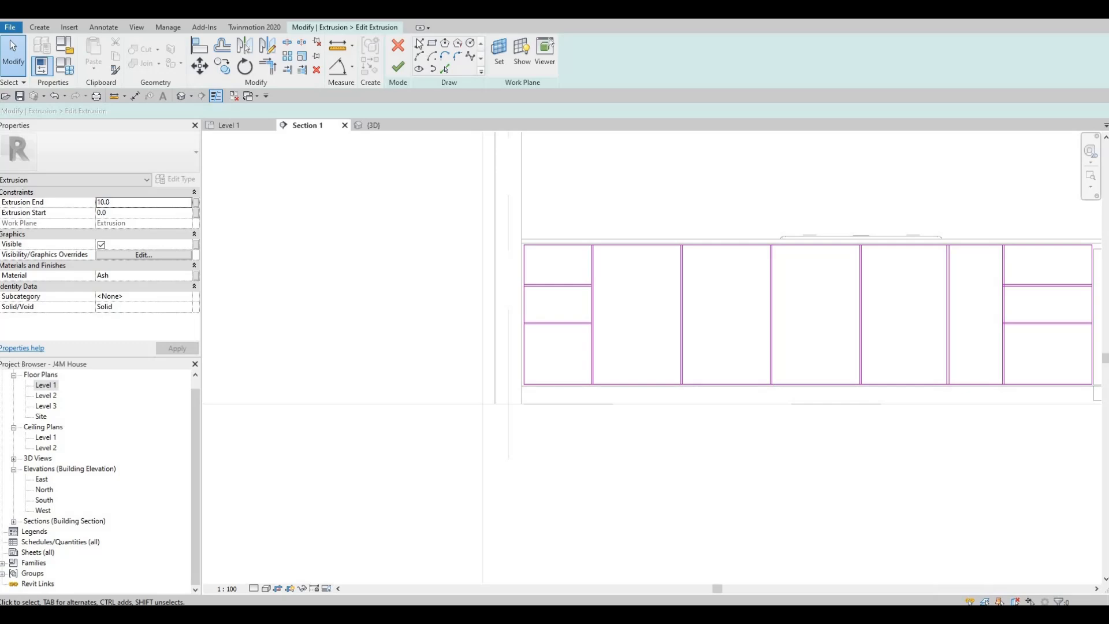
Step: Draw a horizontal line across the third bay from the left at about mid-height, between its vertical edges
key("l")
key("i")
scroll(688, 305, "up", 1)
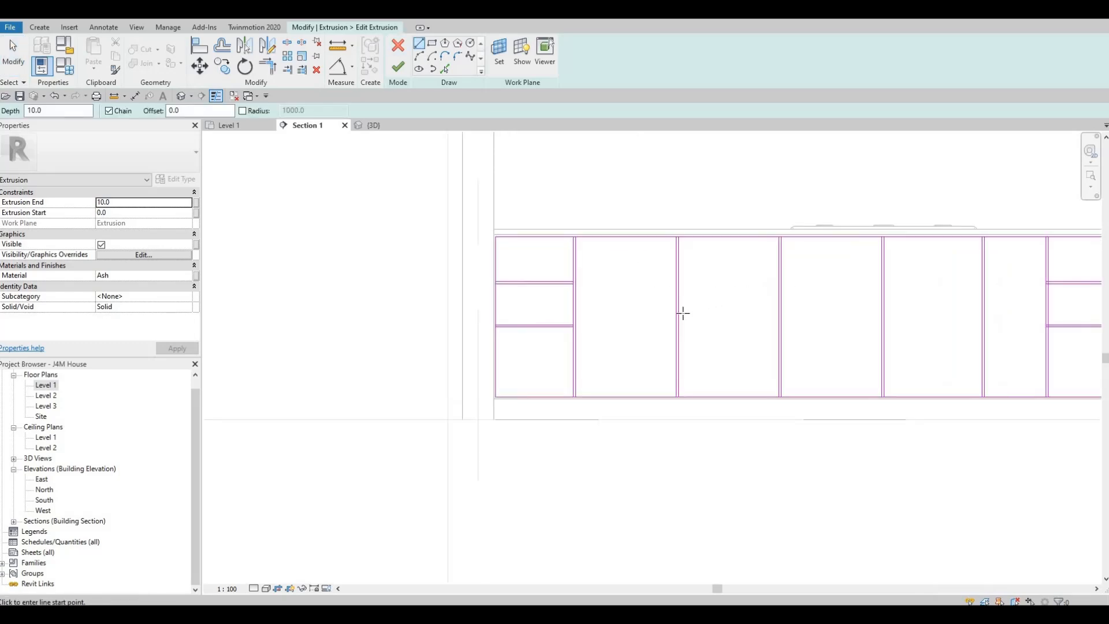
left_click(679, 316)
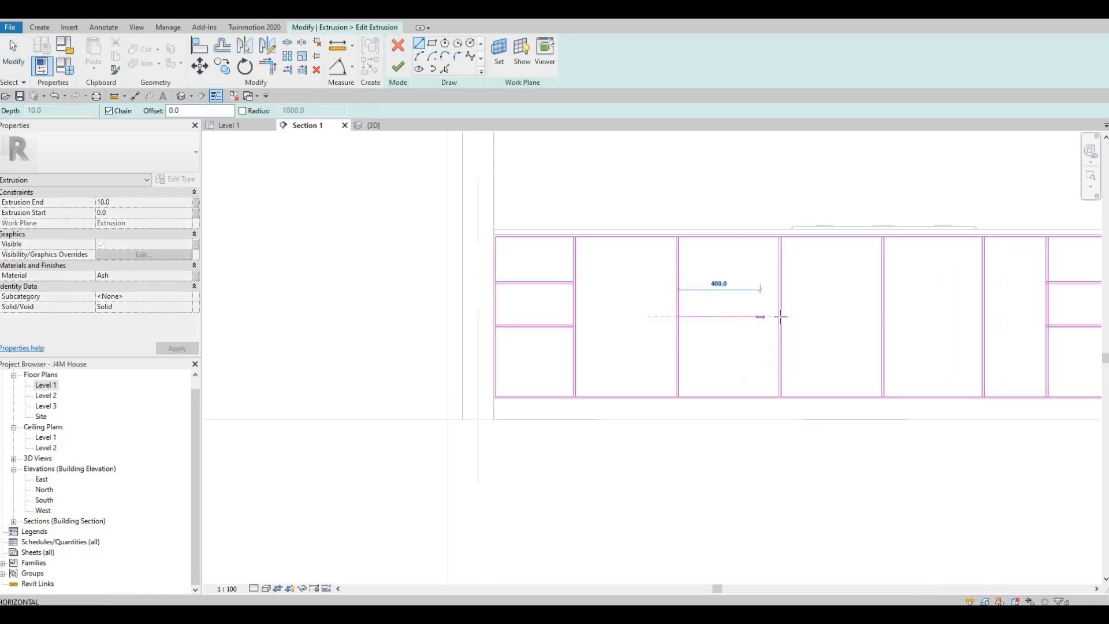
left_click(780, 316)
key("Escape")
key("Escape")
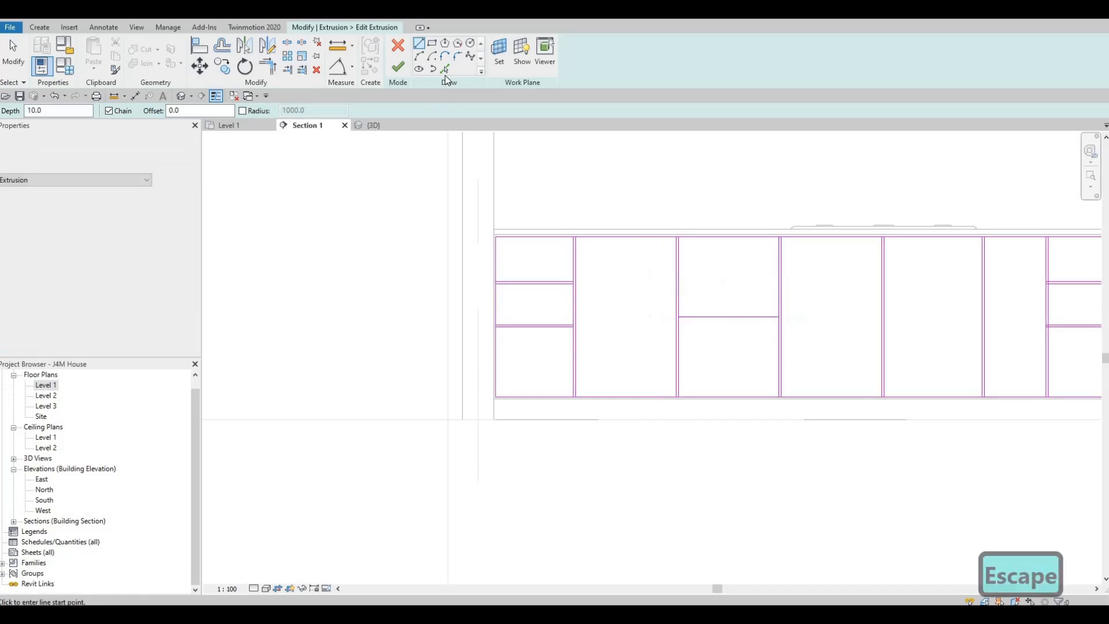
Step: Offset a parallel copy of the third bay's mid-height line by 10 with Pick Lines to form a horizontal gap
left_click(444, 69)
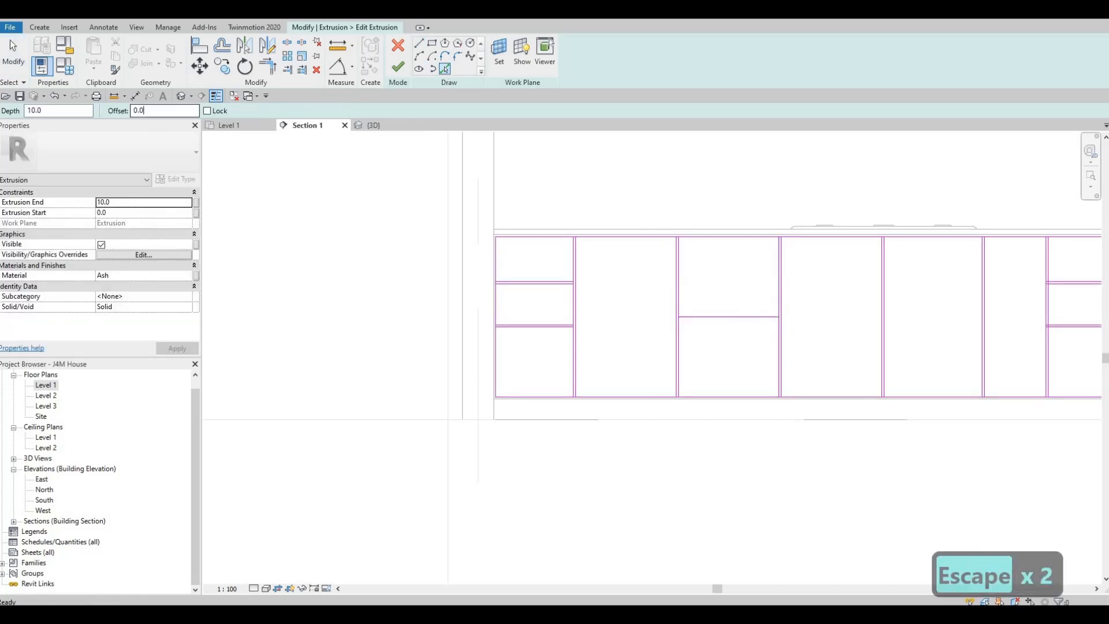
type("10")
key("Return")
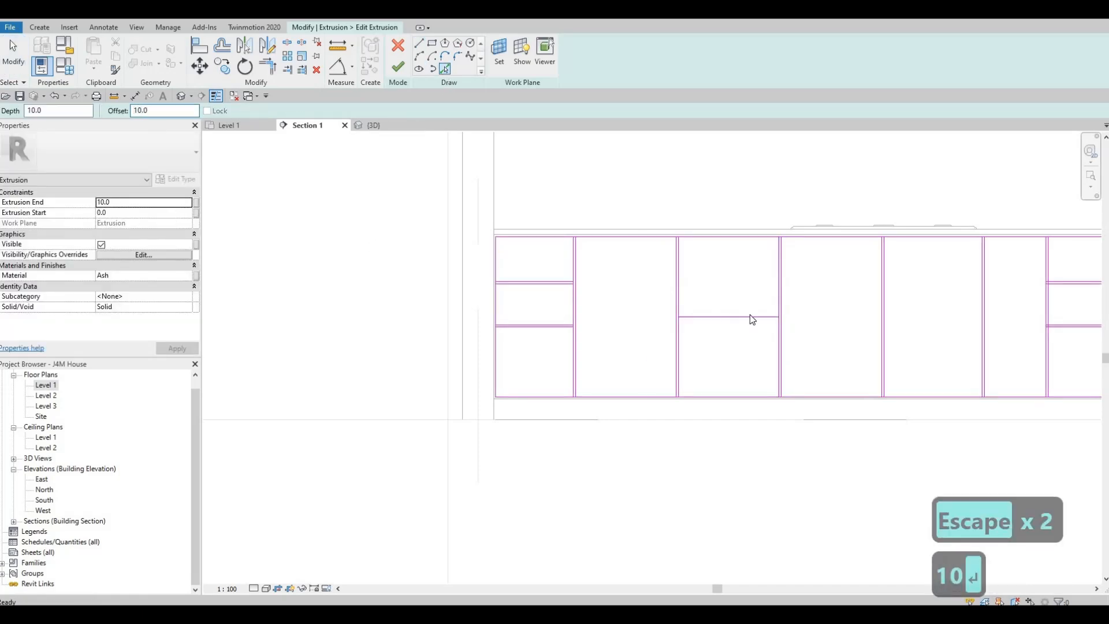
scroll(752, 320, "up", 1)
key("Escape")
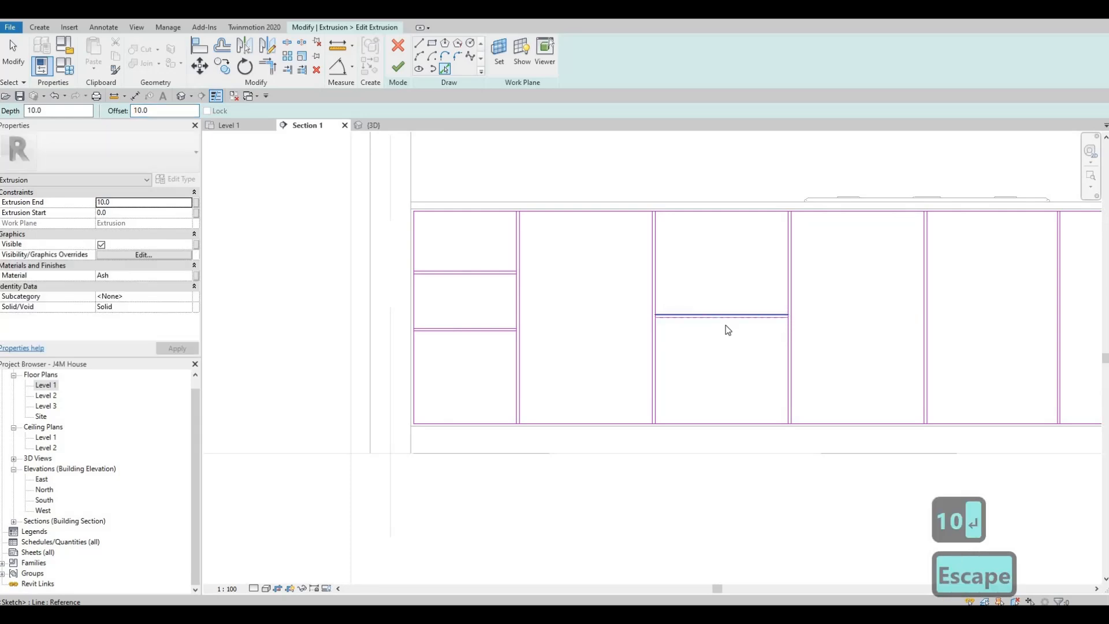
key("Escape")
Step: Split the third bay's left and right vertical lines midway within its horizontal gap and finish splitting
key("s")
key("l")
scroll(673, 317, "up", 1)
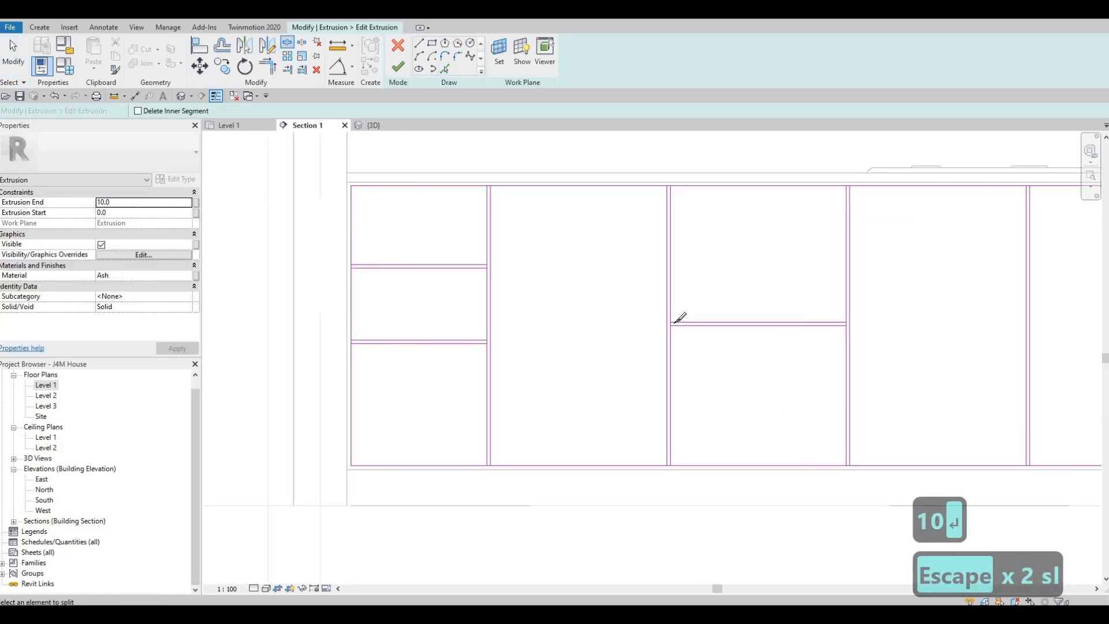
scroll(672, 322, "up", 3)
scroll(1011, 327, "down", 3)
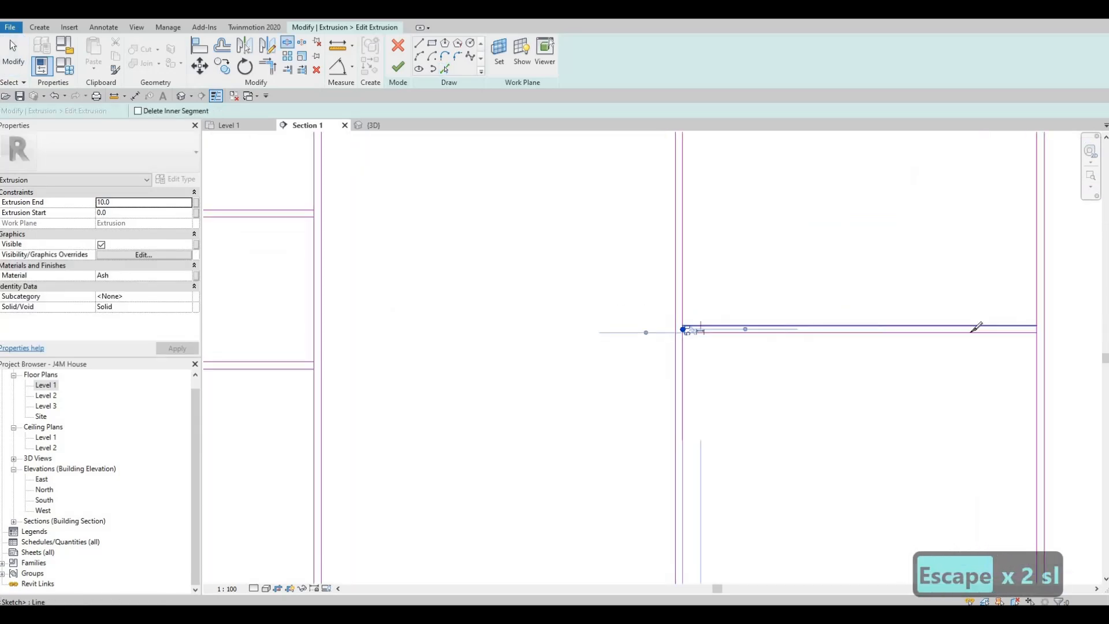
scroll(998, 328, "up", 4)
left_click(1001, 328)
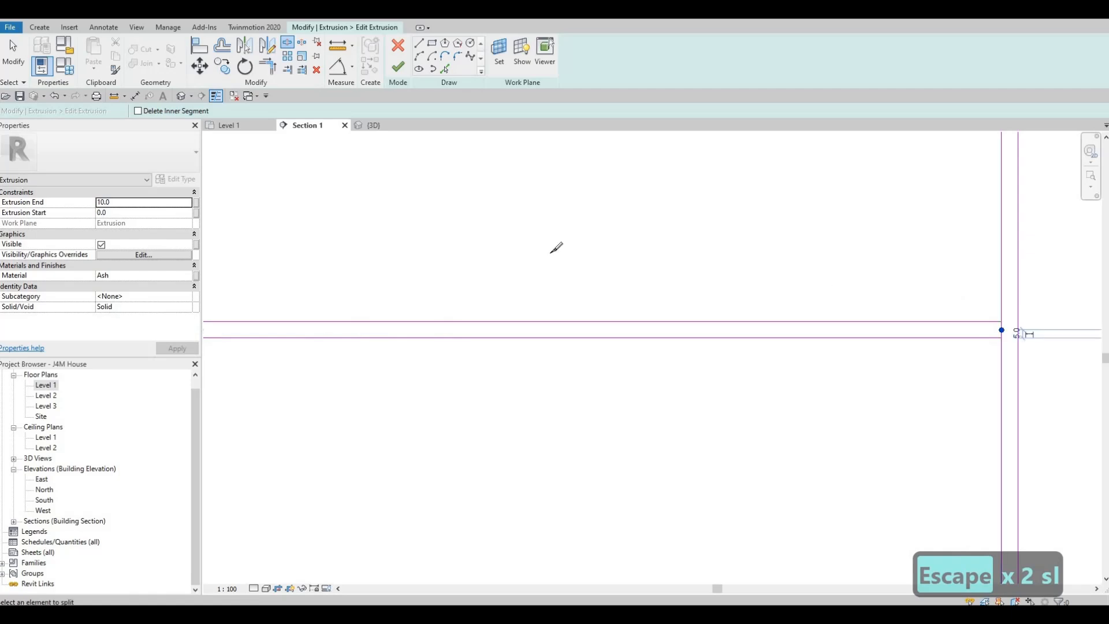
scroll(563, 260, "down", 3)
key("Escape")
key("Escape")
key("Escape")
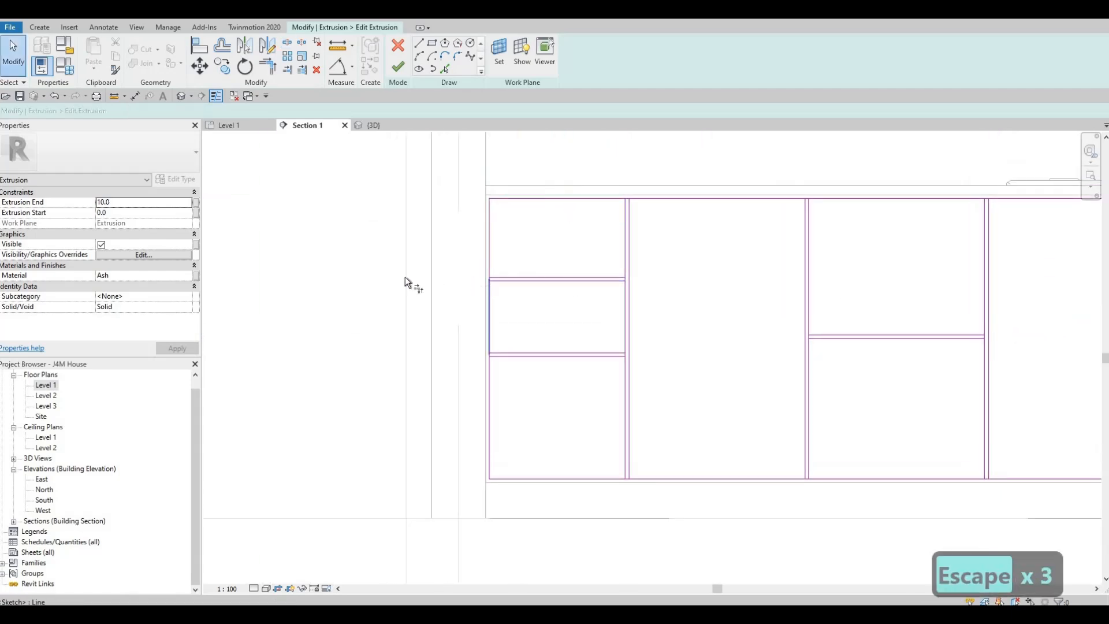
Step: Trim the line corners around the leftmost bay's upper horizontal gap to separate the top and middle drawer outlines
key("t")
key("r")
scroll(465, 289, "up", 4)
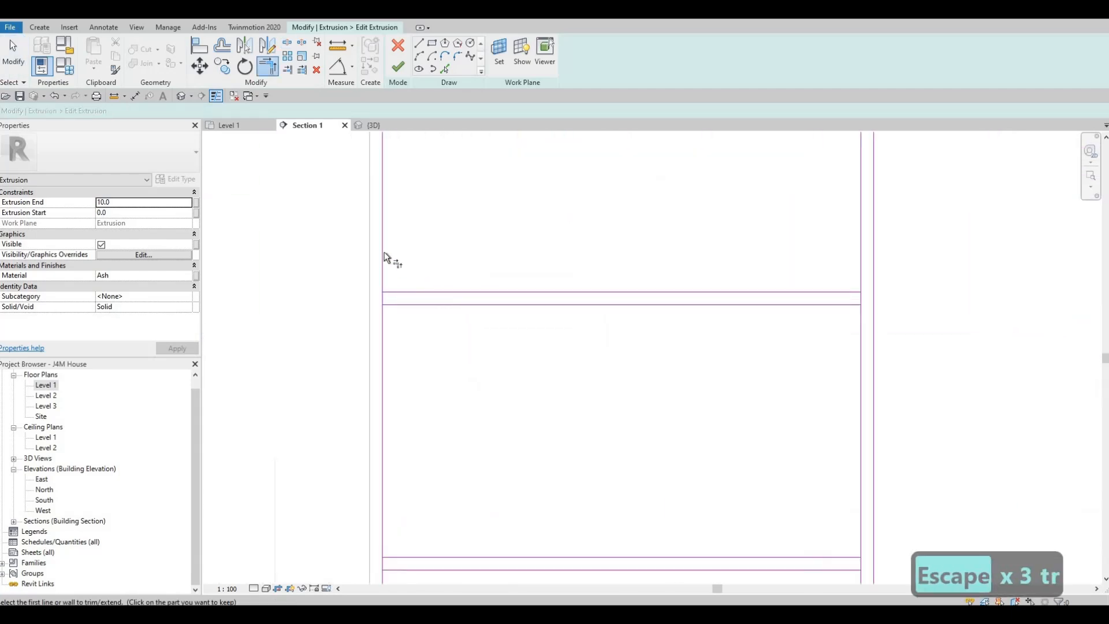
left_click(384, 324)
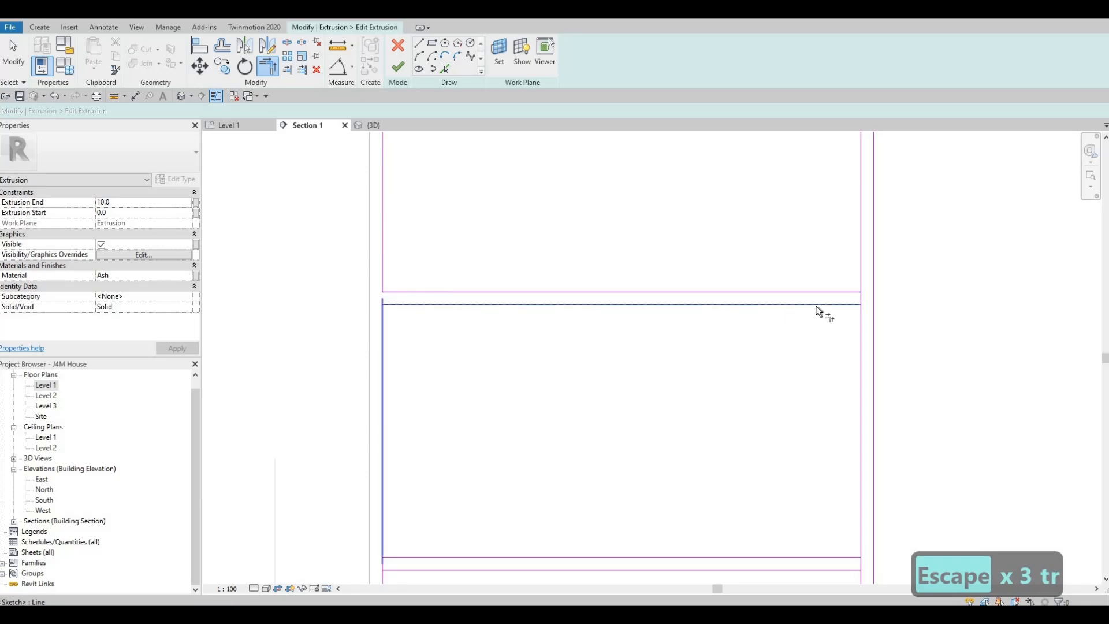
left_click(816, 306)
left_click(816, 306)
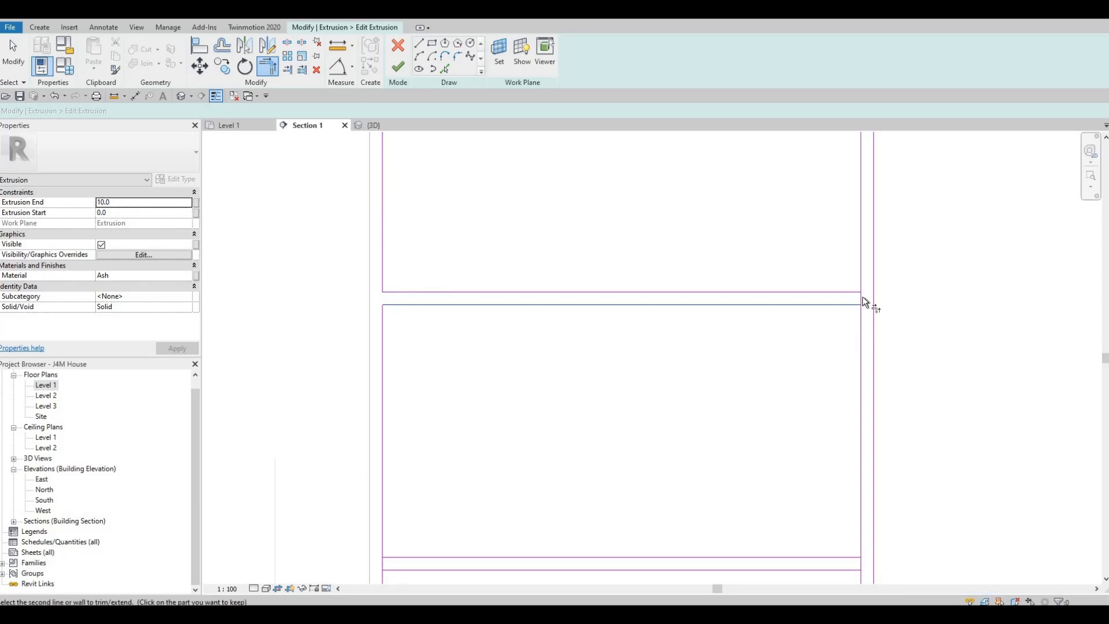
left_click(862, 301)
left_click(861, 284)
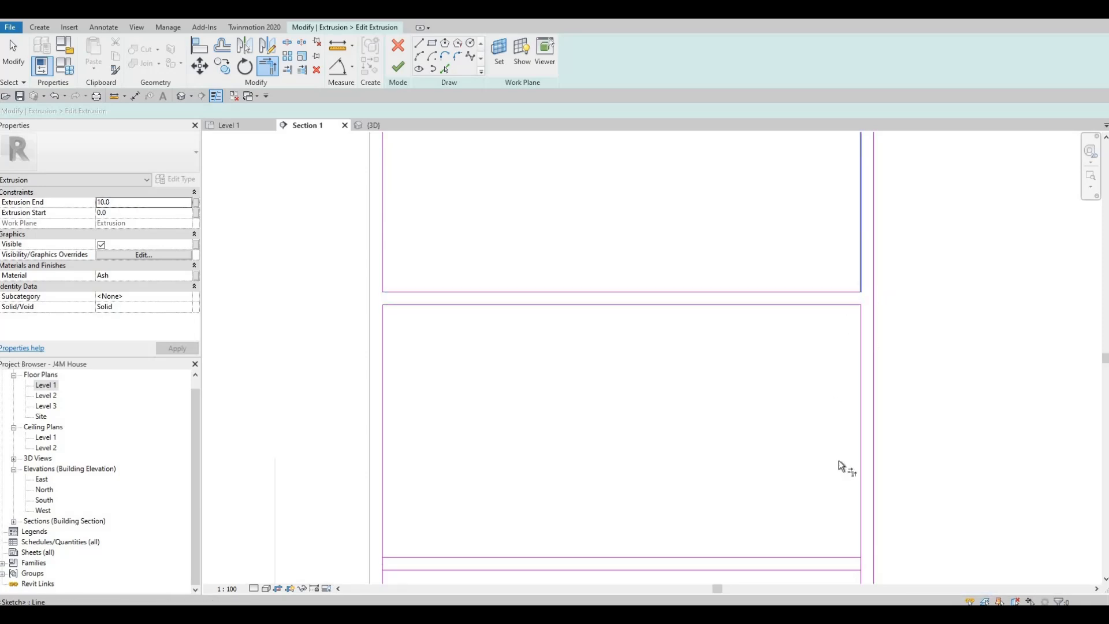
Step: Trim the line corners around the leftmost bay's lower horizontal gap to separate the middle and bottom drawer outlines
scroll(847, 478, "down", 3)
scroll(854, 477, "up", 2)
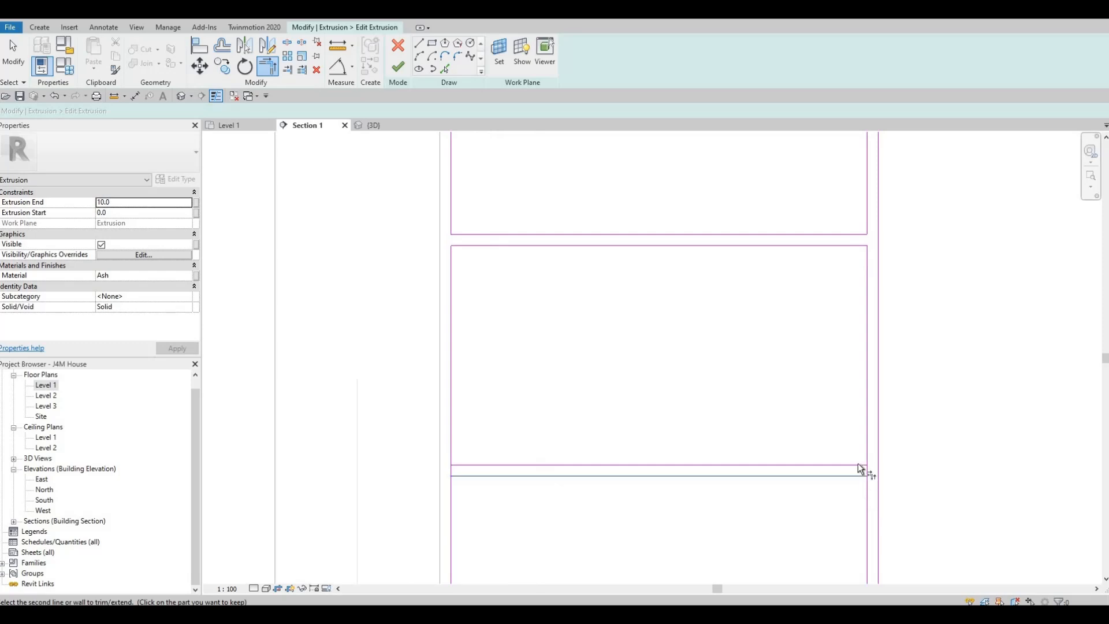
left_click(858, 464)
left_click(862, 453)
left_click(865, 449)
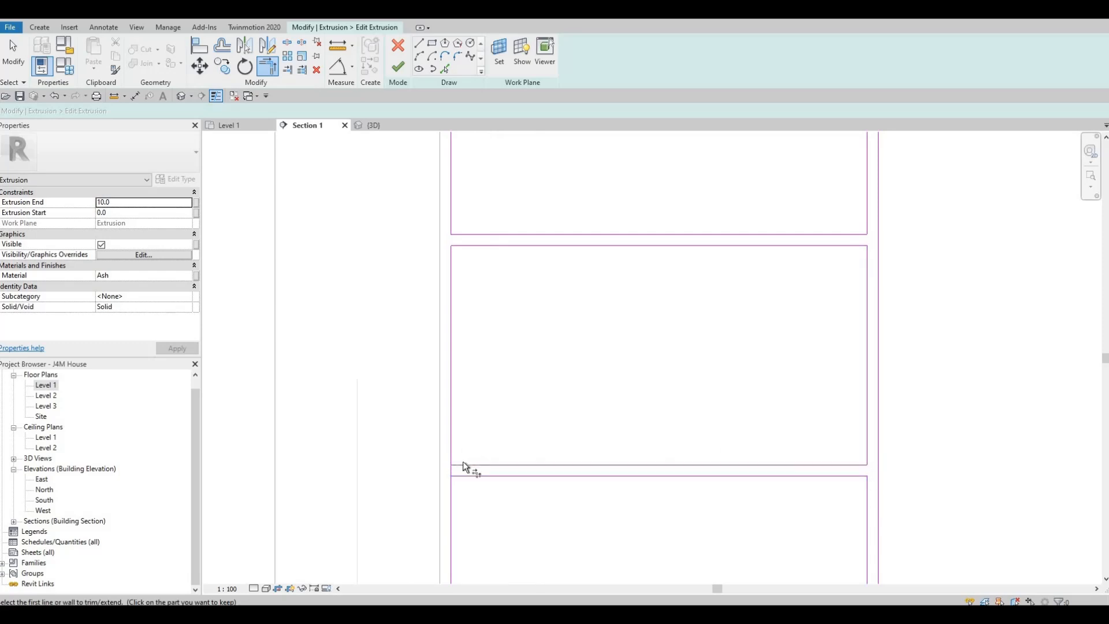
left_click(463, 464)
left_click(451, 448)
left_click(470, 477)
left_click(453, 486)
scroll(745, 278, "down", 1)
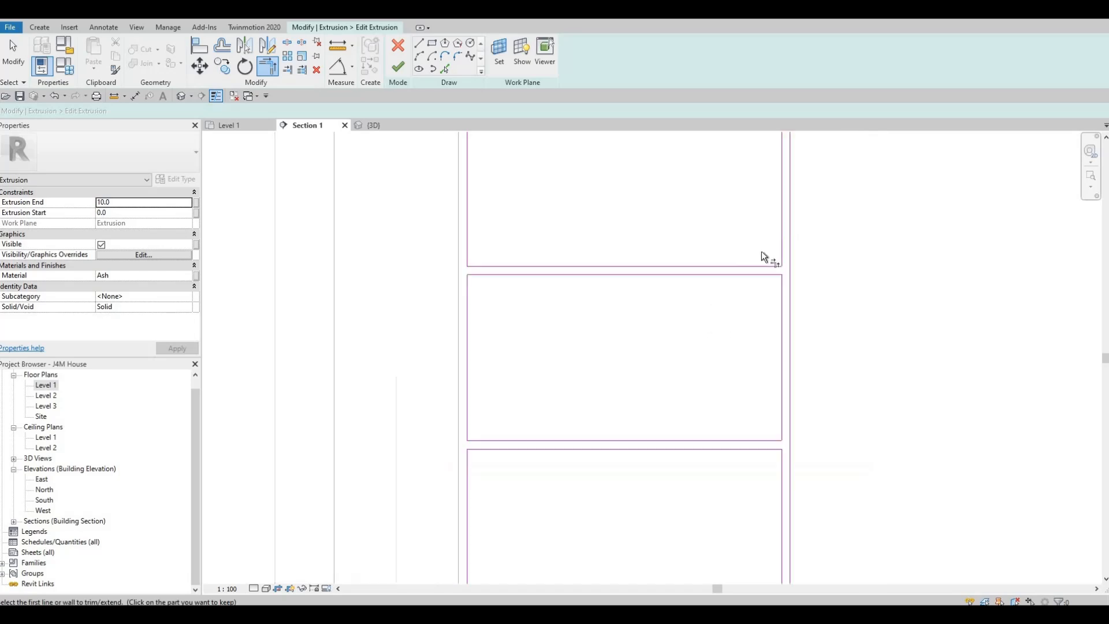
Step: Trim the top-edge corners on both sides of the first and second vertical gaps from the left
scroll(761, 252, "down", 1)
middle_click_drag(761, 251, 727, 274)
middle_click_drag(733, 197, 705, 268)
scroll(718, 217, "up", 2)
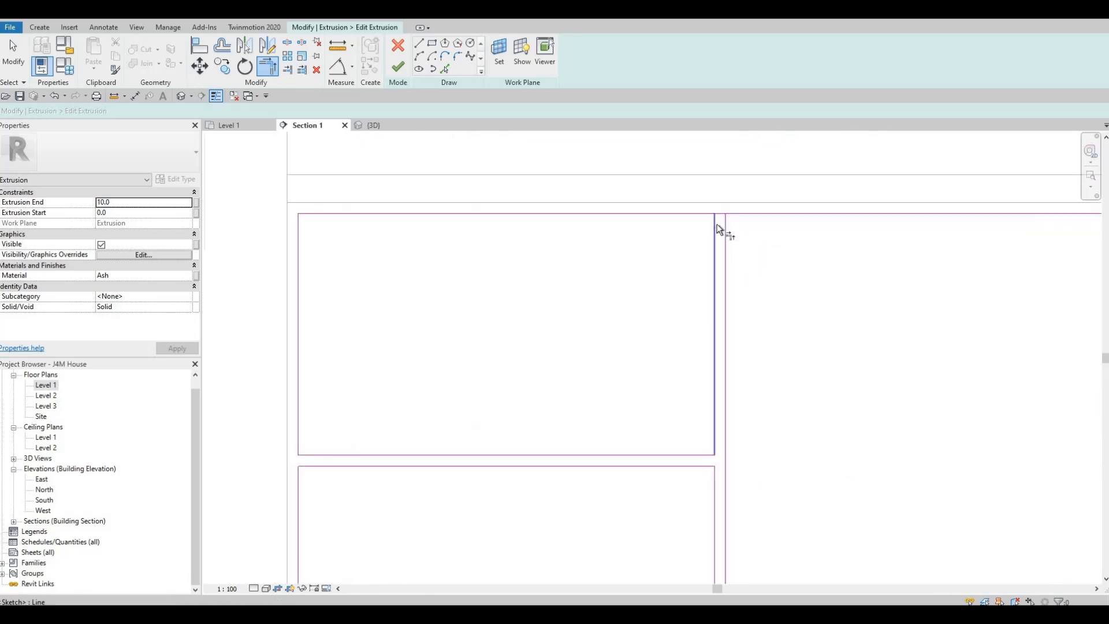
left_click(716, 225)
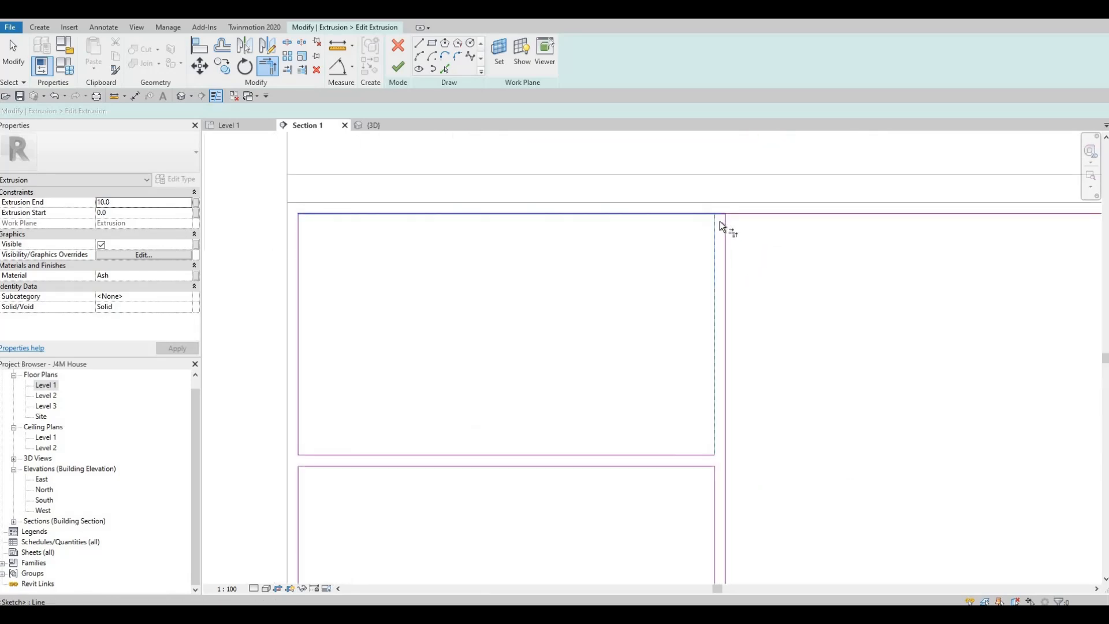
left_click(719, 221)
scroll(772, 236, "down", 2)
middle_click_drag(854, 224, 800, 227)
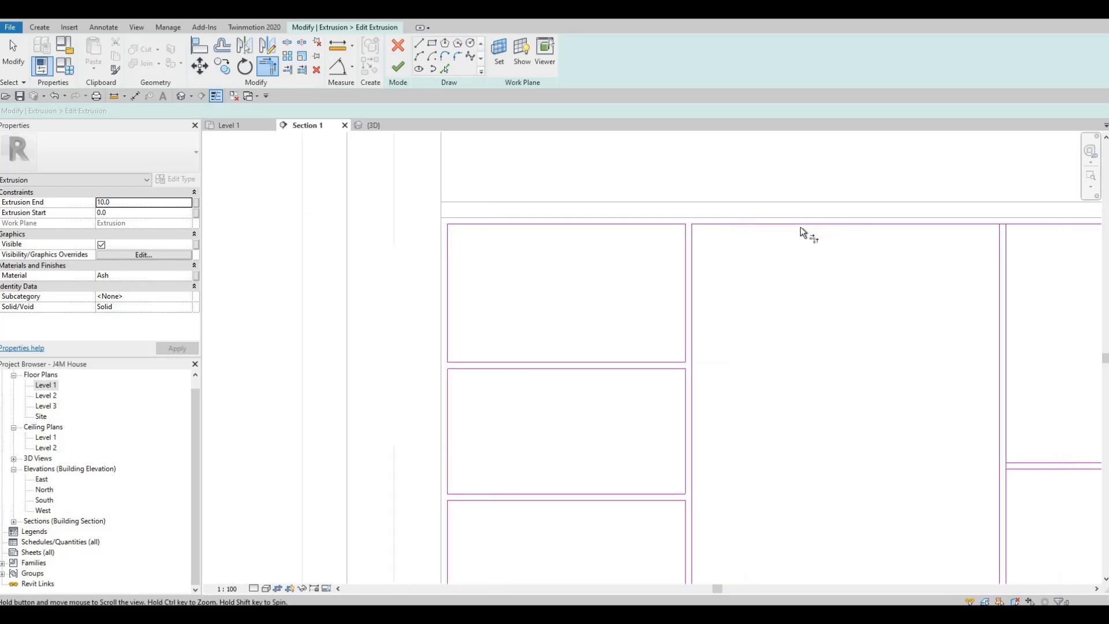
scroll(831, 236, "up", 1)
left_click(832, 239)
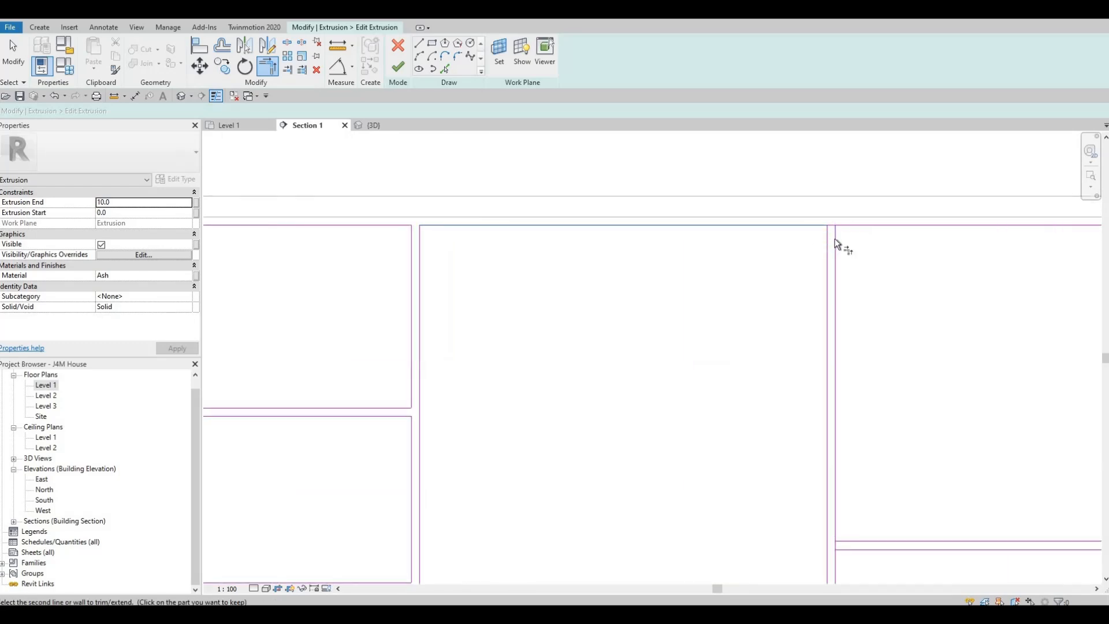
left_click(847, 227)
Step: Trim the four corners around the third bay's horizontal gap to separate its upper and lower panel outlines
scroll(741, 275, "down", 4)
middle_click_drag(722, 366, 661, 309)
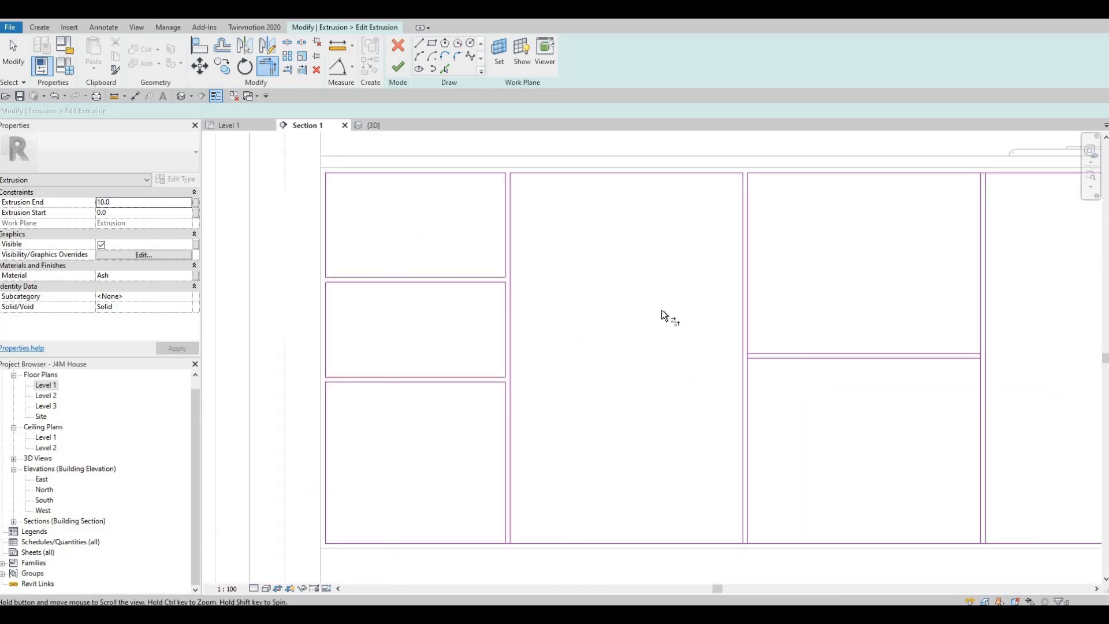
scroll(655, 317, "up", 3)
left_click(655, 319)
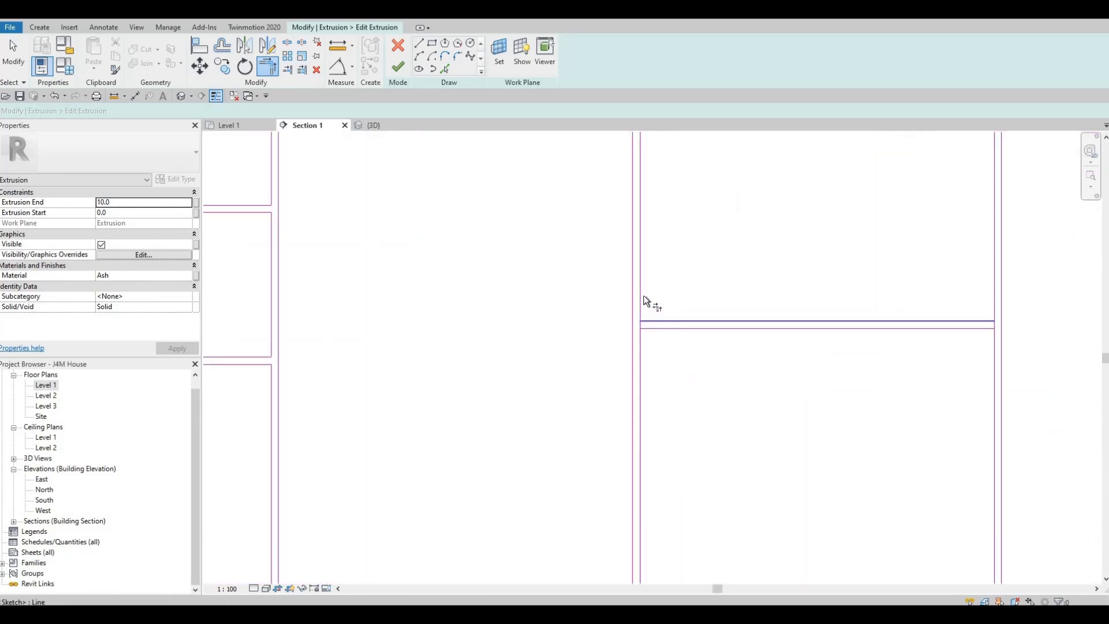
left_click(652, 331)
left_click(642, 349)
left_click(986, 329)
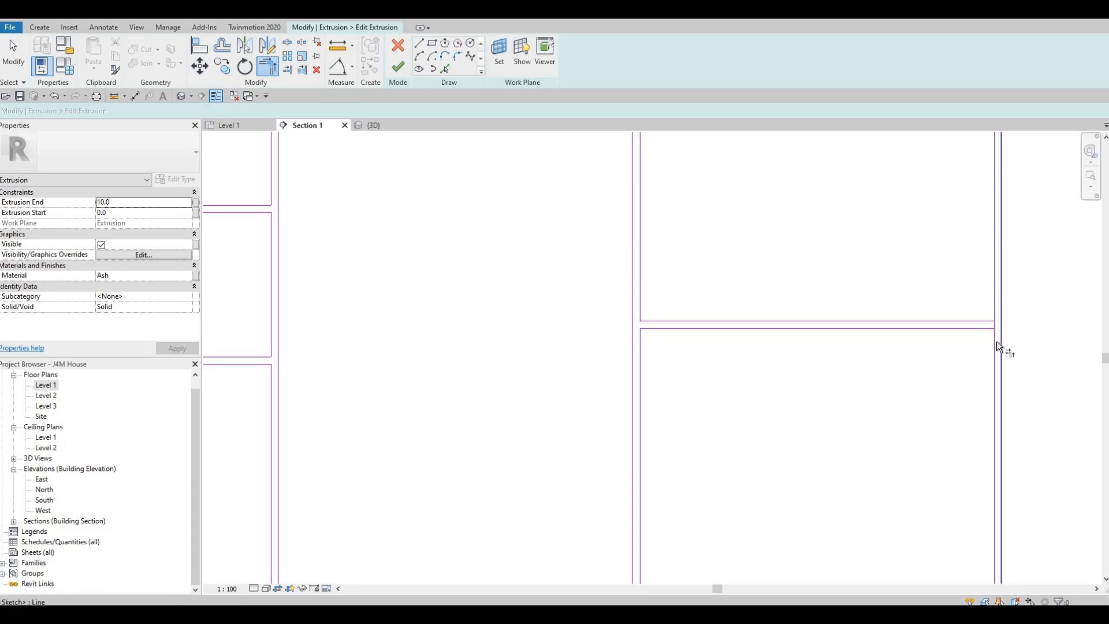
left_click(996, 339)
left_click(987, 317)
left_click(993, 304)
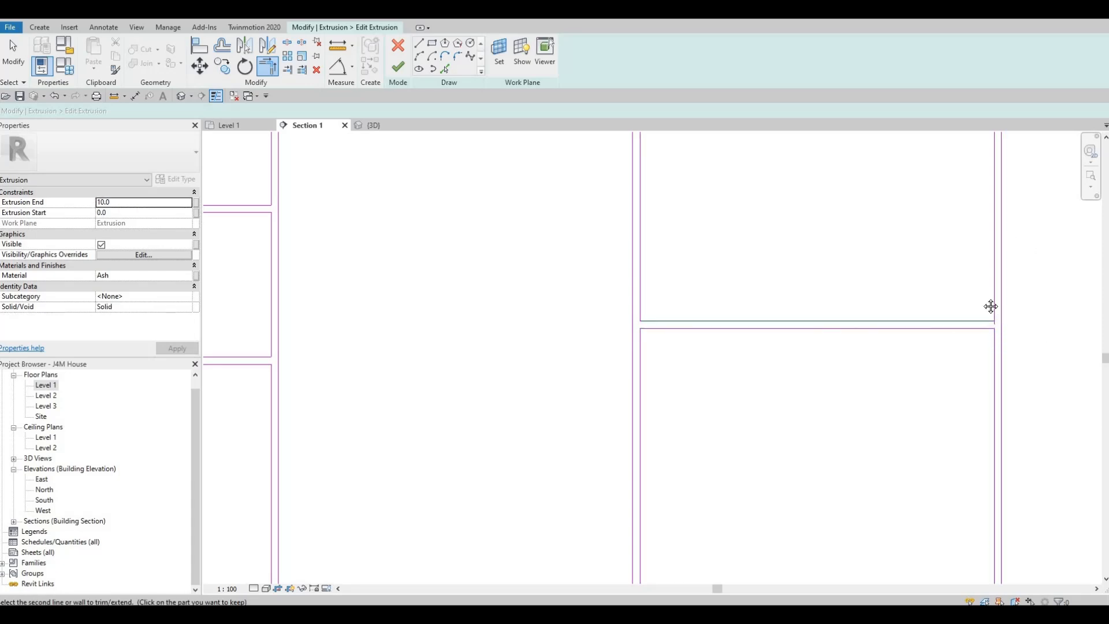
Step: Trim the top-edge corners on both sides of the third and fourth vertical gaps from the left
scroll(855, 276, "down", 4)
scroll(890, 214, "up", 4)
scroll(847, 246, "up", 2)
left_click(844, 238)
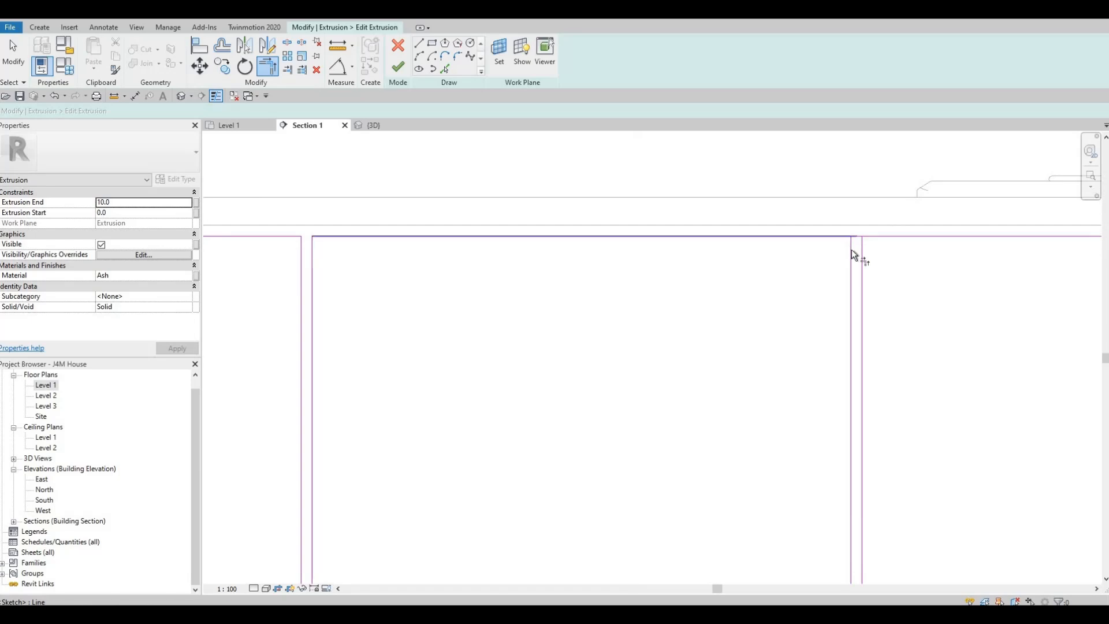
left_click(862, 245)
left_click(875, 238)
middle_click_drag(655, 301, 460, 331)
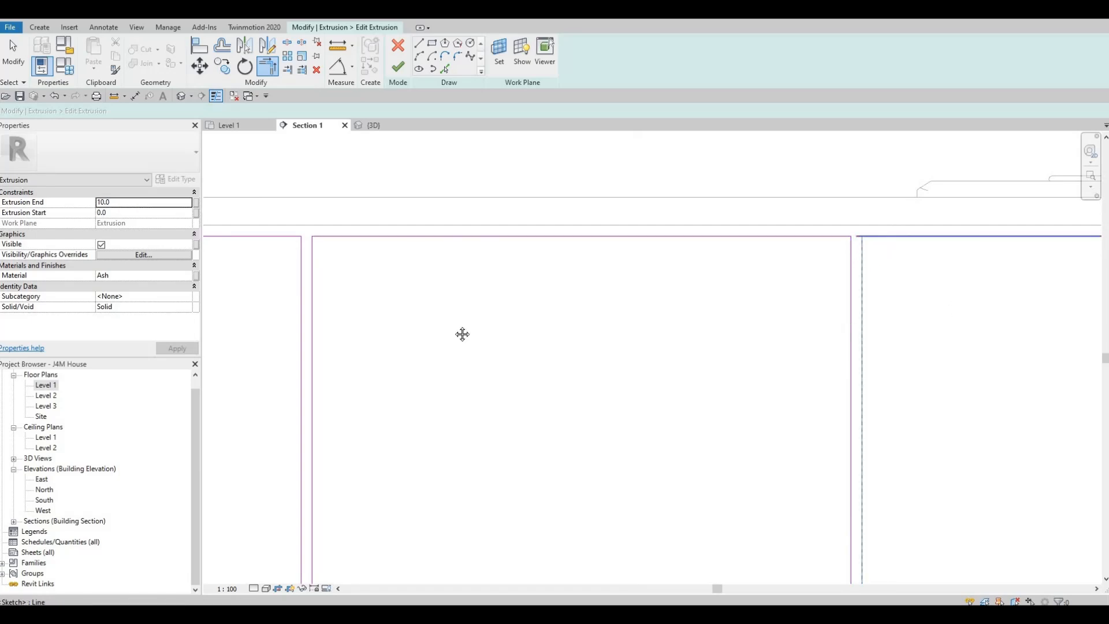
scroll(613, 267, "down", 2)
scroll(635, 271, "up", 1)
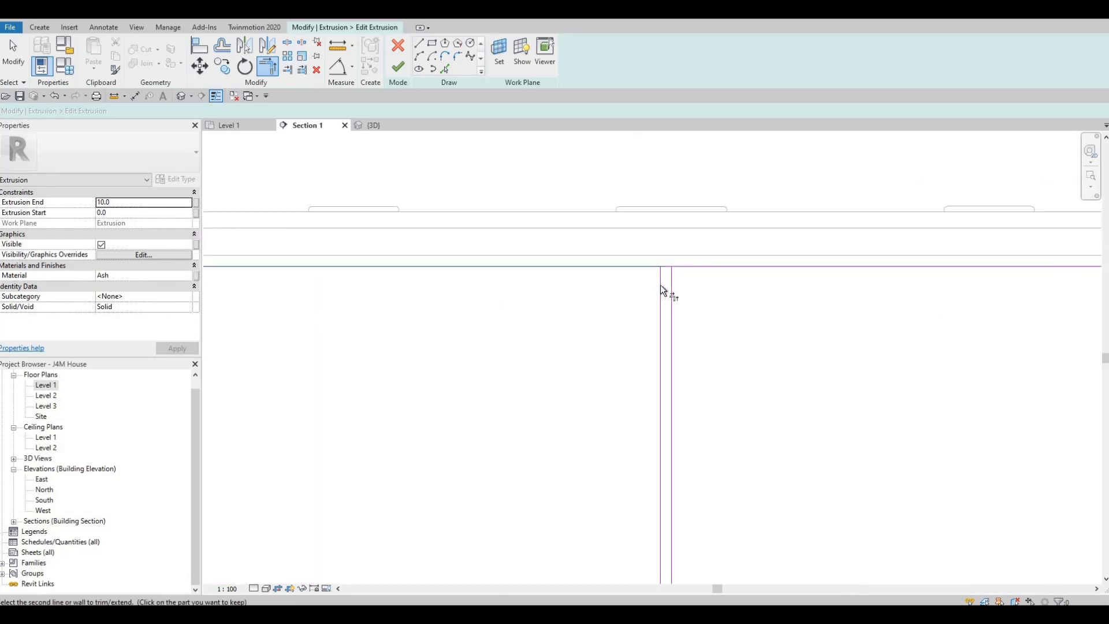
left_click(672, 274)
left_click(681, 268)
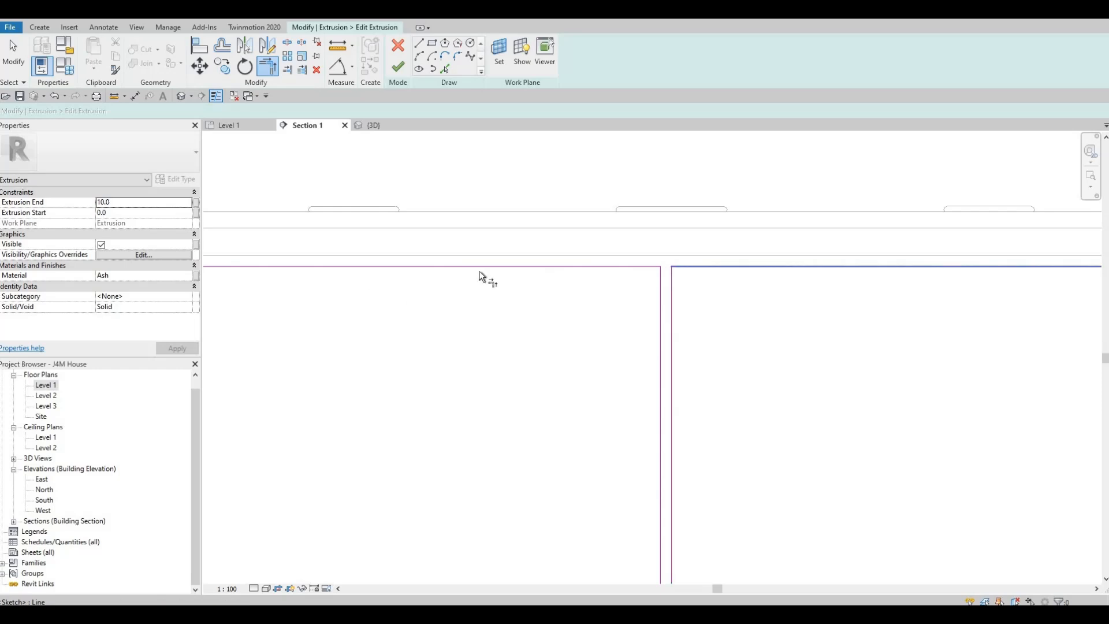
Step: Trim the top-edge corners on both sides of the fifth and sixth vertical gaps from the left
middle_click_drag(1033, 264, 583, 257)
scroll(720, 263, "down", 1)
scroll(720, 263, "up", 1)
left_click(727, 262)
left_click(750, 284)
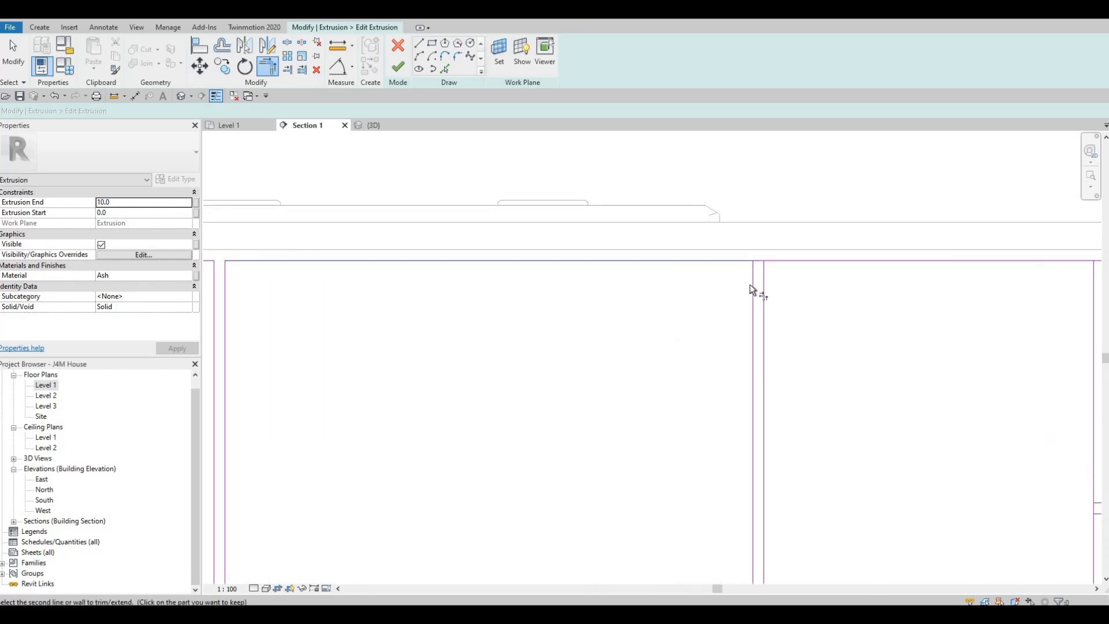
left_click(764, 283)
left_click(779, 262)
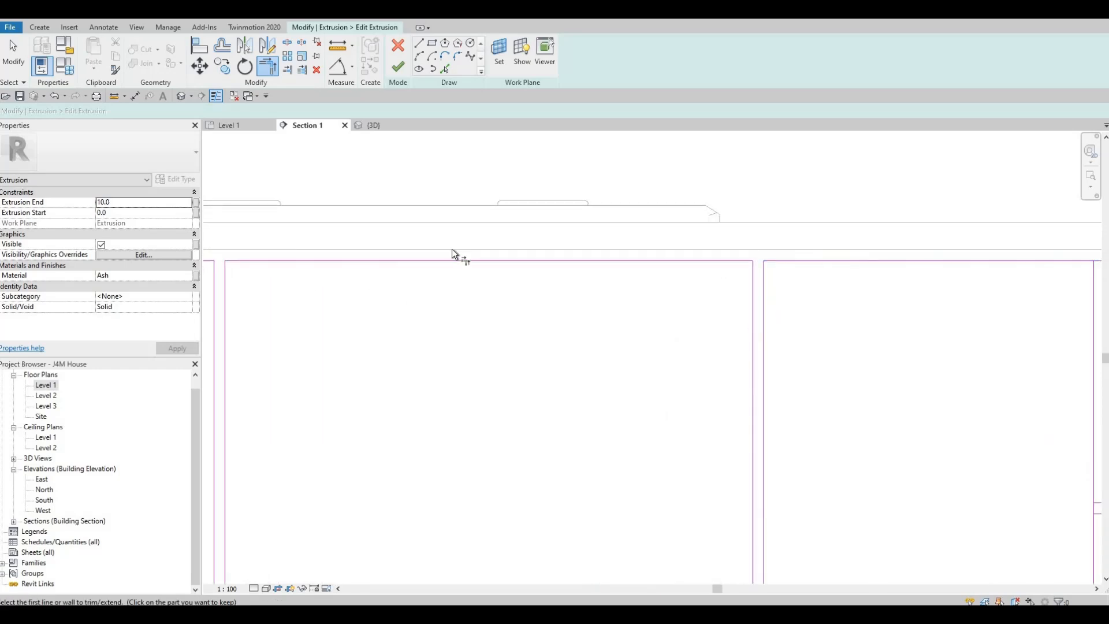
scroll(452, 252, "down", 2)
left_click(520, 225)
scroll(548, 242, "up", 1)
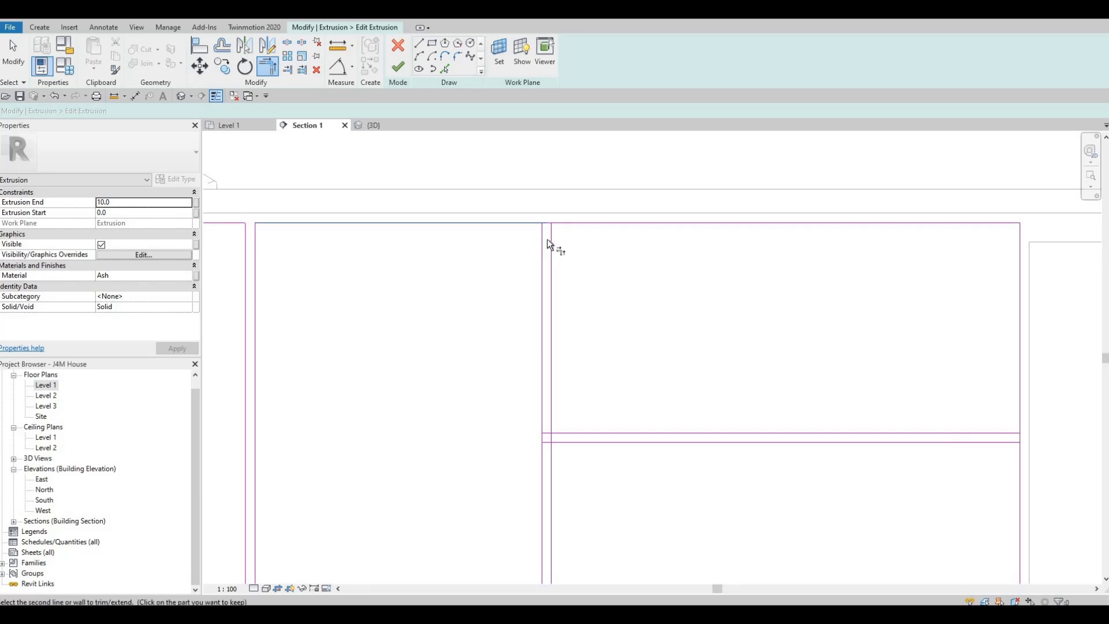
left_click(559, 226)
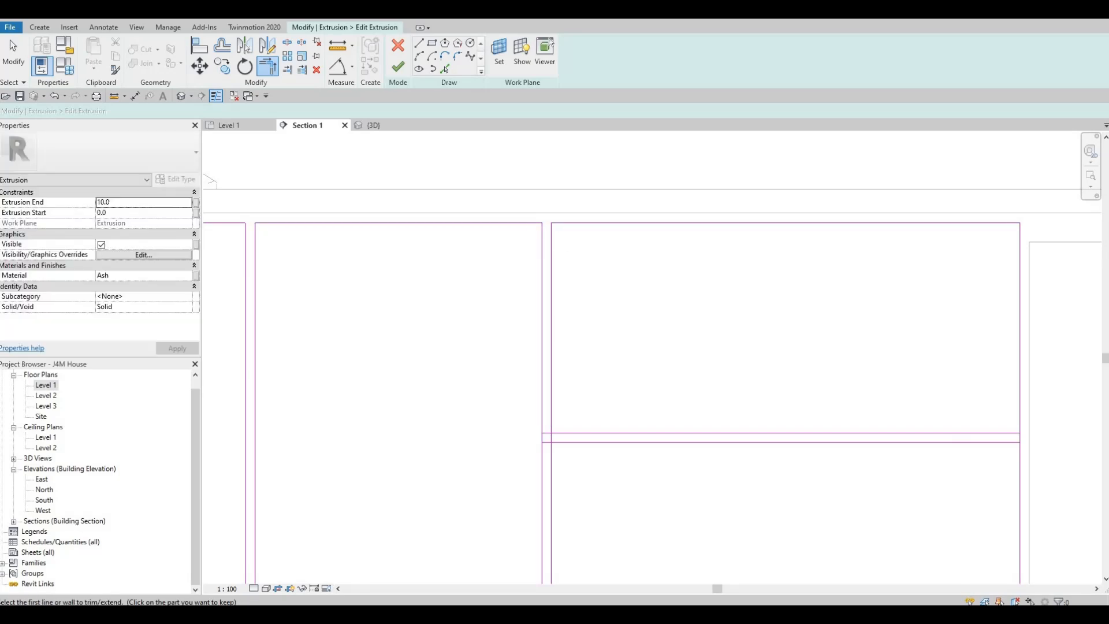
Step: Trim the line corners around the rightmost bay's upper horizontal gap to separate the top and middle drawer outlines
left_click(570, 432)
left_click(551, 393)
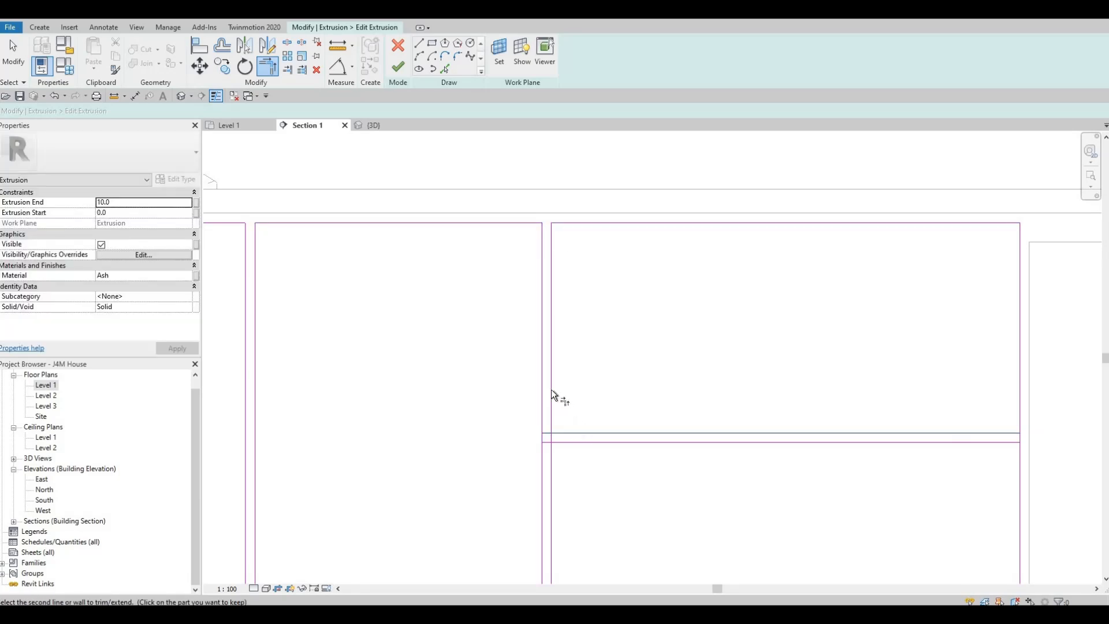
left_click(569, 442)
left_click(552, 478)
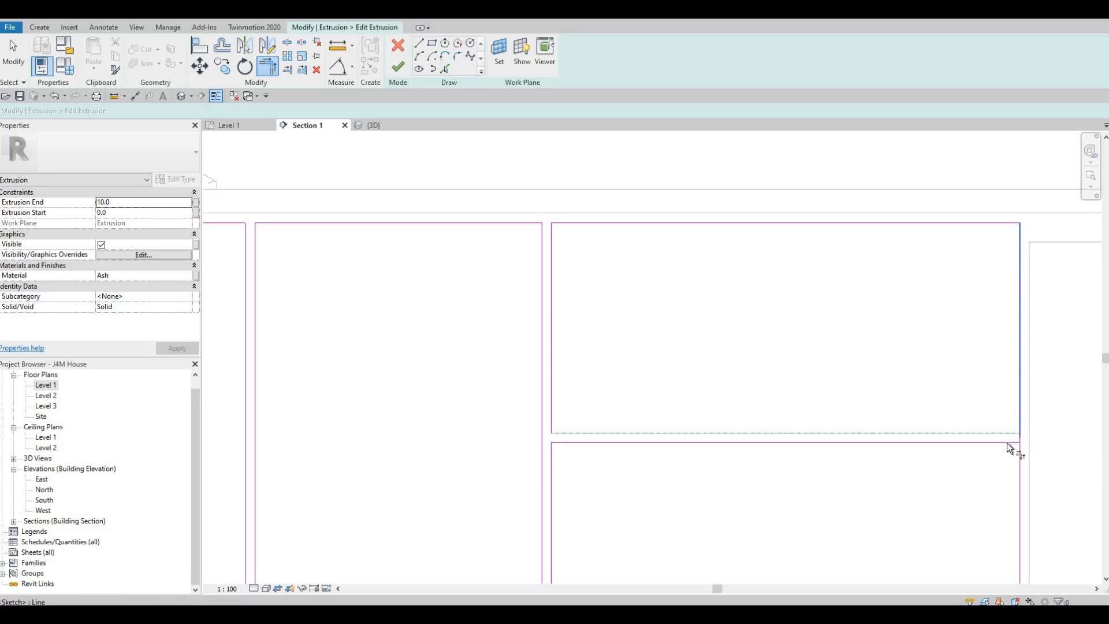
left_click(1018, 462)
Step: Trim the four corners around the rightmost bay's lower horizontal gap to separate the middle and bottom drawer outlines
scroll(991, 460, "down", 2)
middle_click_drag(990, 460, 1046, 221)
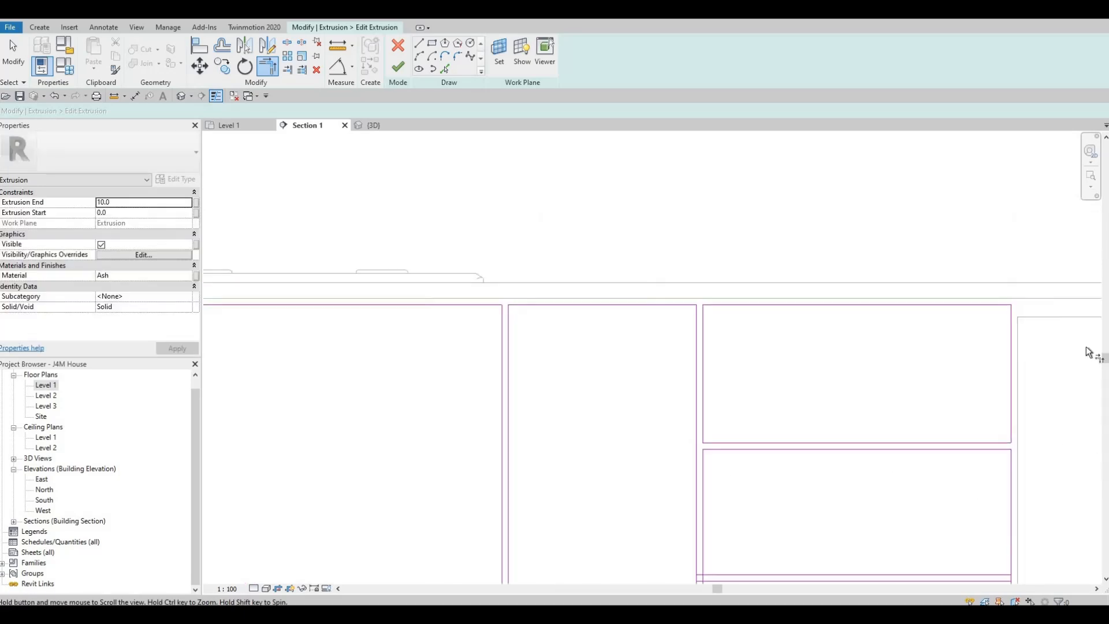
scroll(1040, 343, "up", 2)
left_click(1041, 342)
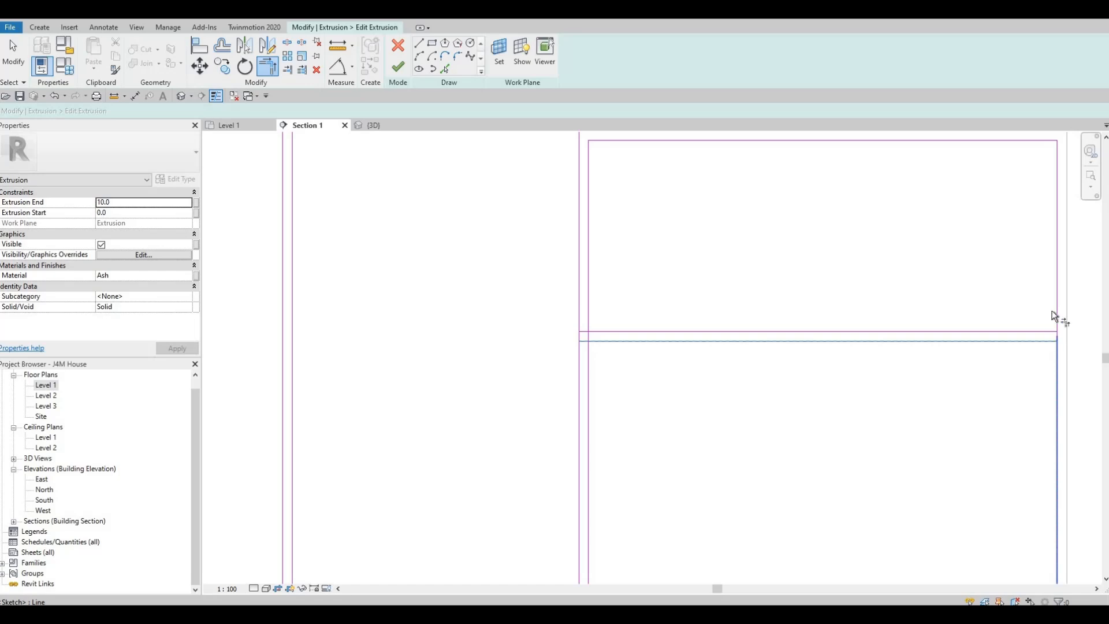
left_click(1056, 346)
left_click(1051, 331)
left_click(1055, 301)
left_click(595, 340)
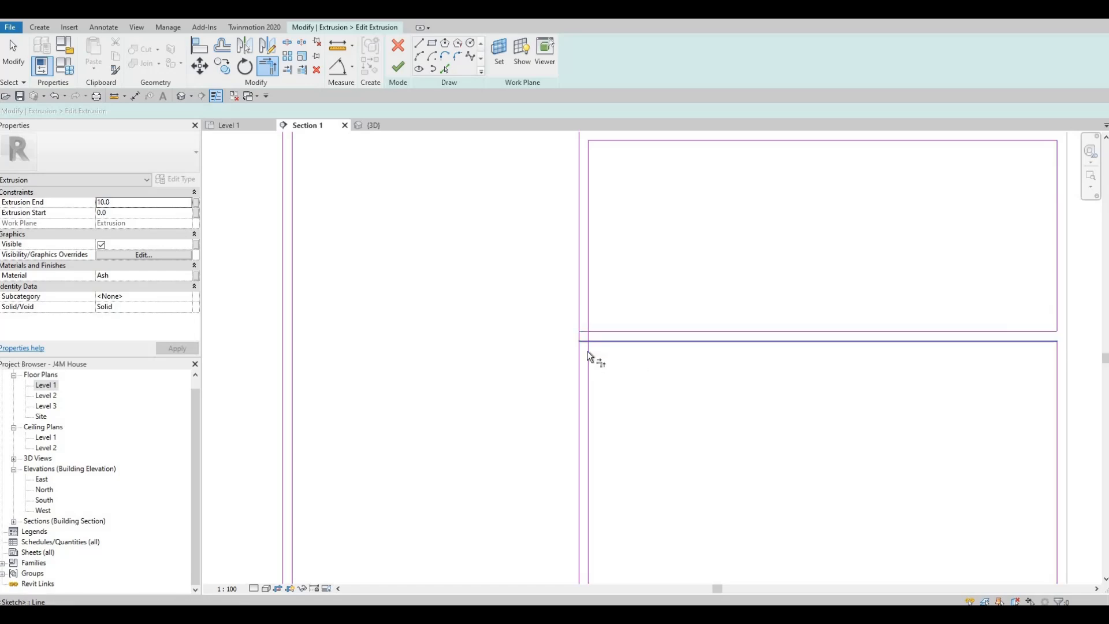
left_click(589, 357)
left_click(594, 331)
left_click(590, 308)
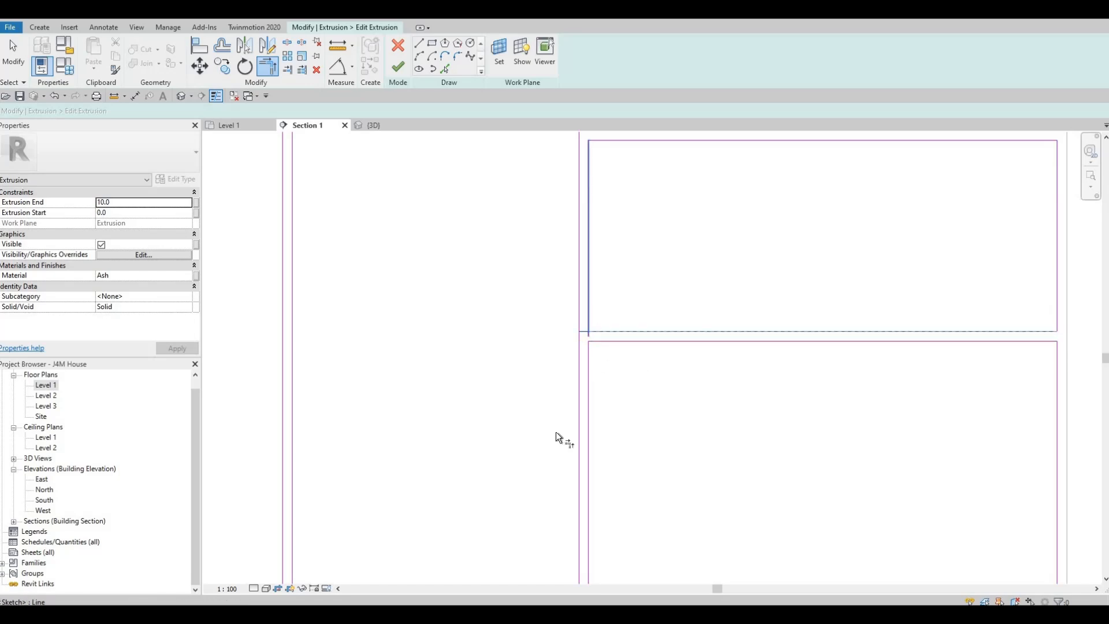
Step: Trim the bottom-edge corners on both sides of the sixth and fifth vertical gaps from the left
scroll(555, 432, "down", 4)
middle_click_drag(796, 350, 775, 358)
scroll(775, 358, "up", 2)
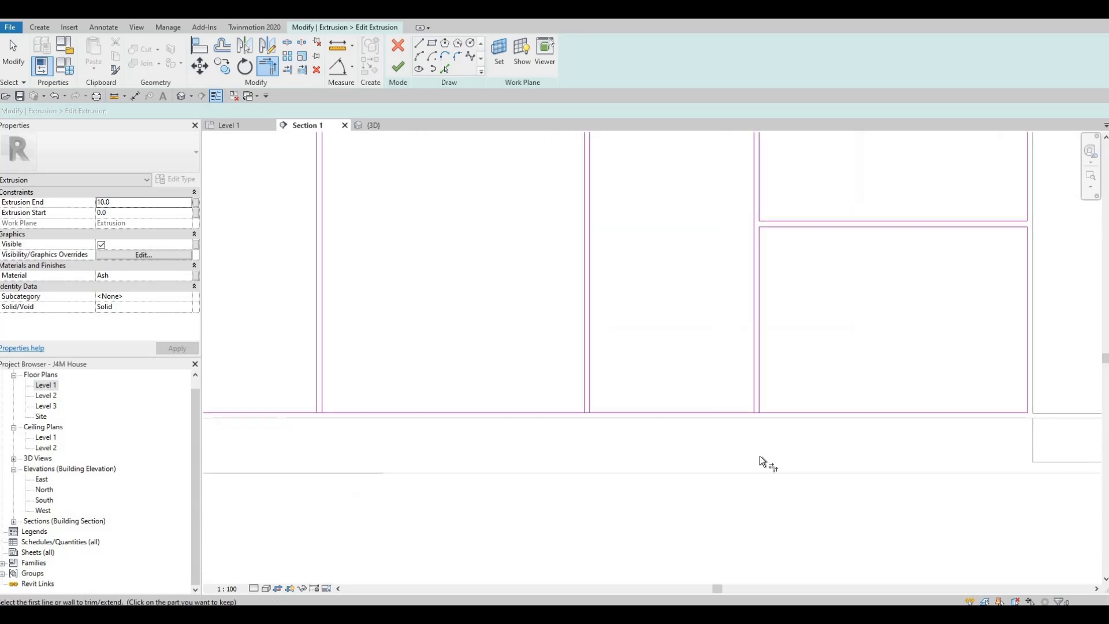
left_click(760, 454)
left_click(744, 431)
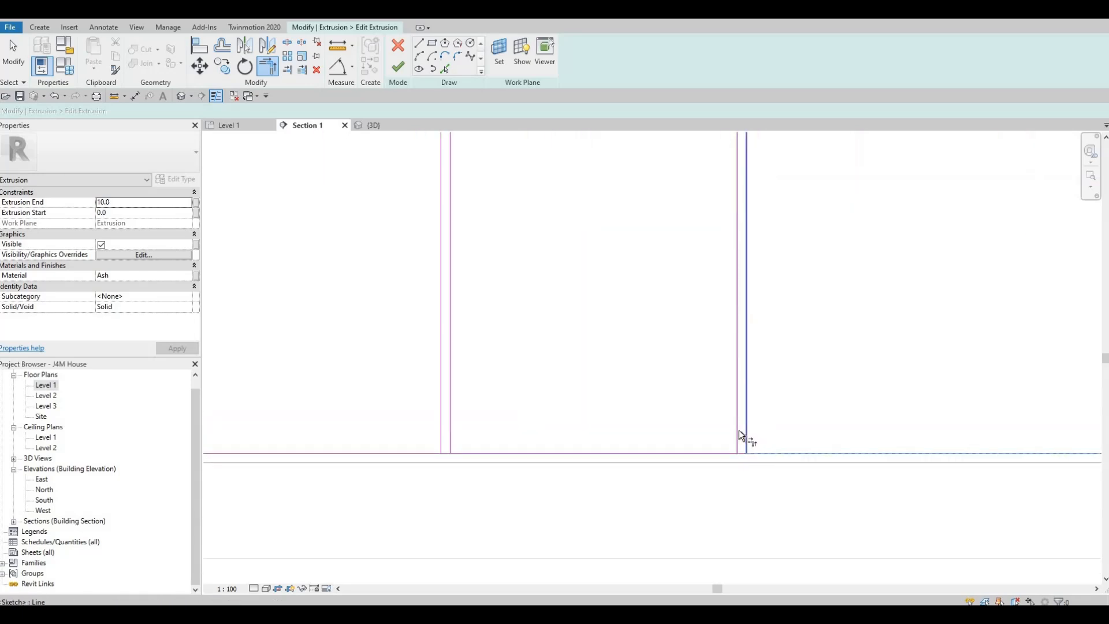
left_click(737, 444)
left_click(468, 453)
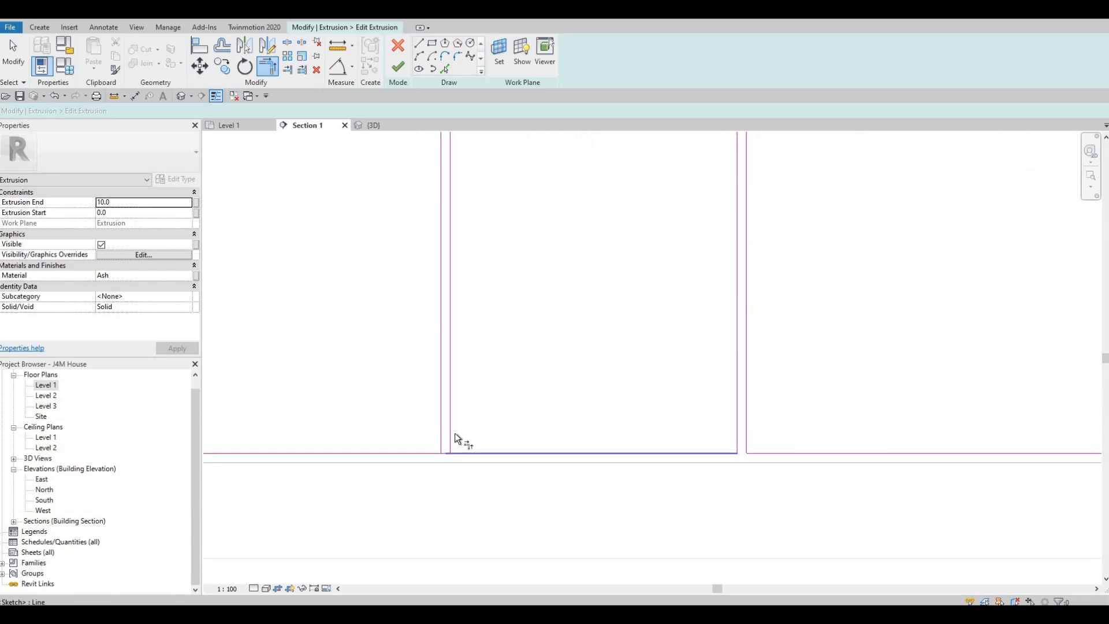
left_click(441, 420)
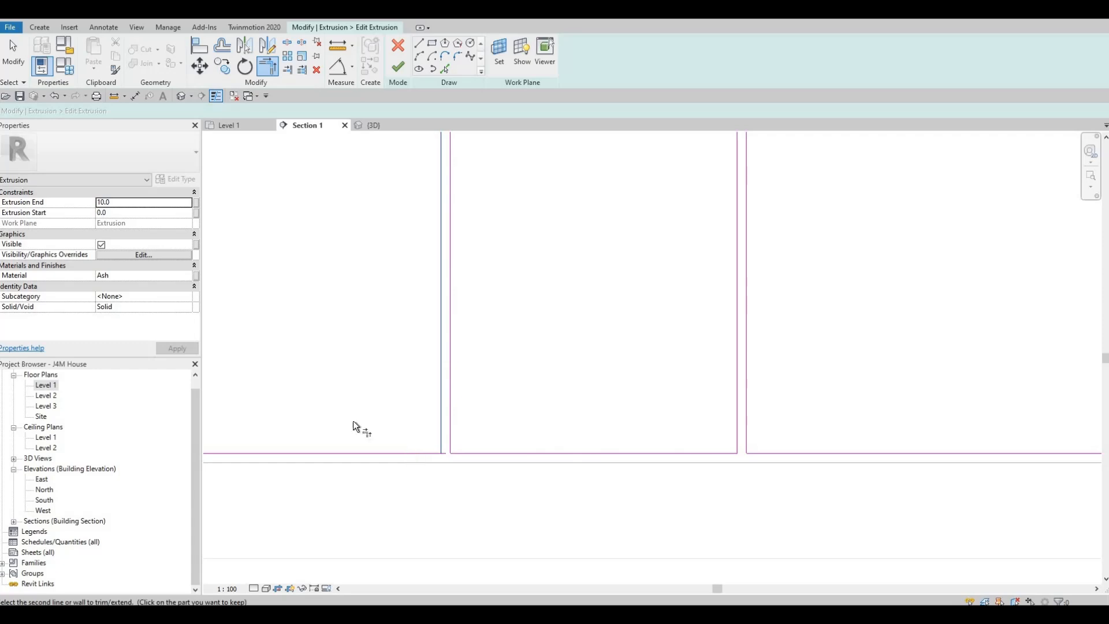
left_click(405, 452)
Step: Trim the bottom-edge corners on both sides of the fourth and third vertical gaps from the left
middle_click_drag(353, 422, 909, 401)
left_click(704, 419)
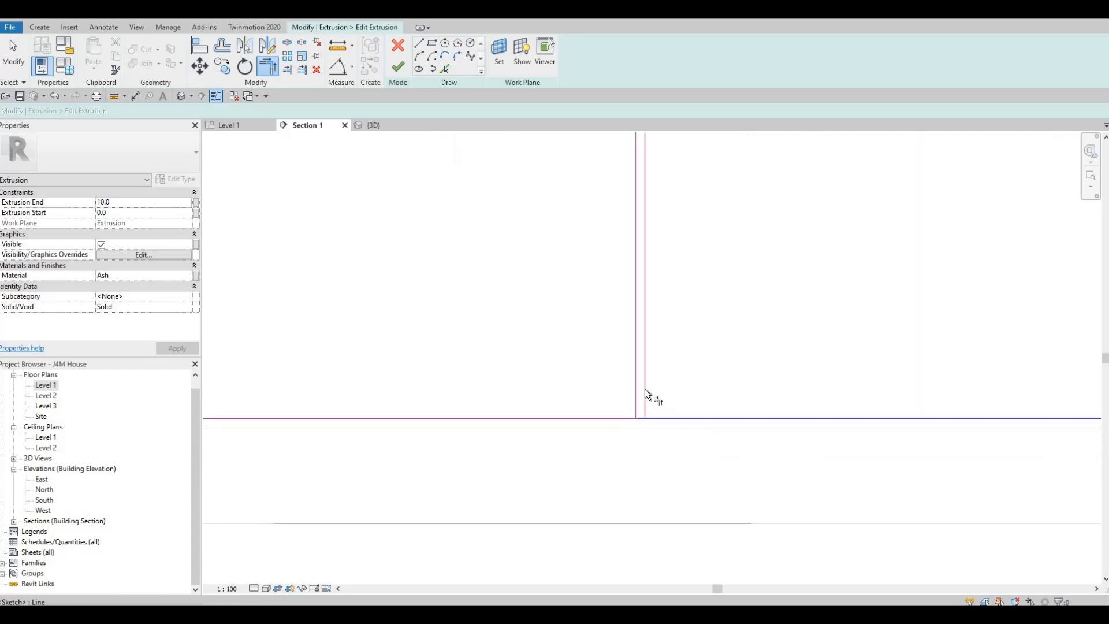
left_click(645, 389)
left_click(637, 380)
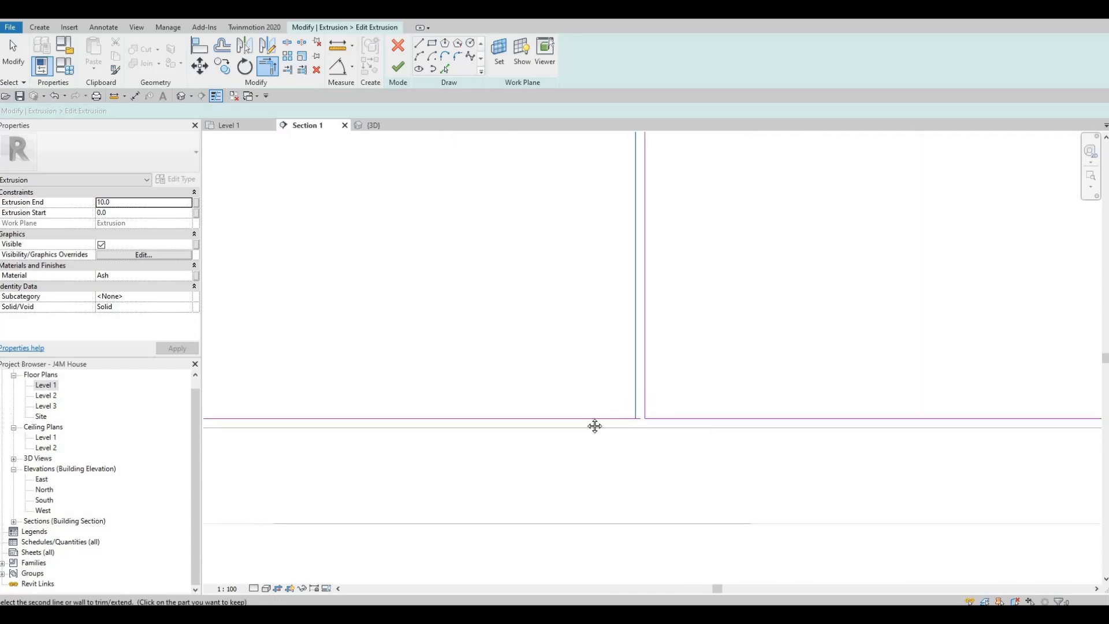
left_click(595, 421)
middle_click_drag(1022, 406, 591, 393)
left_click(736, 405)
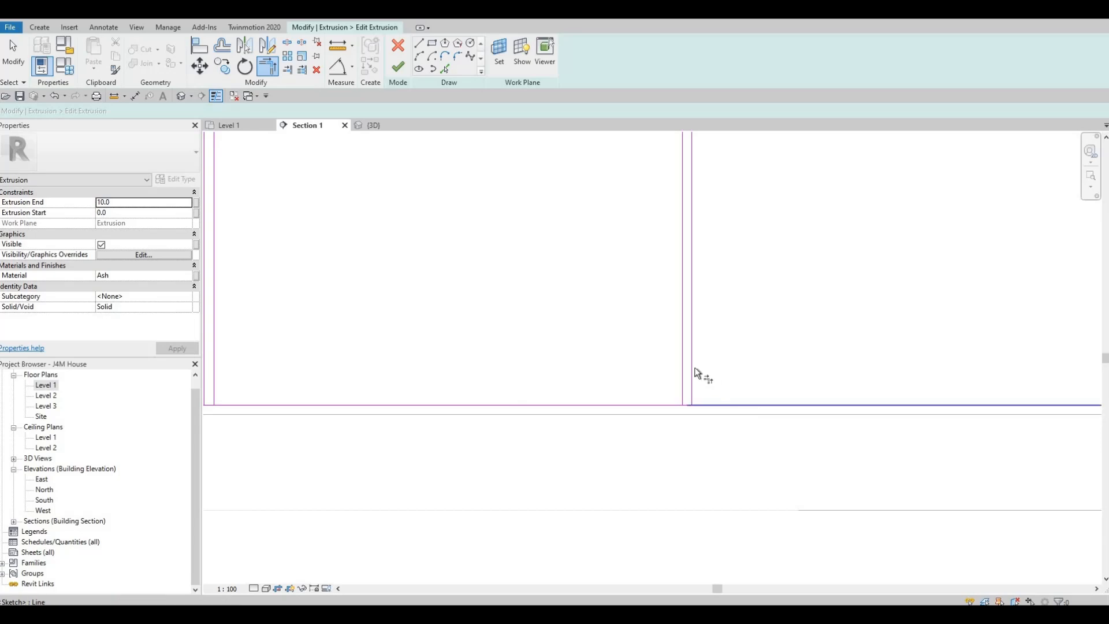
left_click(692, 372)
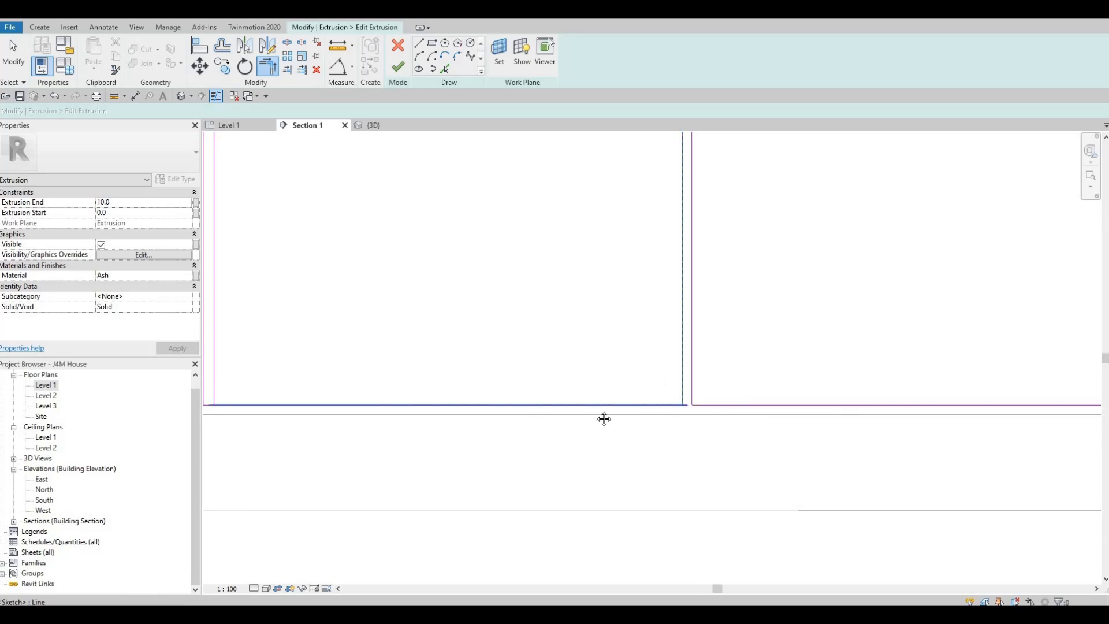
Step: Trim the bottom-edge corners on both sides of the second and first vertical gaps from the left
middle_click_drag(725, 426, 659, 412)
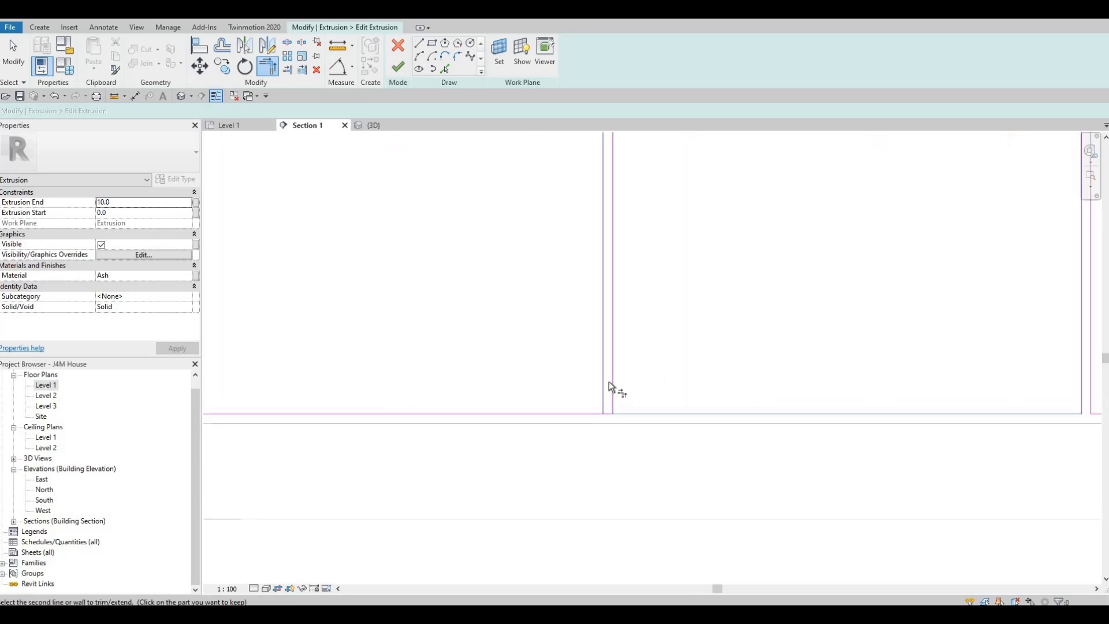
left_click(613, 376)
left_click(631, 415)
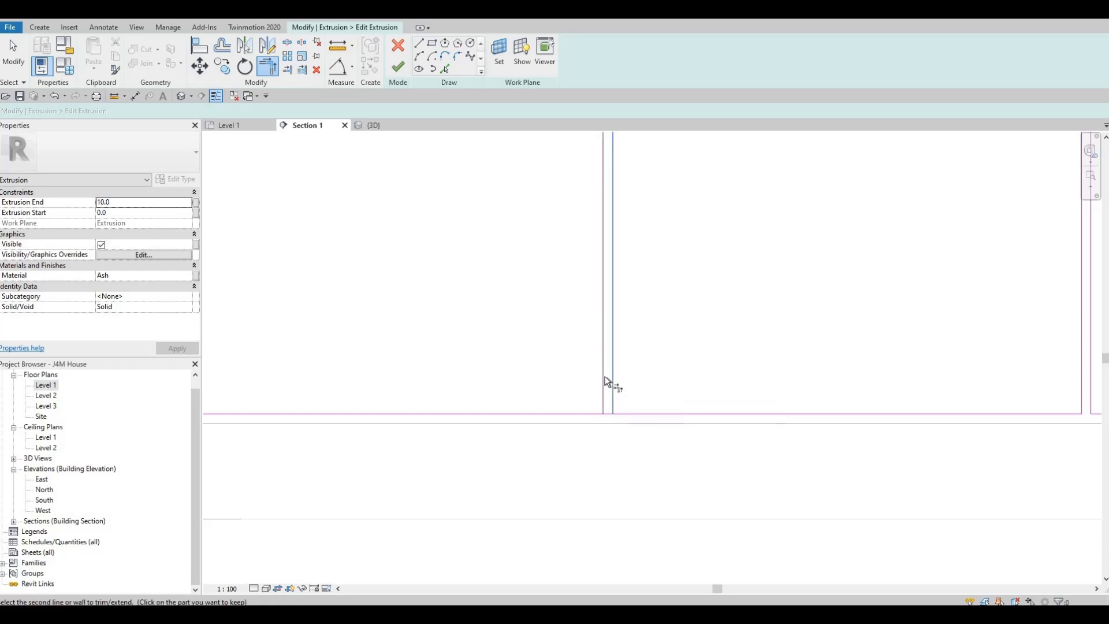
left_click(604, 377)
left_click(532, 415)
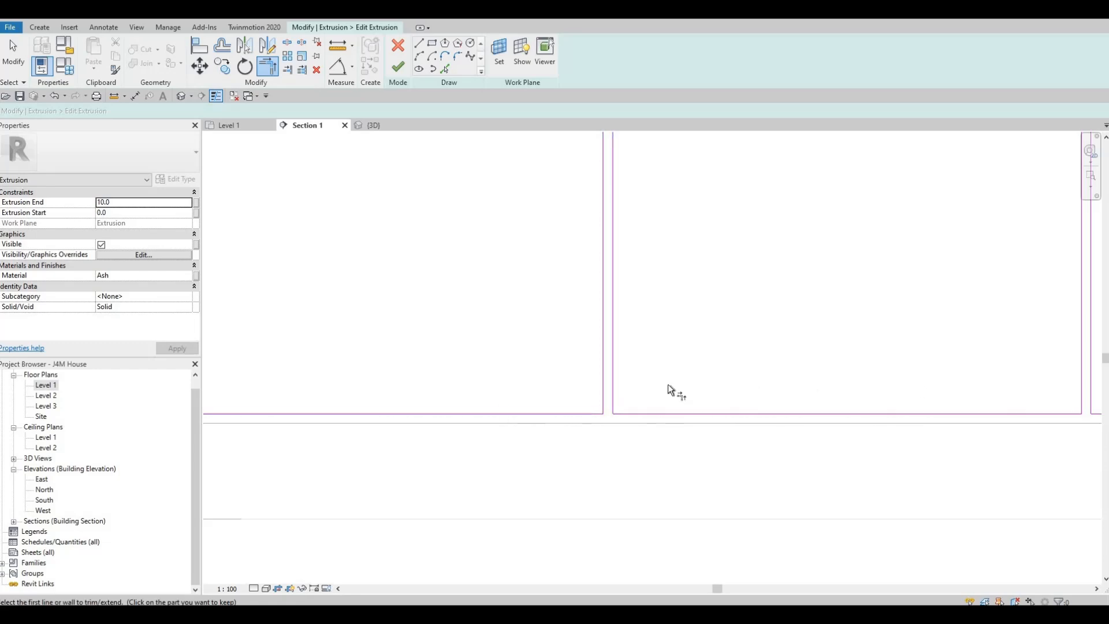
scroll(668, 389, "down", 1)
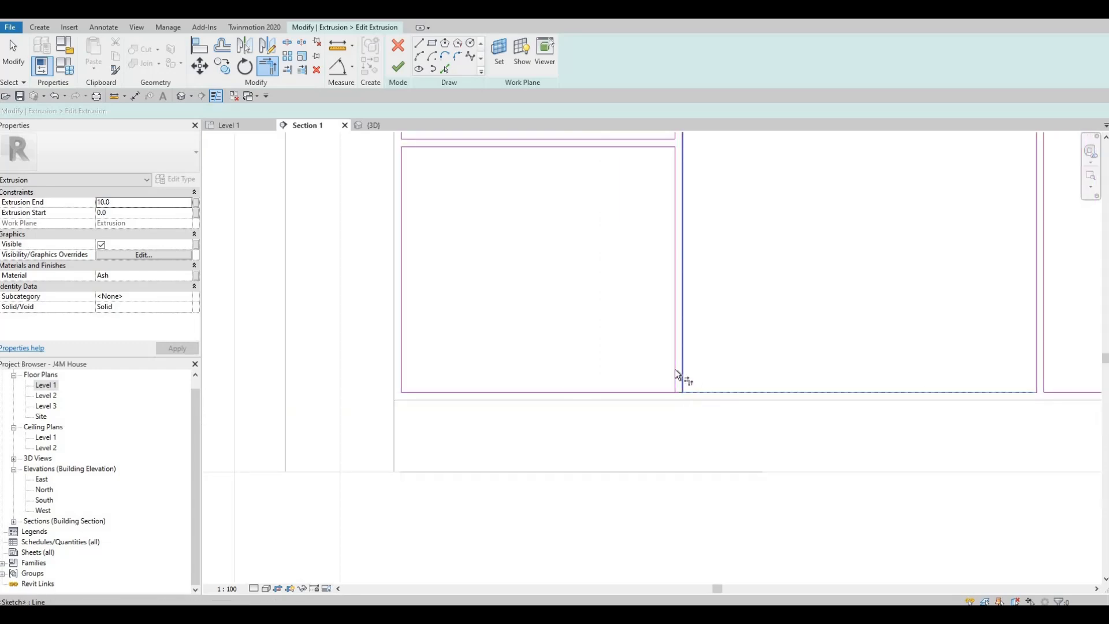
left_click(675, 369)
left_click(658, 391)
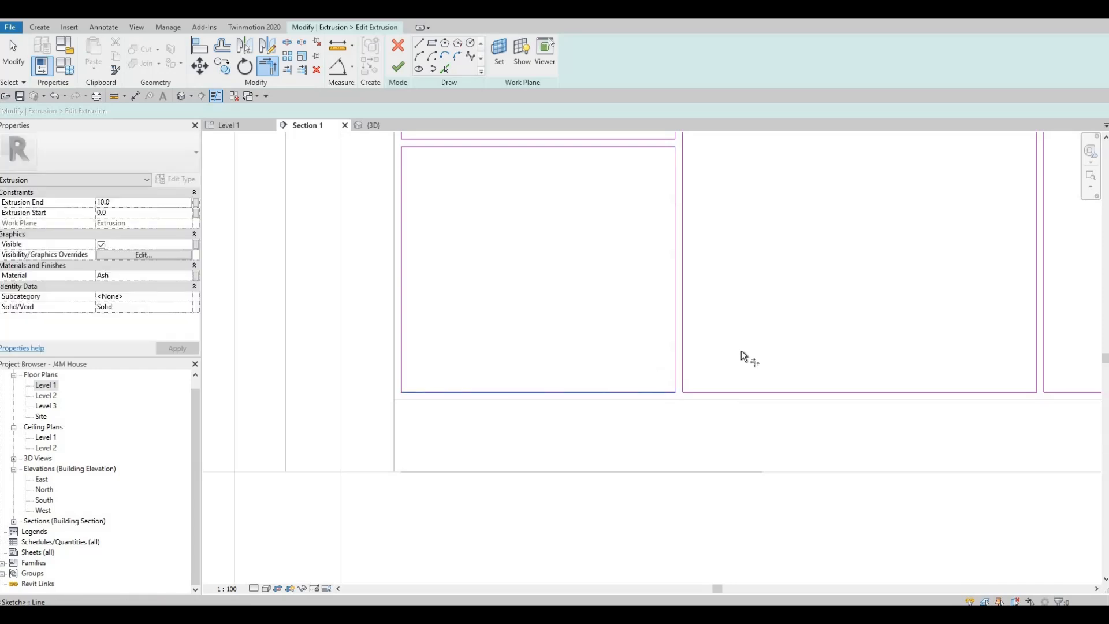
Step: Finish the lower cabinet front extrusion sketch and complete the in-place model
scroll(670, 373, "down", 4)
middle_click_drag(829, 345, 347, 431)
scroll(541, 387, "down", 1)
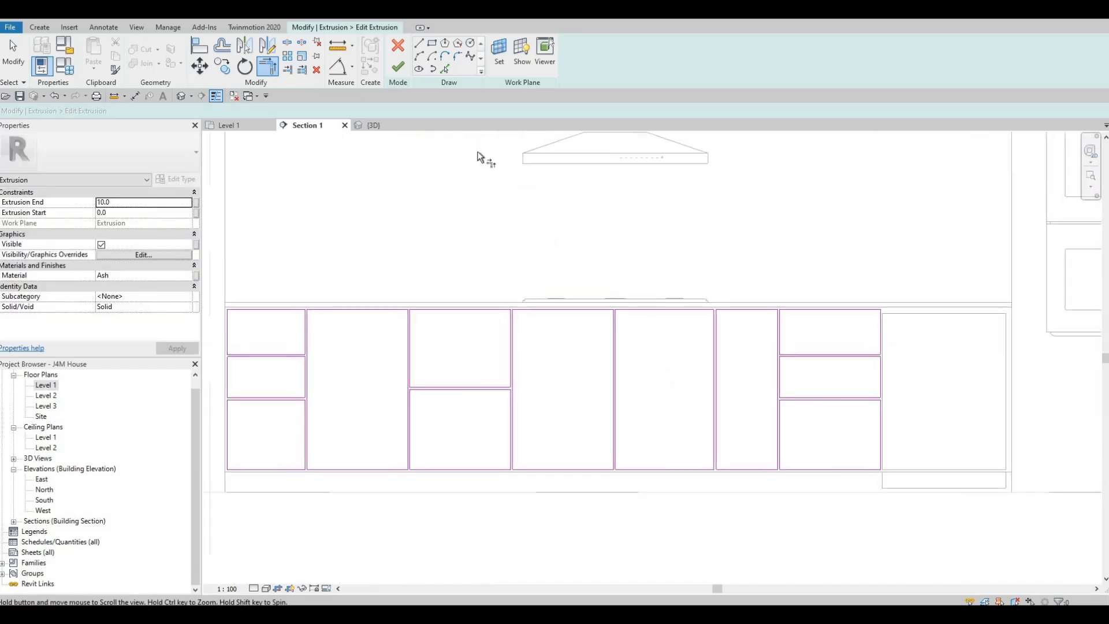
middle_click_drag(478, 151, 571, 156)
scroll(383, 192, "down", 1)
left_click(397, 69)
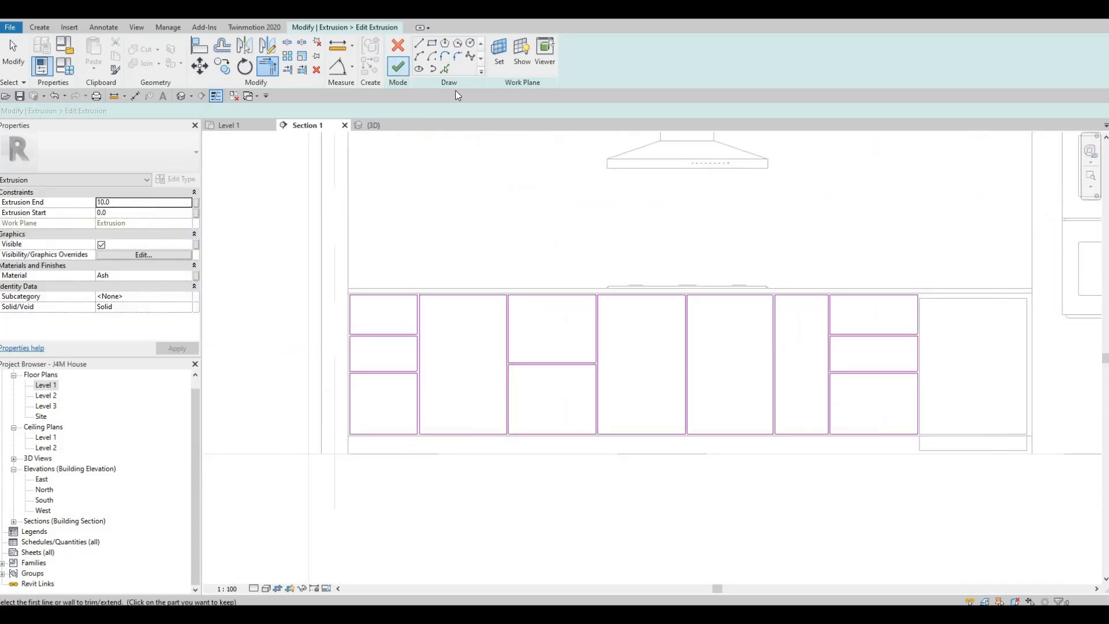
left_click(587, 57)
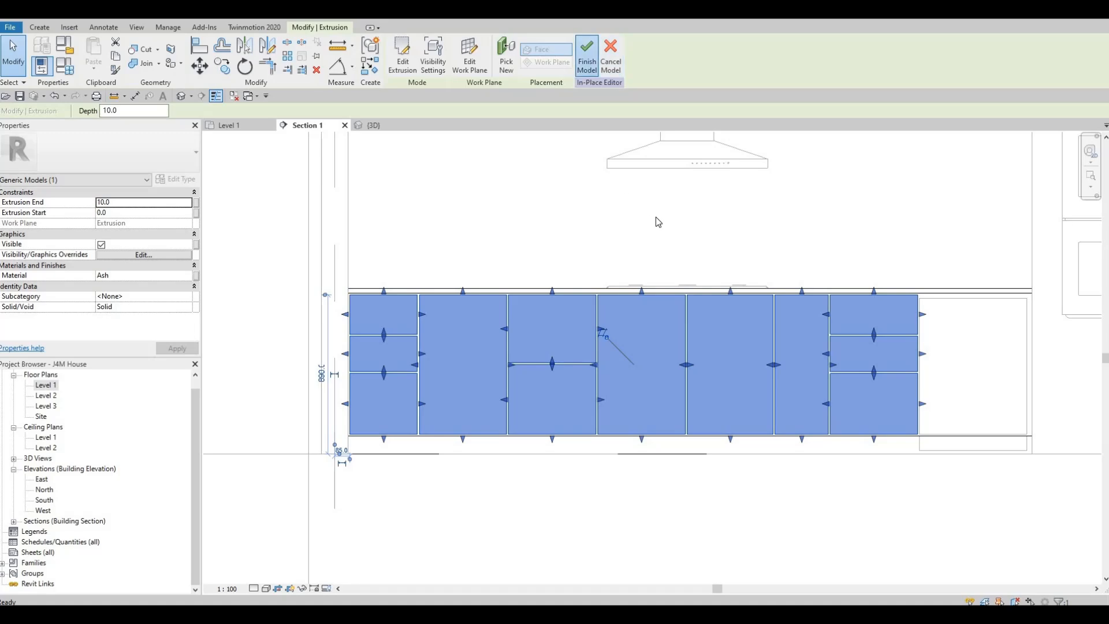
Step: Open the default 3D view and examine the lower cabinet's door and drawer fronts from an angle
scroll(656, 216, "down", 4)
left_click(183, 95)
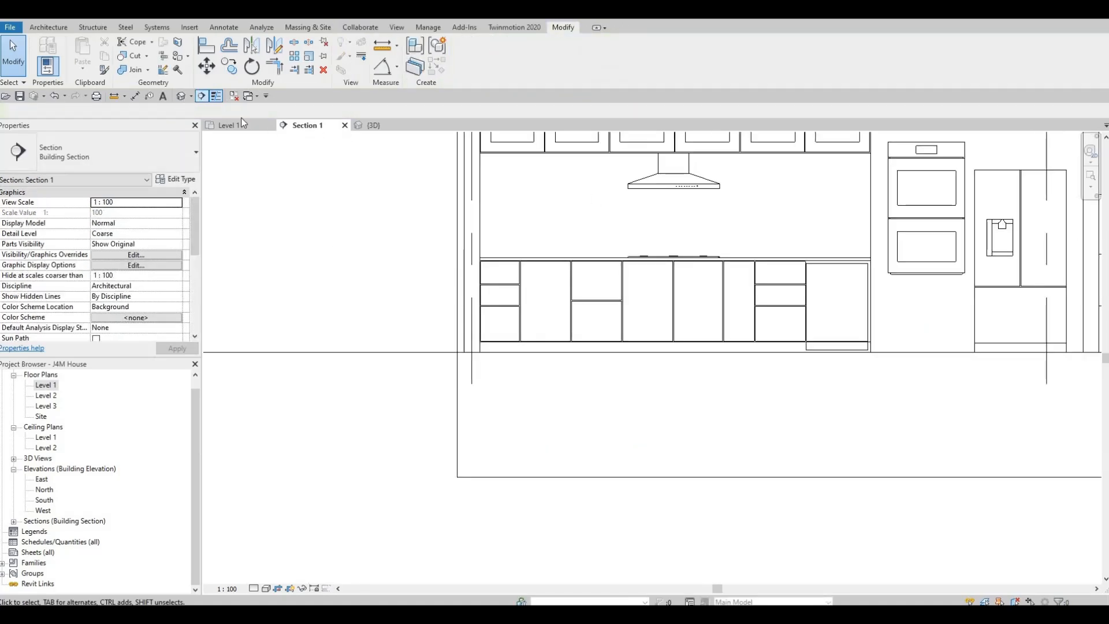
middle_click_drag(678, 328, 676, 479, "shift")
key("Escape")
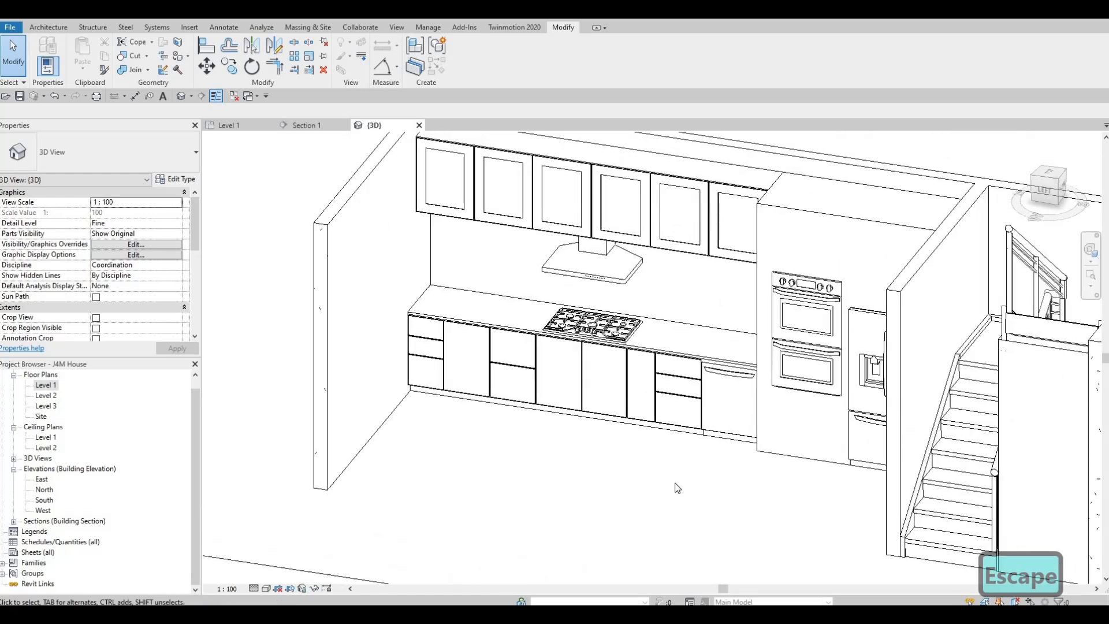